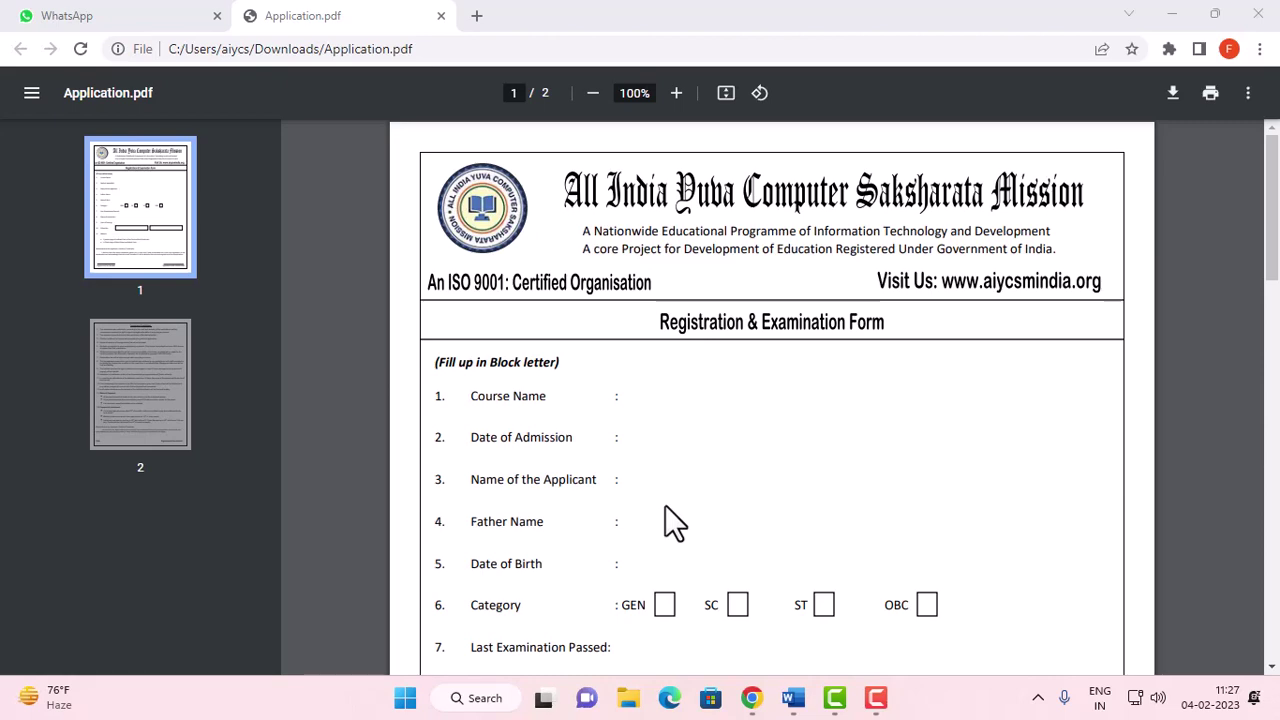
- Scroll through both pages of Application.pdf in Chrome, then minimize the window
scroll(665, 505, "down", 2)
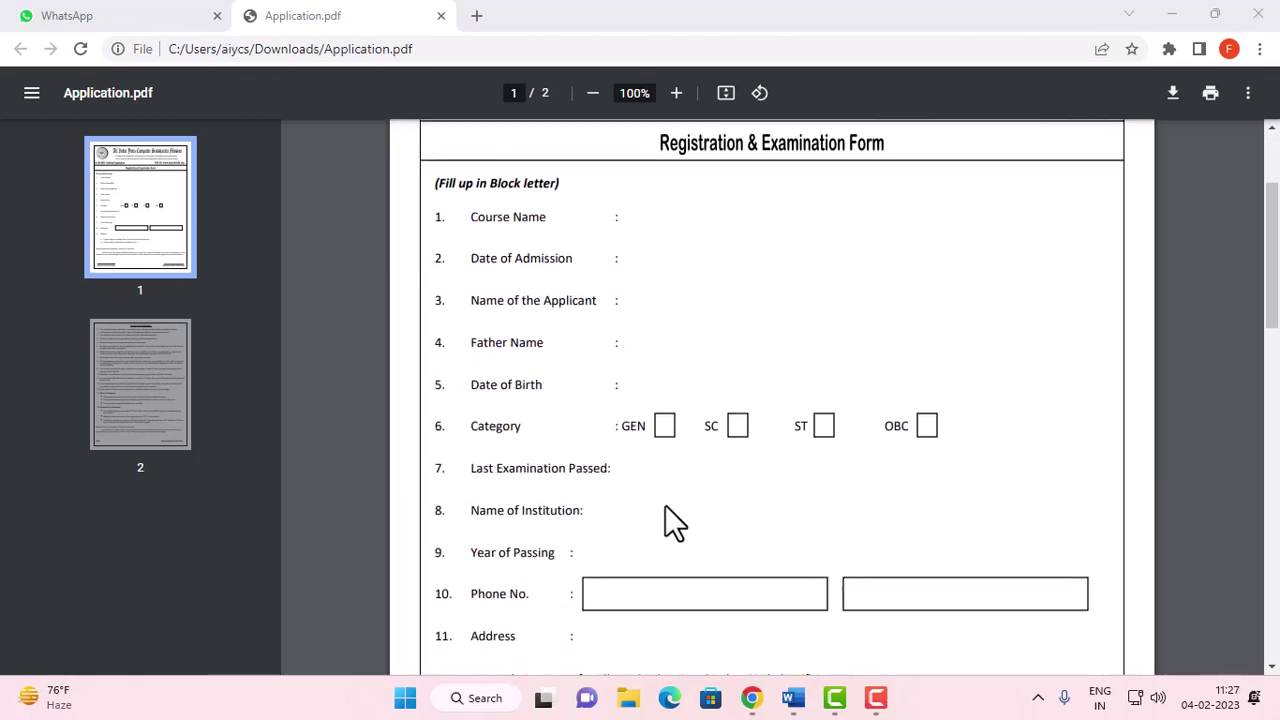
scroll(665, 505, "down", 2)
scroll(665, 505, "up", 4)
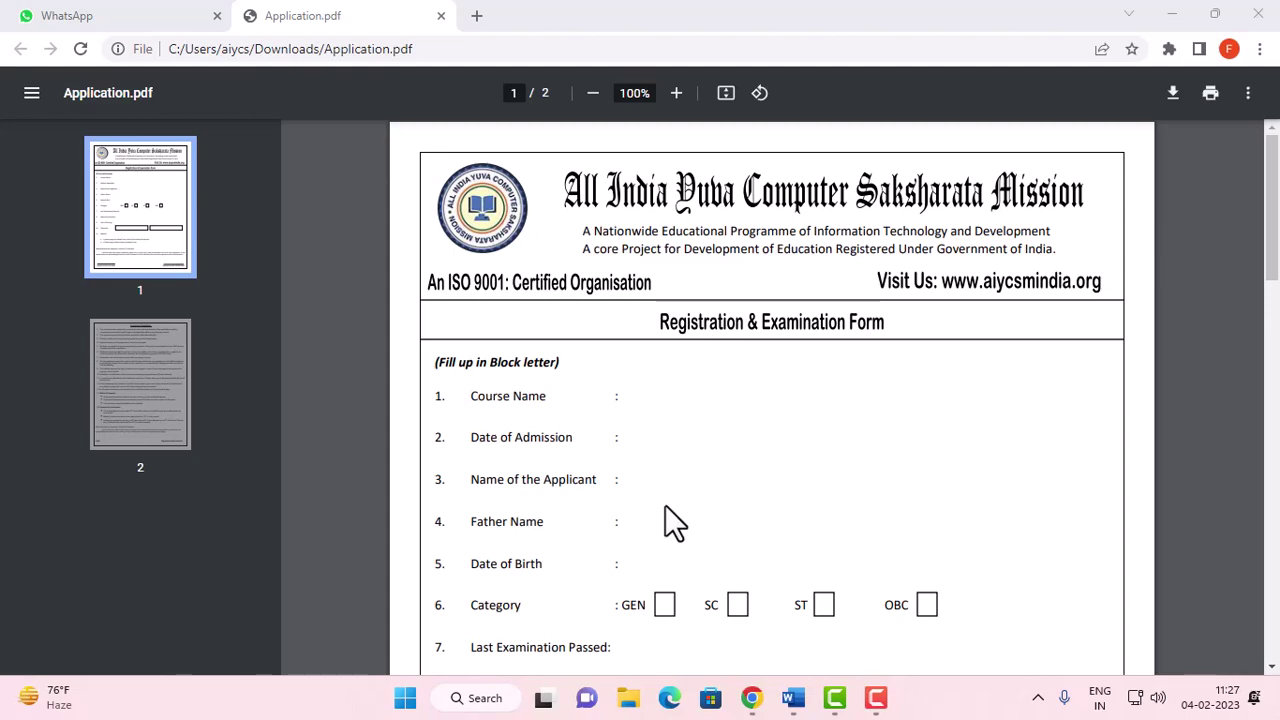
scroll(665, 505, "down", 4)
scroll(665, 505, "down", 3)
scroll(665, 505, "down", 5)
scroll(665, 505, "up", 2)
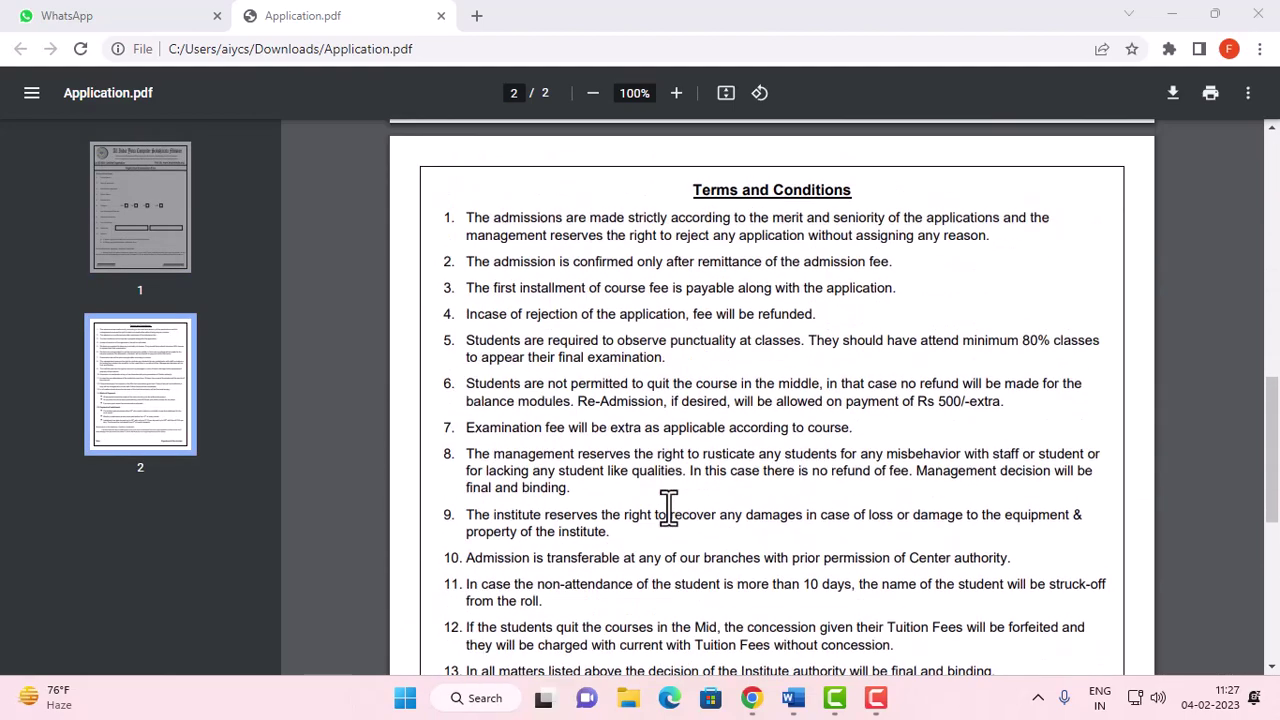
scroll(668, 507, "up", 8)
scroll(668, 507, "up", 2)
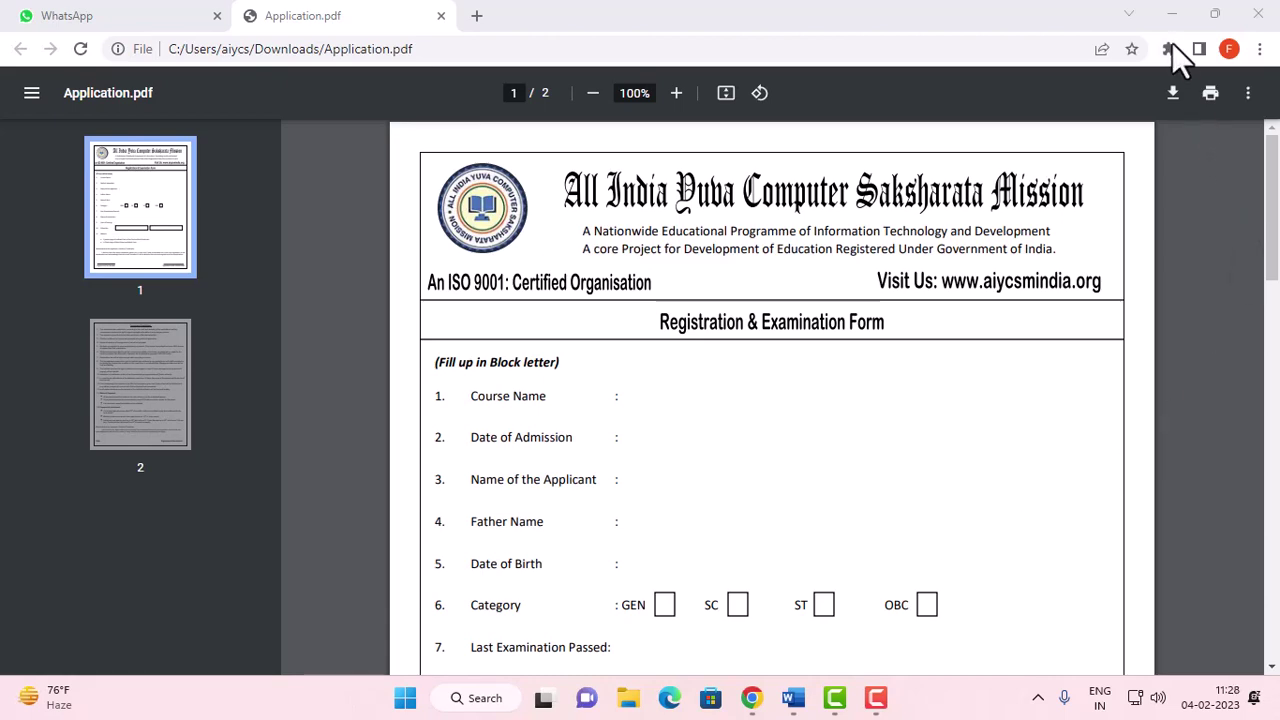
left_click(1170, 15)
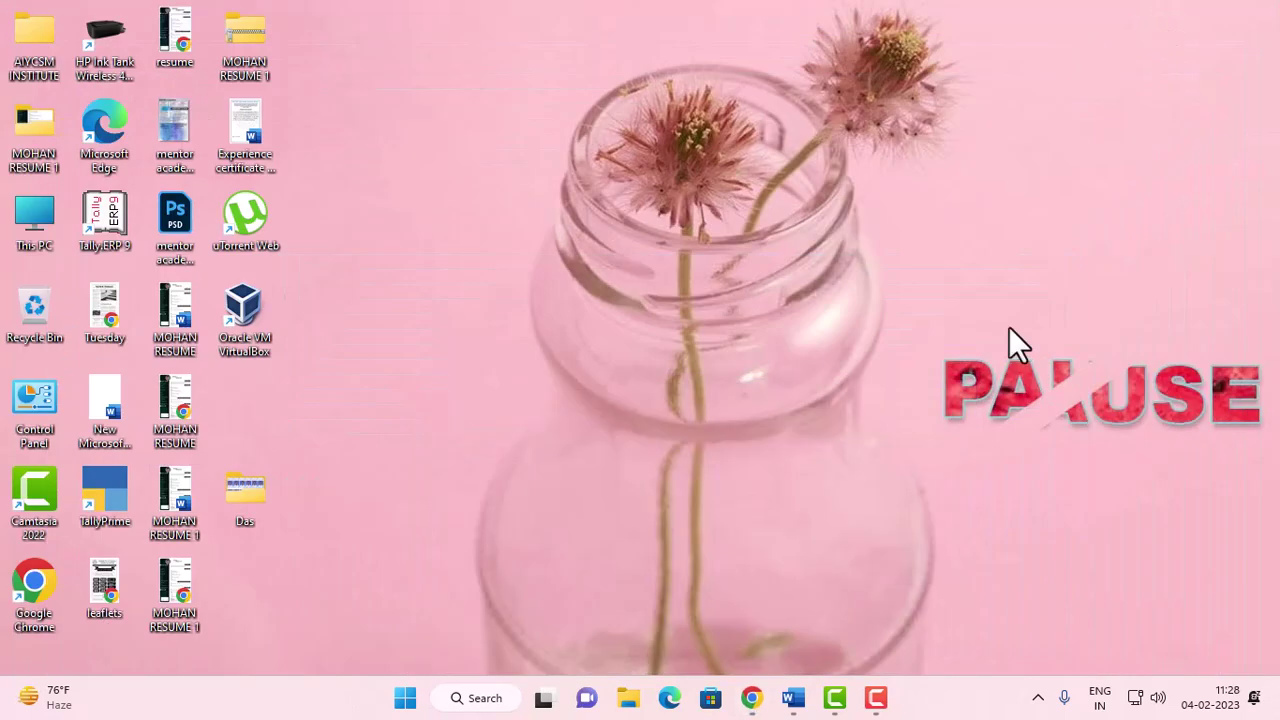
- Open the blank Word document Document1 from the taskbar
left_click(793, 698)
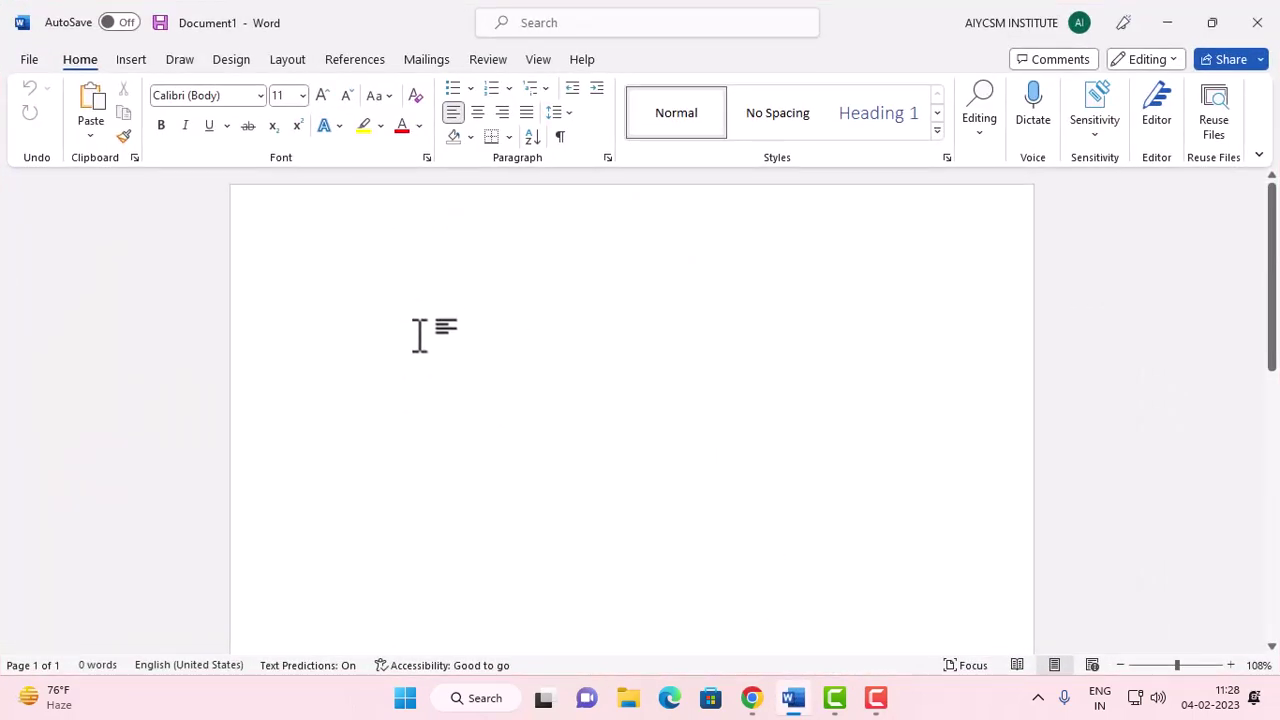
- Set the paper size to A4
left_click(288, 62)
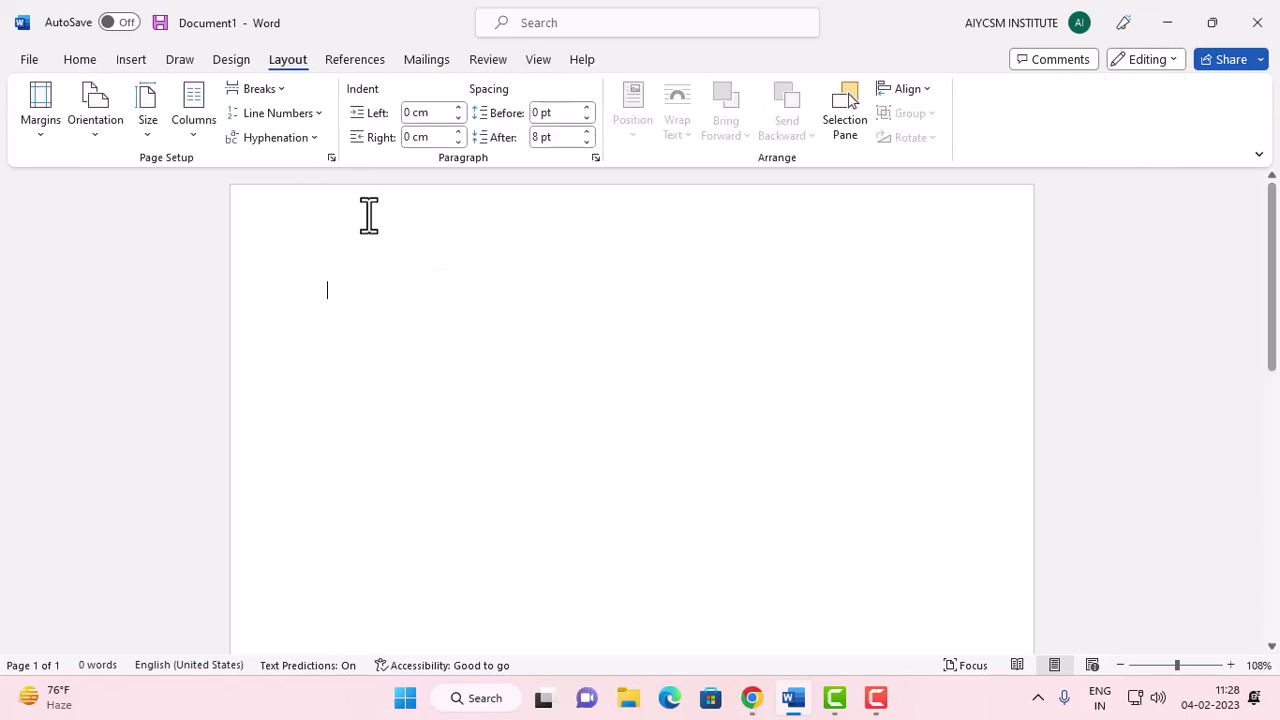
left_click(147, 112)
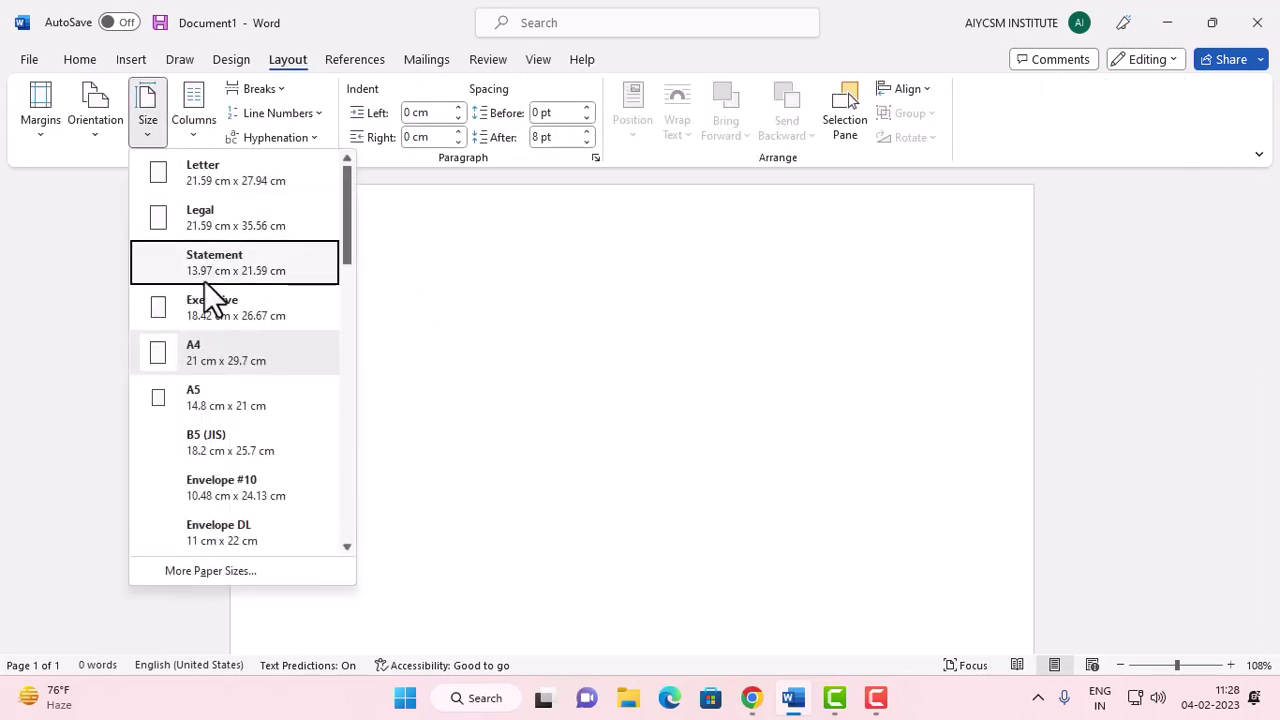
left_click(206, 351)
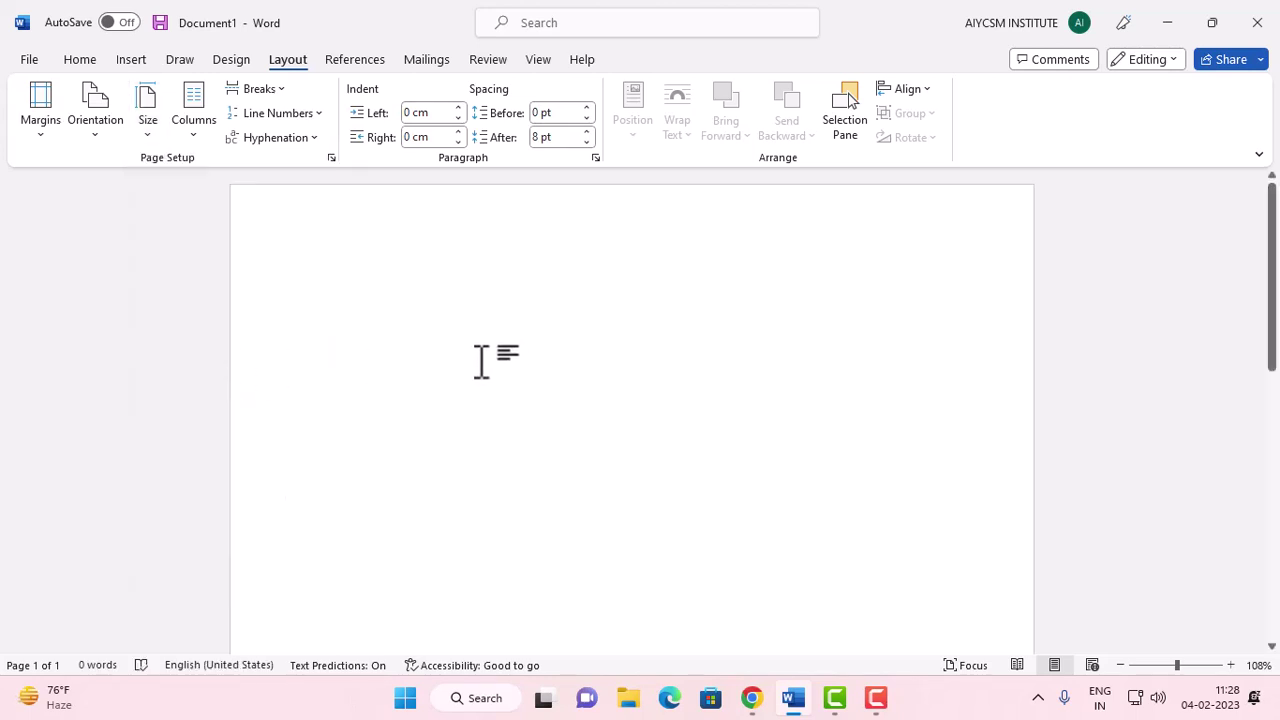
- Set custom margins of 1 cm on top, left, right and bottom
left_click(33, 131)
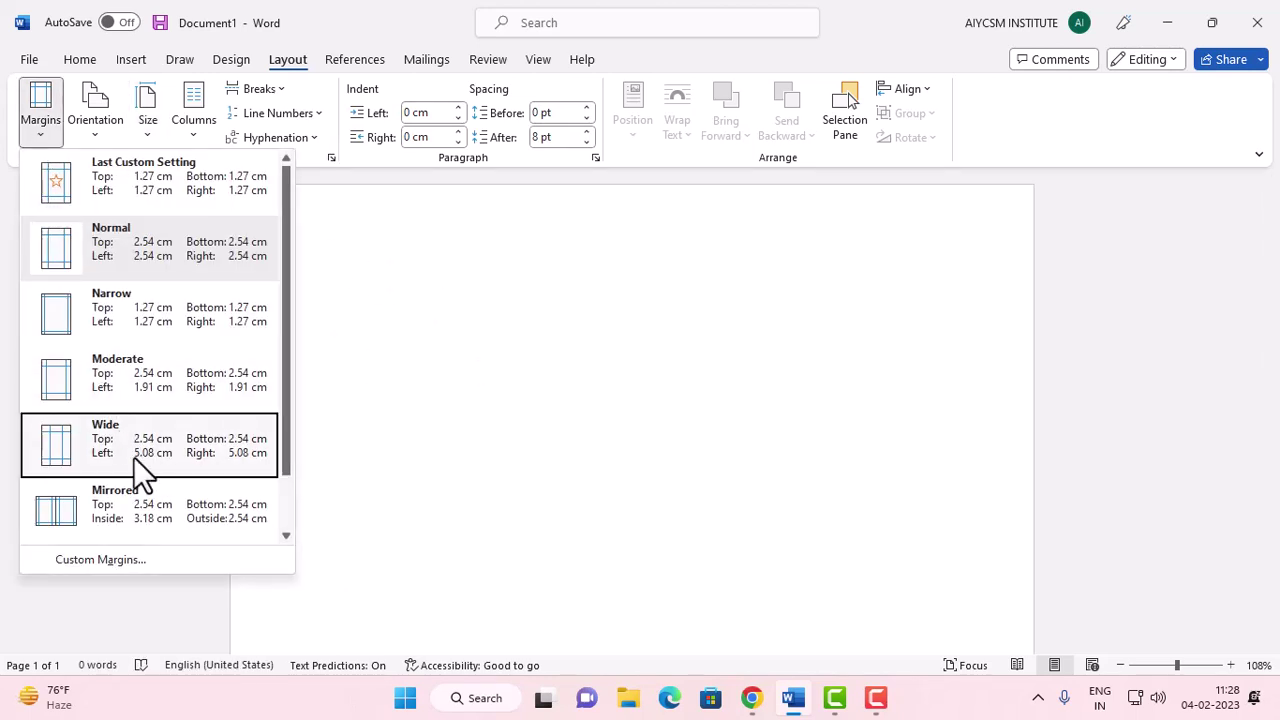
left_click(136, 560)
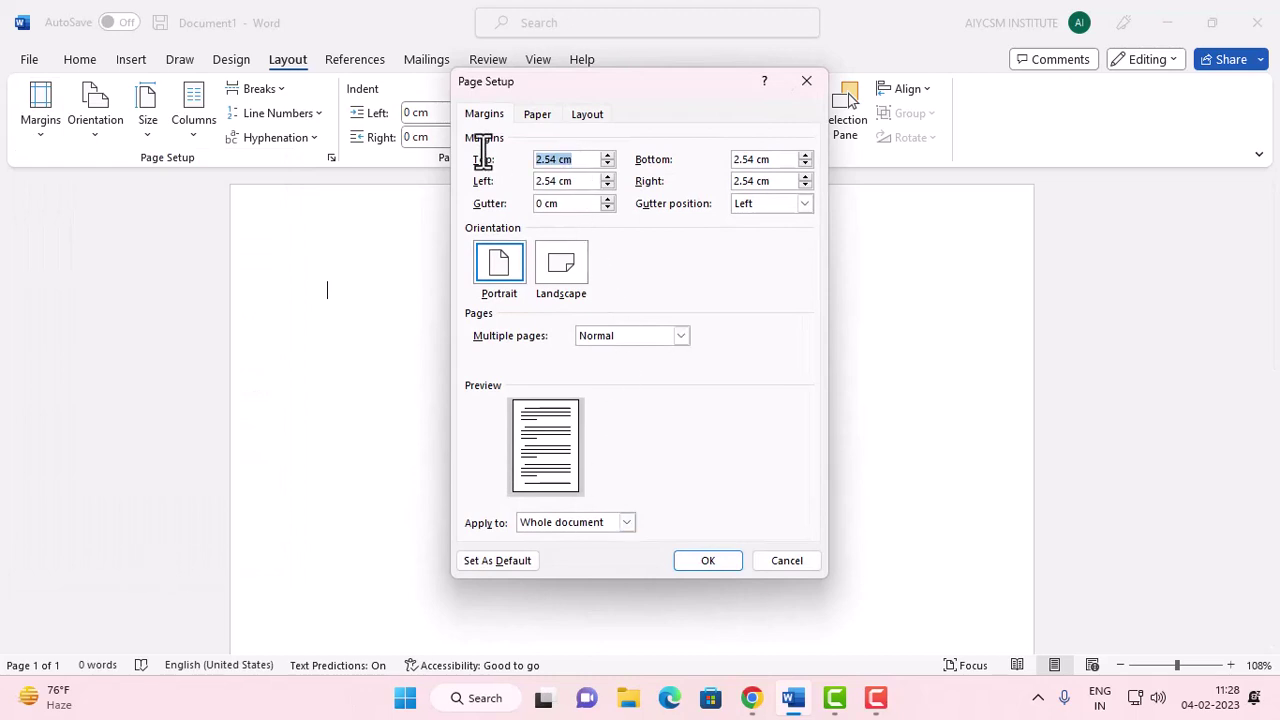
type("1")
key("Tab")
type("1")
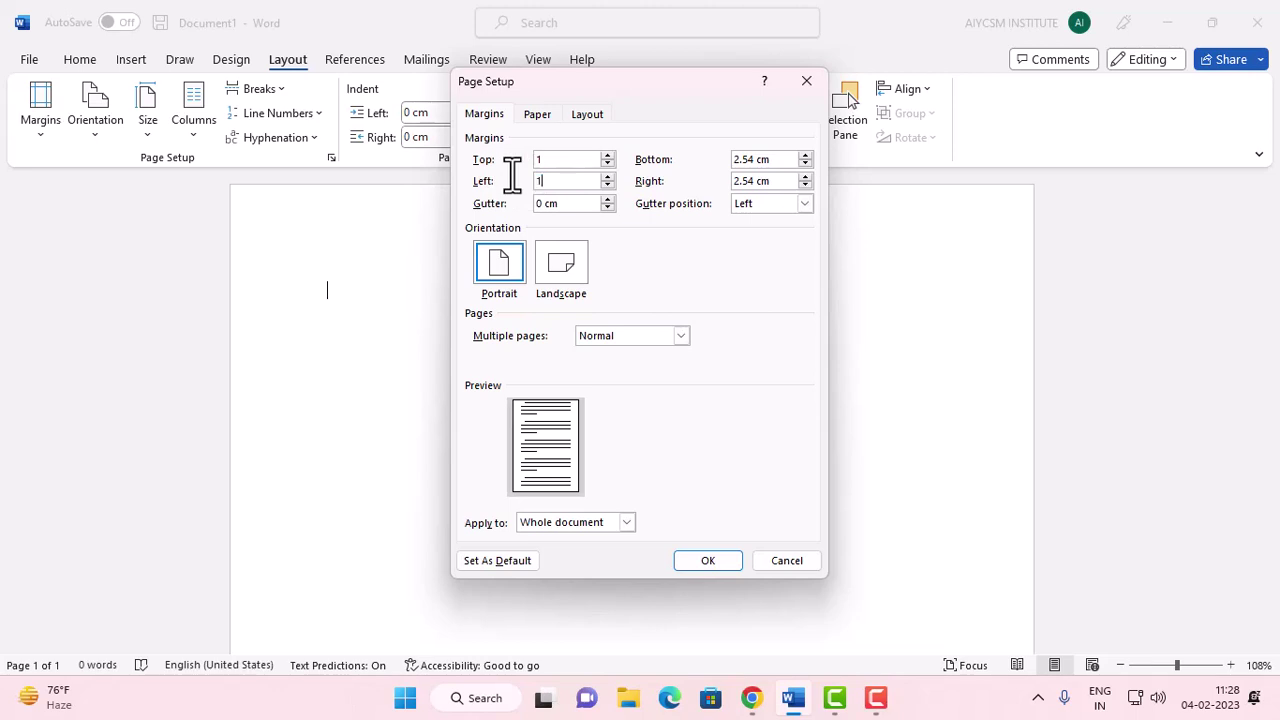
left_click_drag(786, 178, 716, 176)
type("1")
left_click_drag(788, 159, 711, 148)
left_click(714, 566)
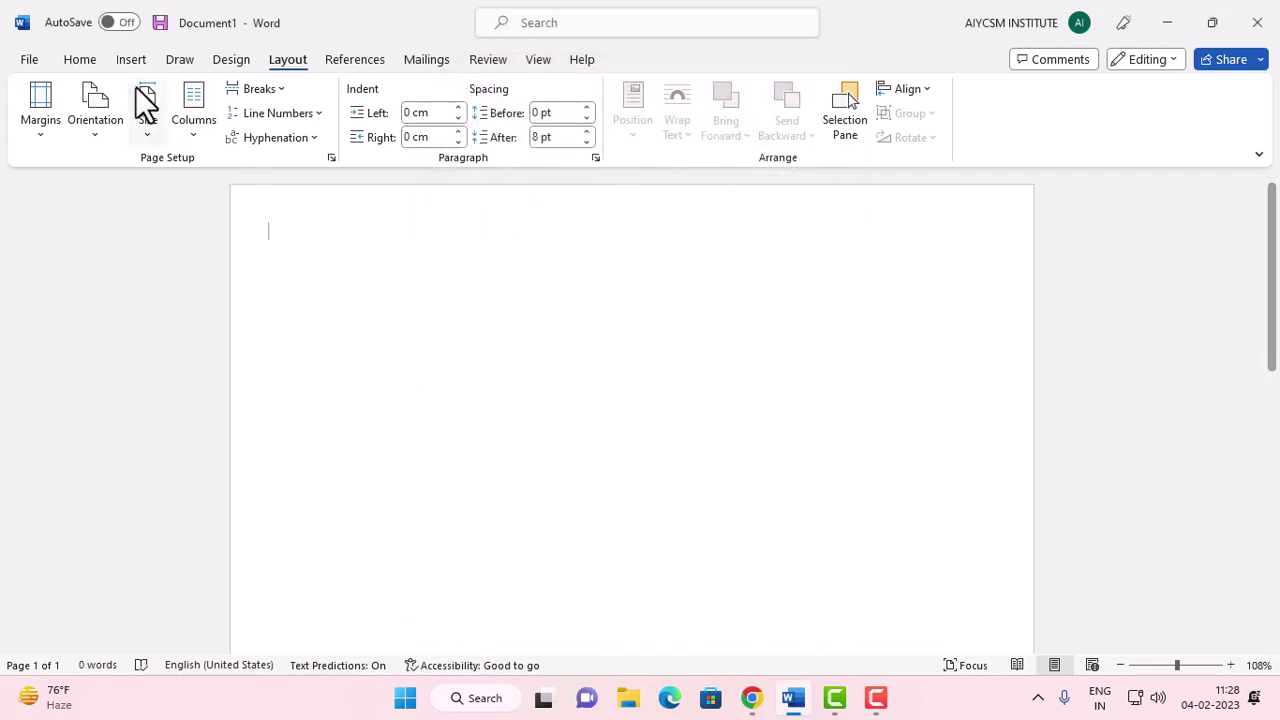
- Draw a rectangle and size it 27.7 cm tall by 19 cm wide
left_click(131, 59)
left_click(291, 93)
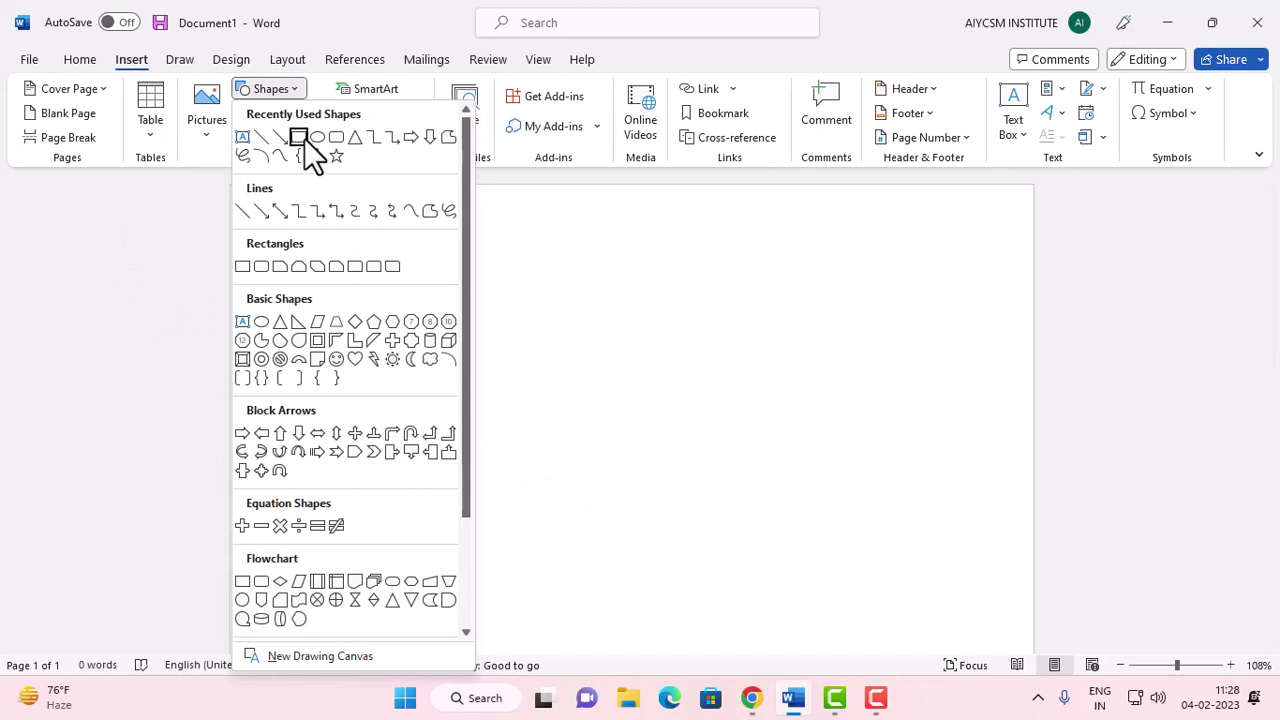
left_click(303, 138)
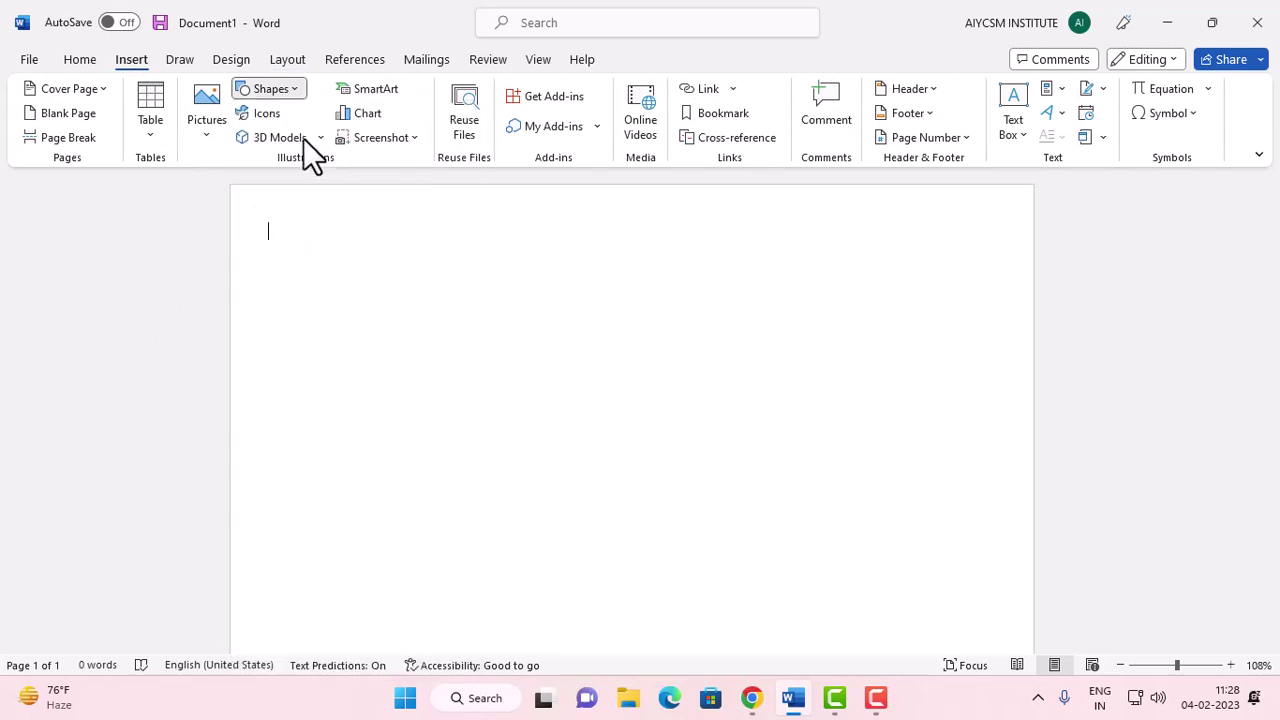
left_click_drag(405, 257, 665, 528)
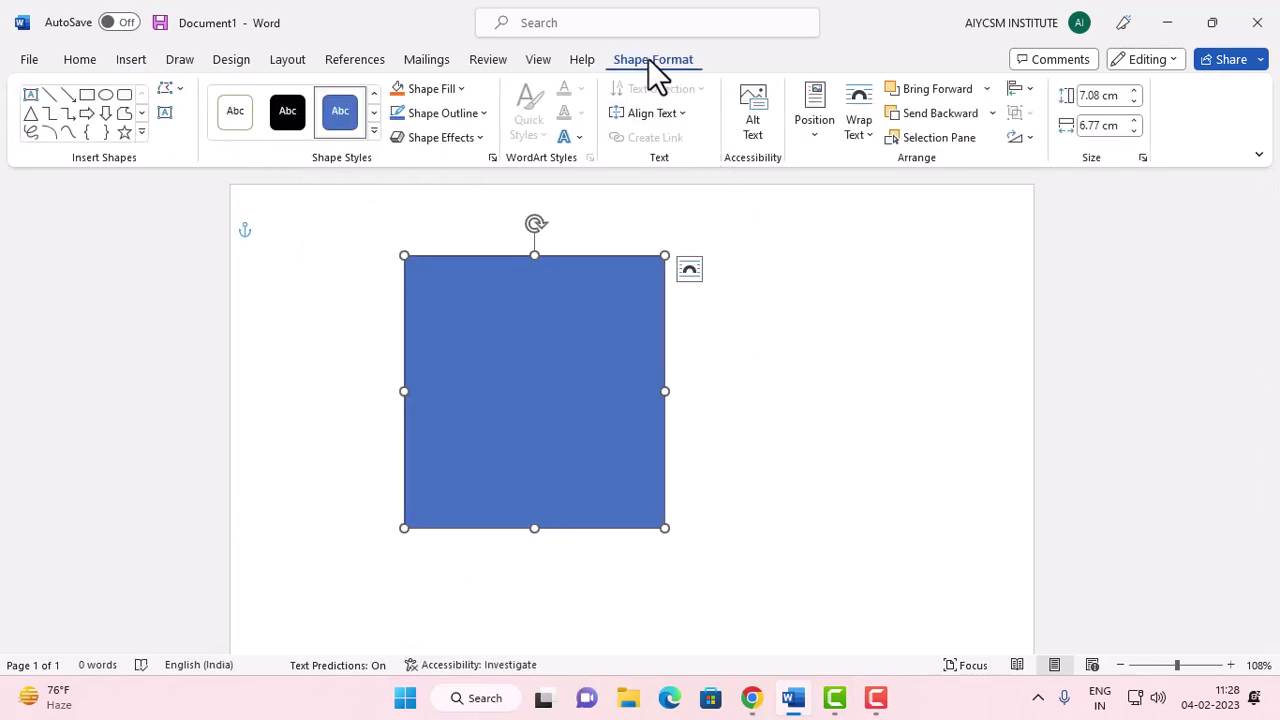
left_click(1104, 96)
type("27.7")
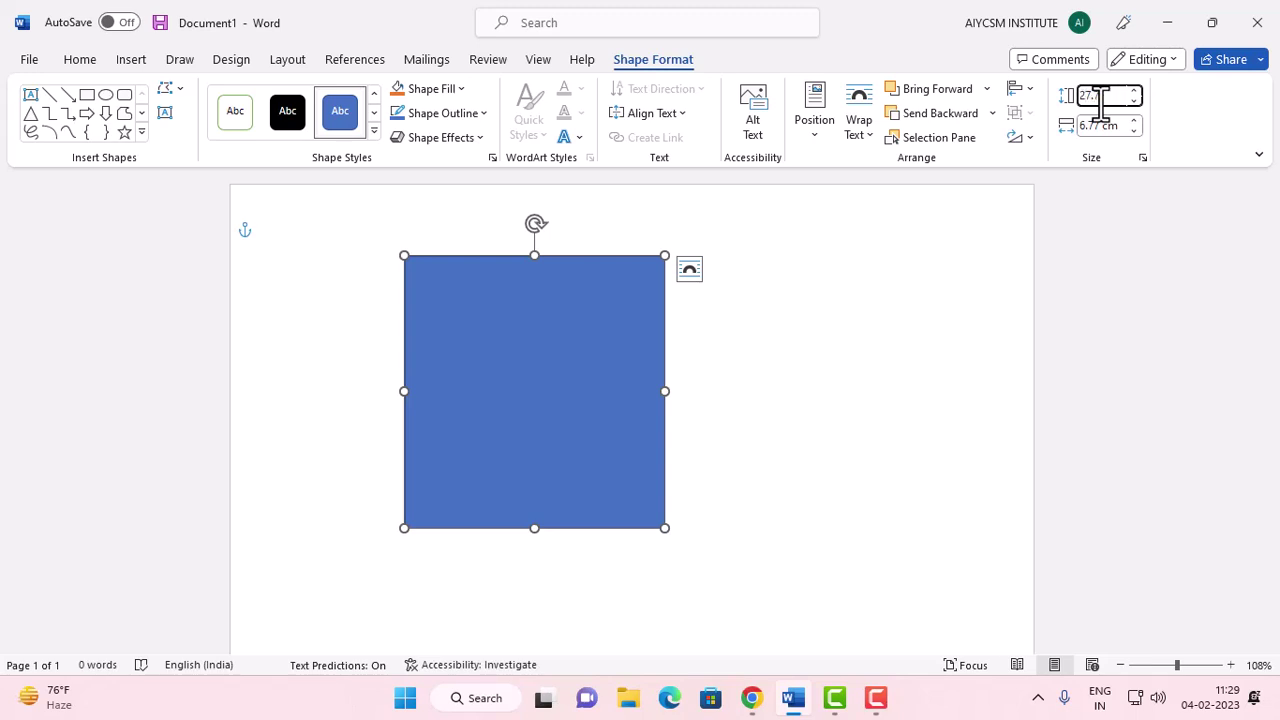
left_click(1126, 127)
type("19")
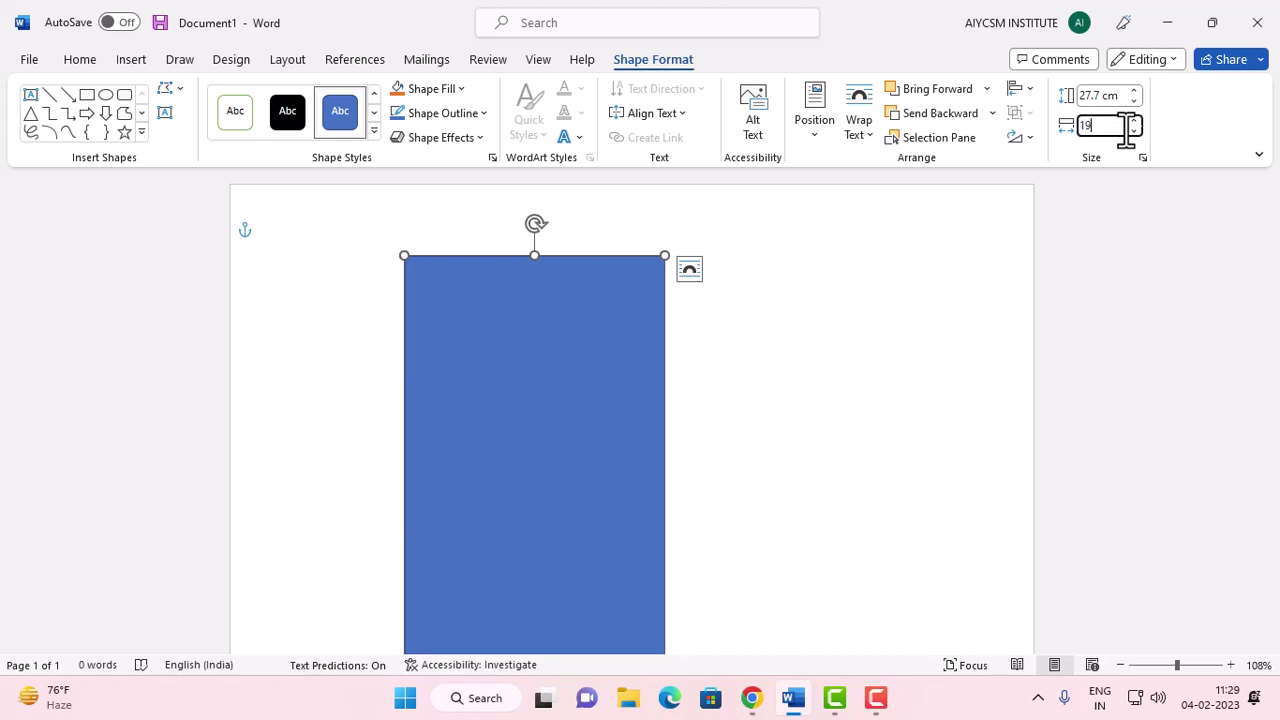
key("Return")
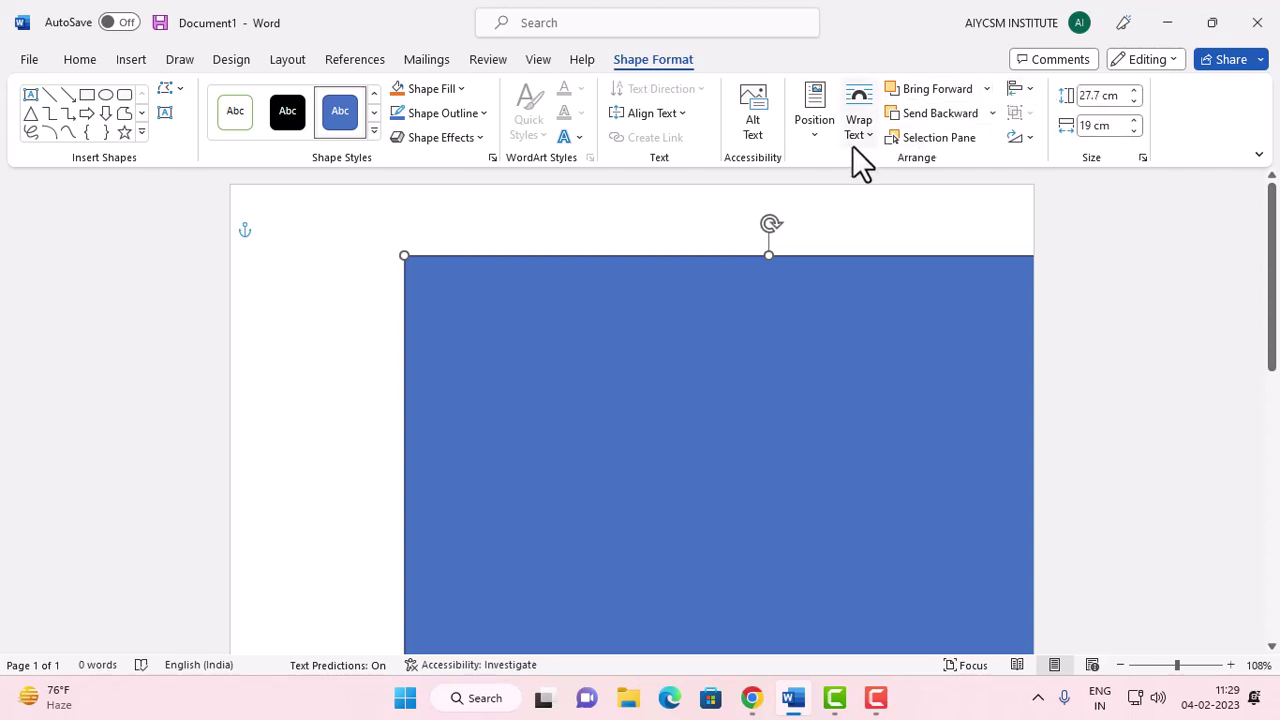
- Align the rectangle middle and center on the page
left_click(1020, 92)
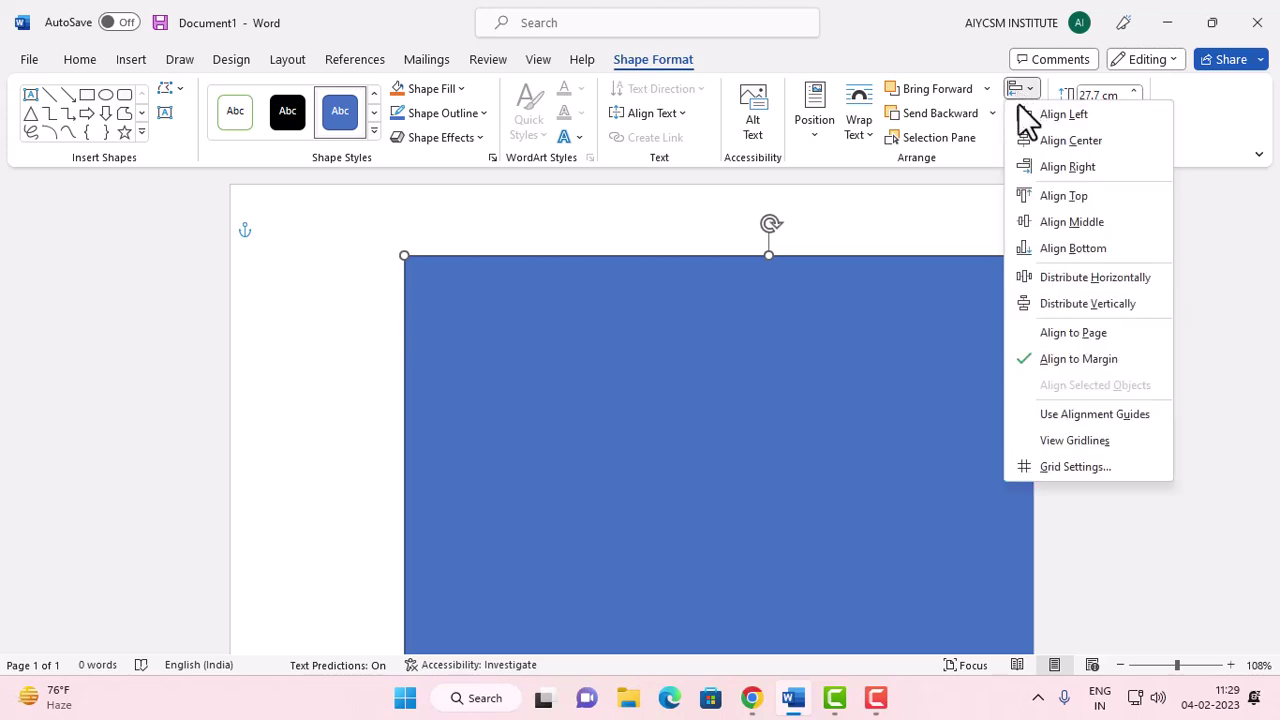
left_click(1076, 221)
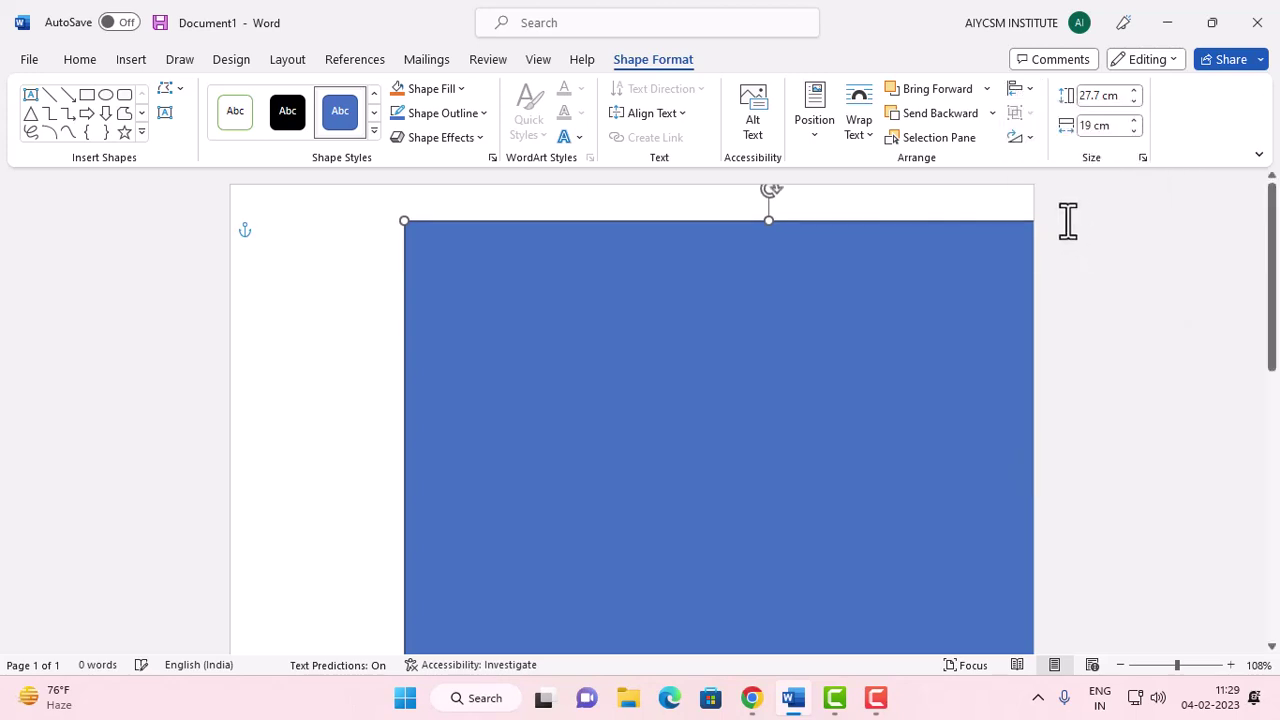
left_click(1022, 90)
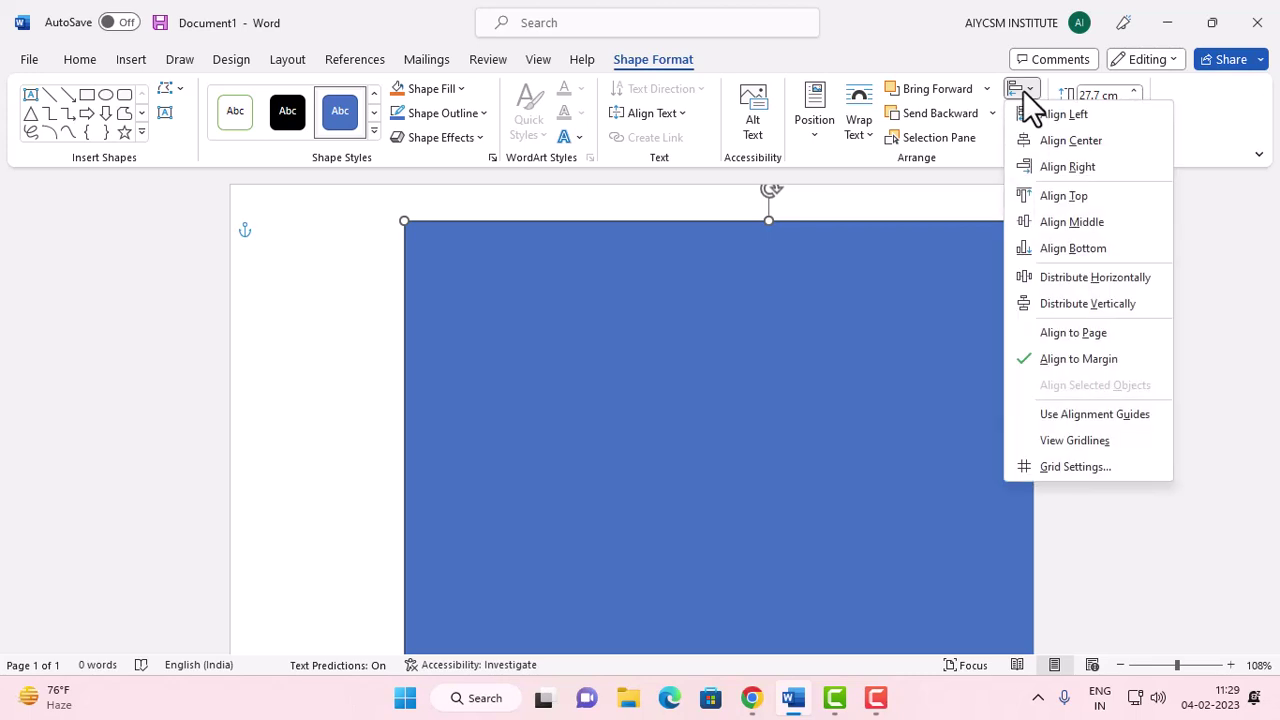
left_click(1080, 140)
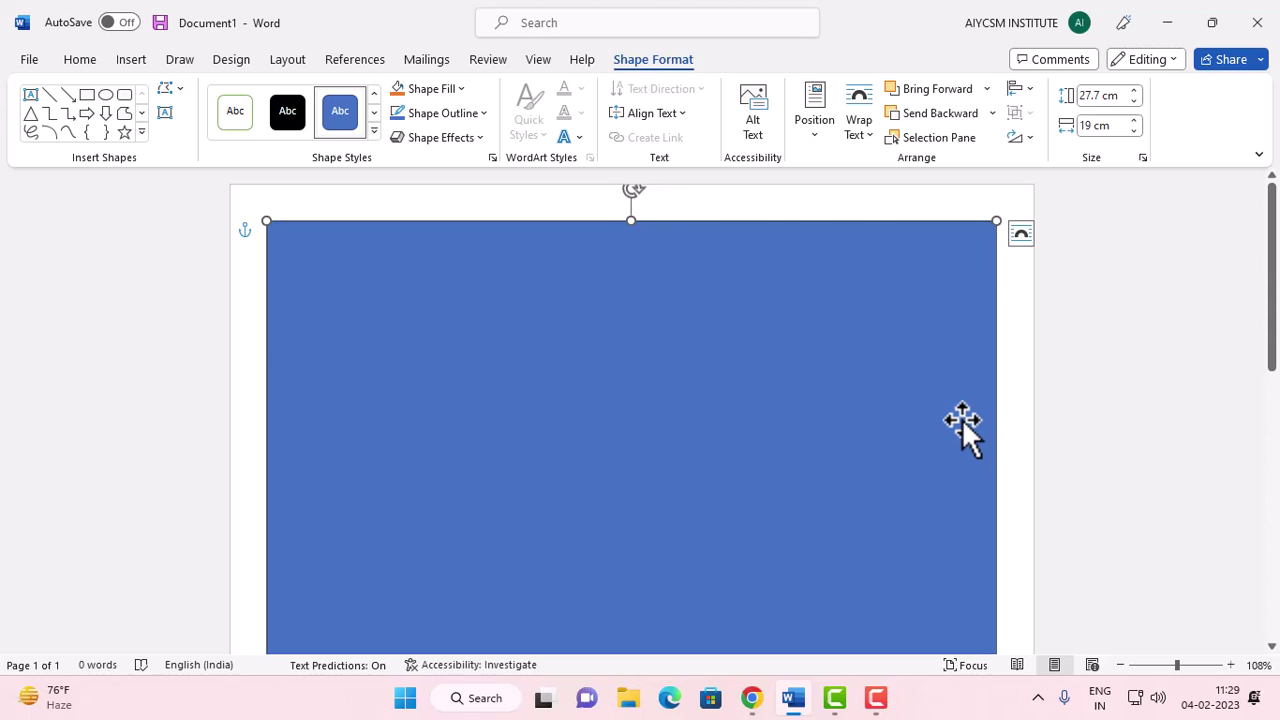
- Give the rectangle No Fill and a black outline, then check the border
left_click(442, 92)
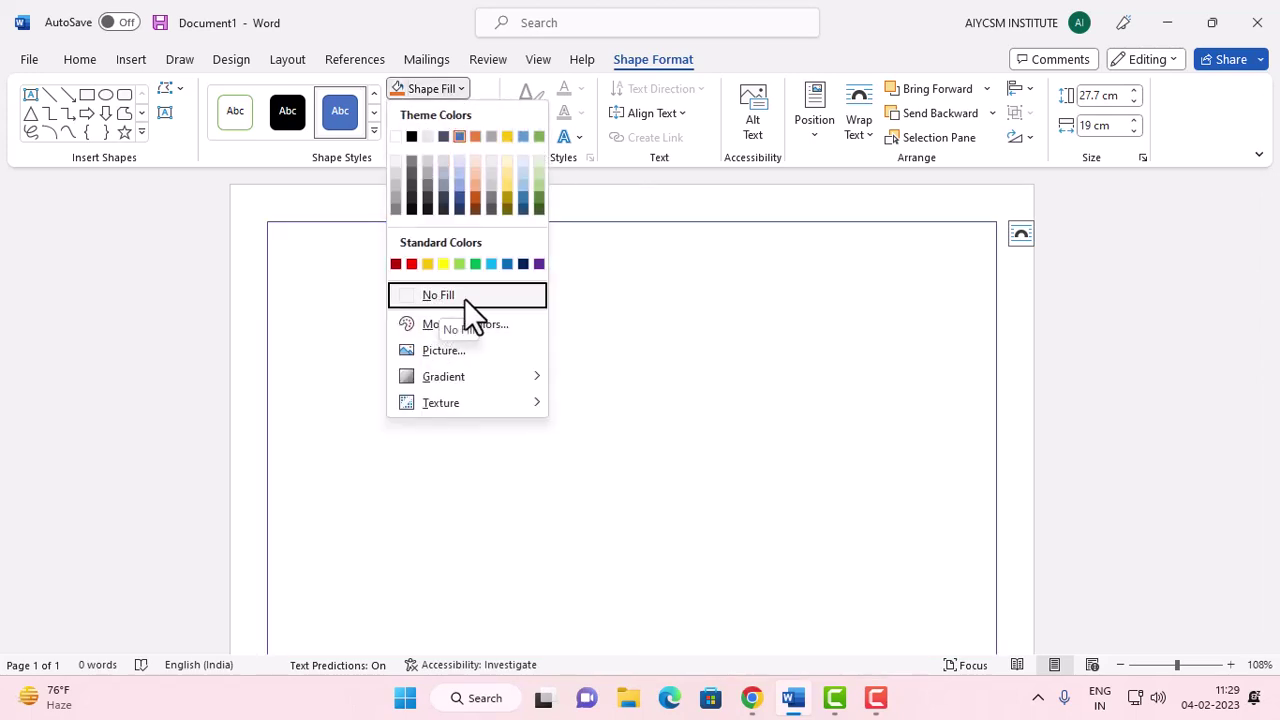
left_click(464, 298)
left_click(450, 116)
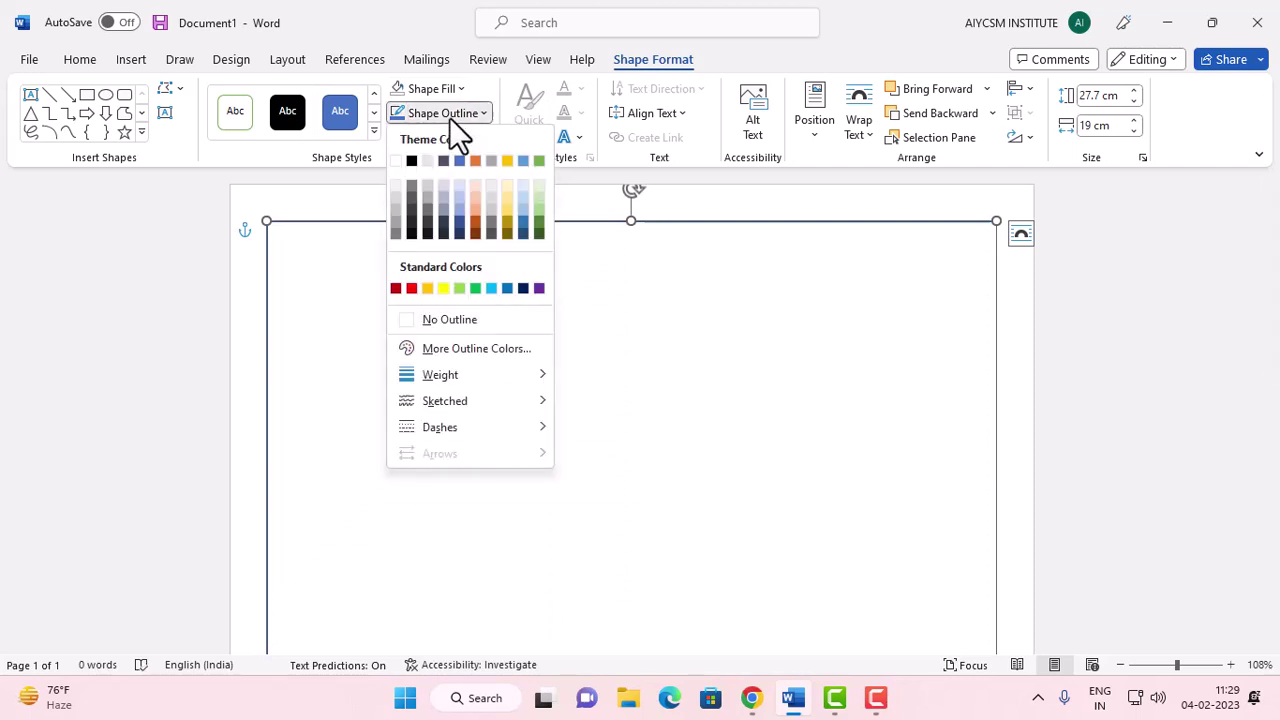
left_click(412, 160)
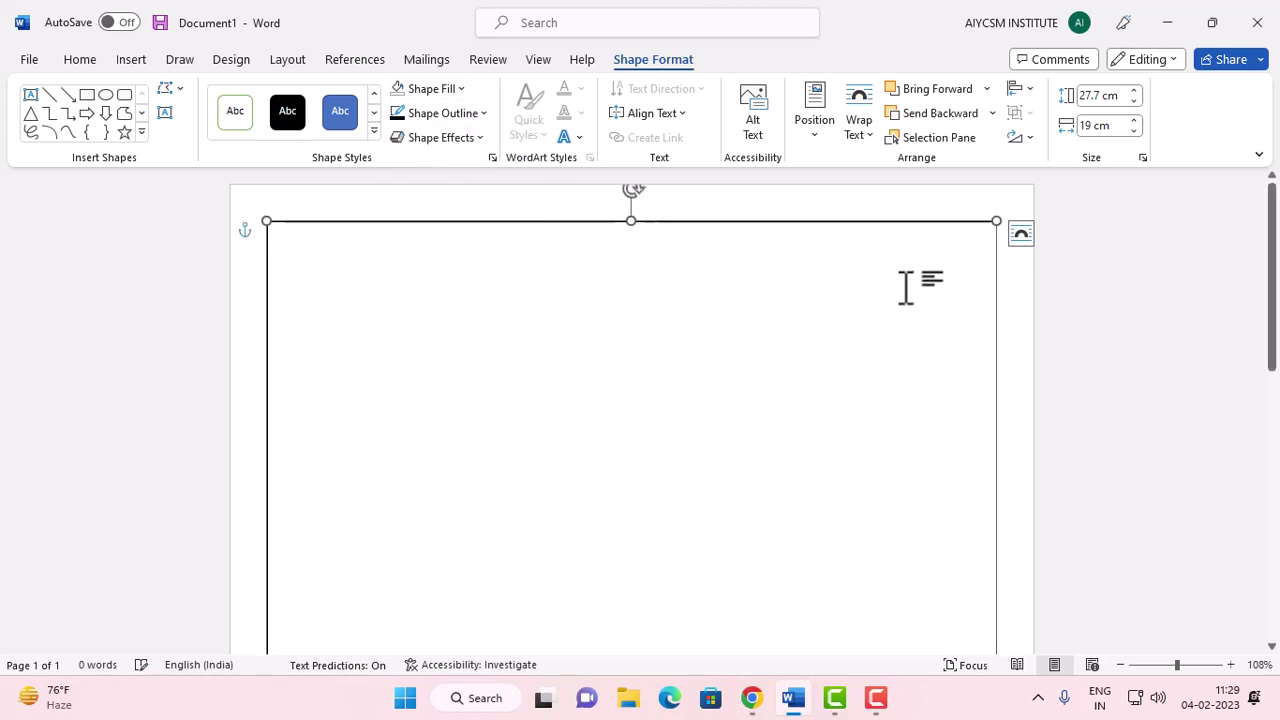
left_click(1031, 294)
scroll(557, 540, "down", 3)
scroll(557, 540, "down", 2)
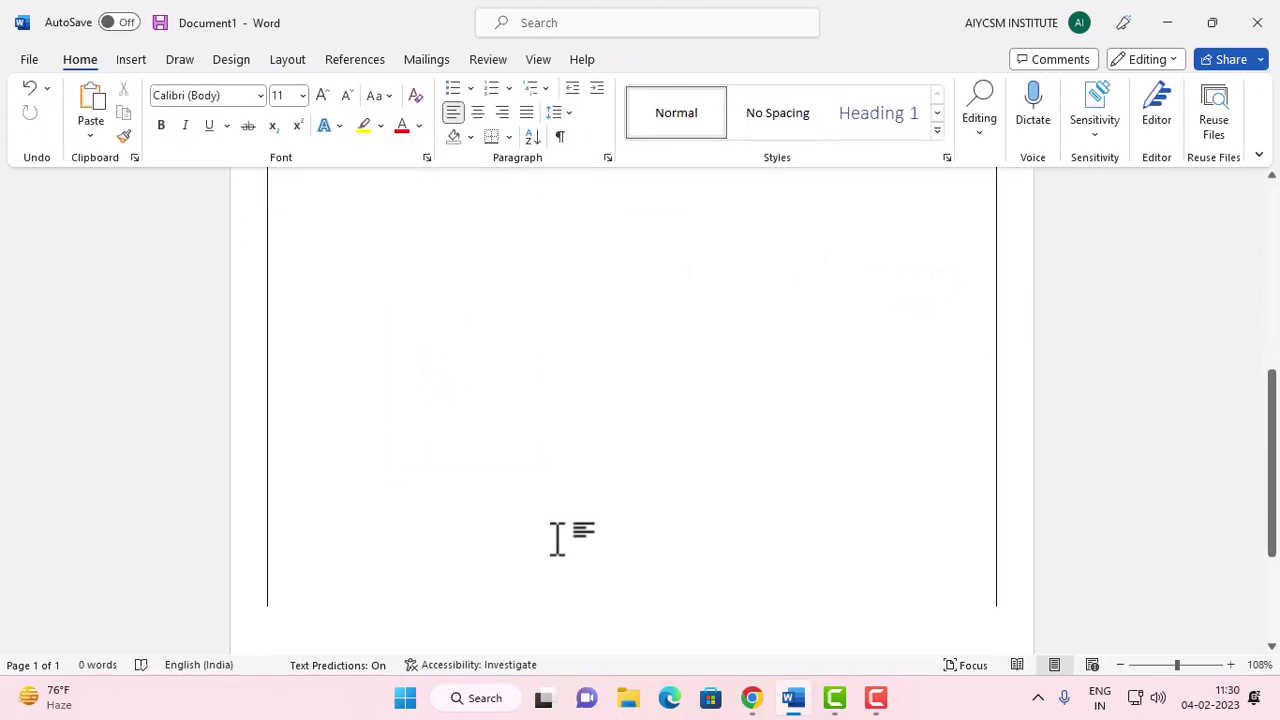
scroll(557, 540, "up", 5)
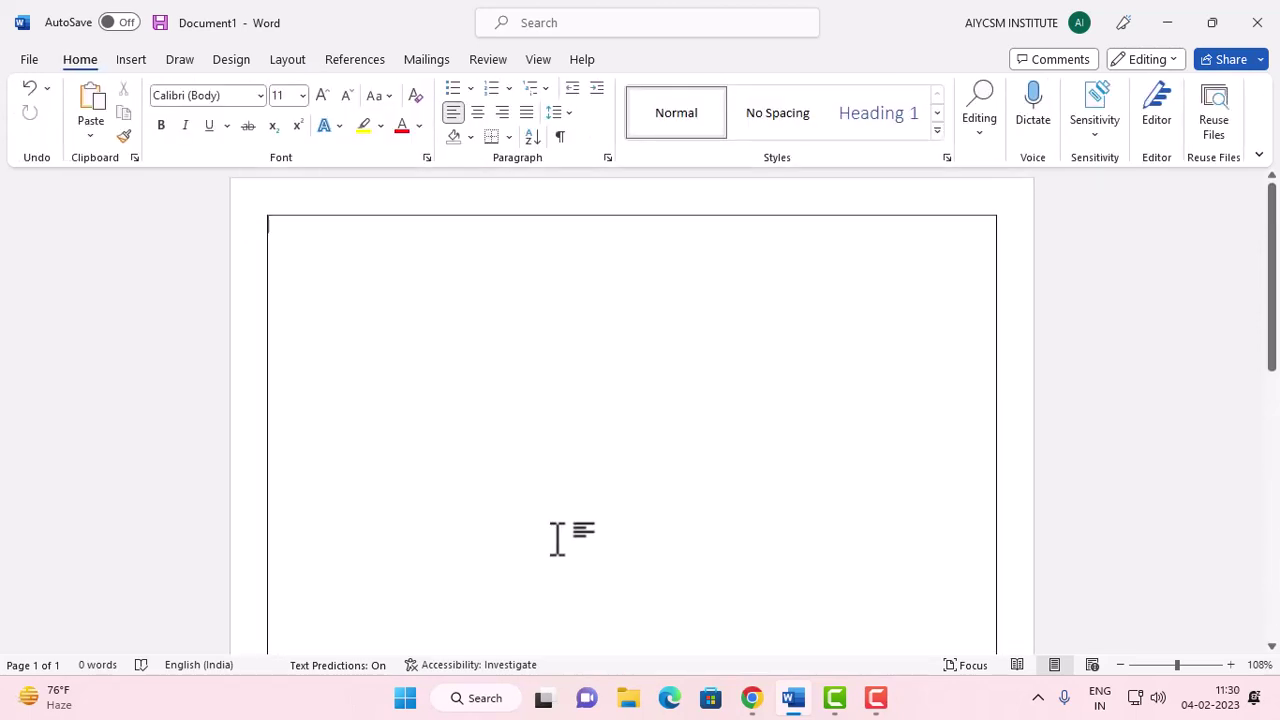
scroll(557, 540, "up", 1)
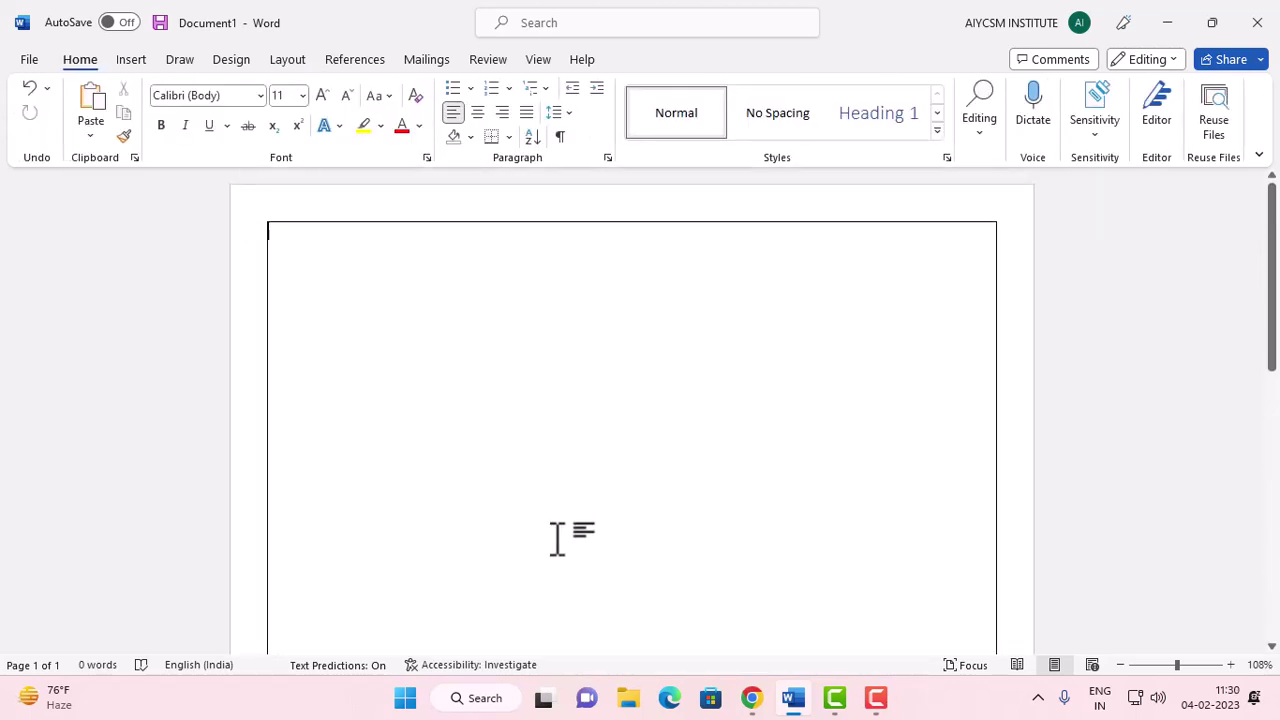
- Insert yellow-outline WordArt, apply the first Warp transform, and clear all its formatting
left_click(133, 60)
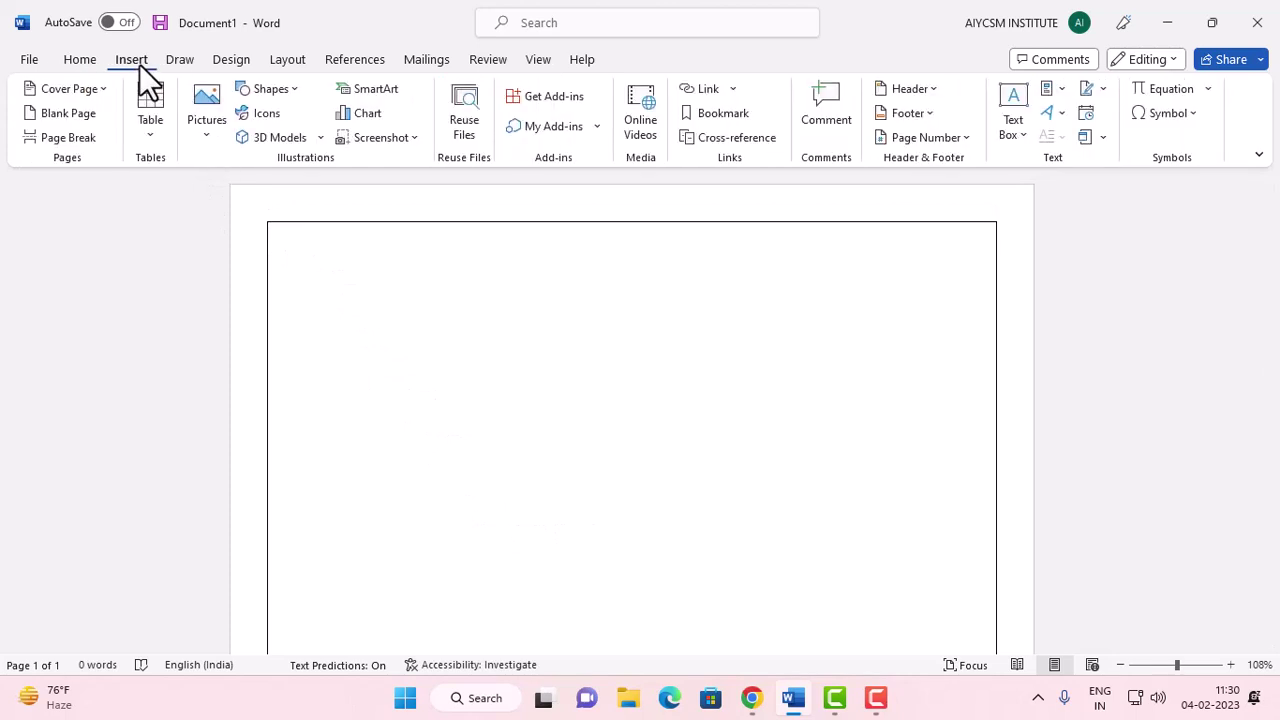
left_click(1056, 111)
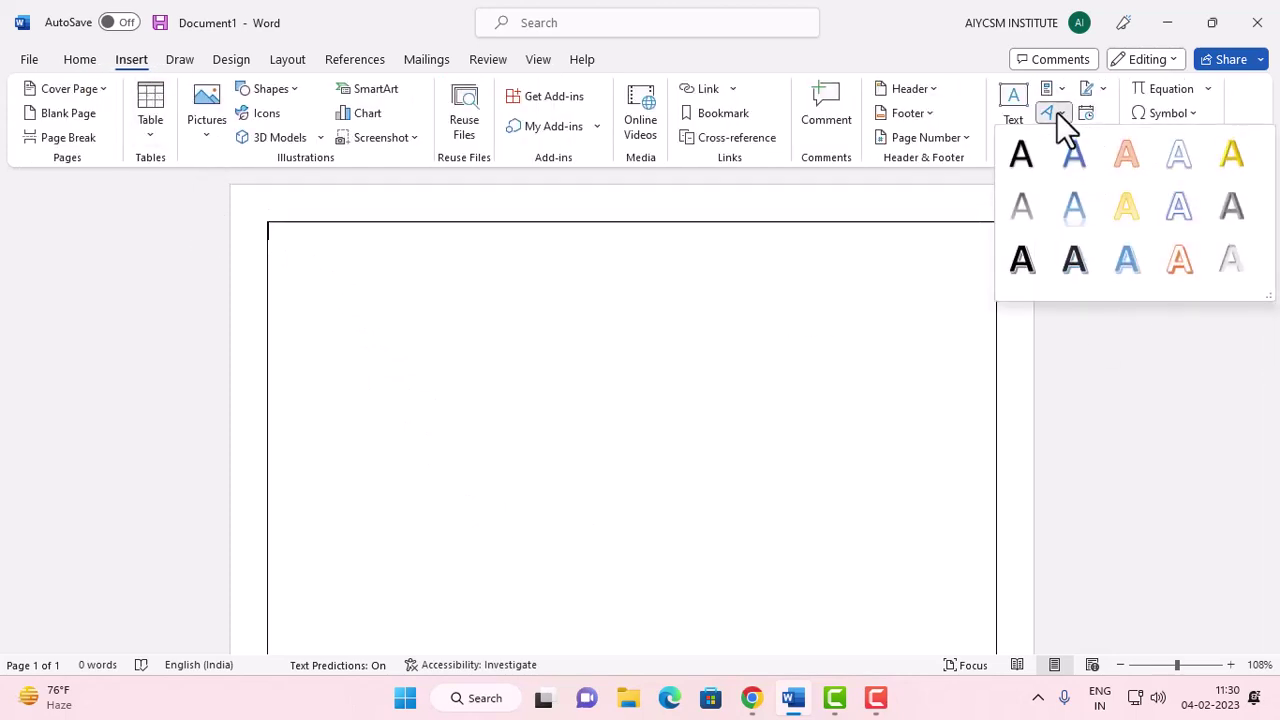
left_click(1136, 215)
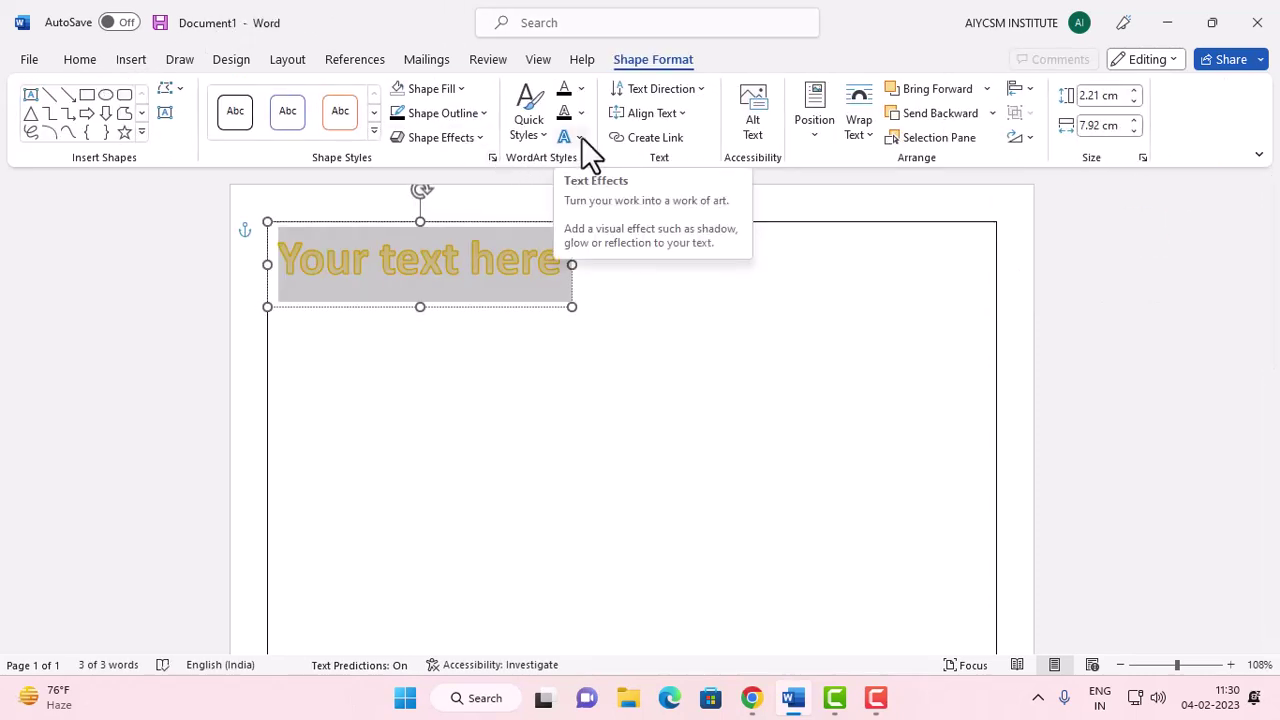
left_click(581, 137)
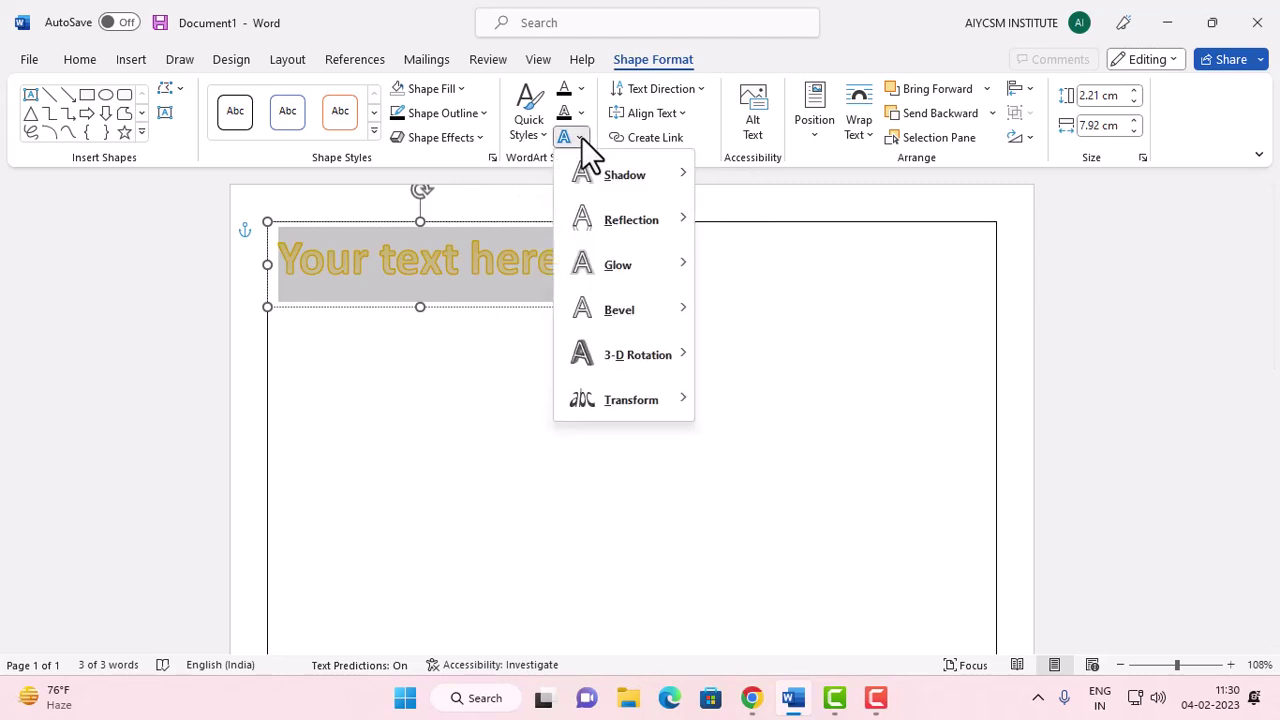
mouse_move(655, 402)
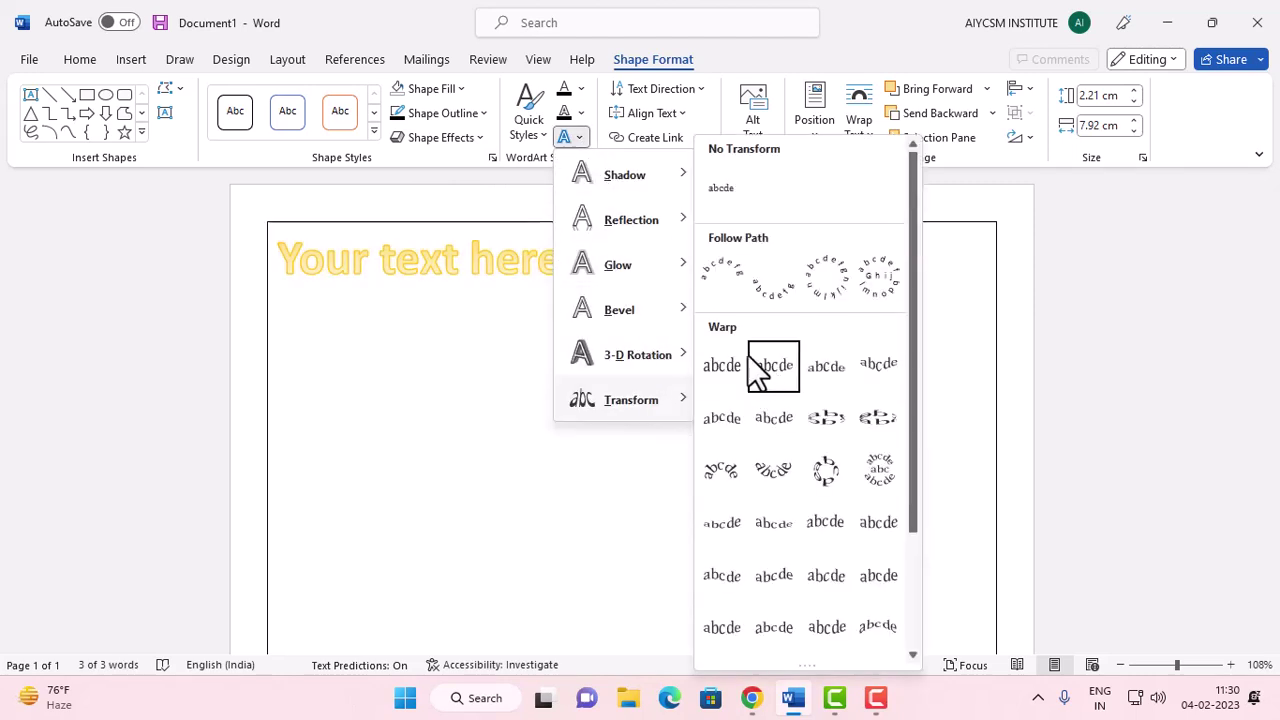
left_click(724, 375)
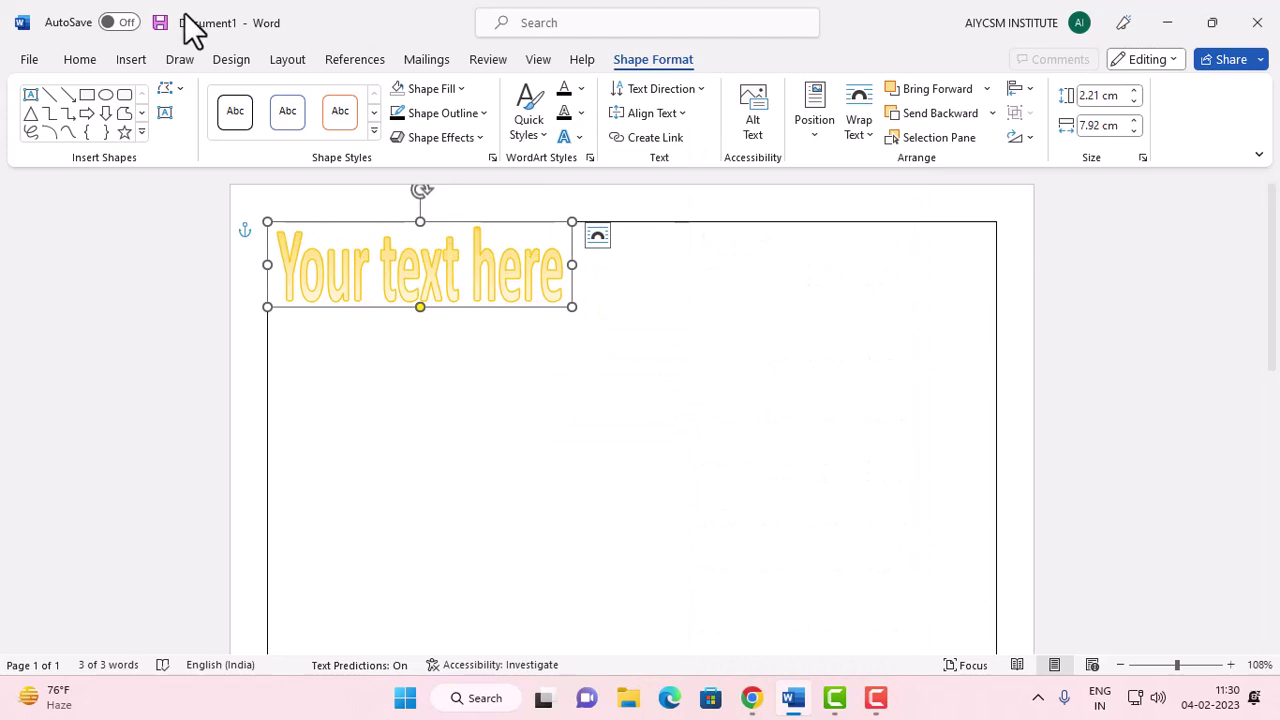
left_click(80, 60)
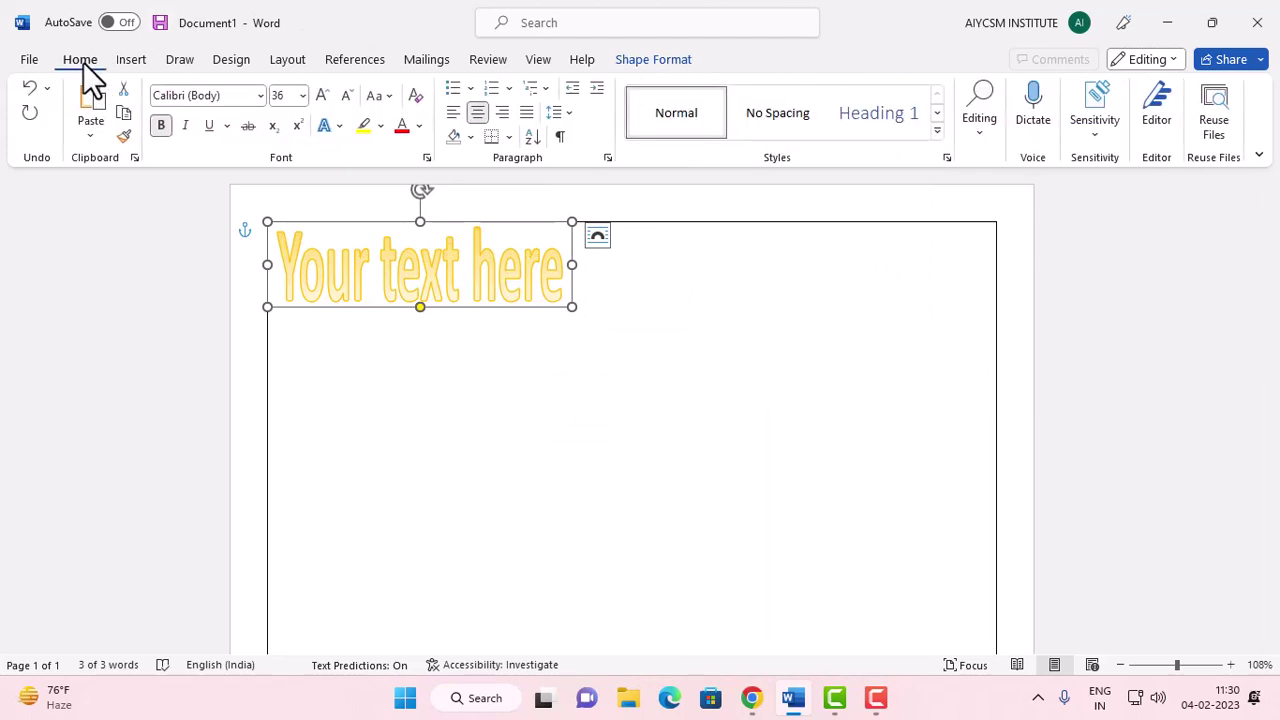
left_click(420, 102)
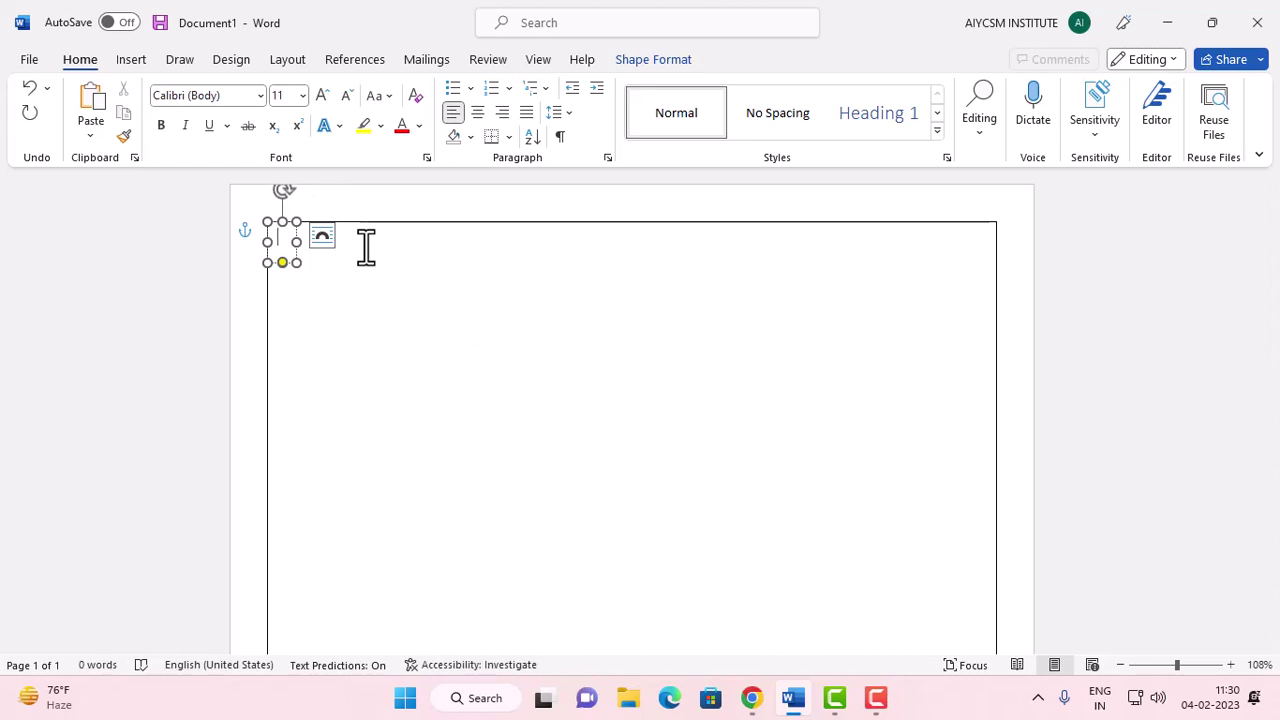
- Paste the heading text and set its font to Old English Text MT
type("All India Yuva Computer Saksharata Mission")
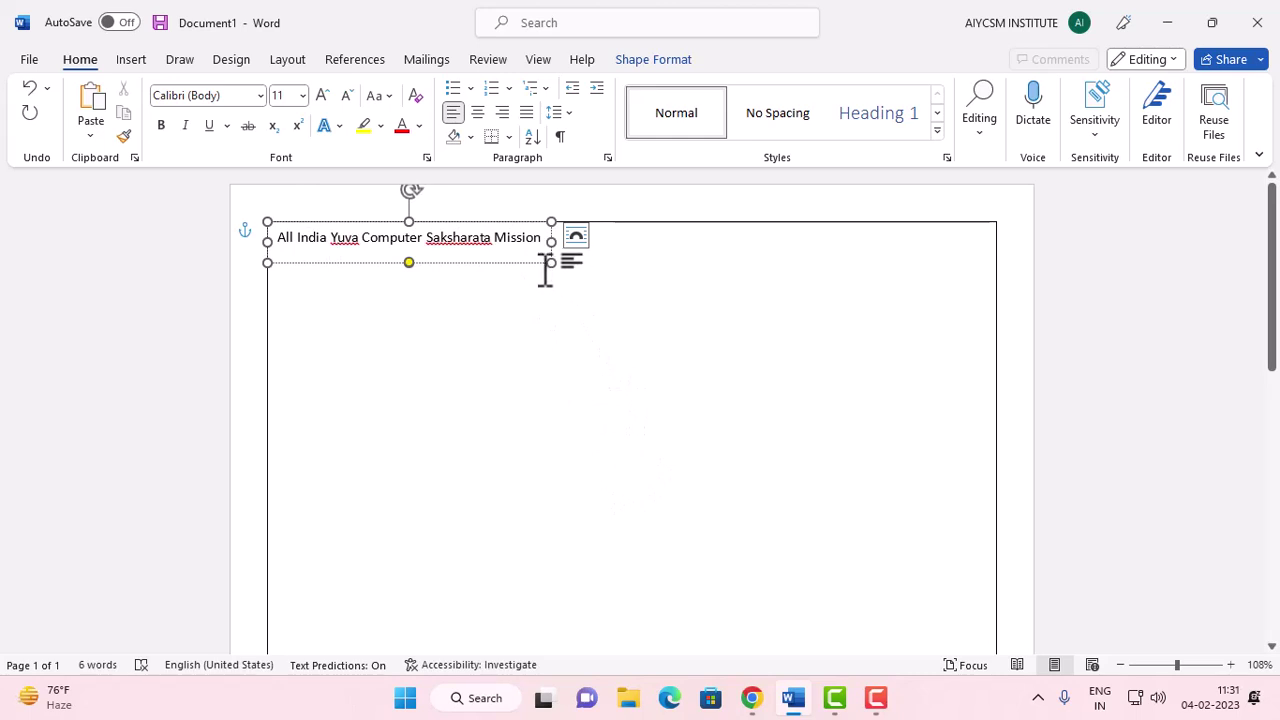
left_click(546, 264)
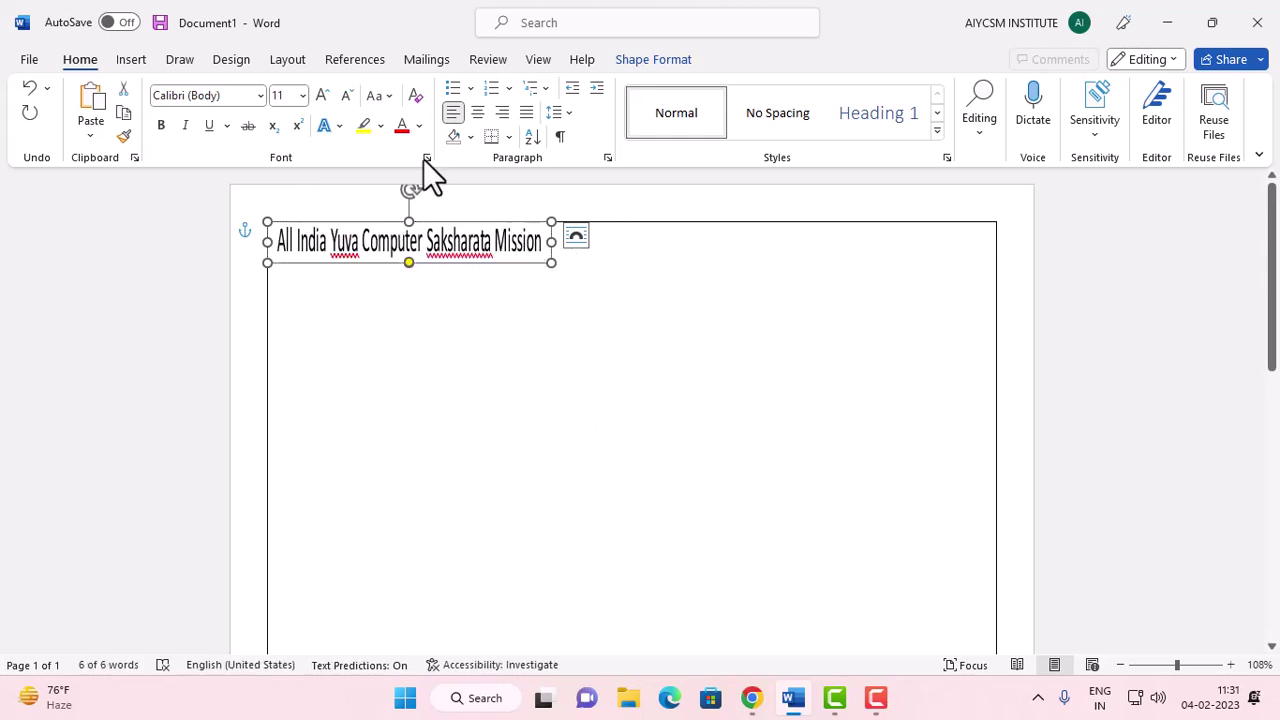
left_click(231, 97)
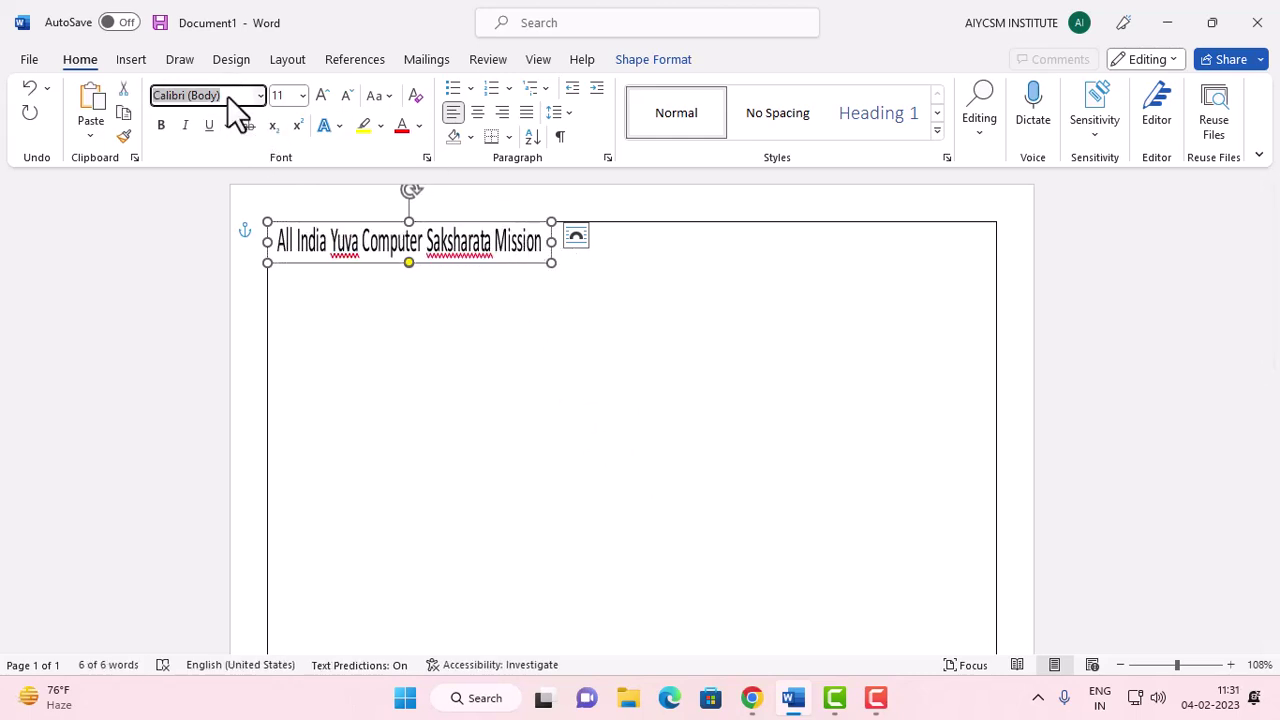
type("Old")
key("Return")
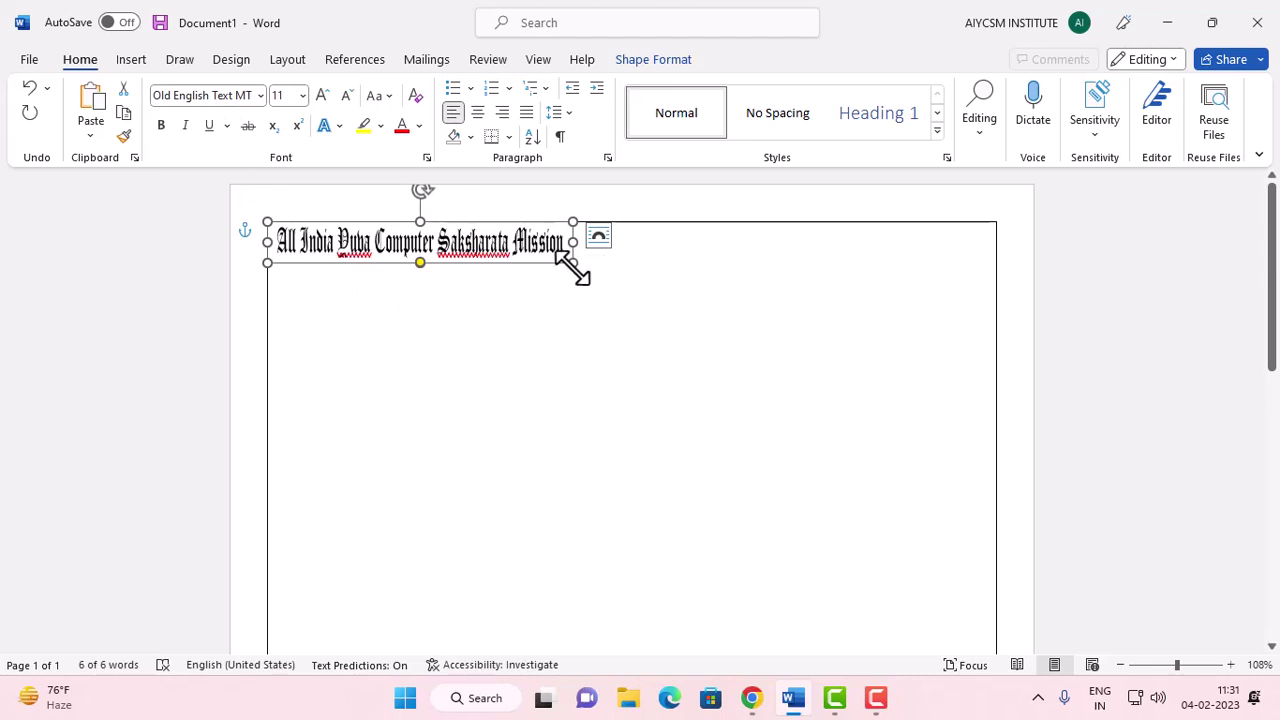
- Enlarge the heading and position it at the top right inside the border
mouse_move(573, 262)
left_mouse_down()
mouse_move(825, 283)
mouse_move(946, 268)
mouse_move(913, 274)
left_mouse_up()
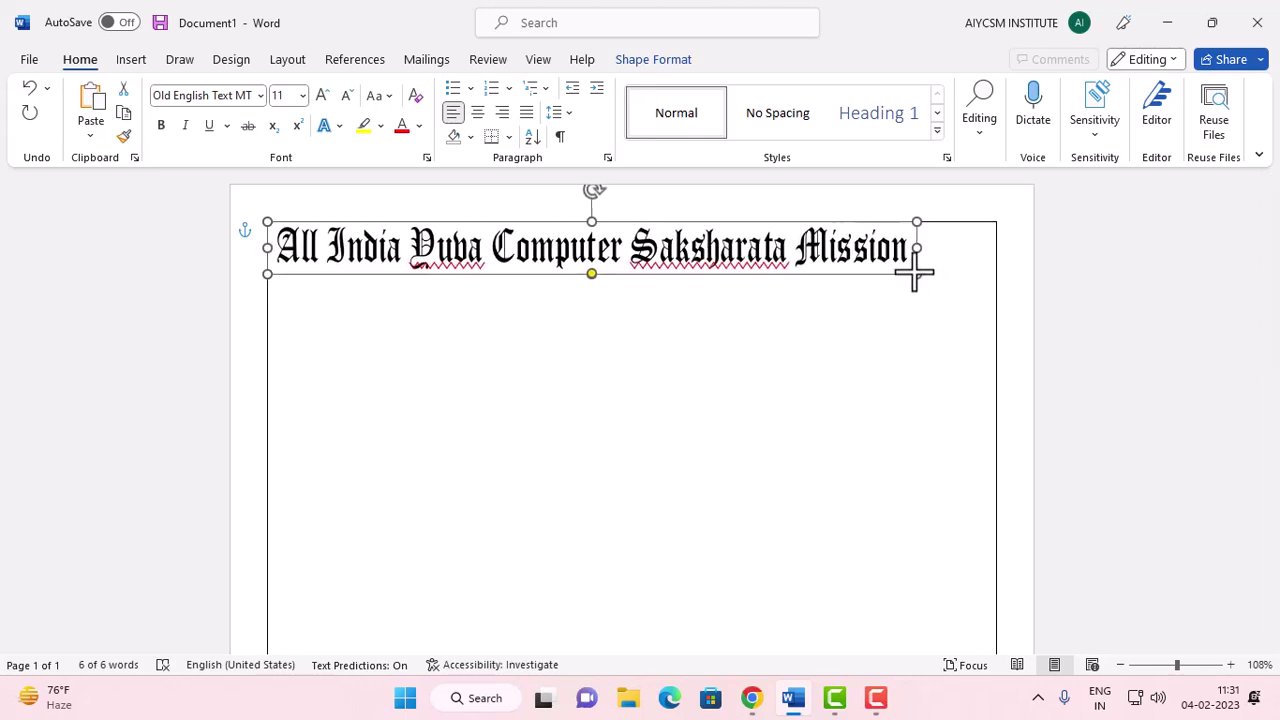
left_click_drag(913, 274, 885, 267)
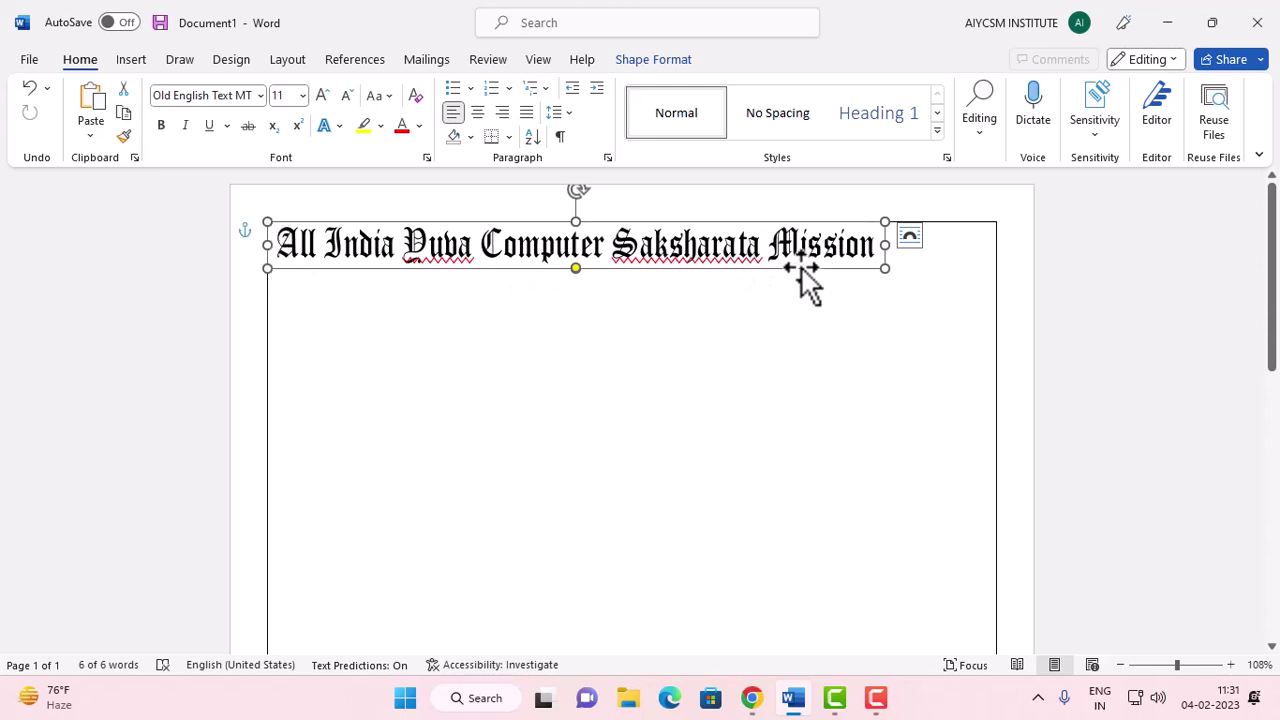
left_click_drag(800, 268, 912, 267)
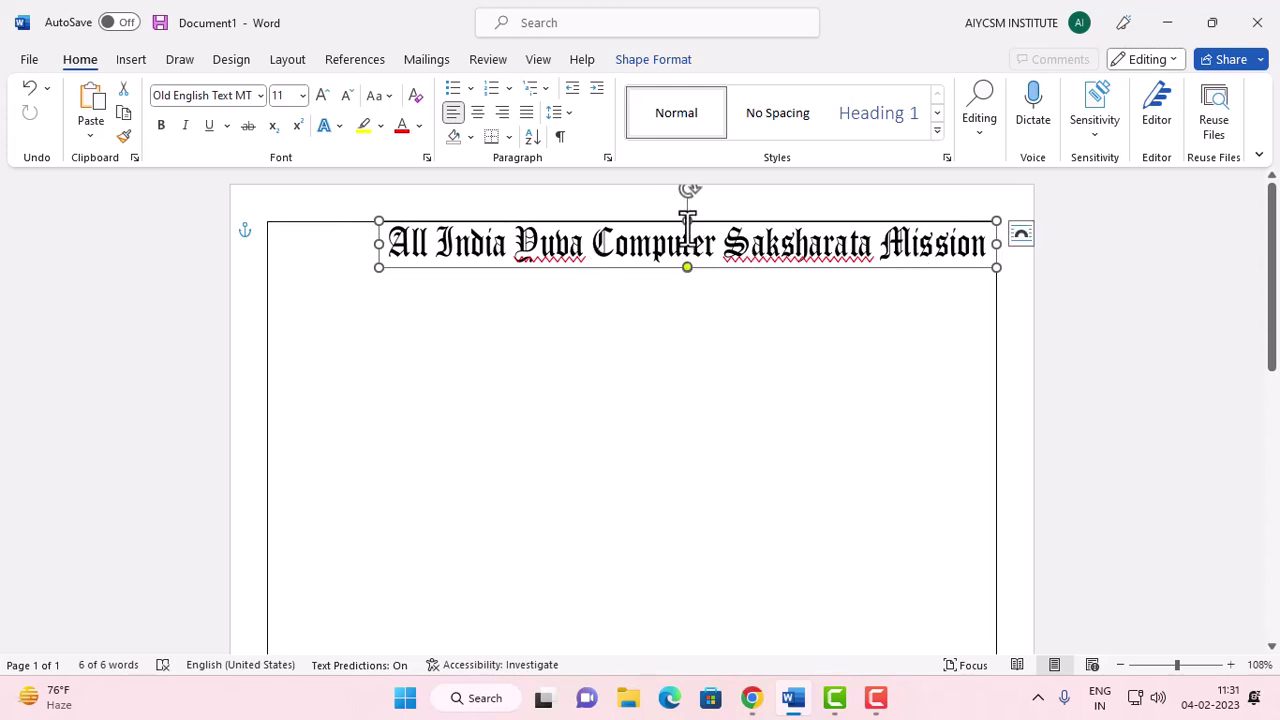
left_click_drag(686, 221, 686, 225)
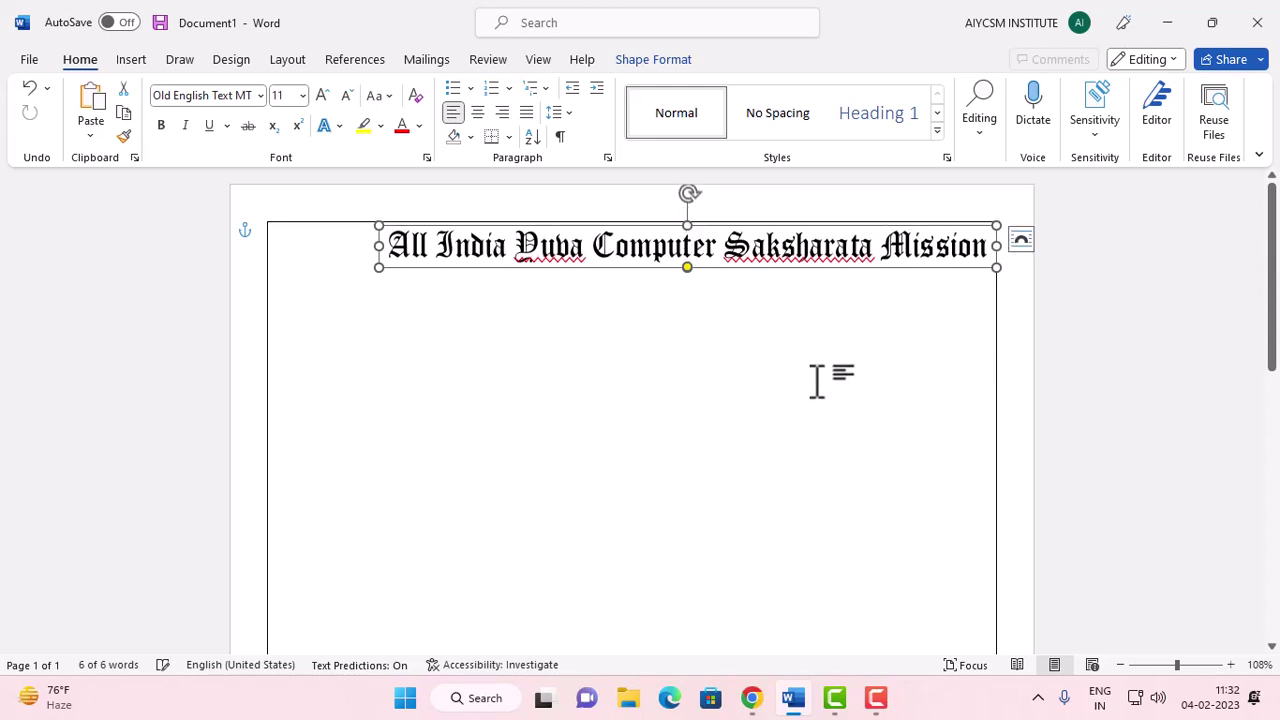
key("ctrl+z")
key("ctrl+z")
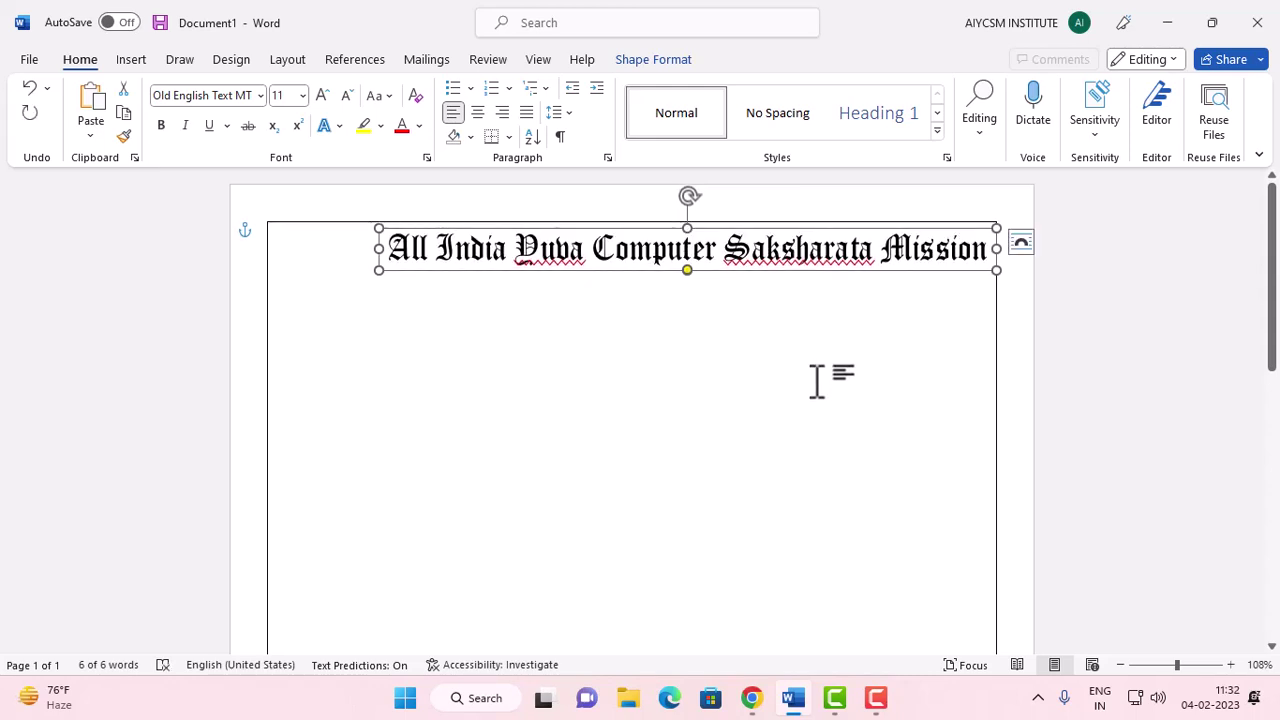
left_click(613, 395)
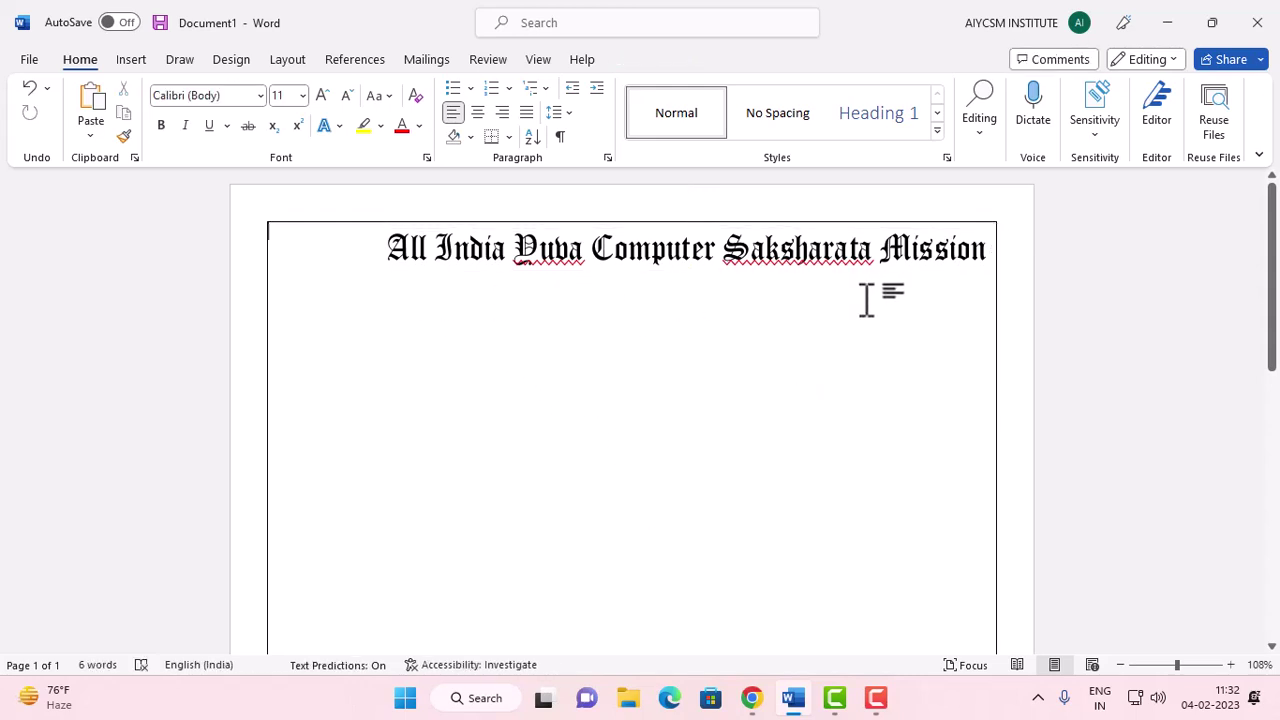
- Draw a wide text box below the heading with no fill and no outline
left_click(134, 60)
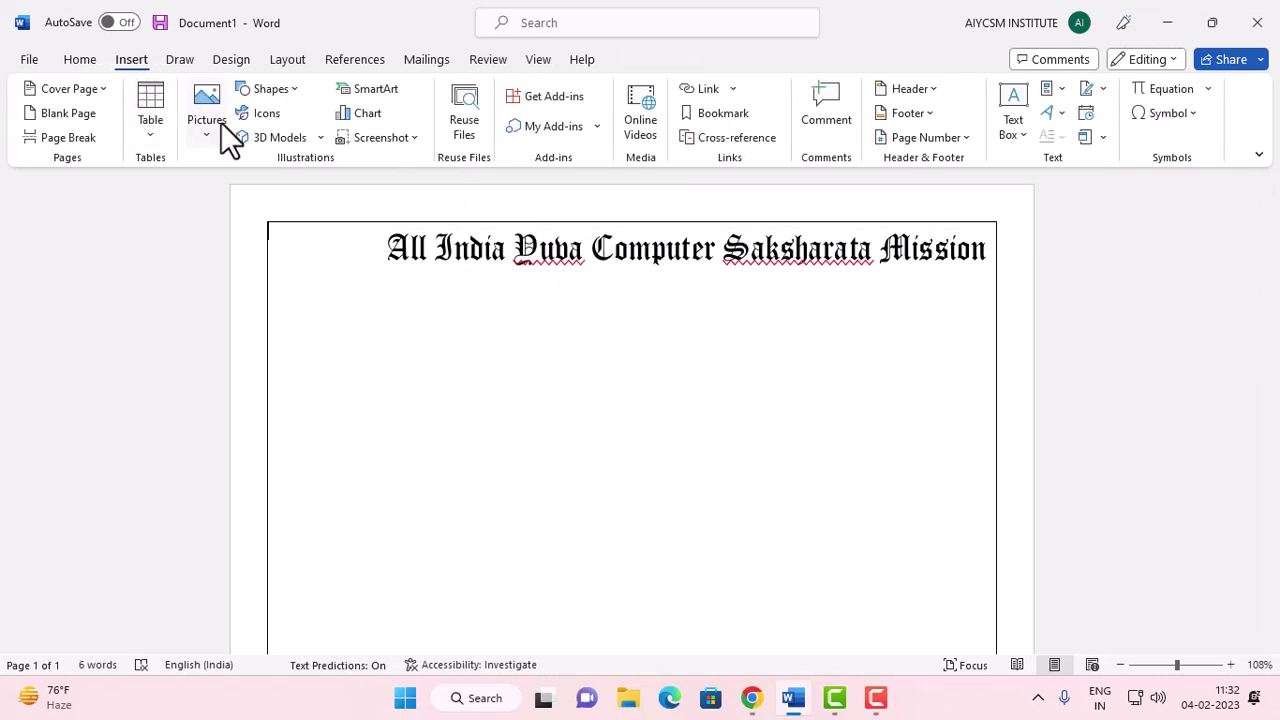
left_click(270, 89)
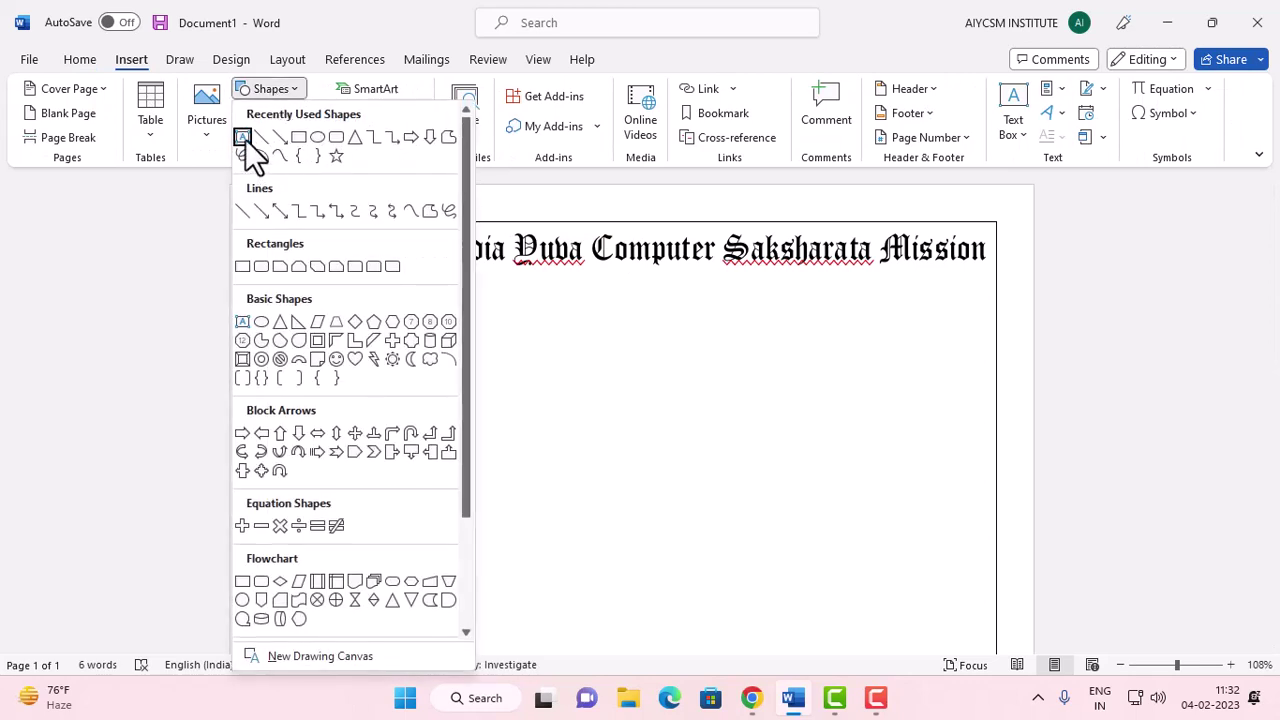
left_click(244, 143)
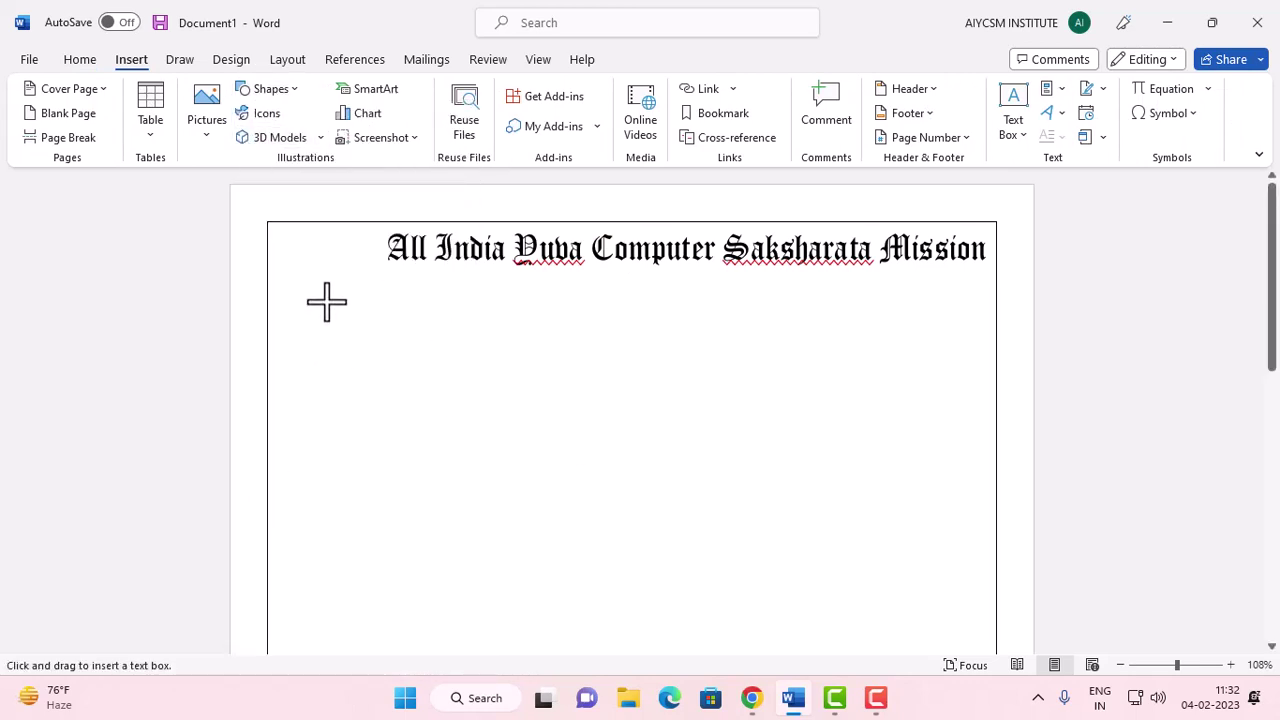
left_click_drag(327, 301, 976, 427)
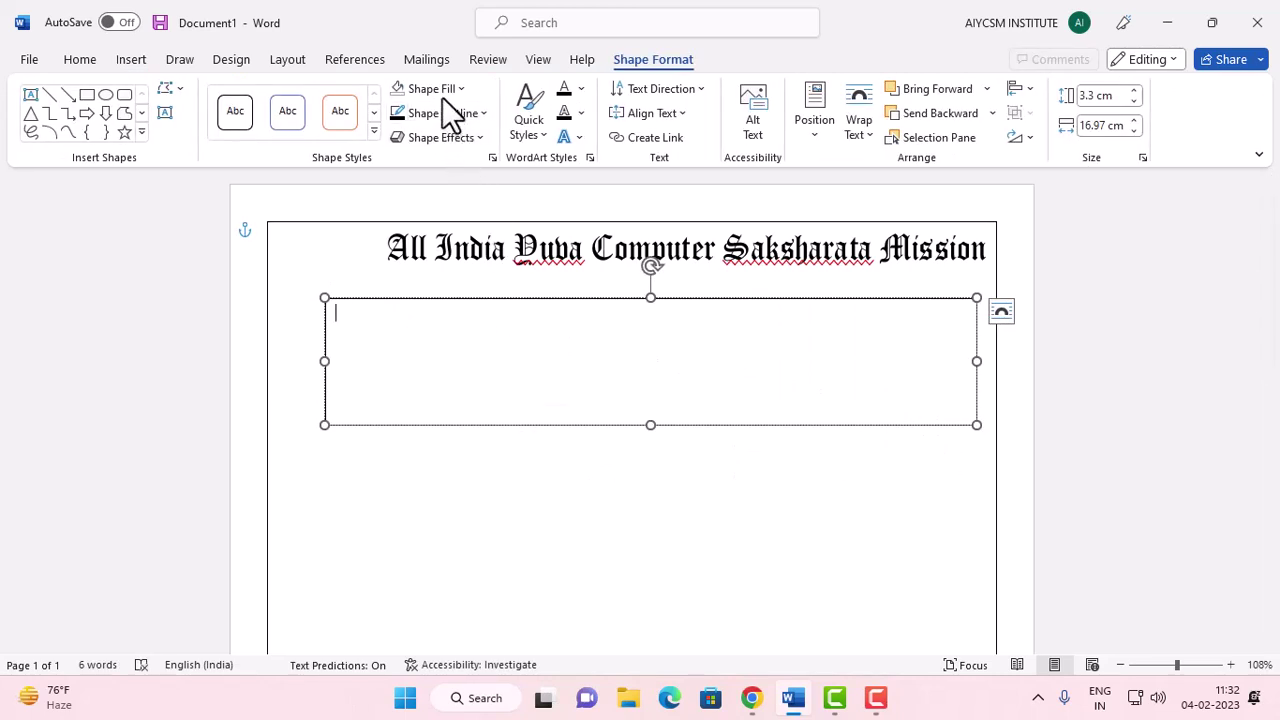
left_click(439, 93)
left_click(427, 291)
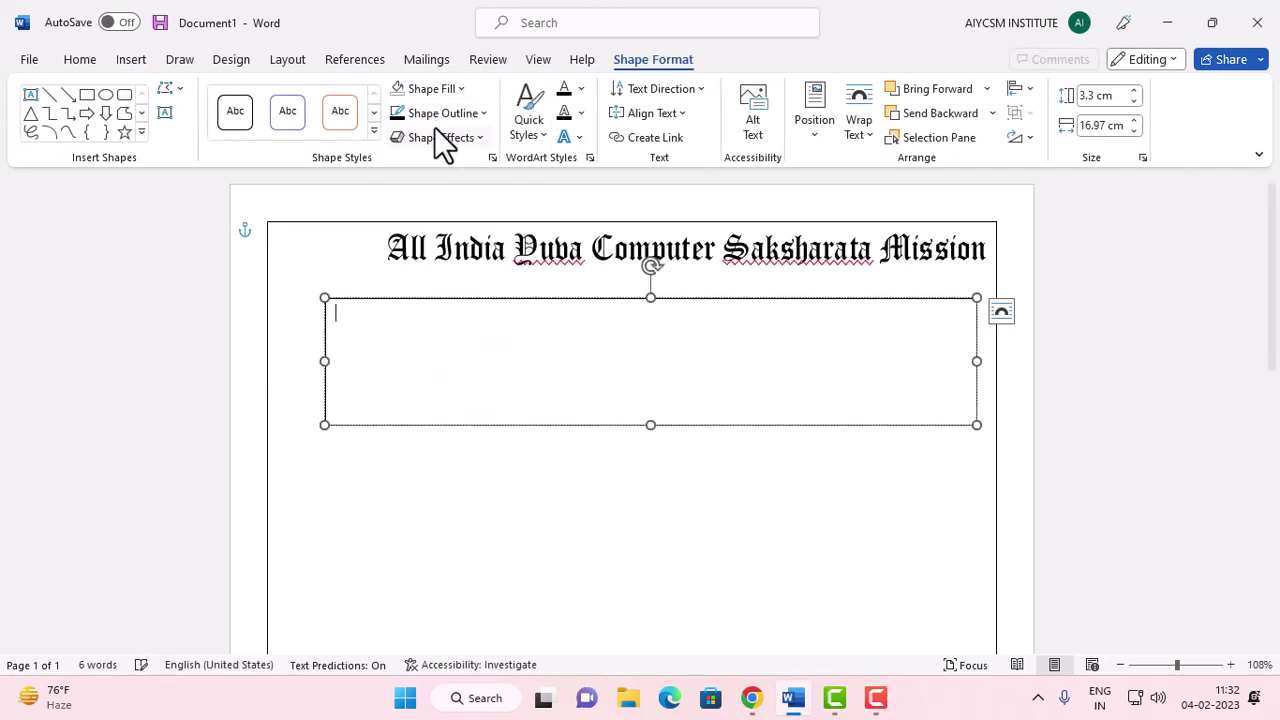
left_click(436, 116)
left_click(440, 322)
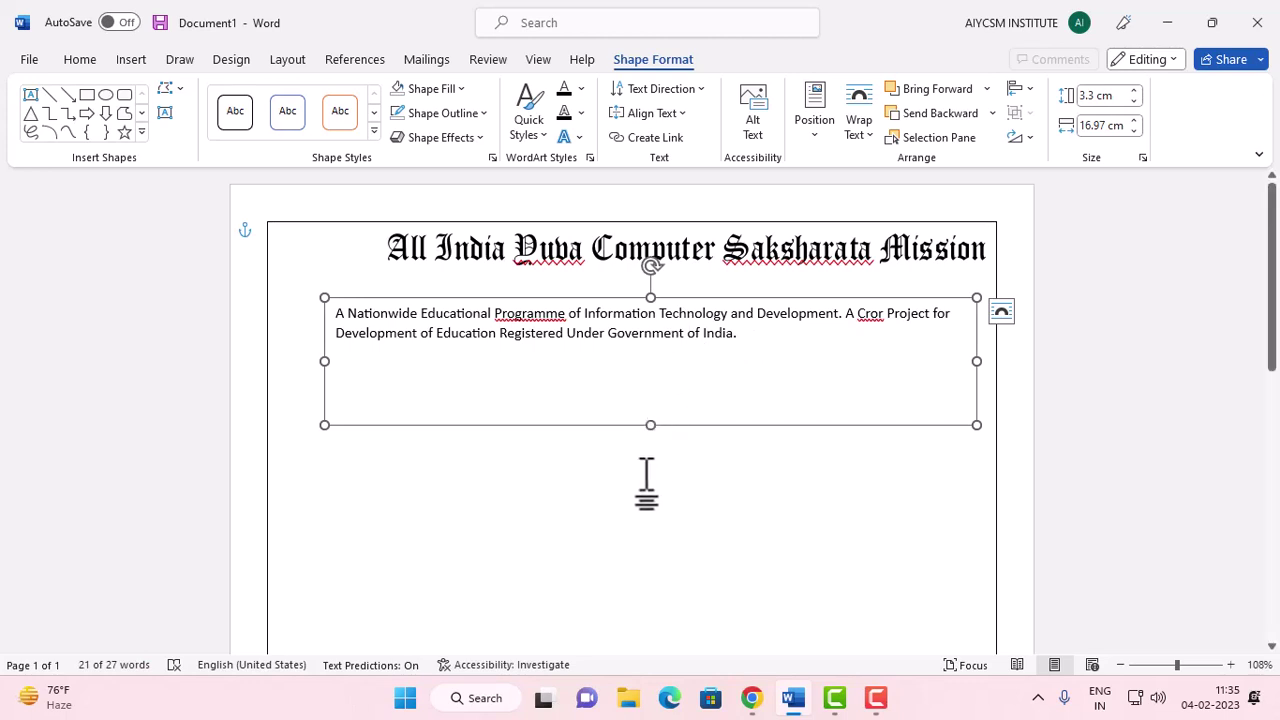
- Set the tagline text to size 12 and shrink the box to two lines
left_click_drag(742, 346, 338, 312)
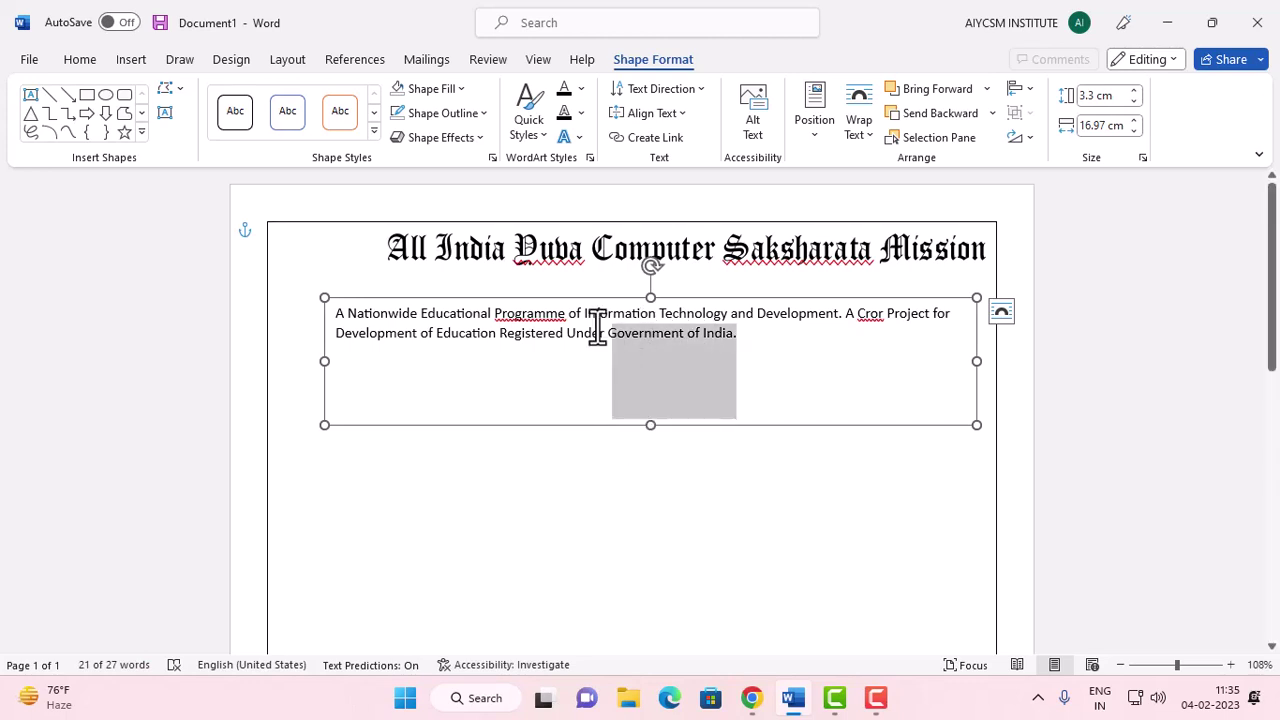
left_click(92, 62)
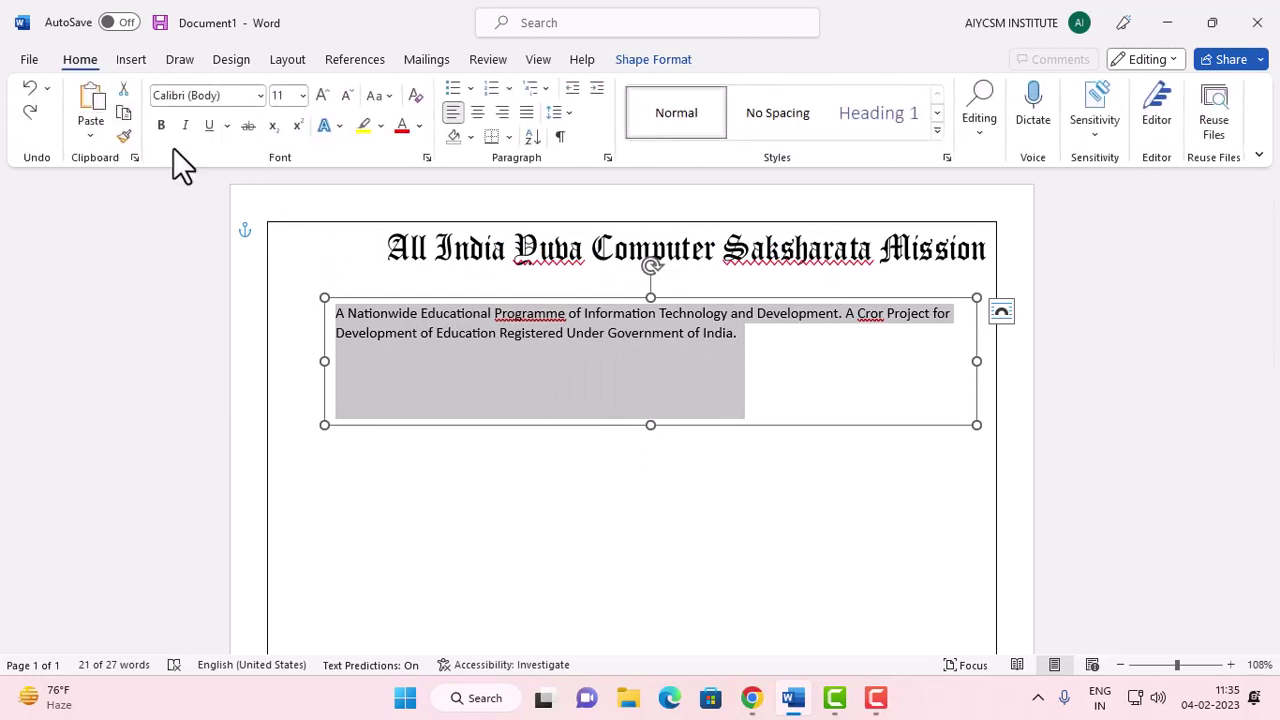
left_click(323, 96)
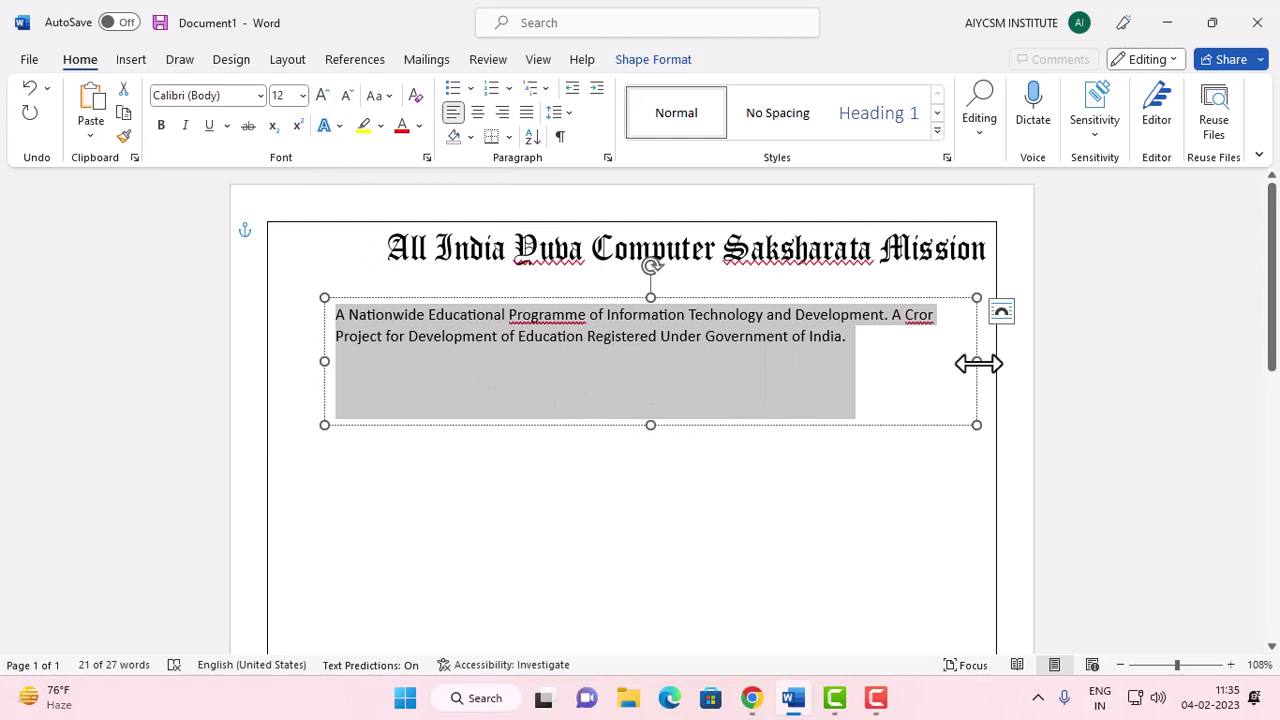
left_click_drag(977, 361, 910, 360)
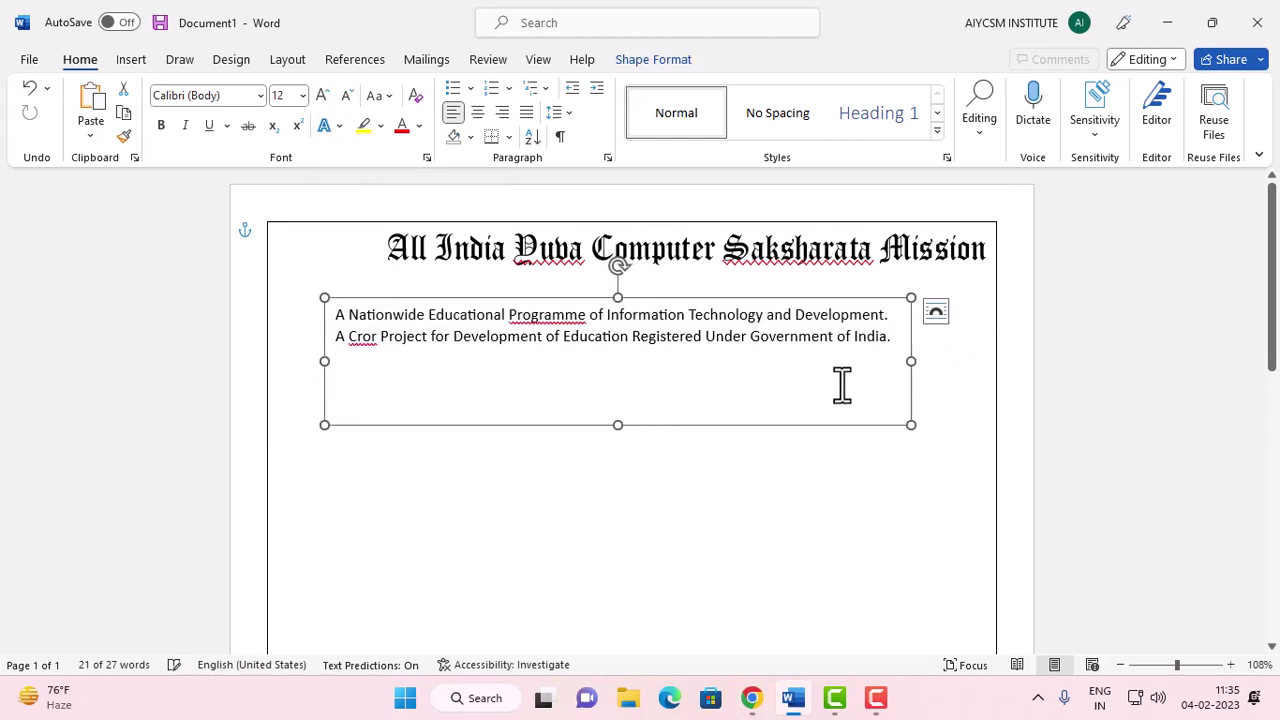
left_click_drag(615, 424, 618, 366)
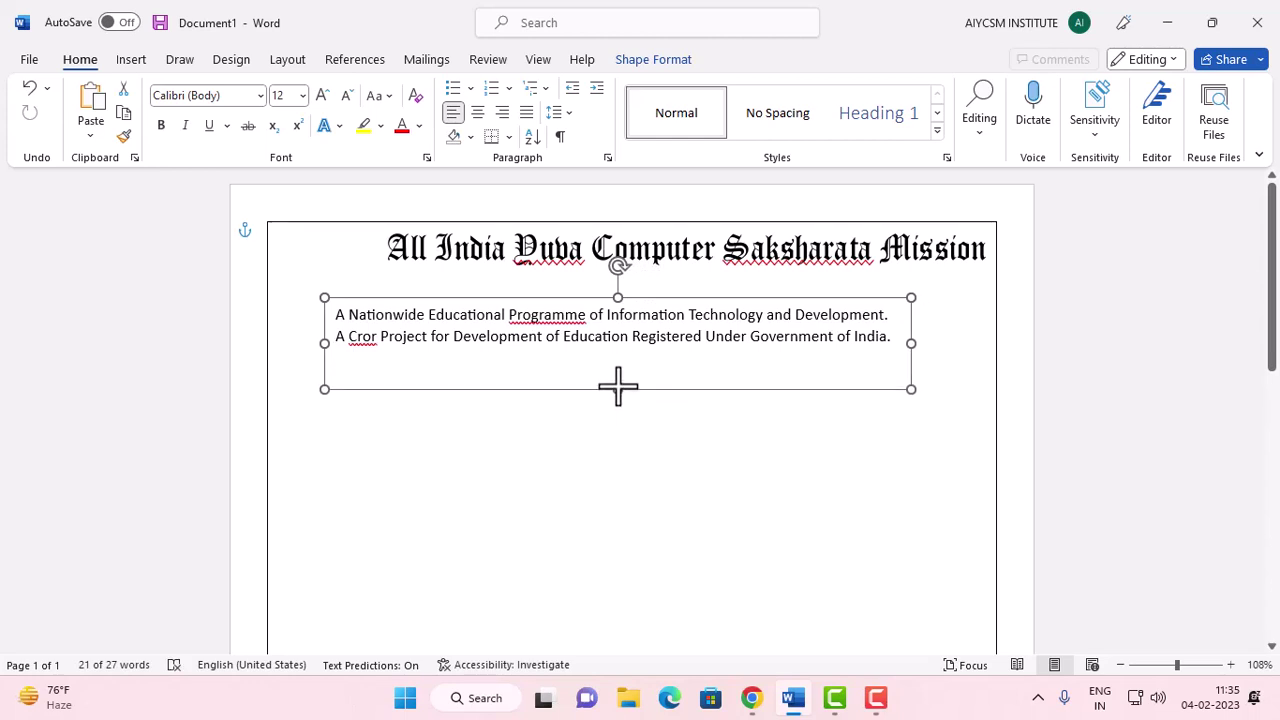
- Correct 'Cror' to 'Croe' and move the tagline box up under the heading
left_click(380, 338)
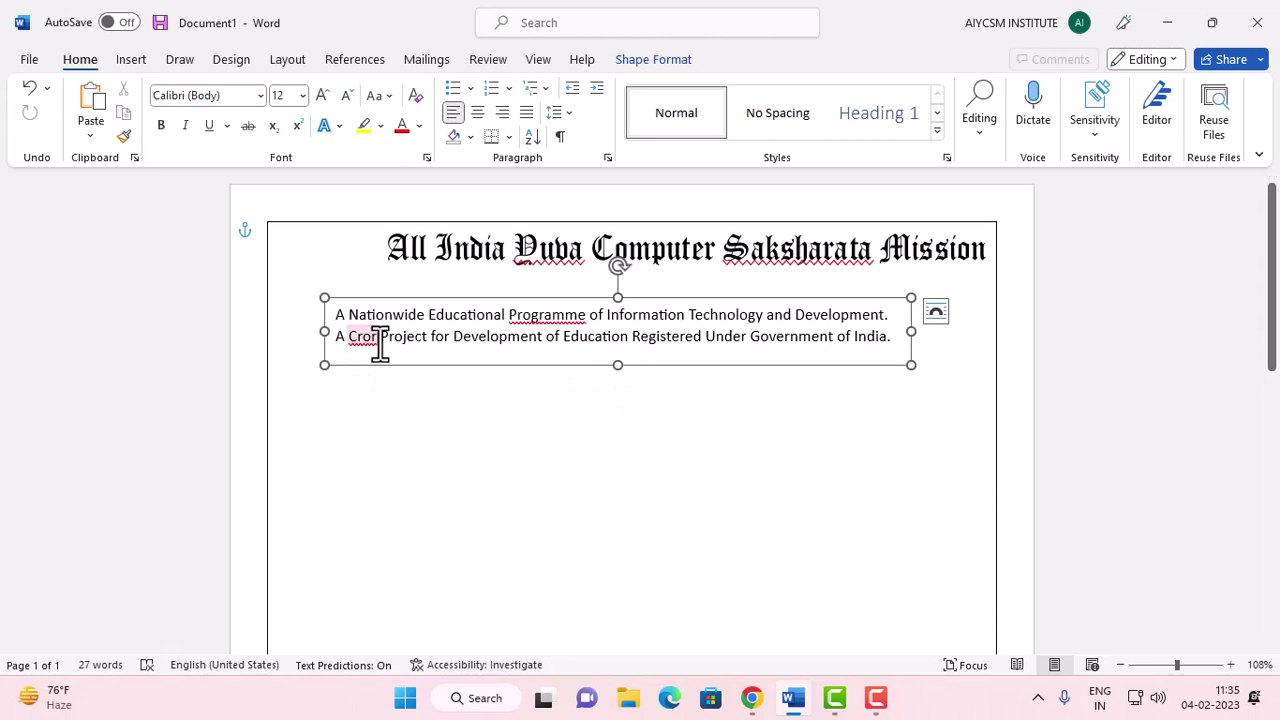
key("BackSpace")
type("e")
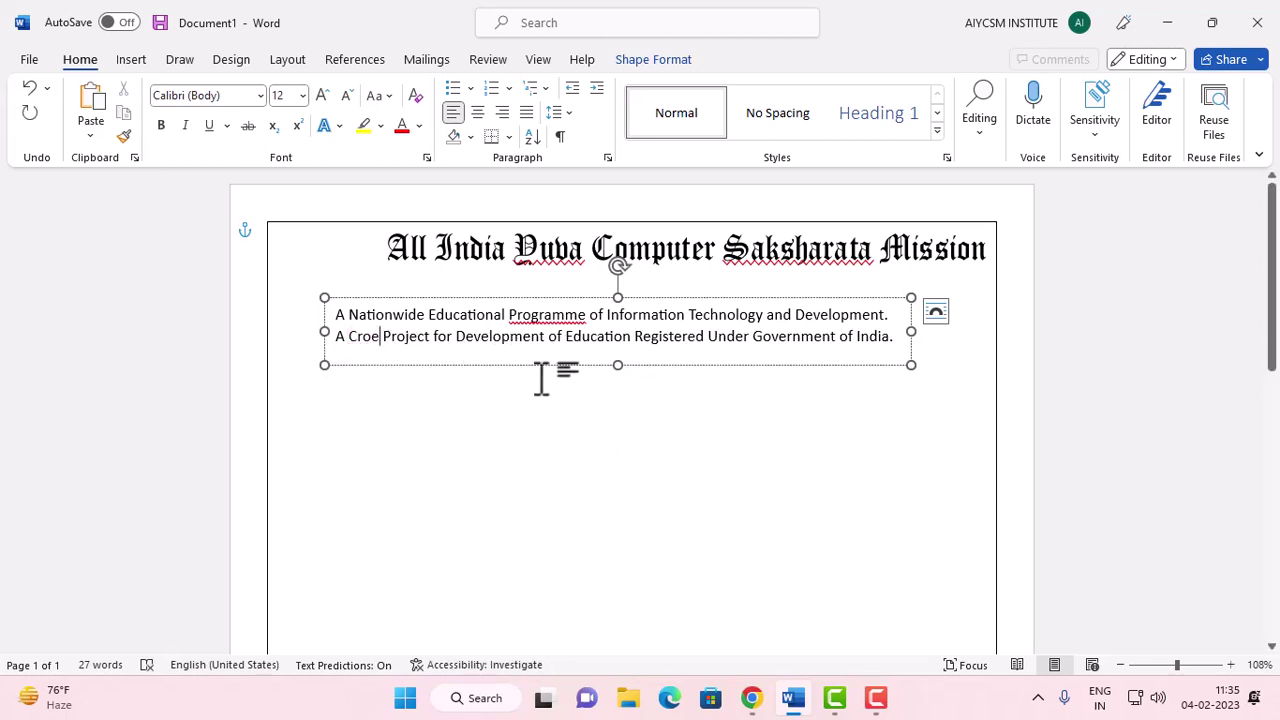
left_click_drag(543, 366, 607, 339)
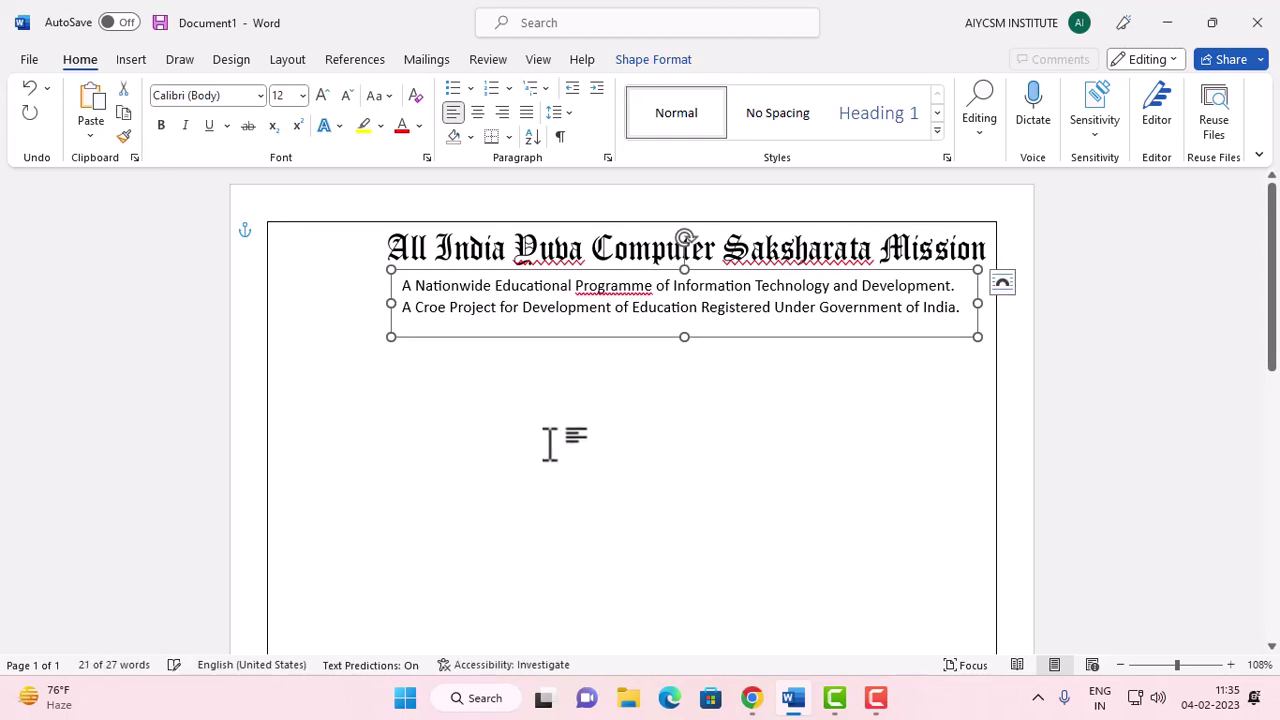
left_click(708, 455)
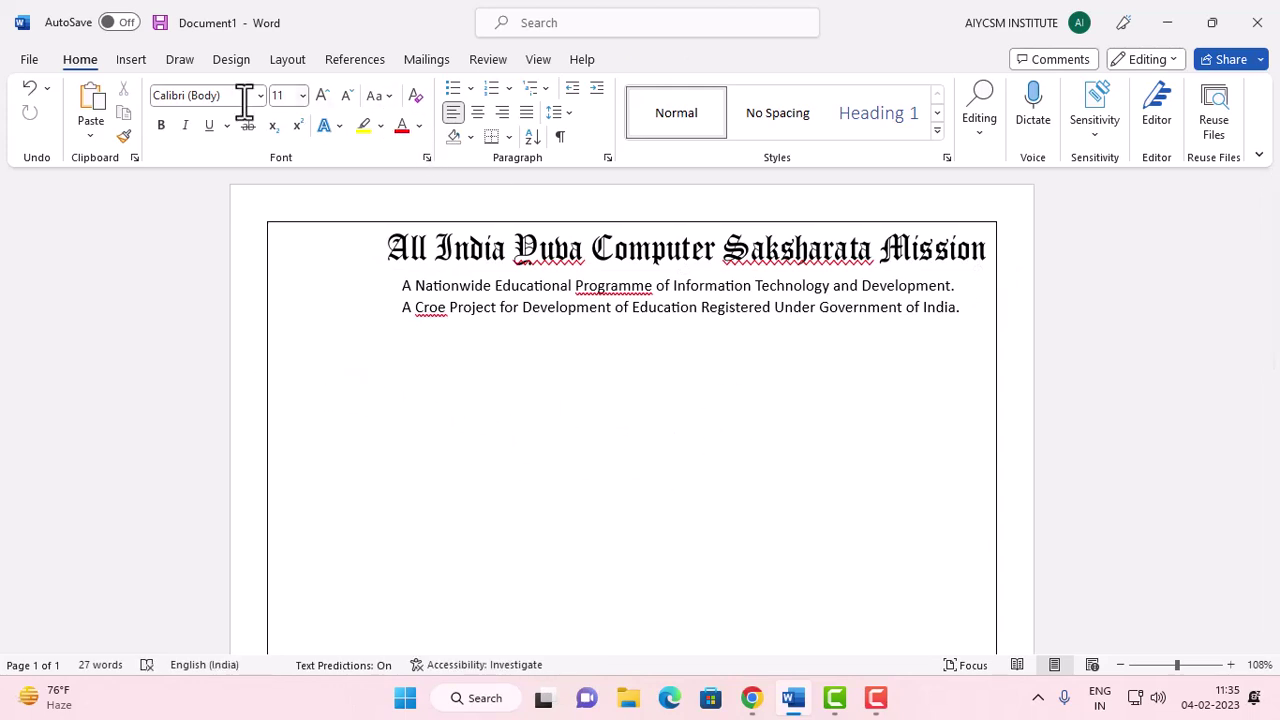
- Draw a rectangle below the tagline sized 19 cm wide by 1 cm high
left_click(143, 65)
left_click(270, 90)
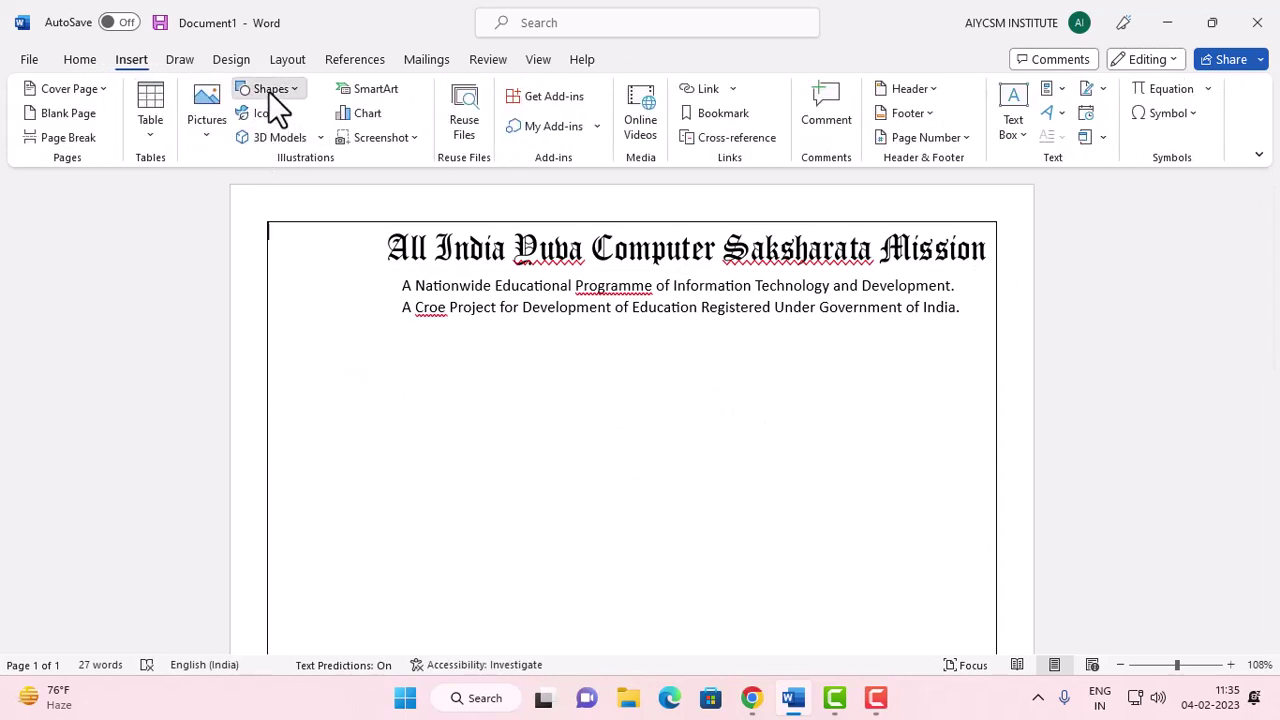
left_click(298, 139)
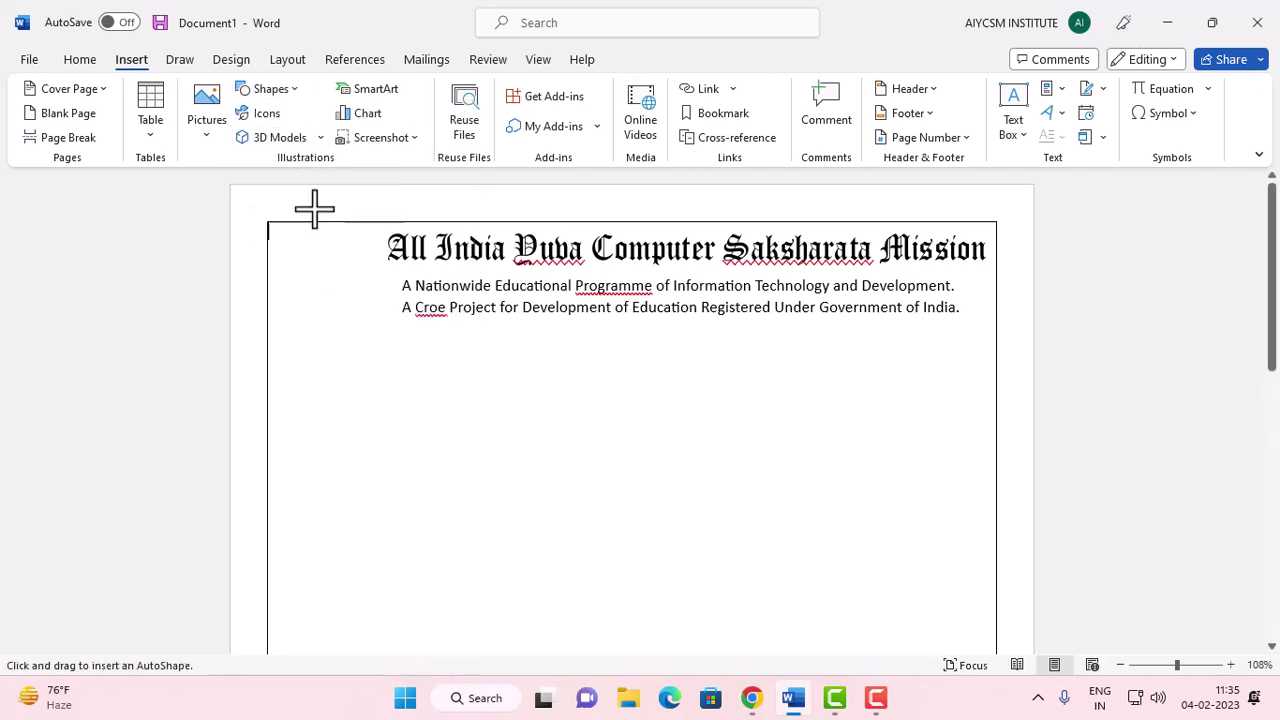
left_click_drag(267, 349, 977, 404)
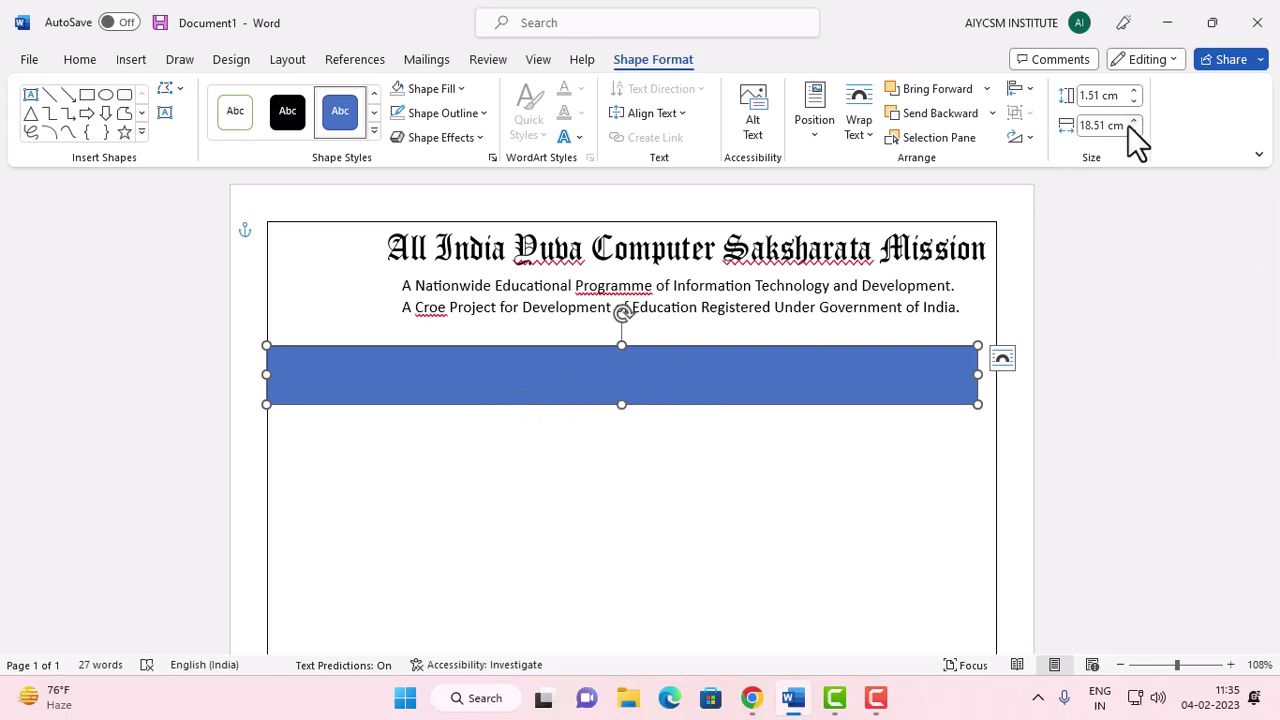
left_click(1113, 125)
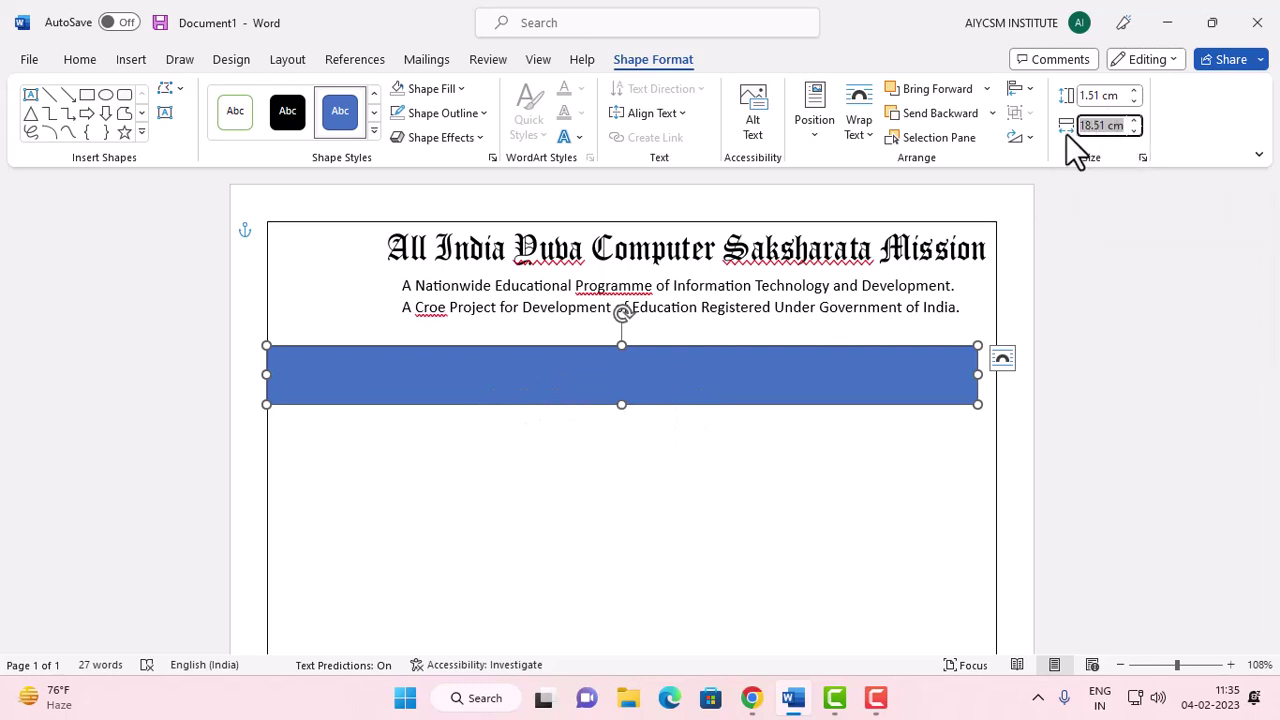
type("19")
key("Return")
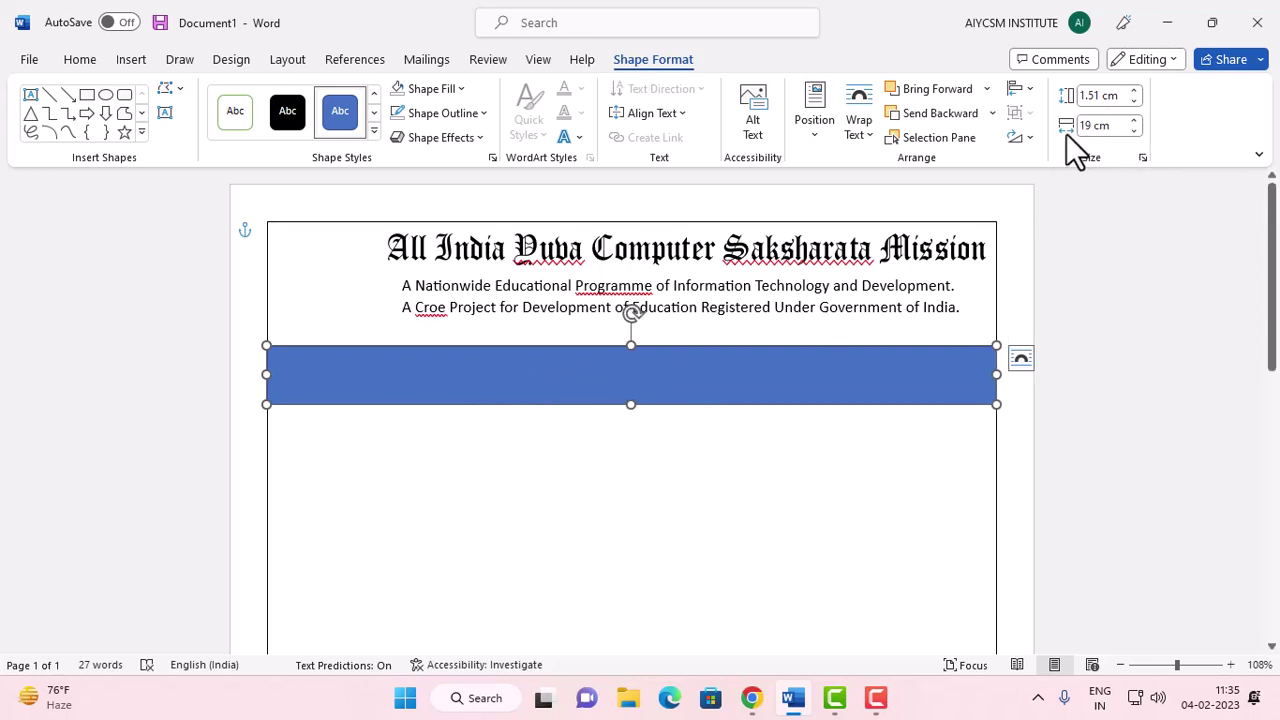
left_click(1115, 95)
type("1")
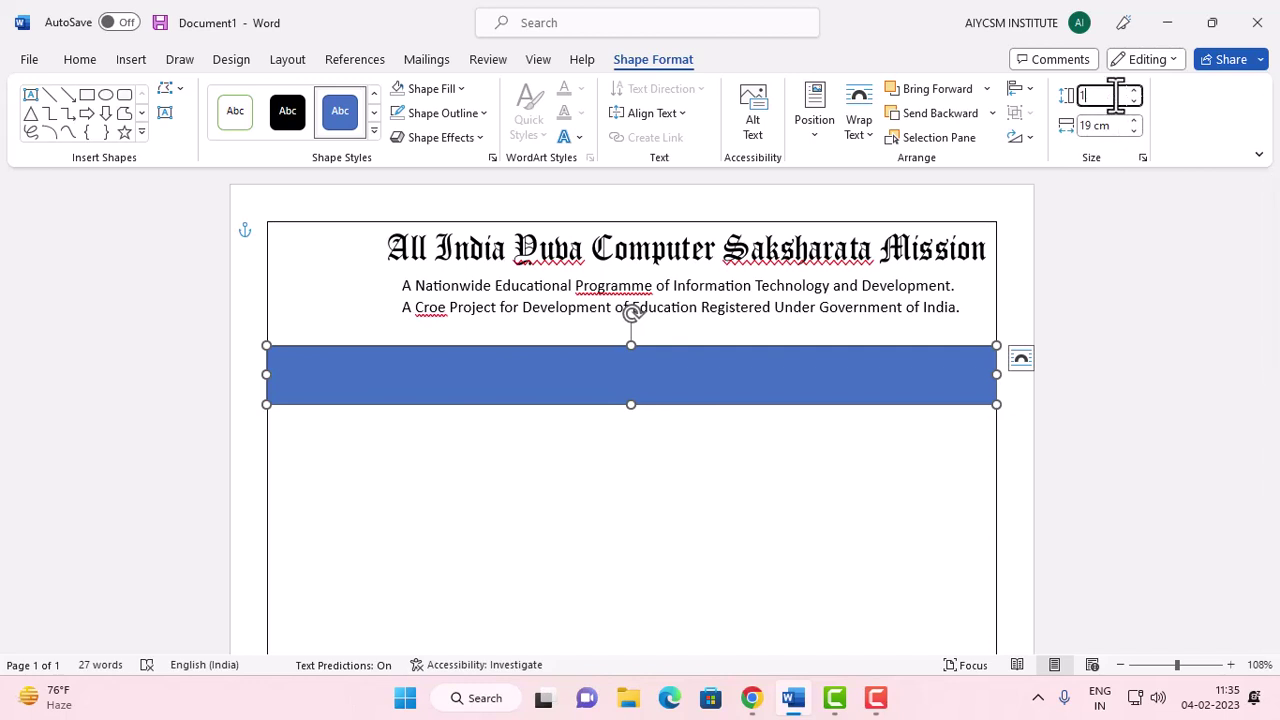
key("Return")
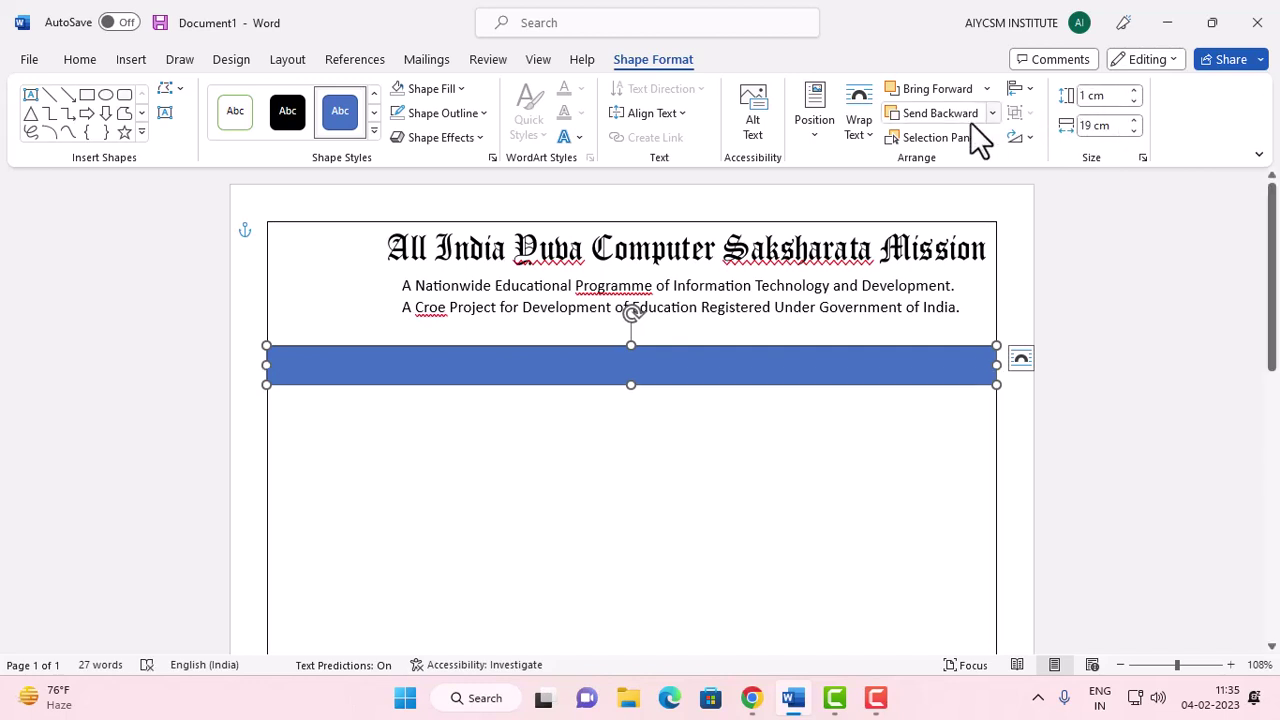
- Give the strip No Fill and a black outline
left_click(442, 90)
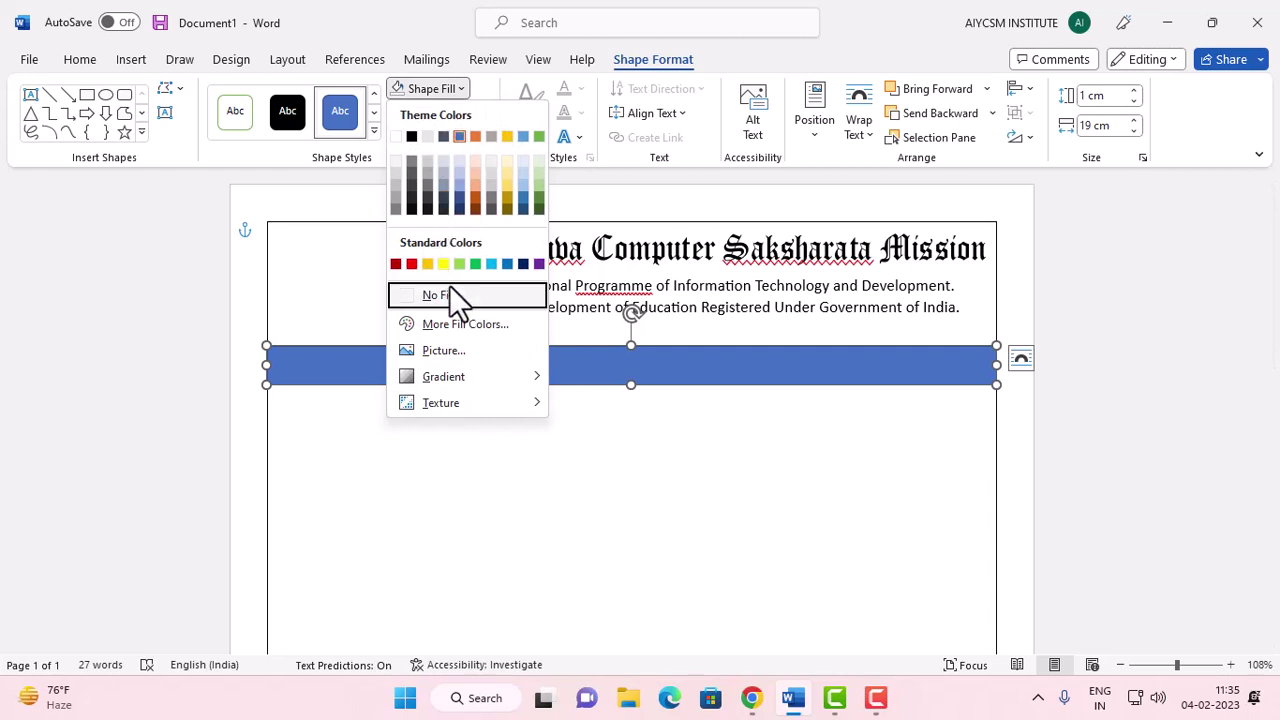
left_click(449, 294)
left_click(450, 114)
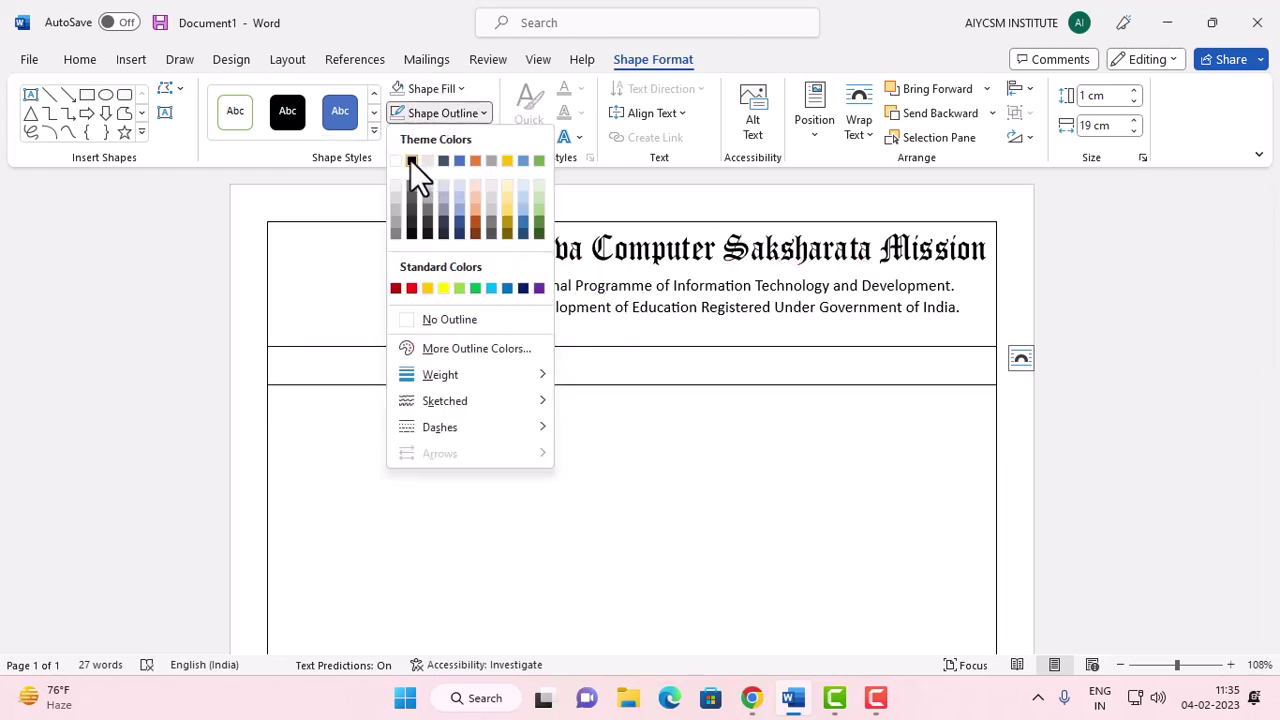
left_click(411, 160)
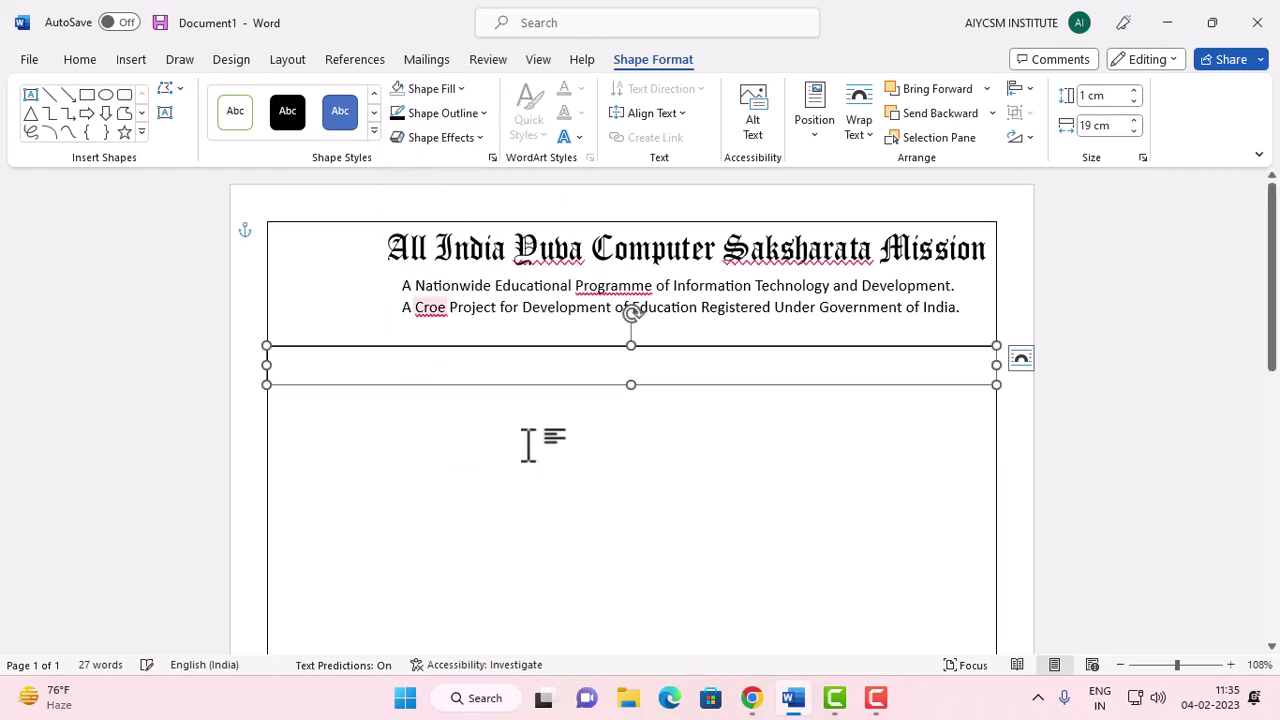
- Center the strip horizontally and nudge it into place below the header
left_click(1024, 89)
left_click(1068, 142)
key("Up")
key("Up")
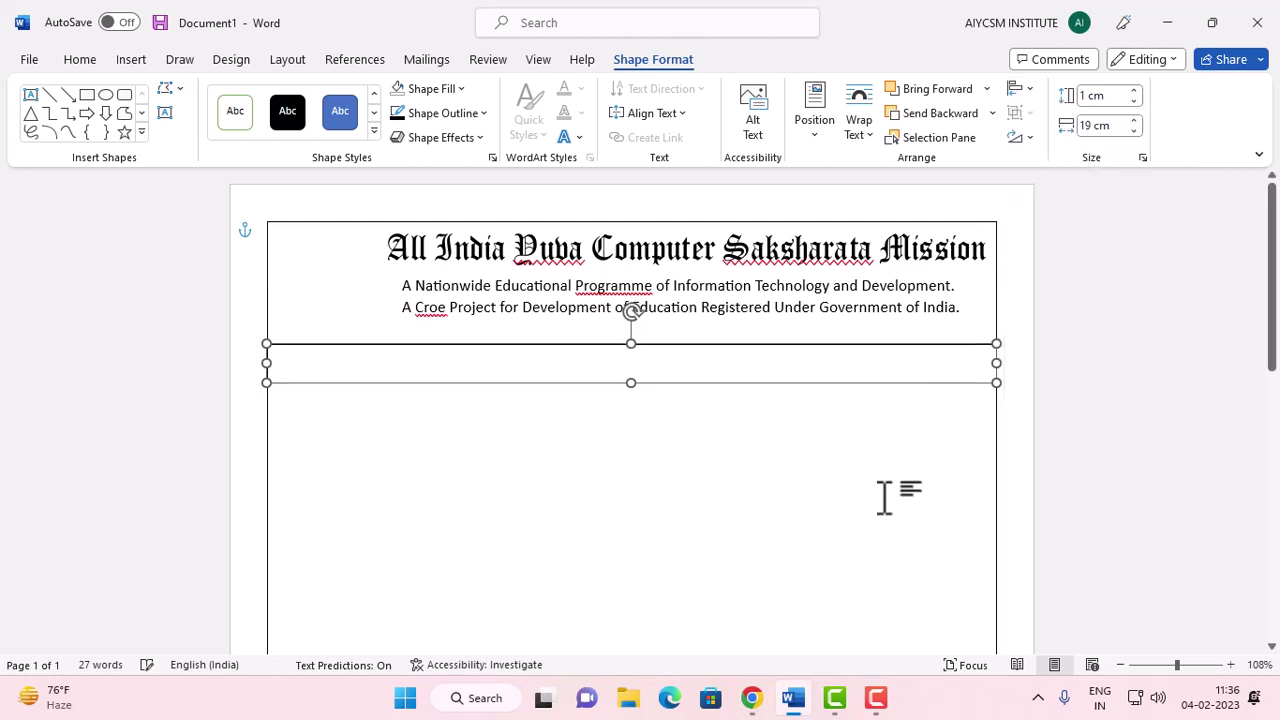
key("Up")
key("Up")
key("Up")
key("Up")
key("Up")
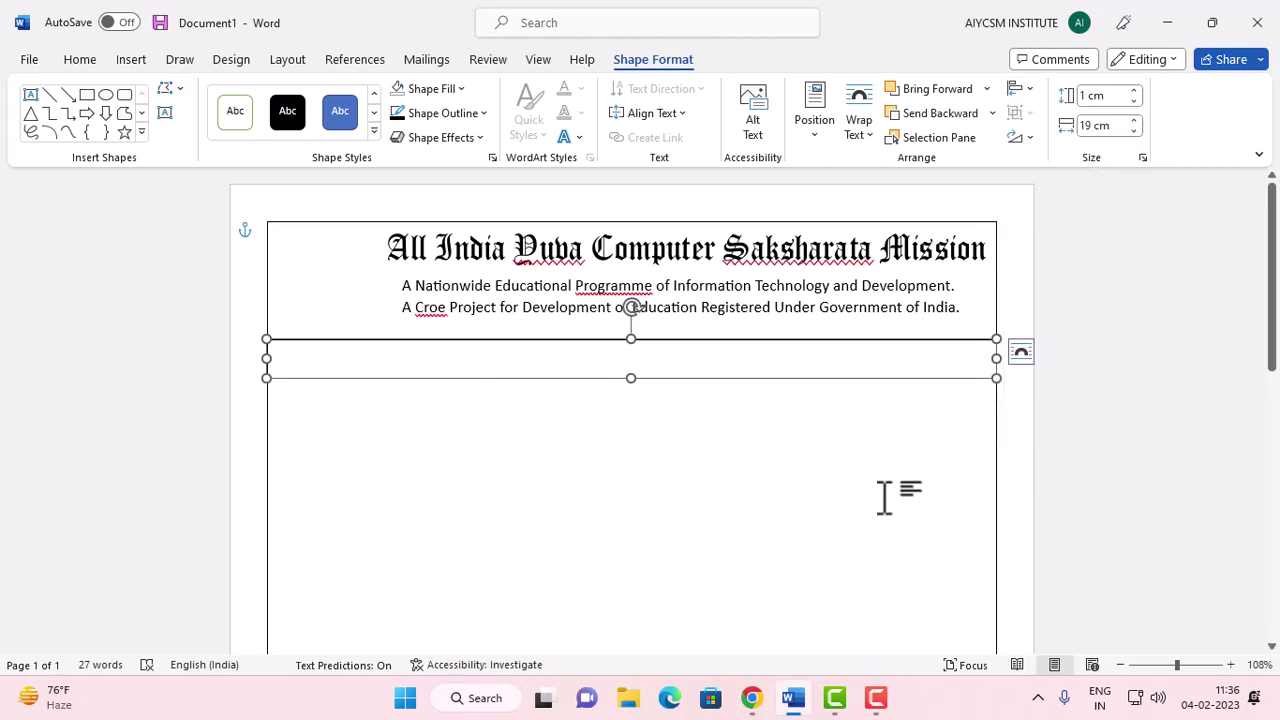
key("Down")
key("Down")
key("Down")
key("Down")
key("Down")
key("Down")
key("Down")
key("Down")
key("Down")
key("Down")
key("Down")
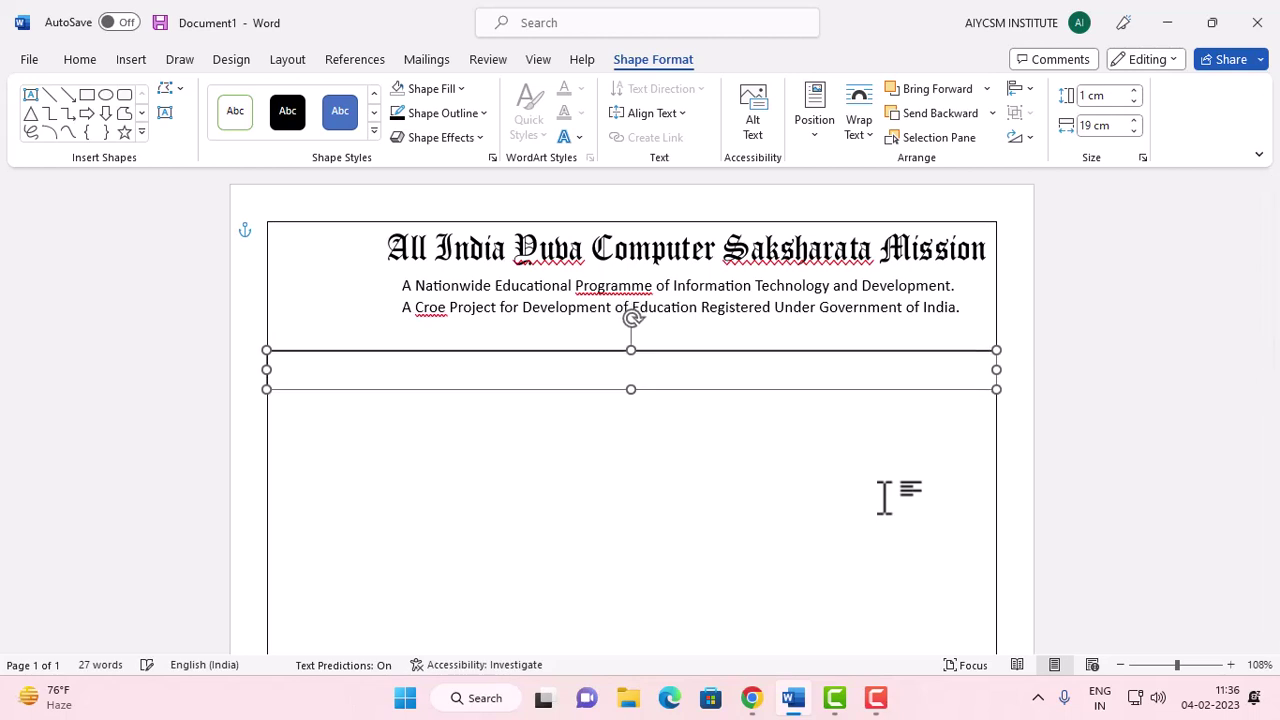
key("Down")
key("Down")
key("Down")
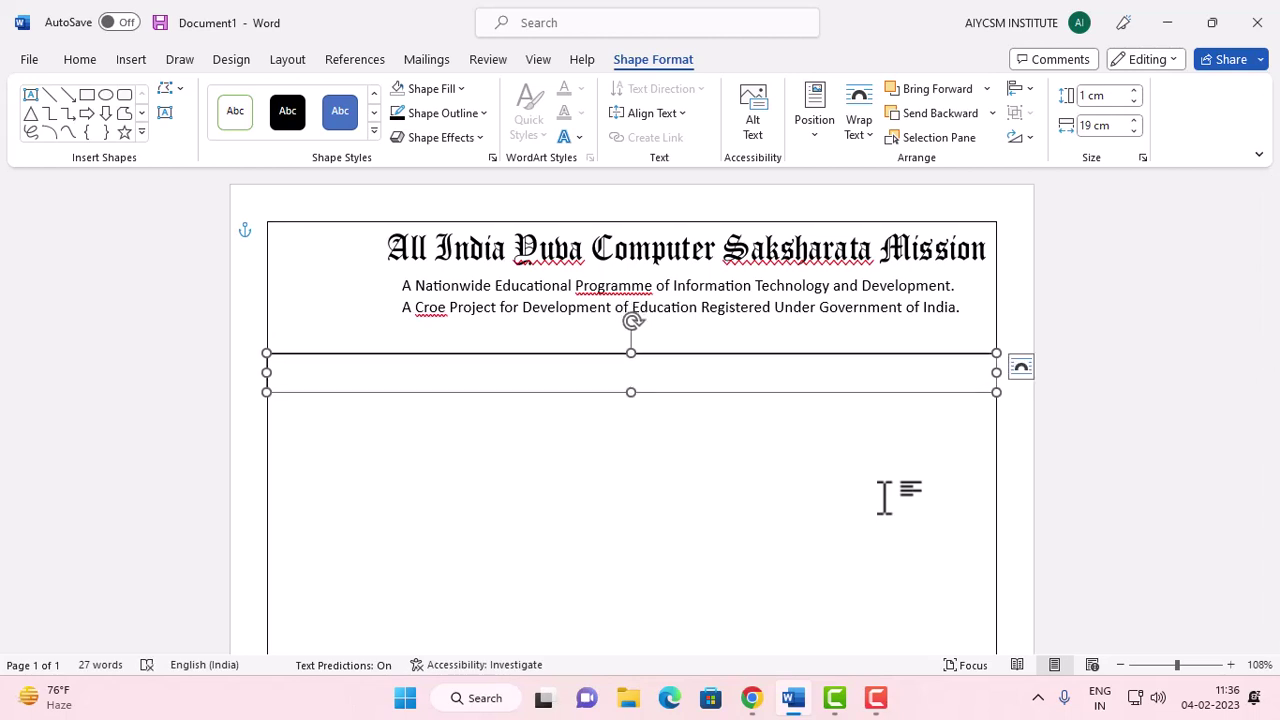
key("Down")
left_click(884, 497)
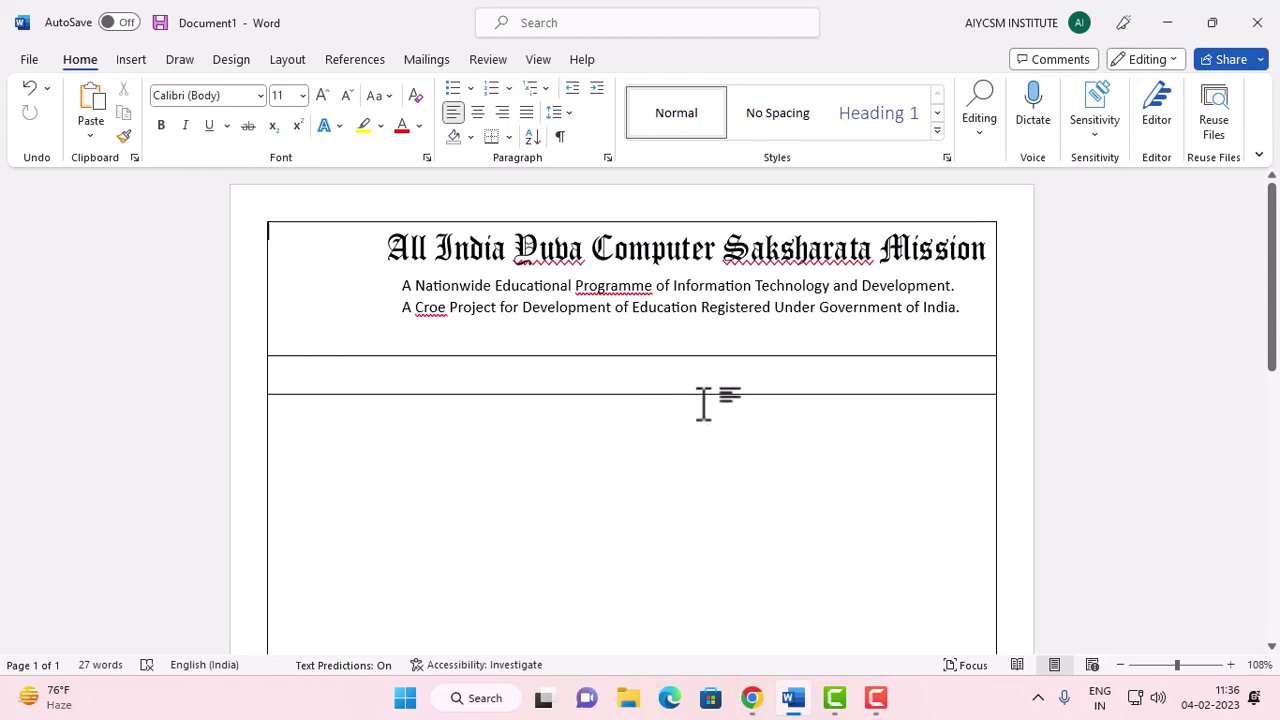
- Insert yellow WordArt with a square Warp effect and clear its formatting
left_click(140, 67)
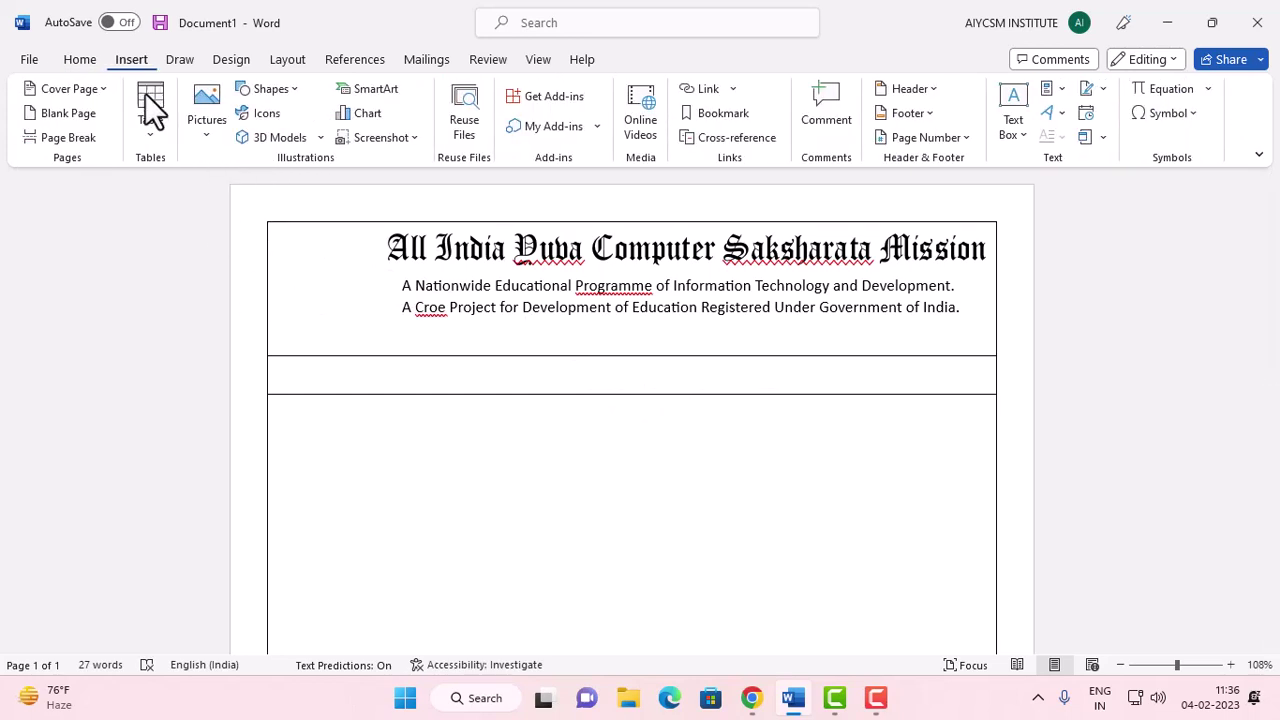
left_click(1056, 117)
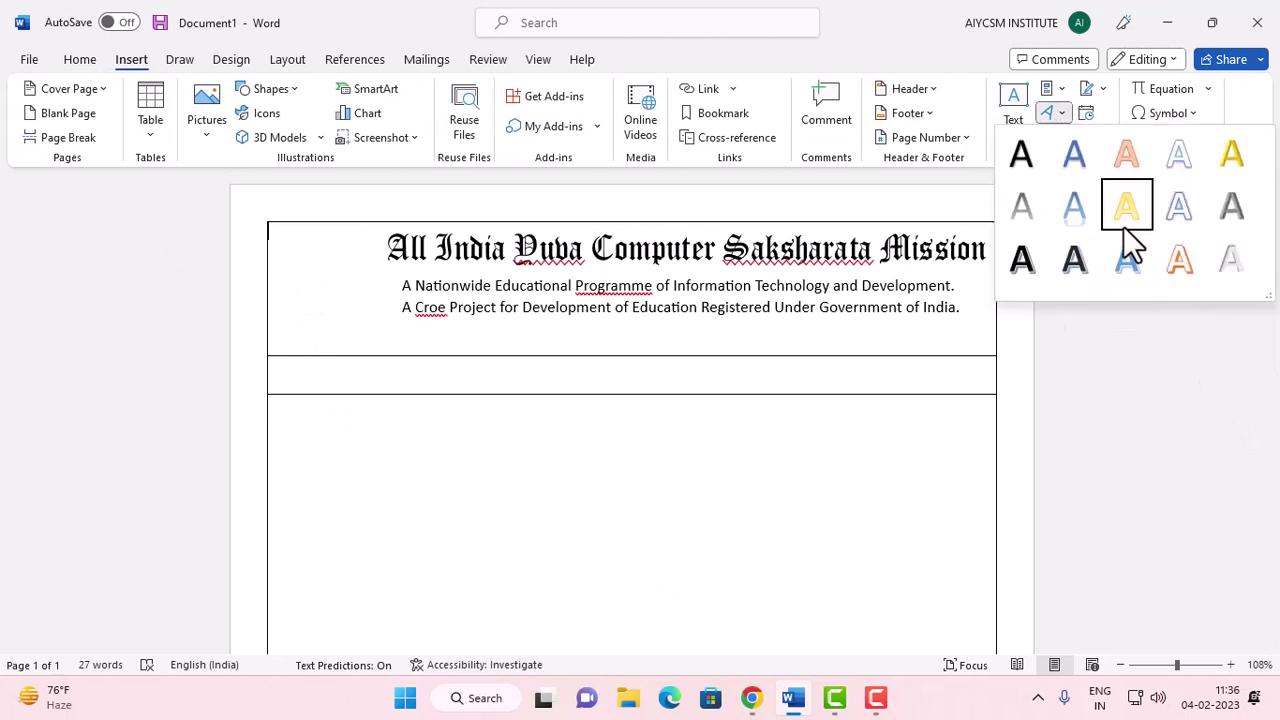
left_click(1123, 224)
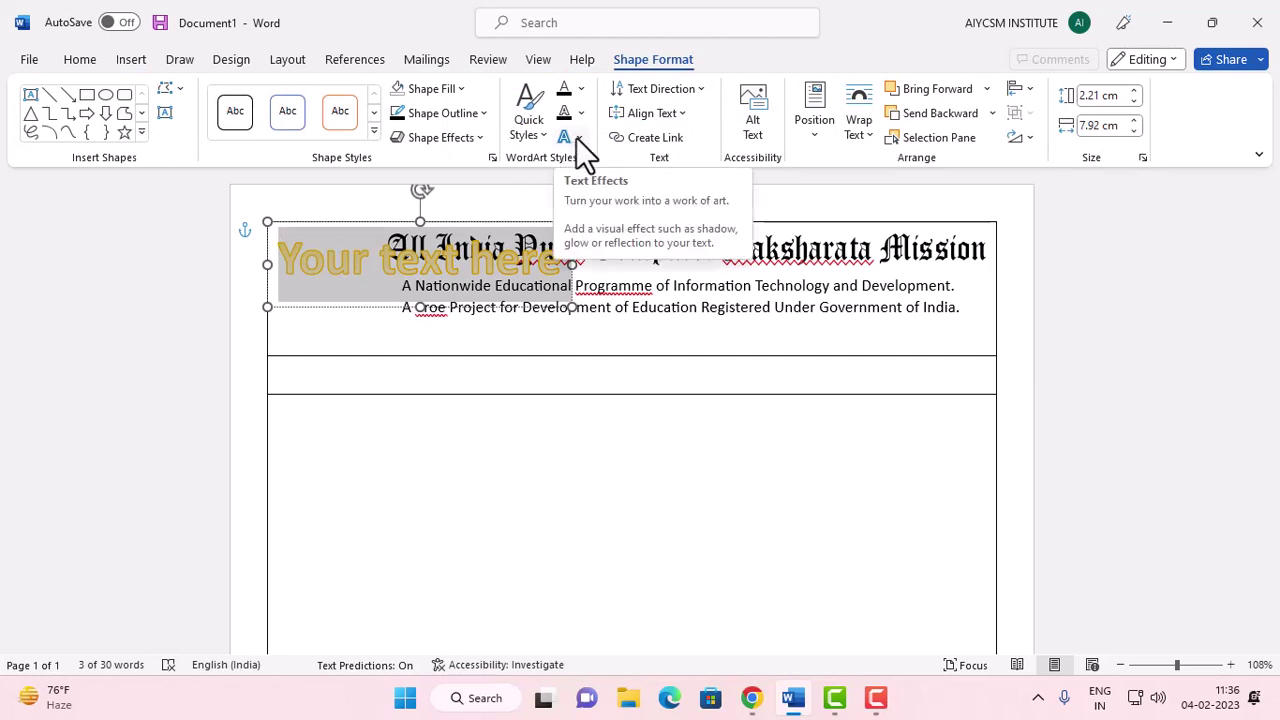
left_click(576, 138)
mouse_move(622, 405)
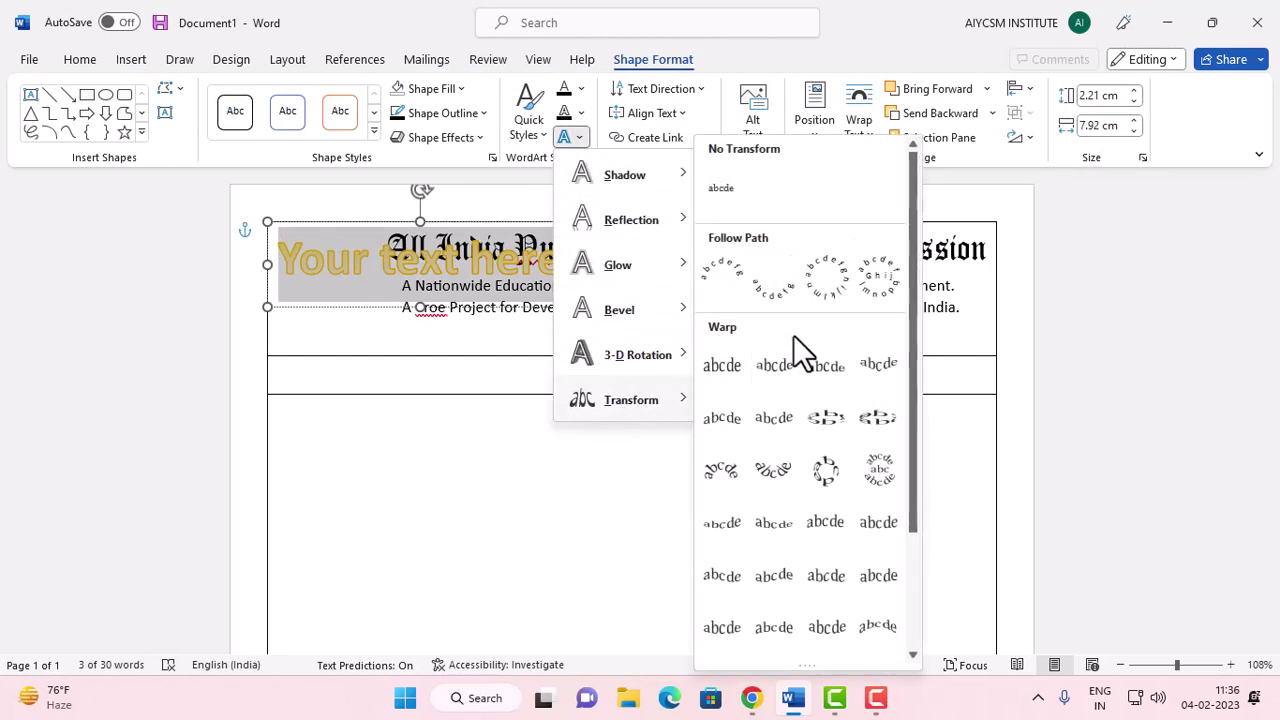
left_click(722, 375)
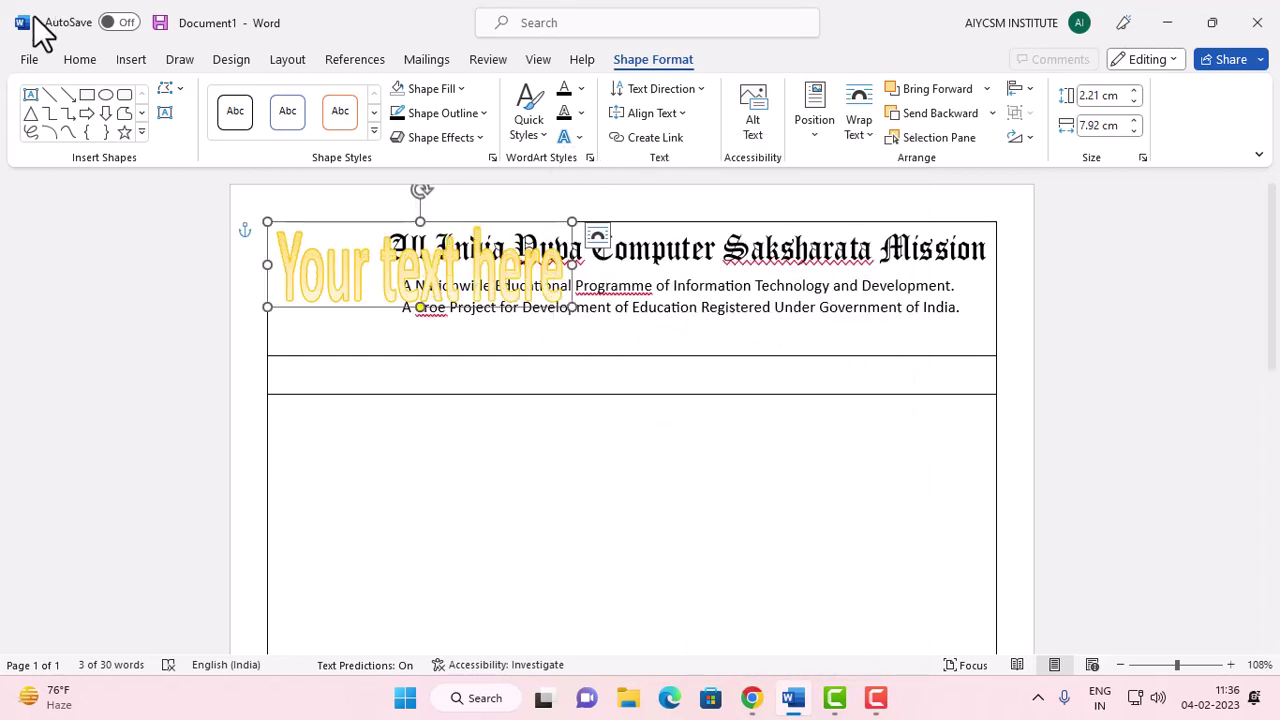
left_click(74, 66)
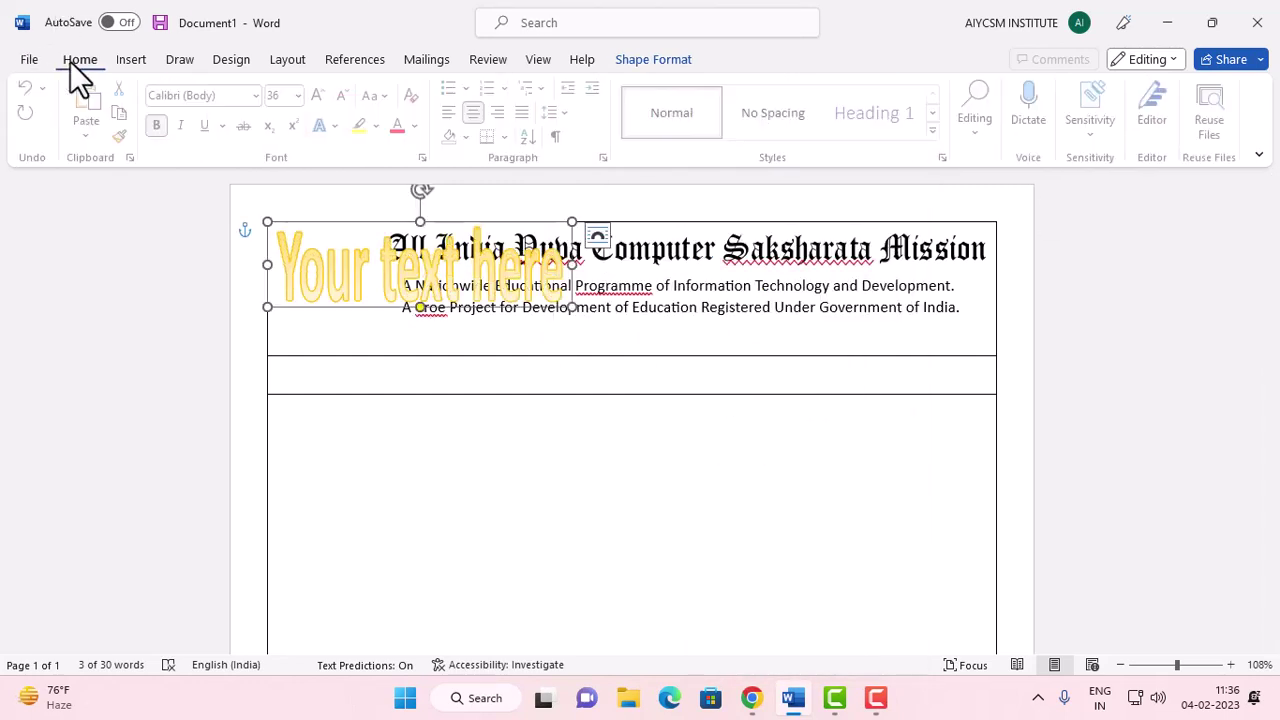
left_click(418, 95)
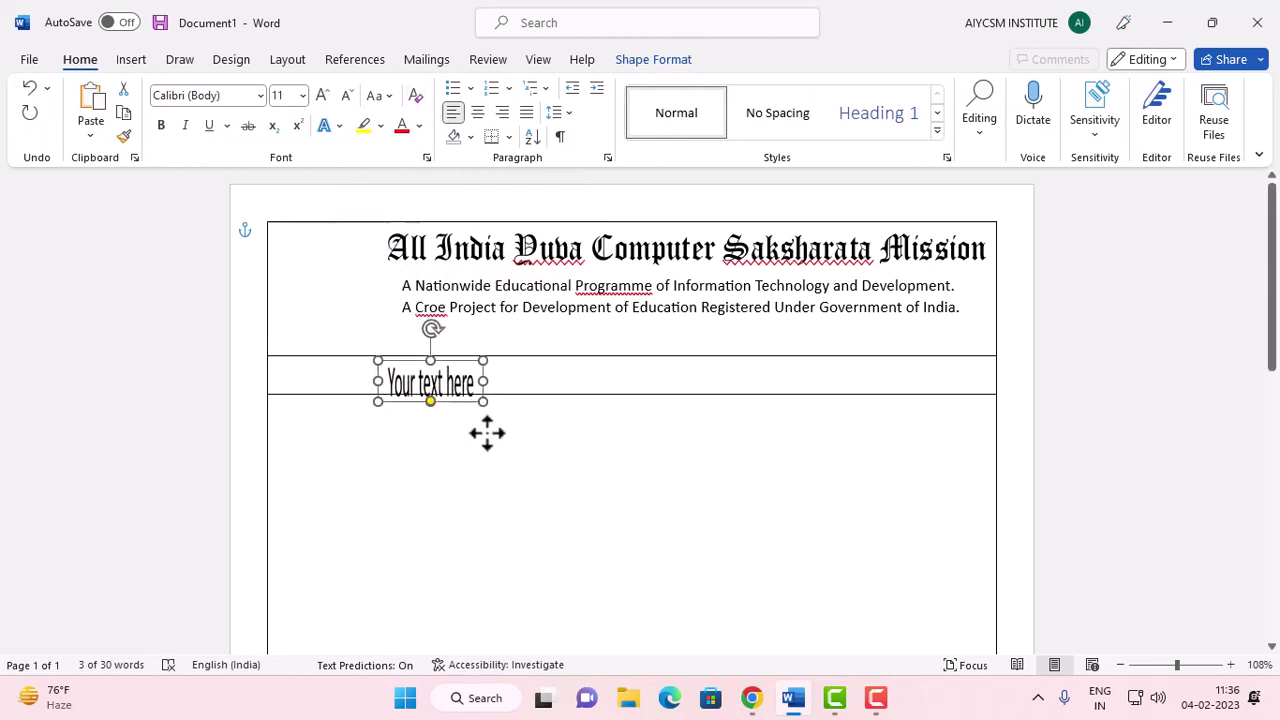
- Type 'Registration & Examination Form', make it bold, and widen the box
mouse_move(343, 282)
left_mouse_down()
mouse_move(590, 538)
mouse_move(522, 495)
left_mouse_up()
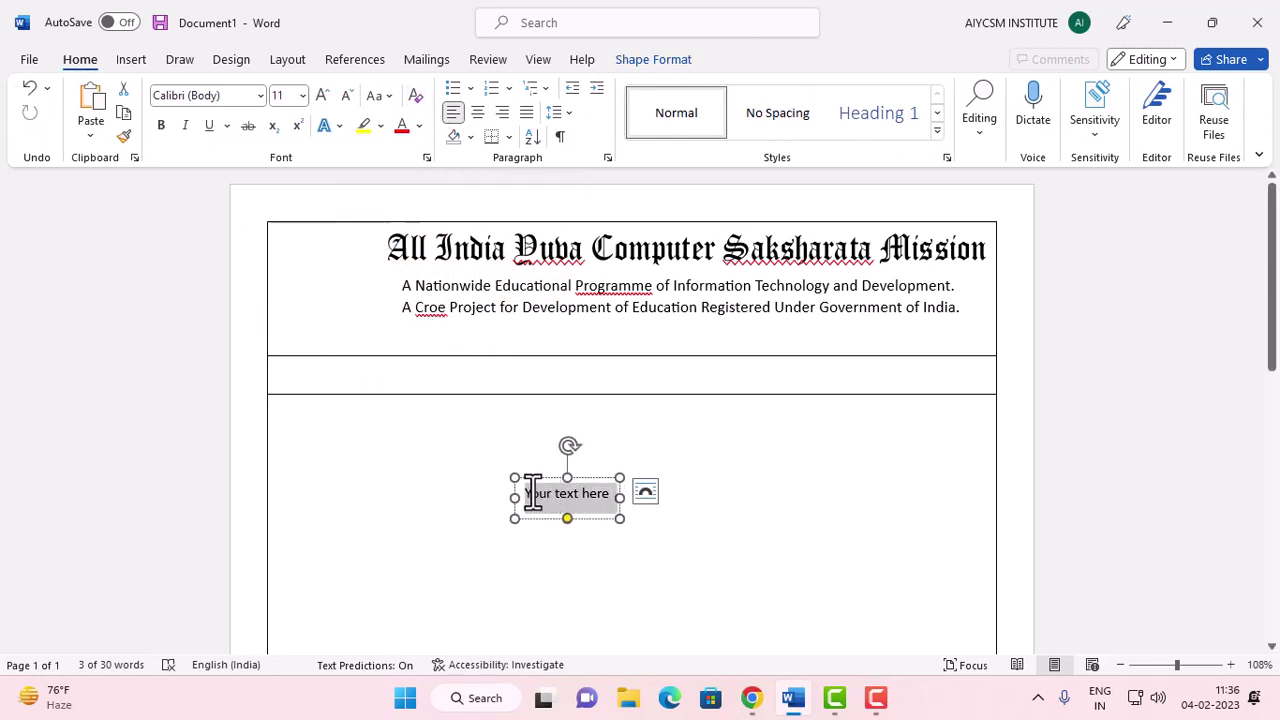
type("Registration & Examination Form")
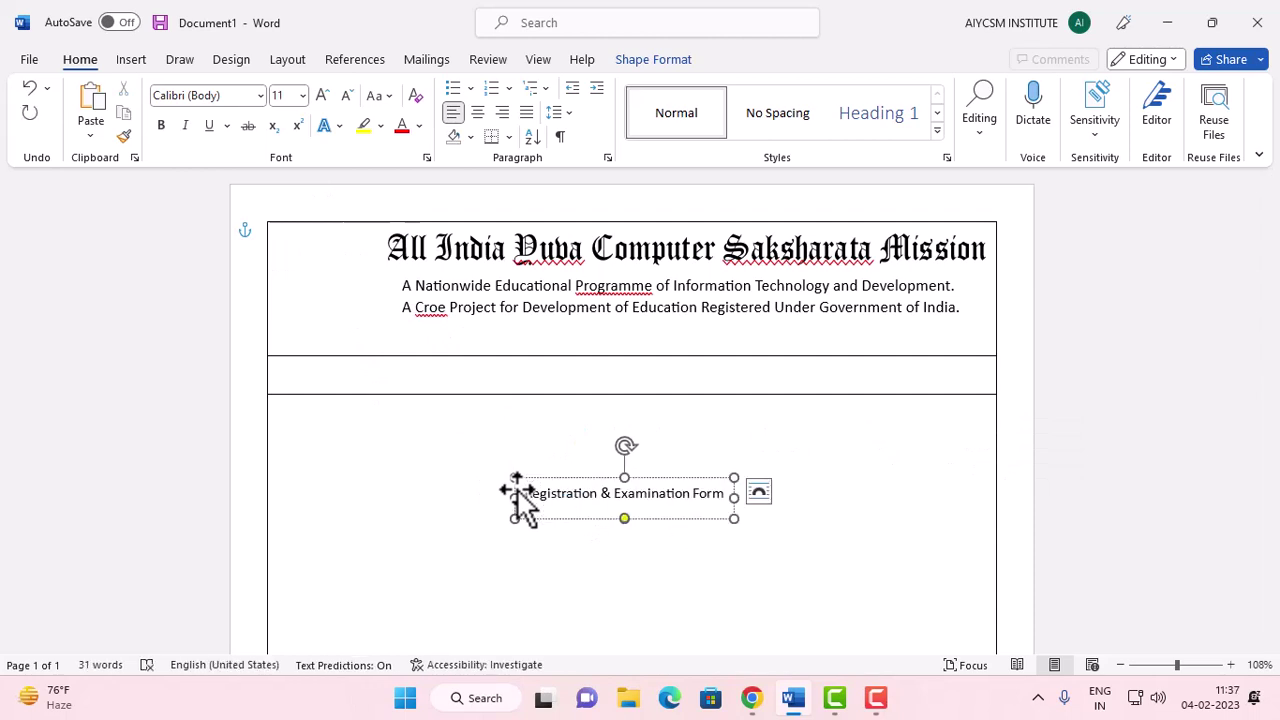
left_click(686, 519)
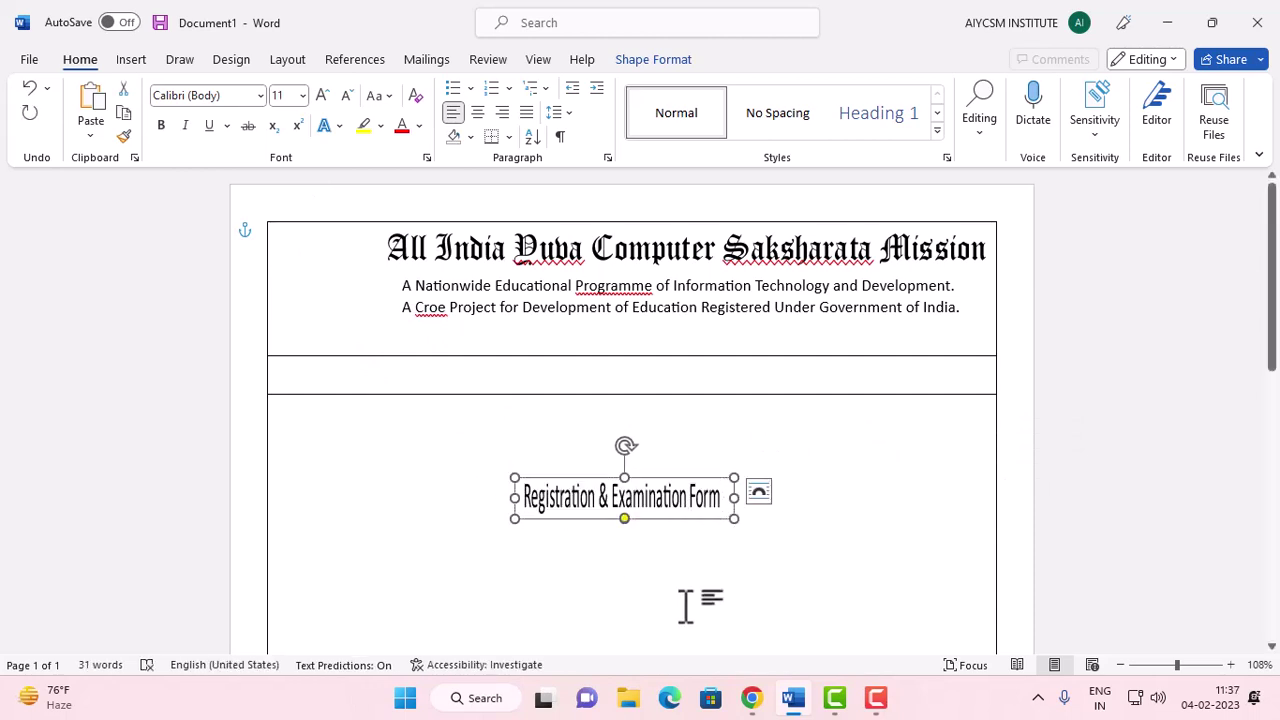
left_click(162, 125)
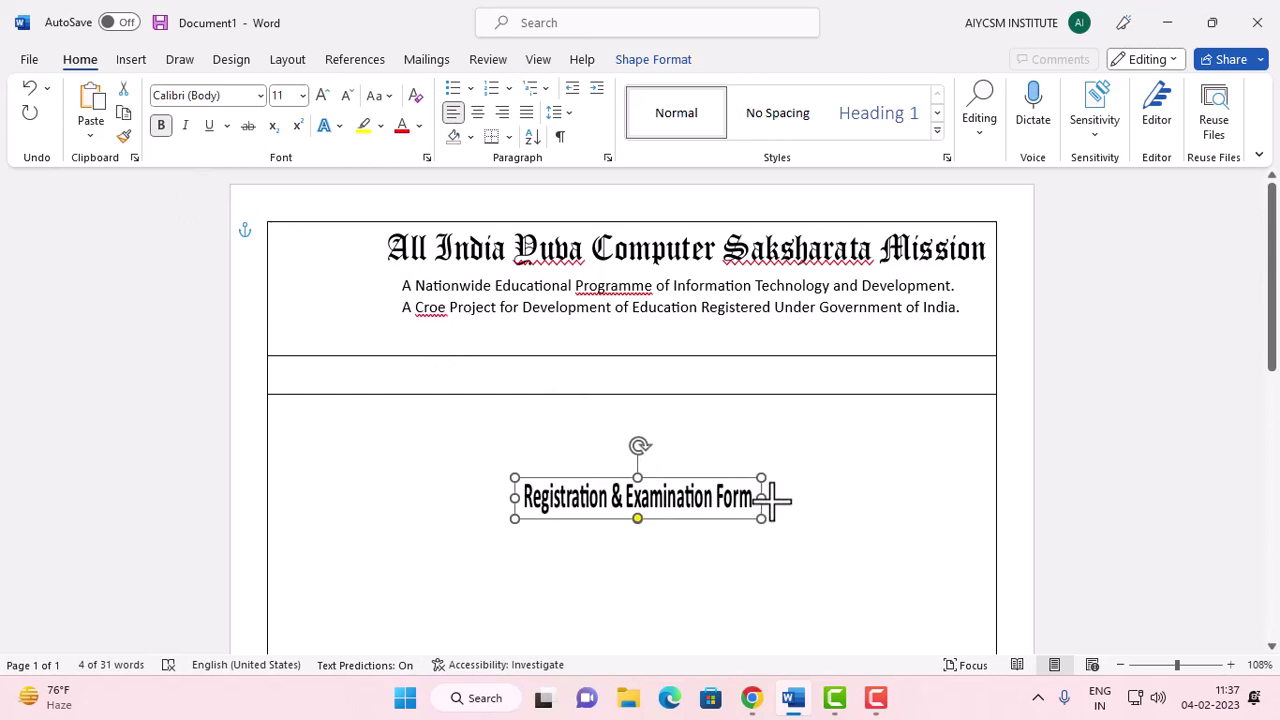
left_click_drag(772, 500, 880, 503)
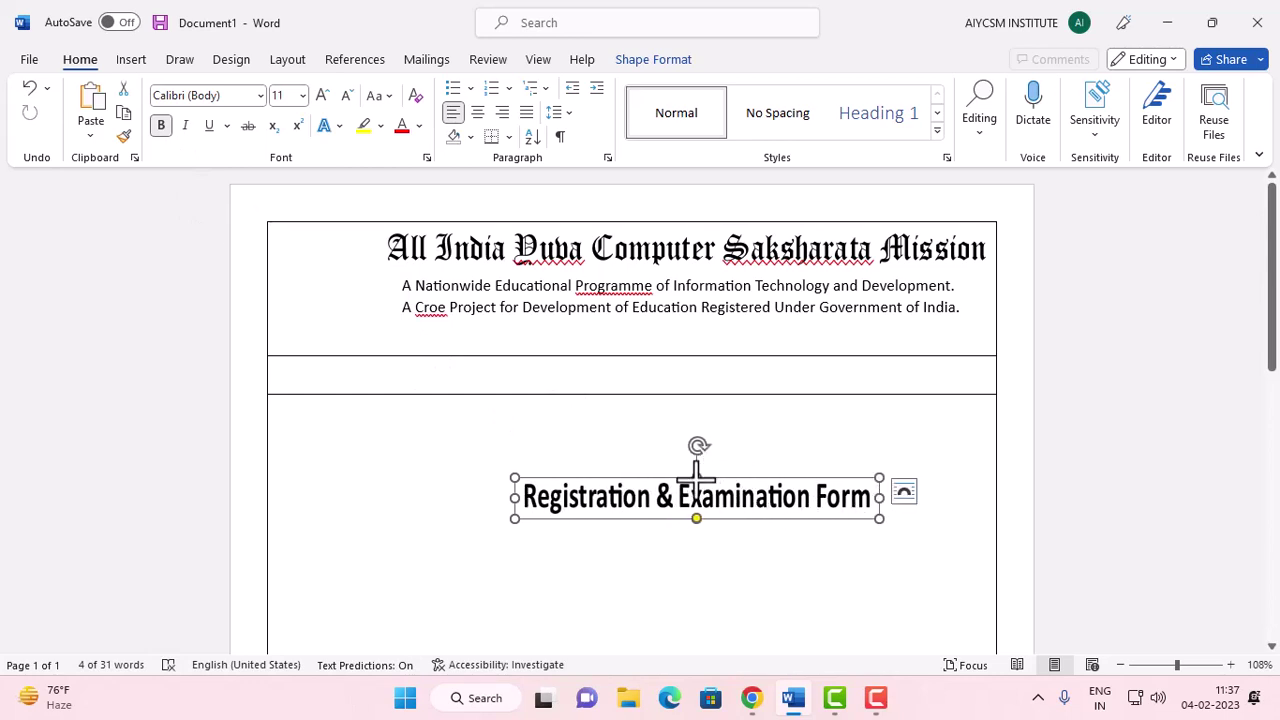
- Move the title into the table's second row and centre it
left_click_drag(697, 478, 699, 487)
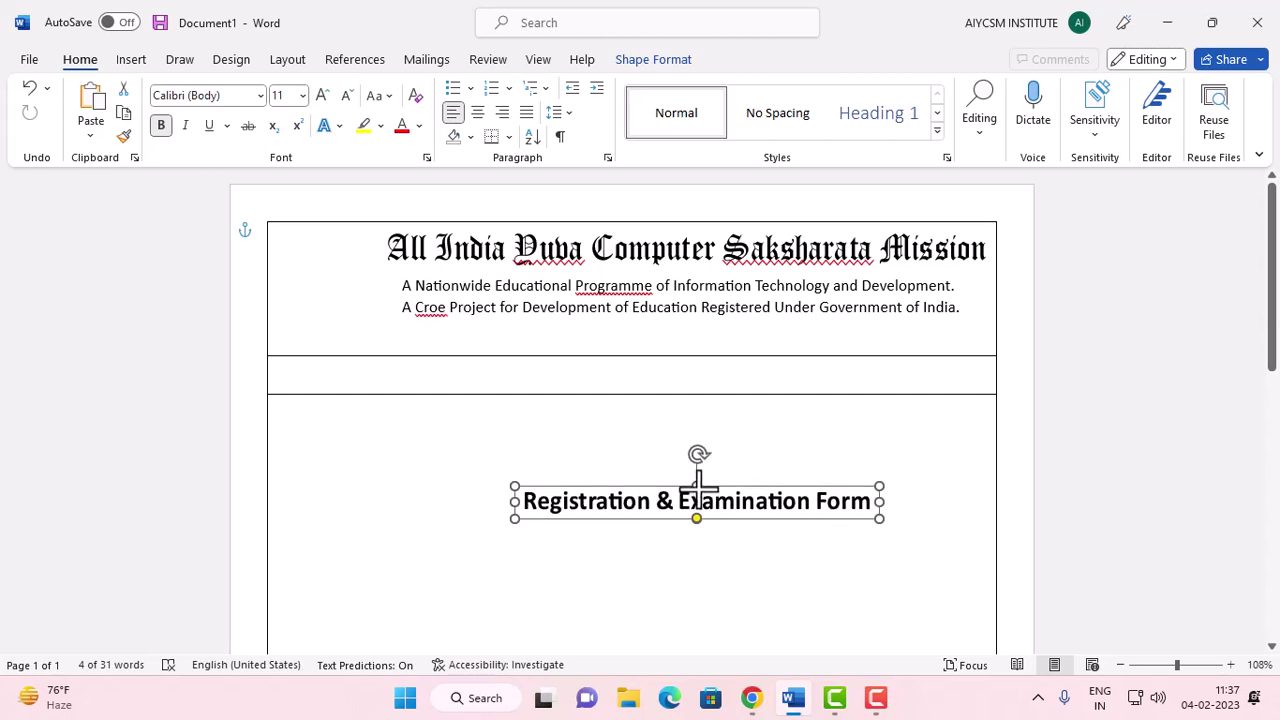
key("ctrl+z")
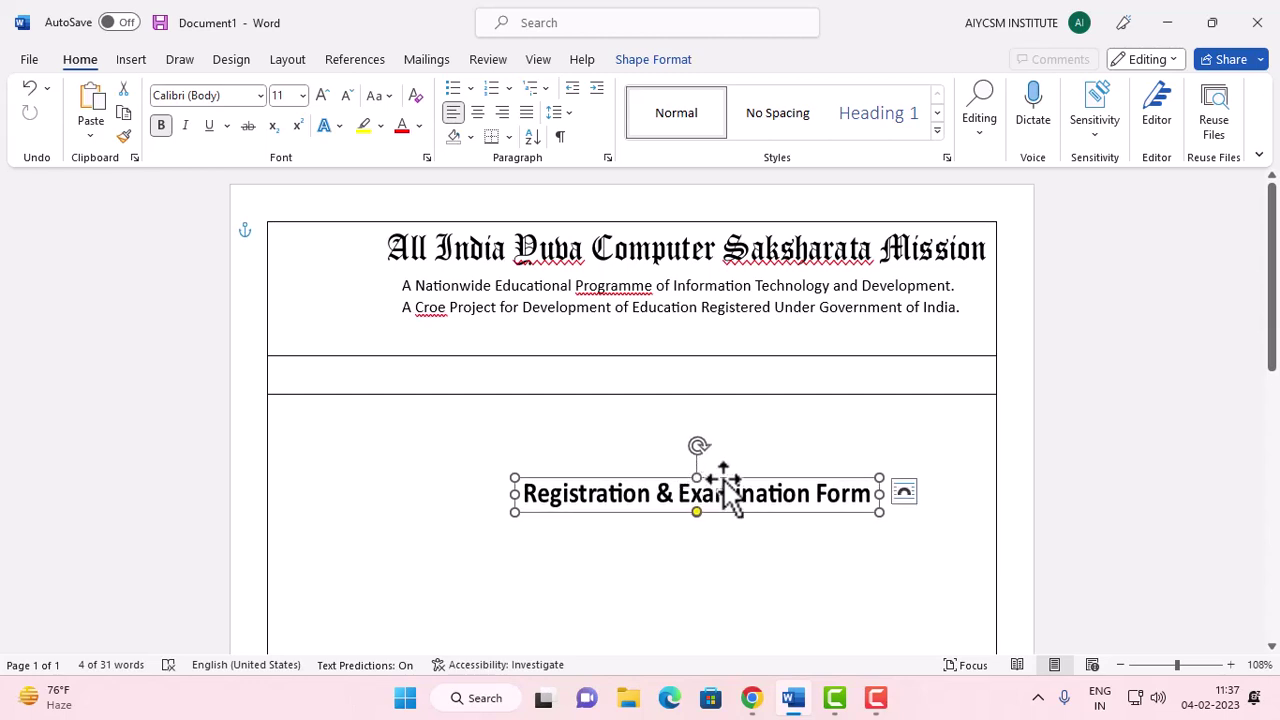
left_click_drag(726, 485, 714, 367)
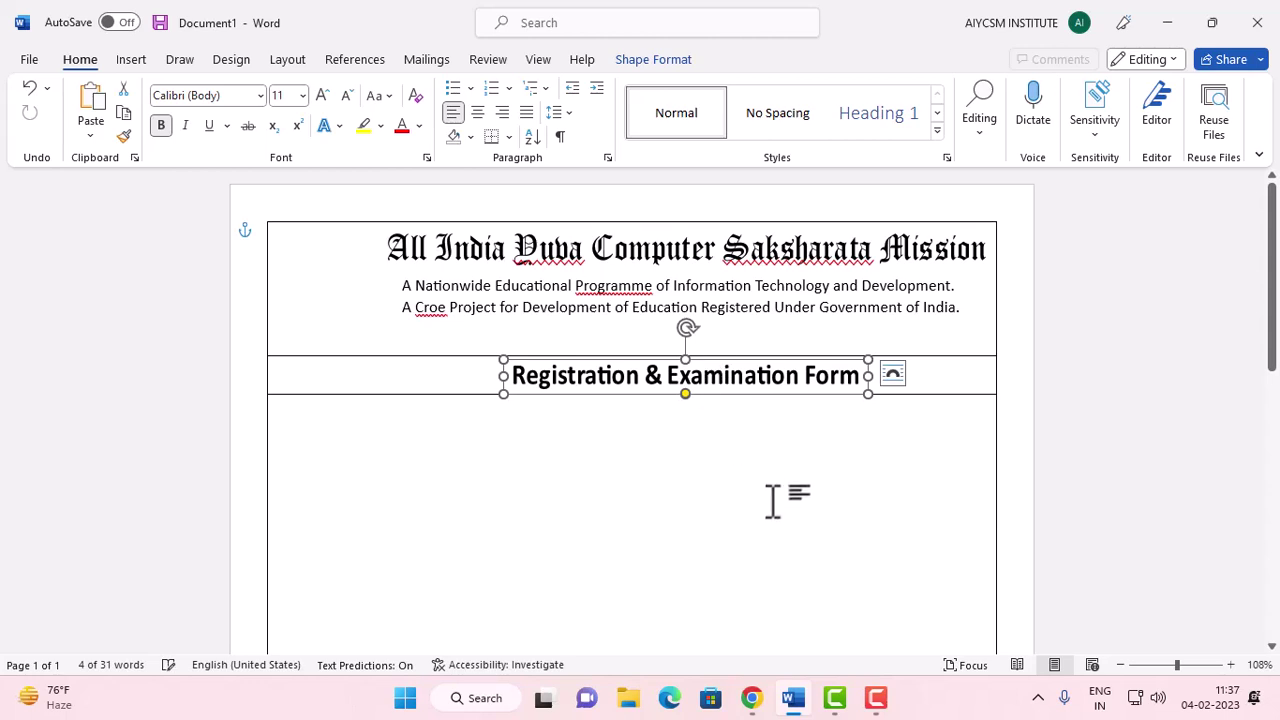
key("Left")
key("Left")
key("Left")
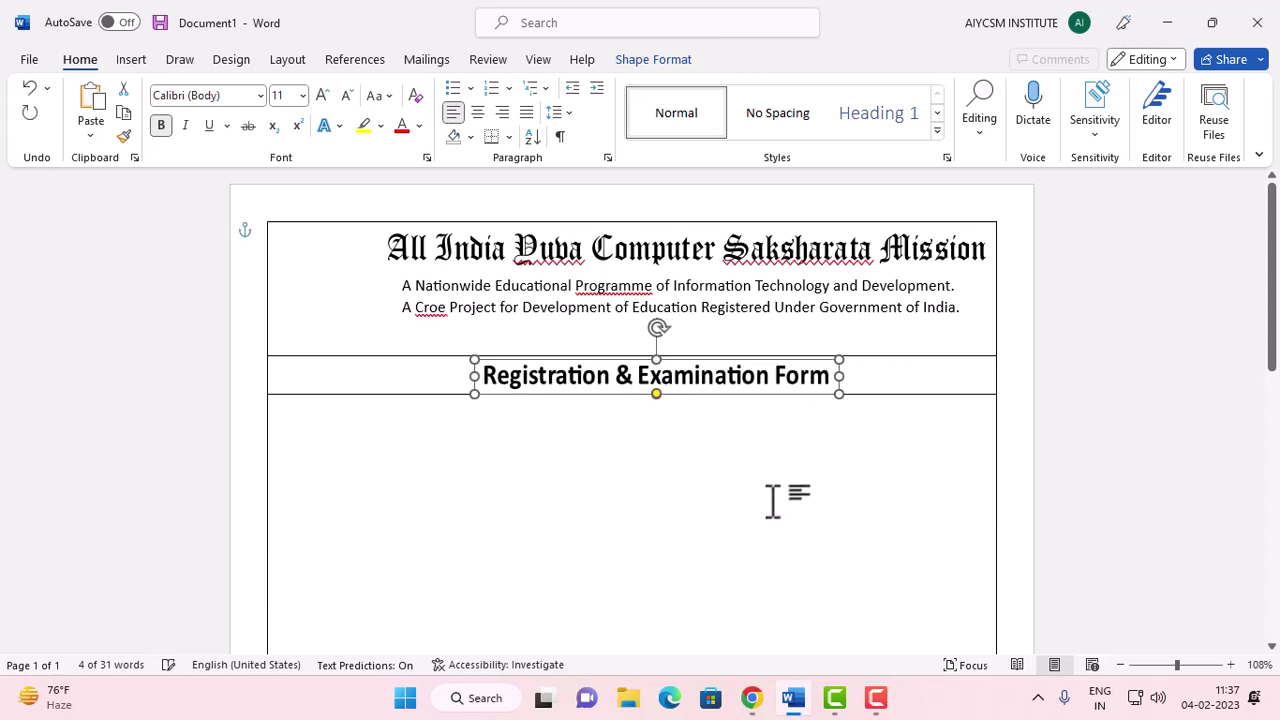
key("ctrl+Right")
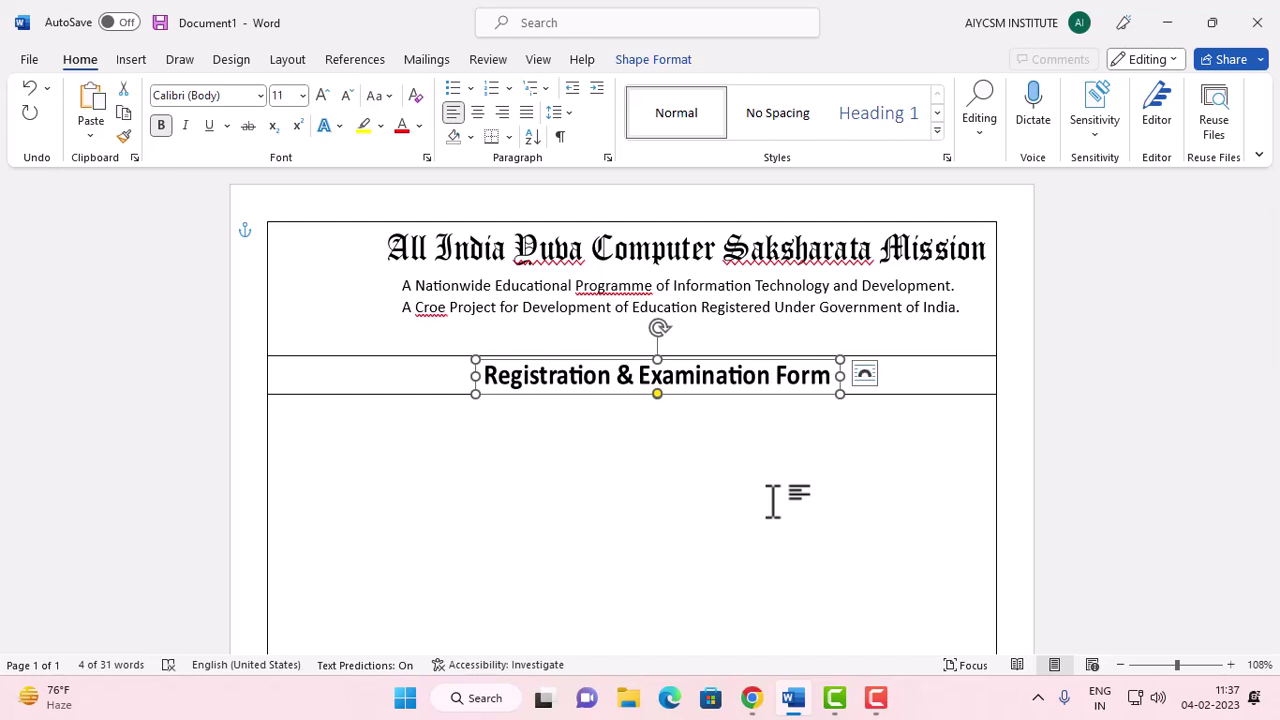
left_click(742, 497)
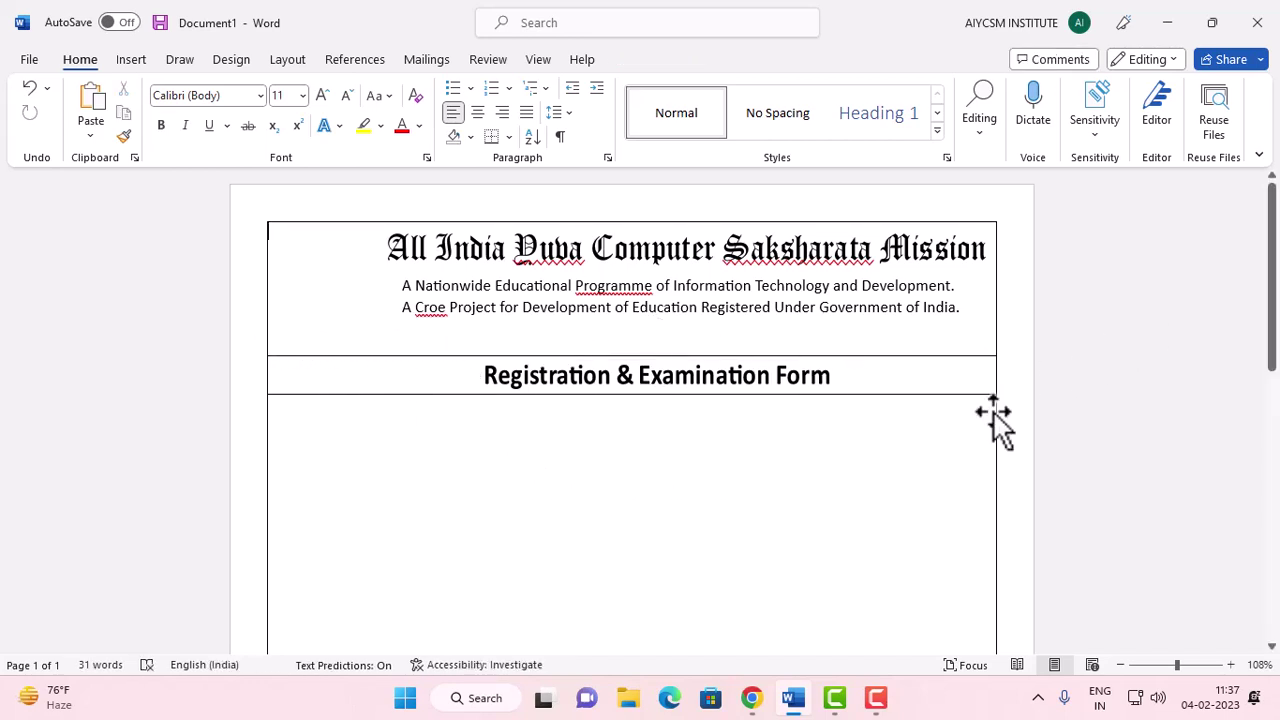
- Restore the heading text's larger size and duplicate its box down into the form body
left_click(678, 380)
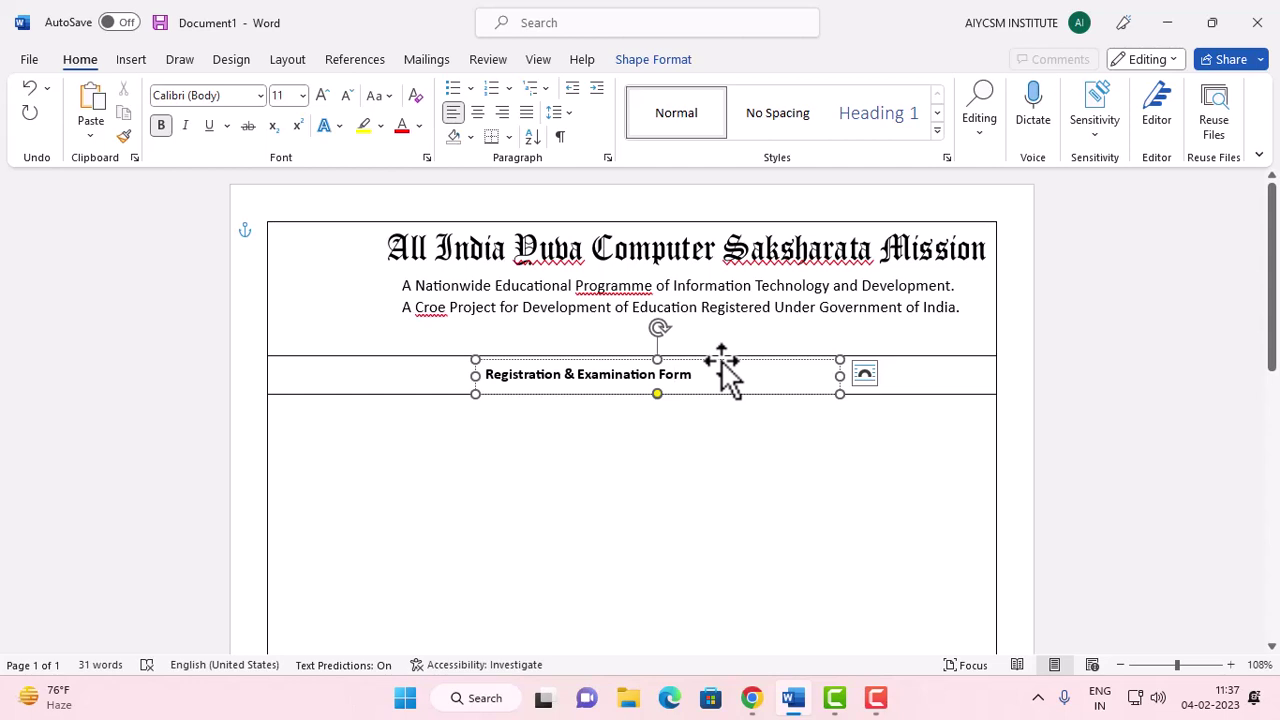
left_click(722, 368)
key("ctrl+shift+period")
key("ctrl+shift+period")
key("ctrl+shift+period")
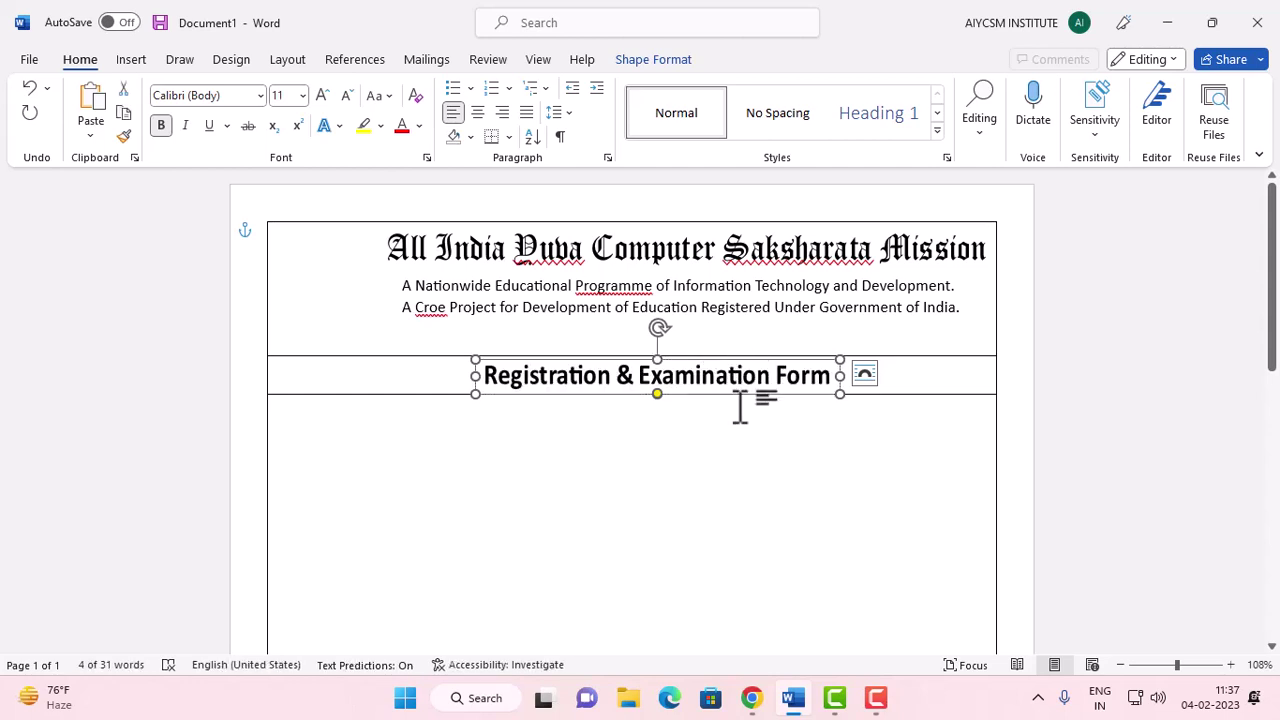
key("ctrl+d")
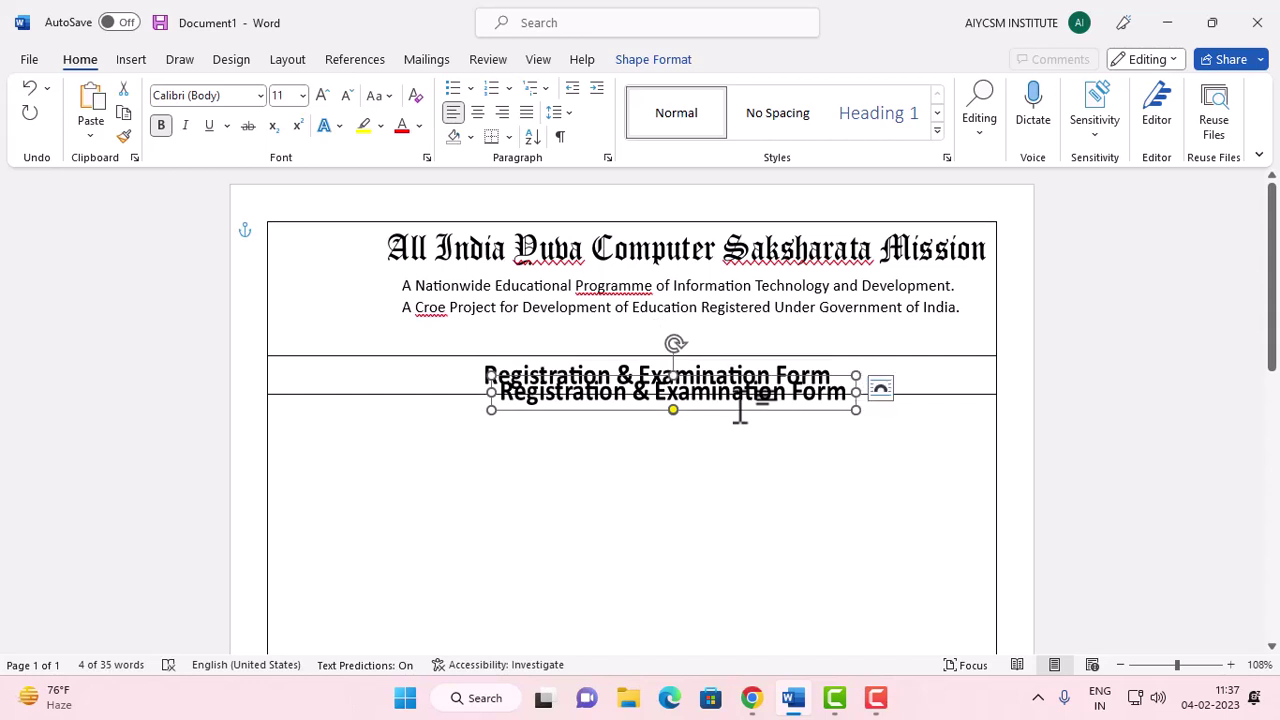
left_click_drag(728, 413, 728, 521)
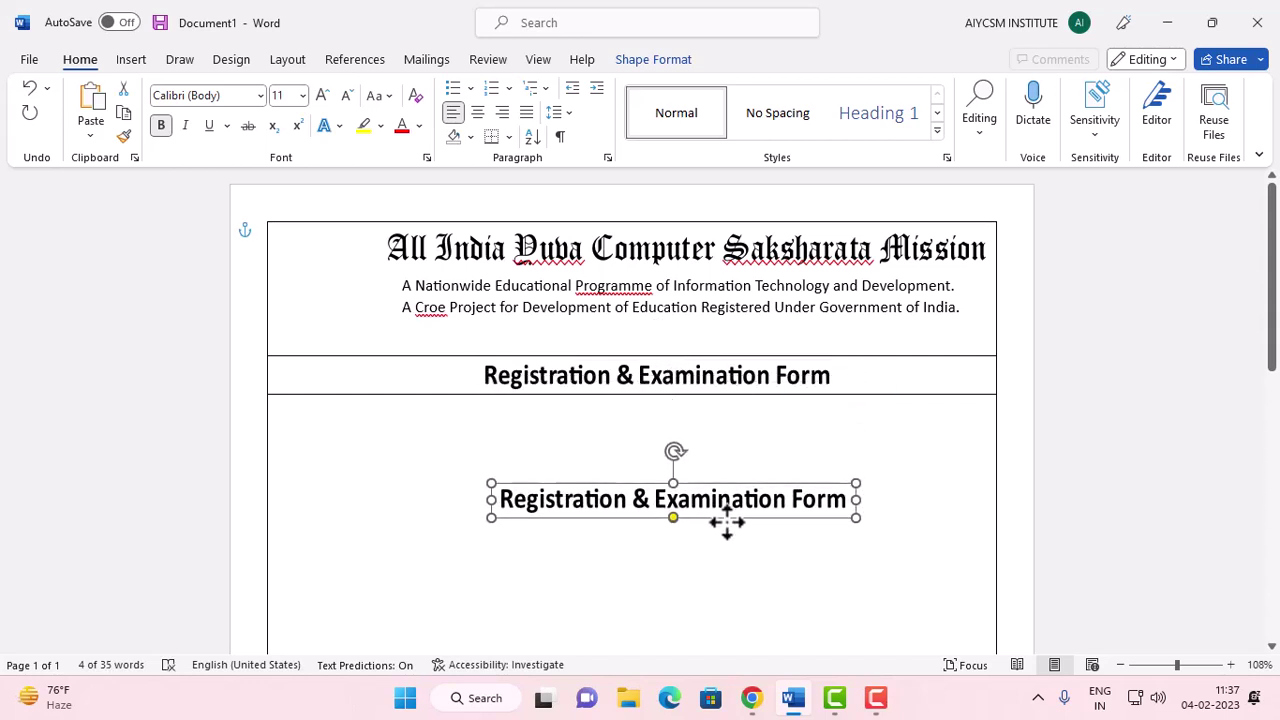
- Replace the copy's text with 'An ISO 9001:2015 Certified Organisation' and narrow the box
left_click_drag(850, 500, 486, 500)
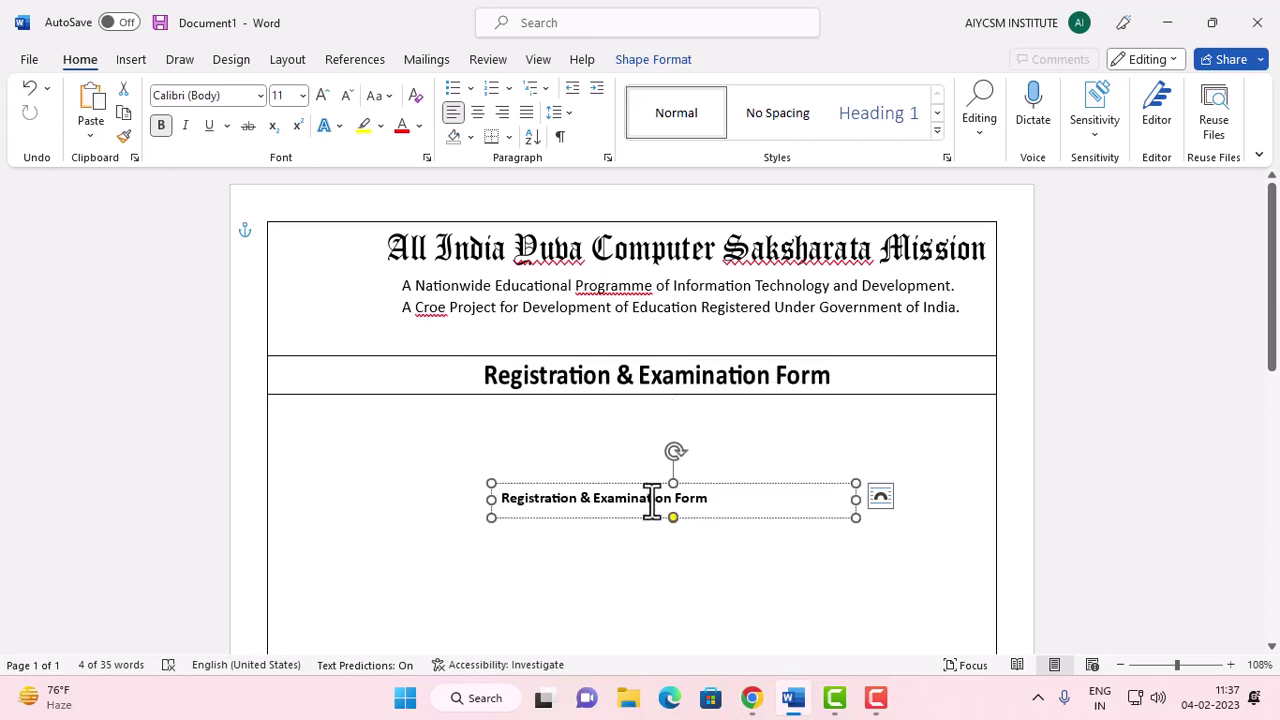
key("Delete")
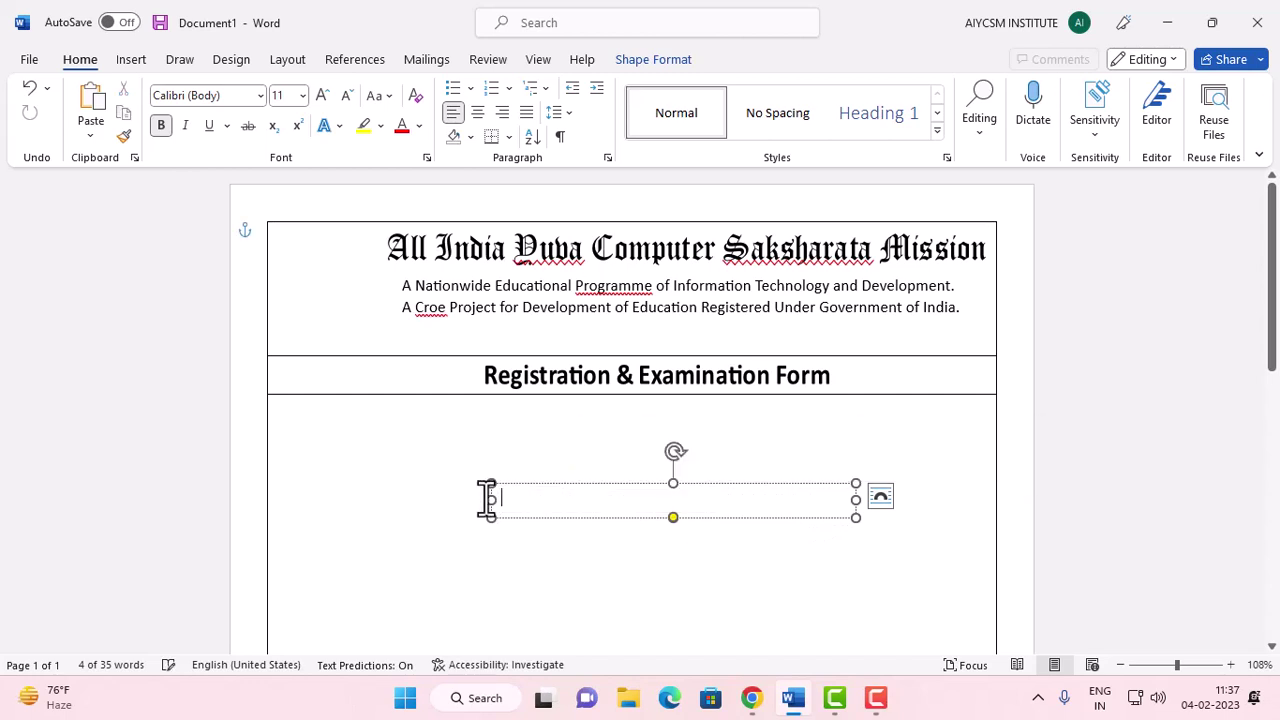
type("An ISO 9001:2015 Certified Organisation")
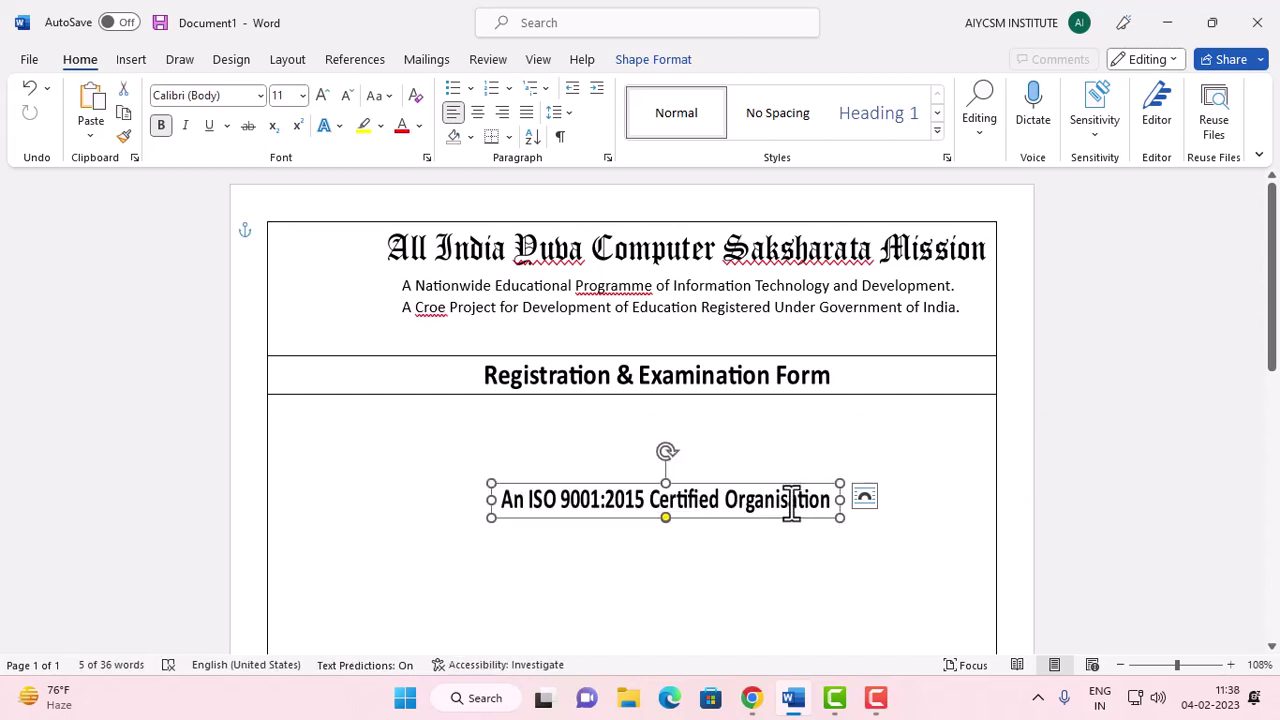
left_click(795, 505)
left_click(808, 497)
mouse_move(840, 499)
left_mouse_down()
mouse_move(746, 503)
mouse_move(767, 502)
left_mouse_up()
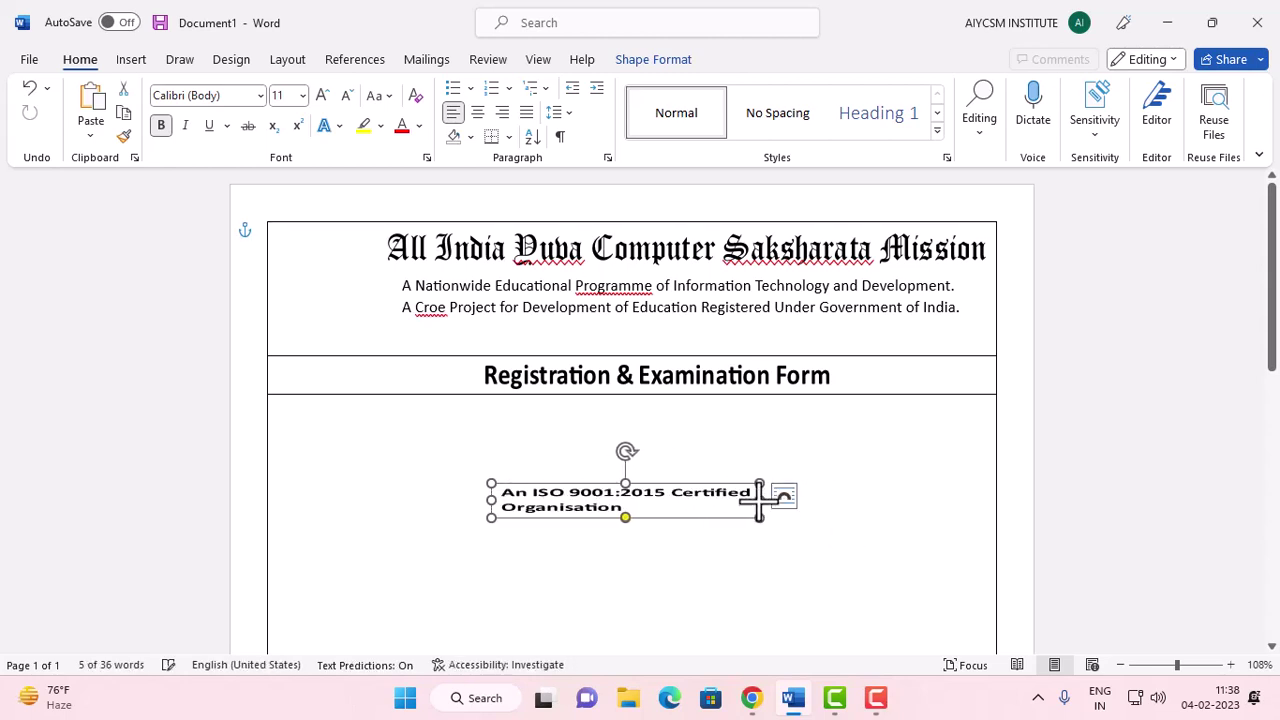
left_click_drag(627, 483, 627, 490)
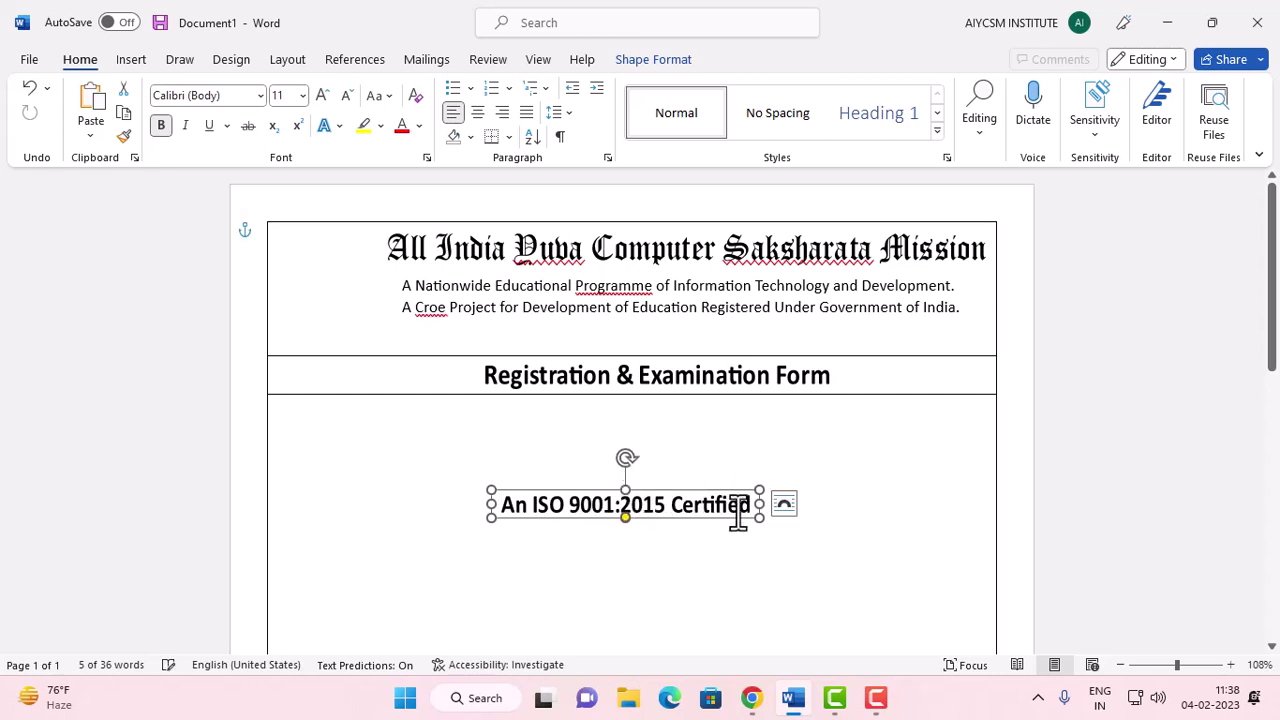
left_click_drag(760, 504, 700, 506)
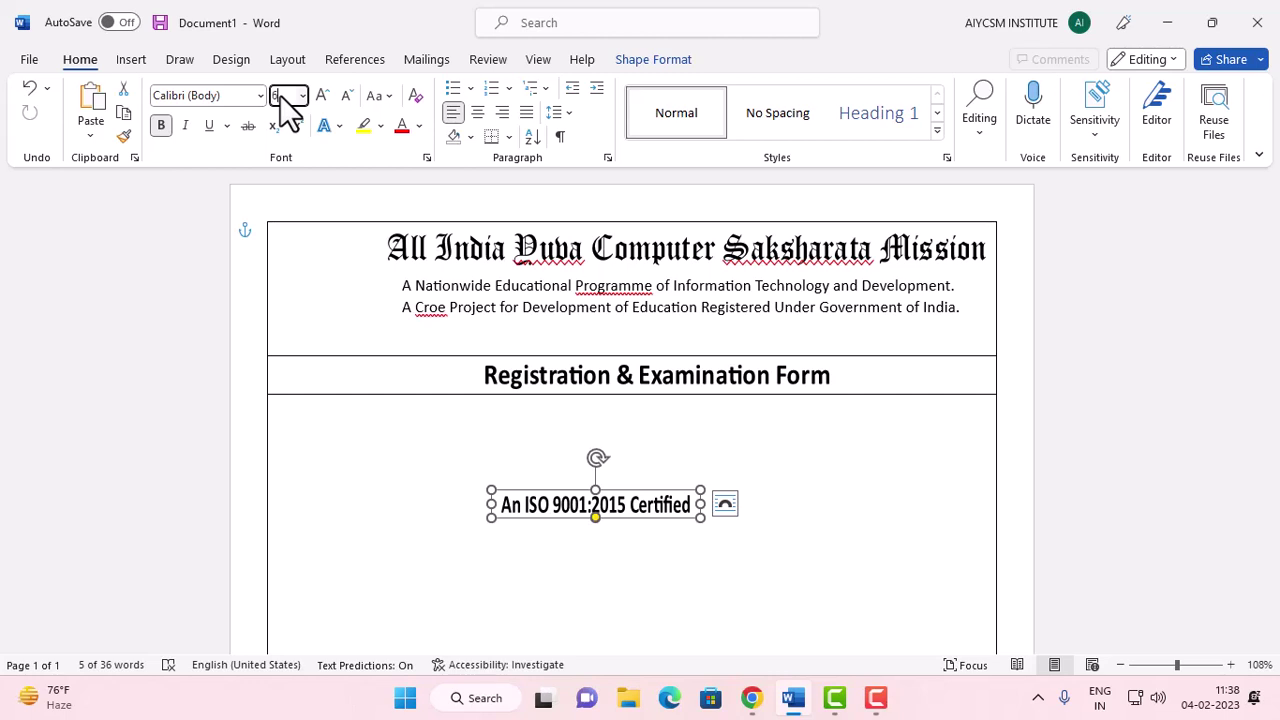
- Set the ISO line to size 6, move it to the header's lower left, and duplicate it into the body
type("6")
key("Return")
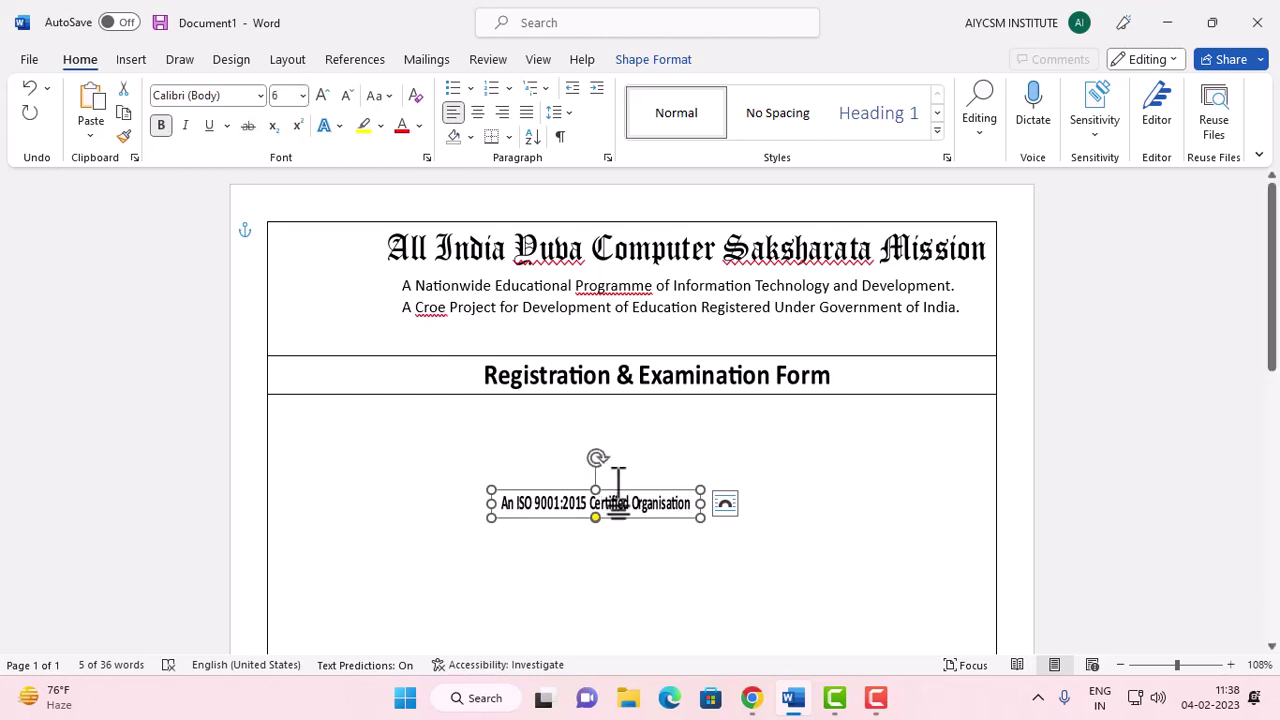
mouse_move(630, 495)
left_mouse_down()
mouse_move(443, 338)
mouse_move(406, 331)
mouse_move(511, 342)
left_mouse_up()
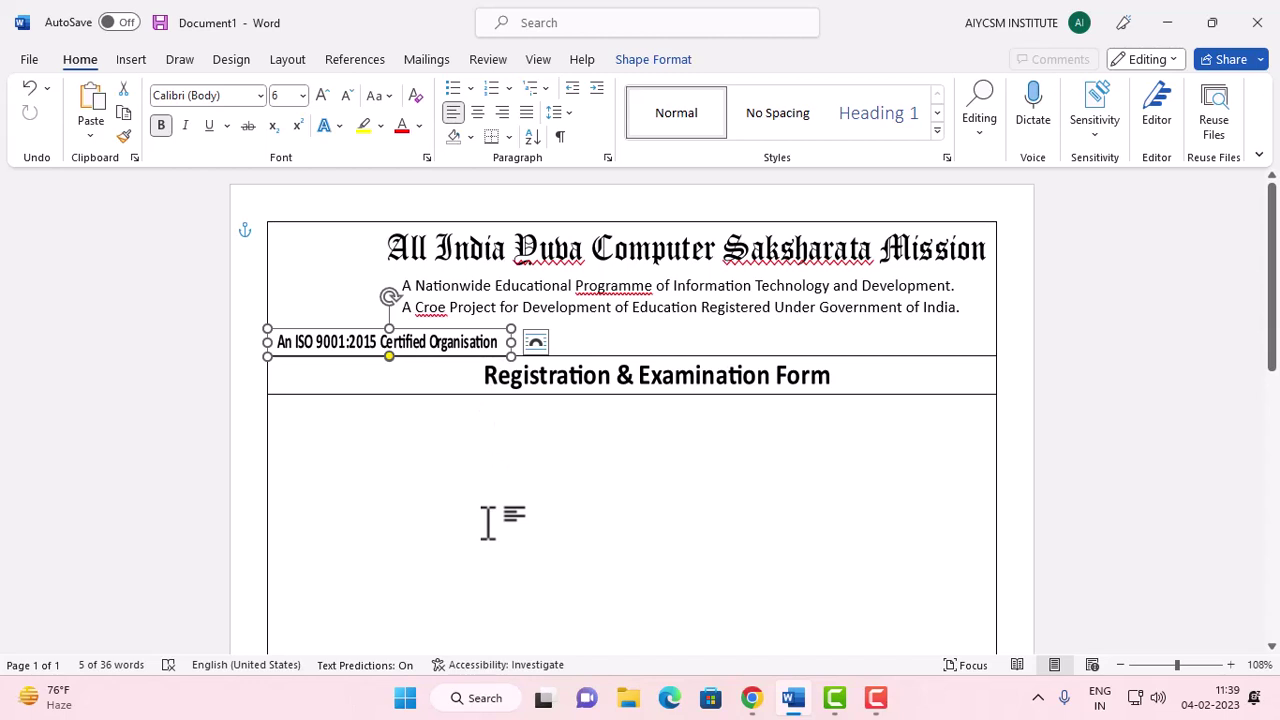
key("ctrl+d")
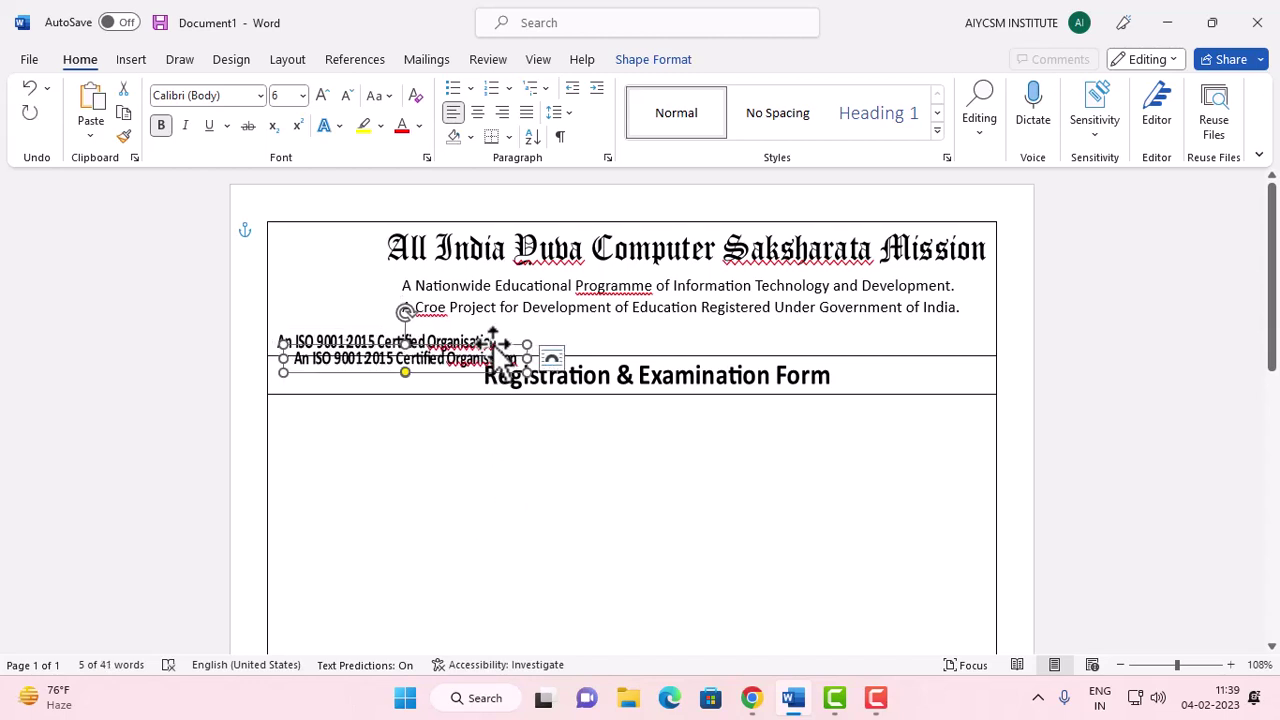
mouse_move(500, 344)
left_mouse_down()
mouse_move(891, 494)
mouse_move(683, 507)
left_mouse_up()
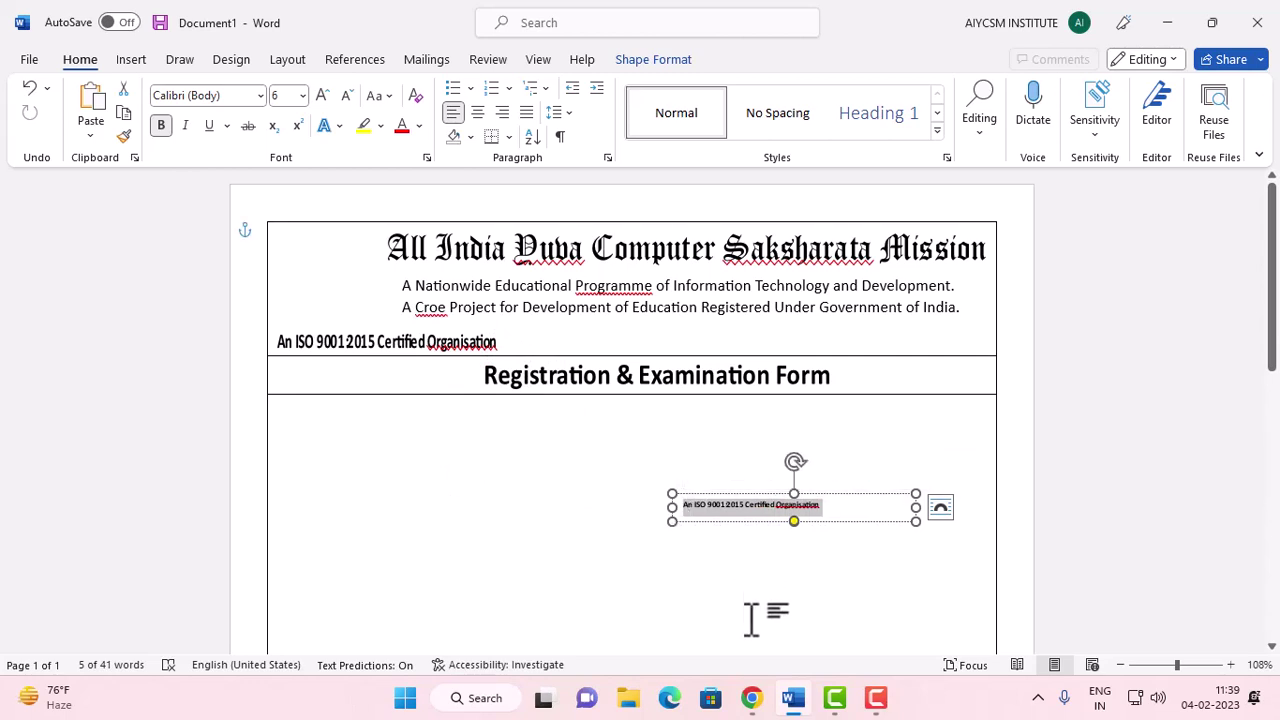
type("www.aiyscminda.org")
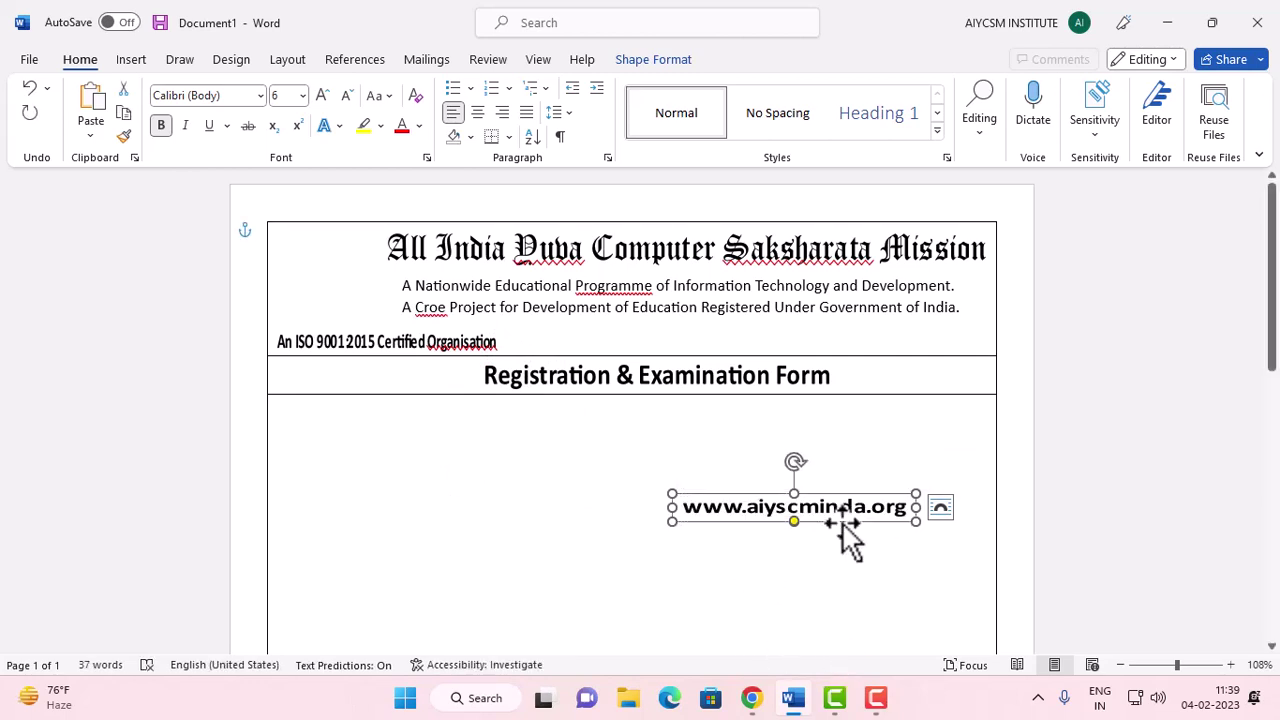
left_click_drag(843, 535, 930, 343)
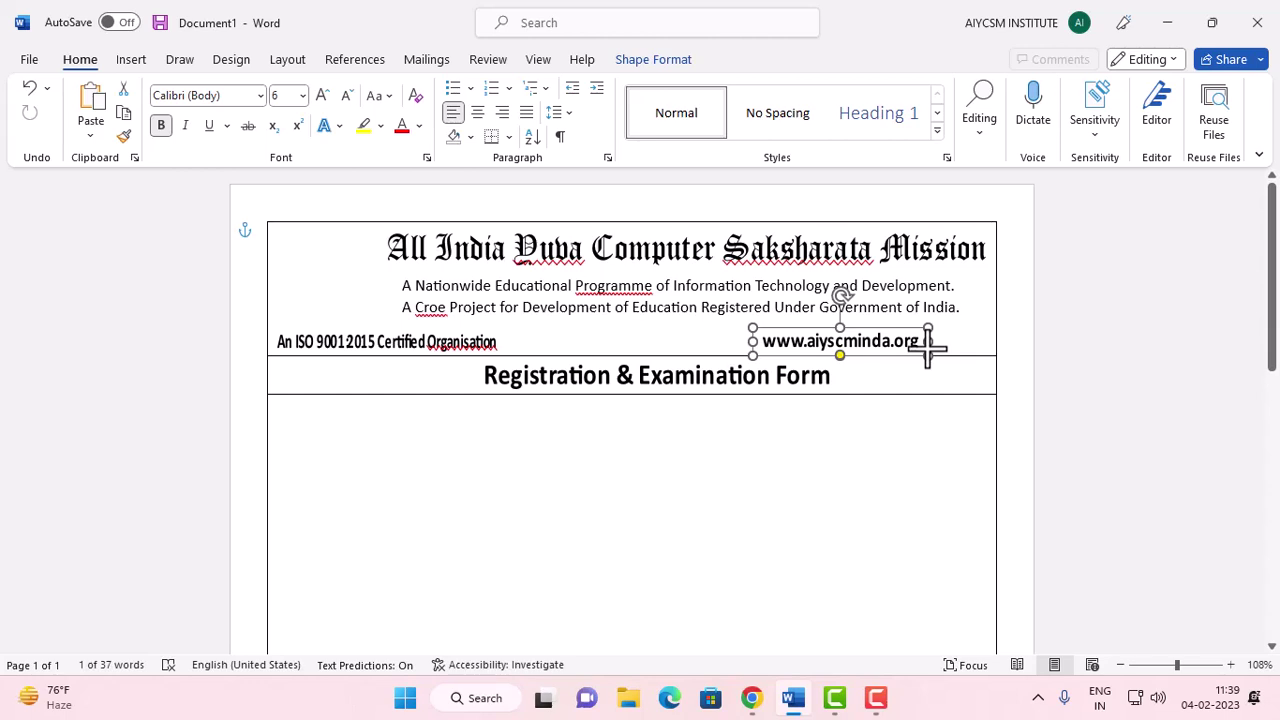
left_click_drag(903, 345, 969, 333)
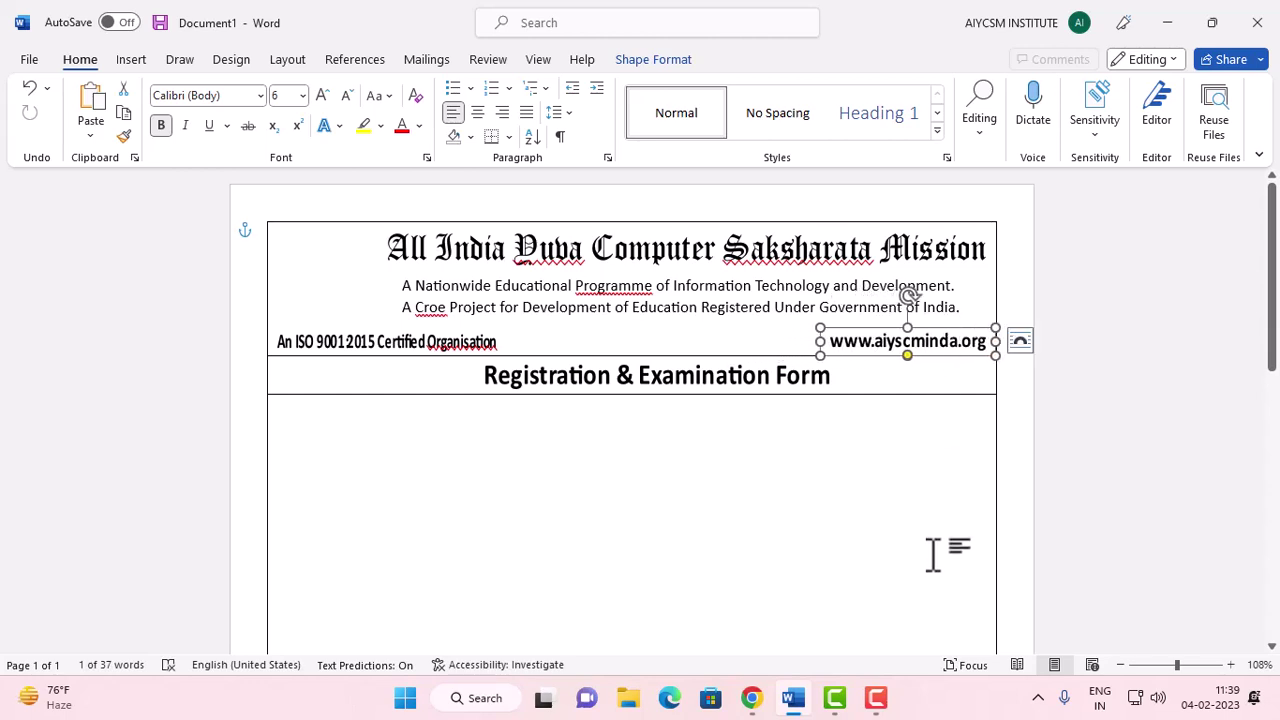
key("ctrl+z")
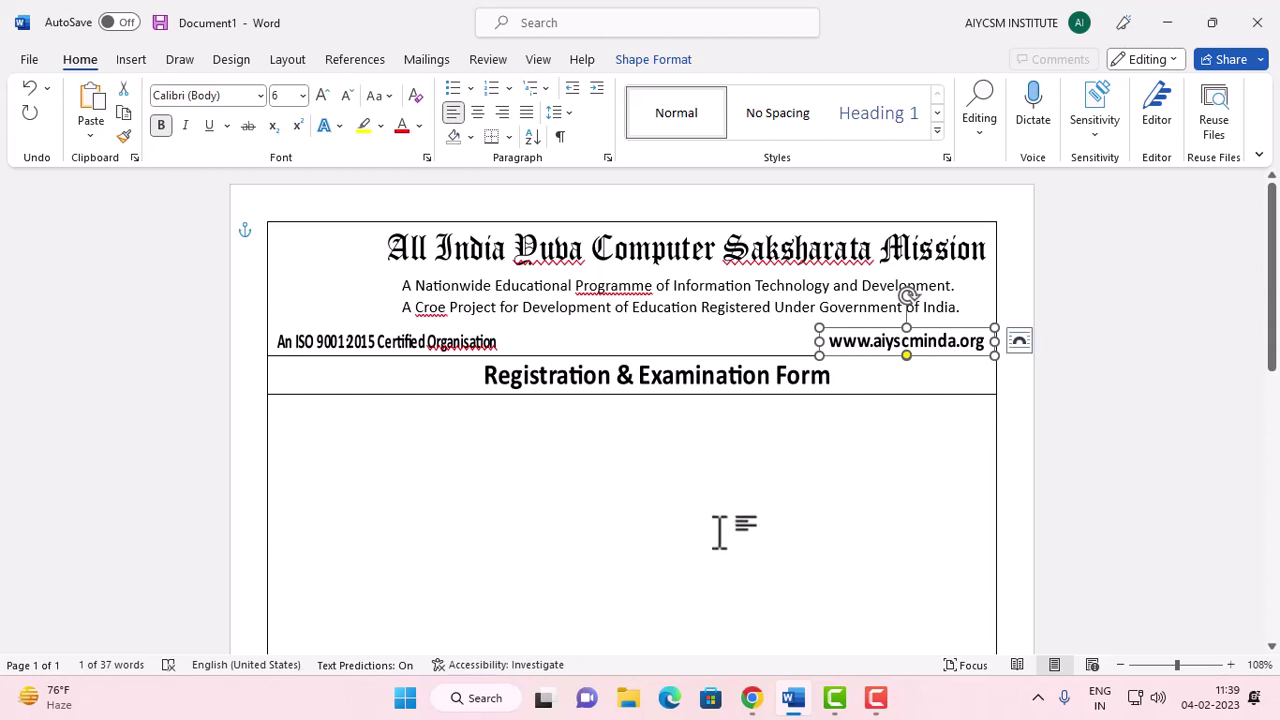
key("Escape")
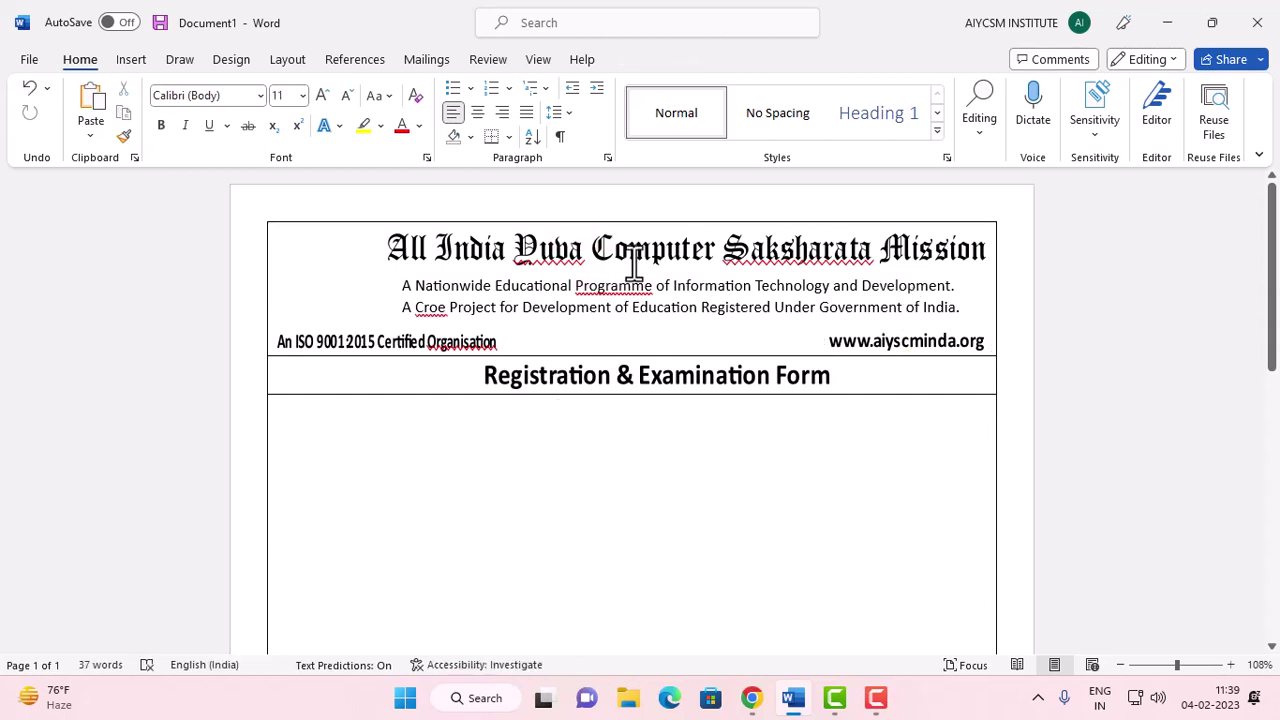
- Draw a rectangle under the title and stretch it to 23.2 × 18.97 cm across the page
scroll(560, 520, "down", 2)
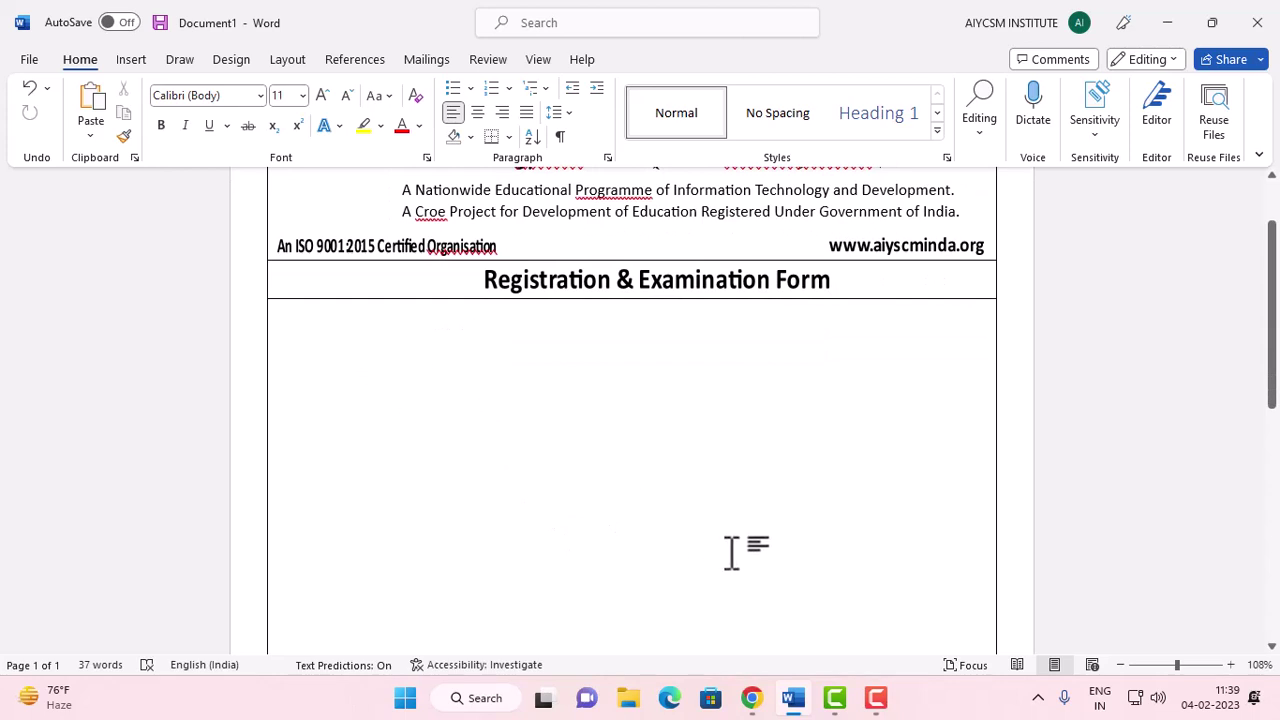
left_click(128, 60)
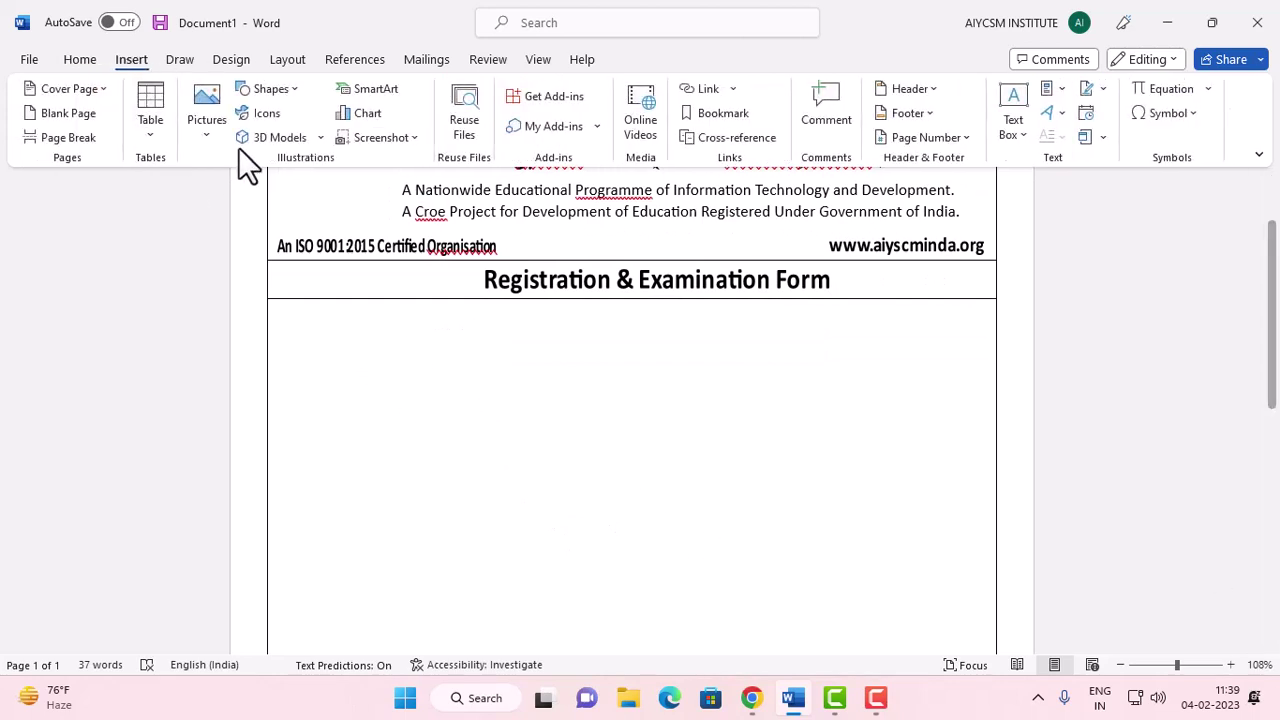
left_click(270, 90)
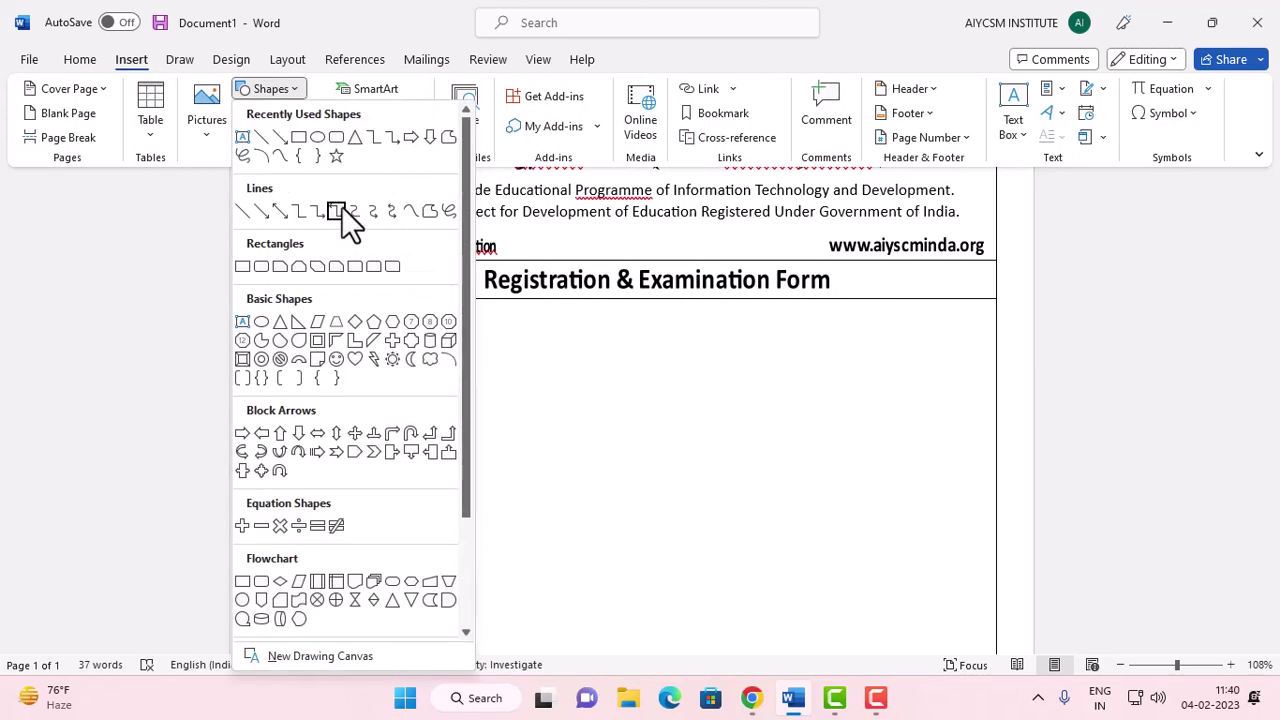
left_click(242, 137)
mouse_move(332, 321)
left_mouse_down()
mouse_move(423, 420)
mouse_move(621, 578)
left_mouse_up()
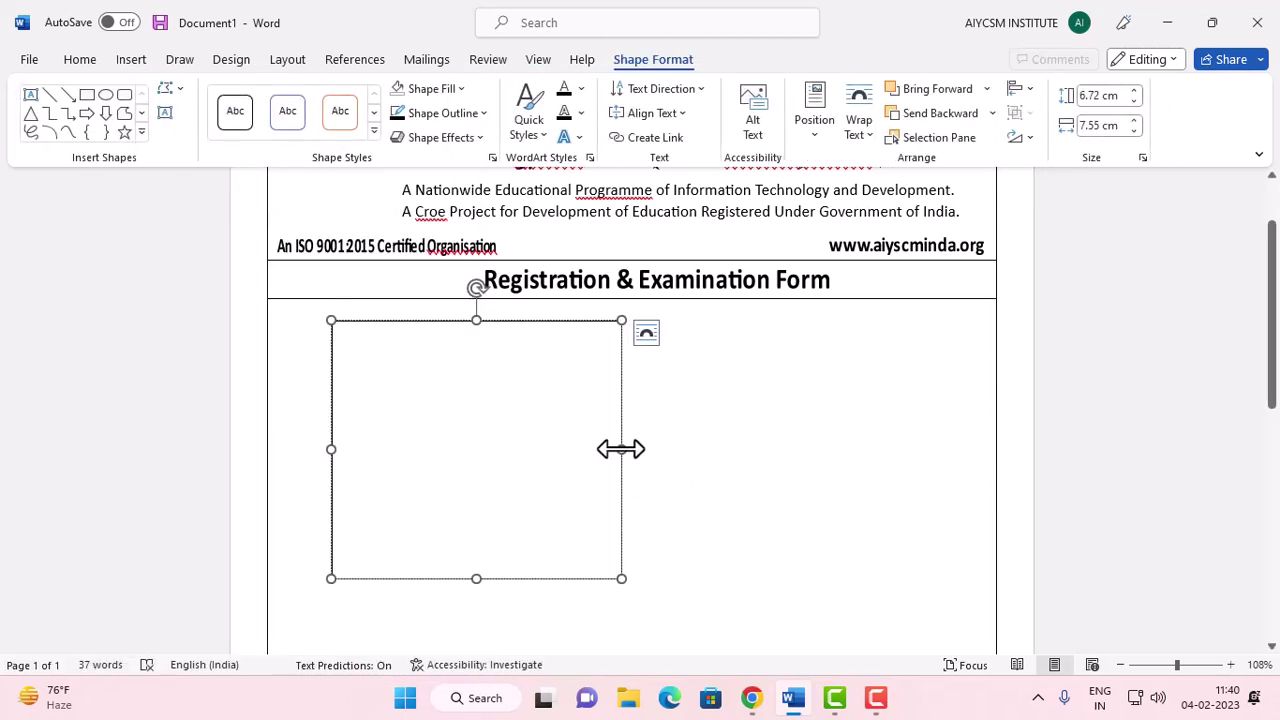
left_click_drag(621, 449, 990, 452)
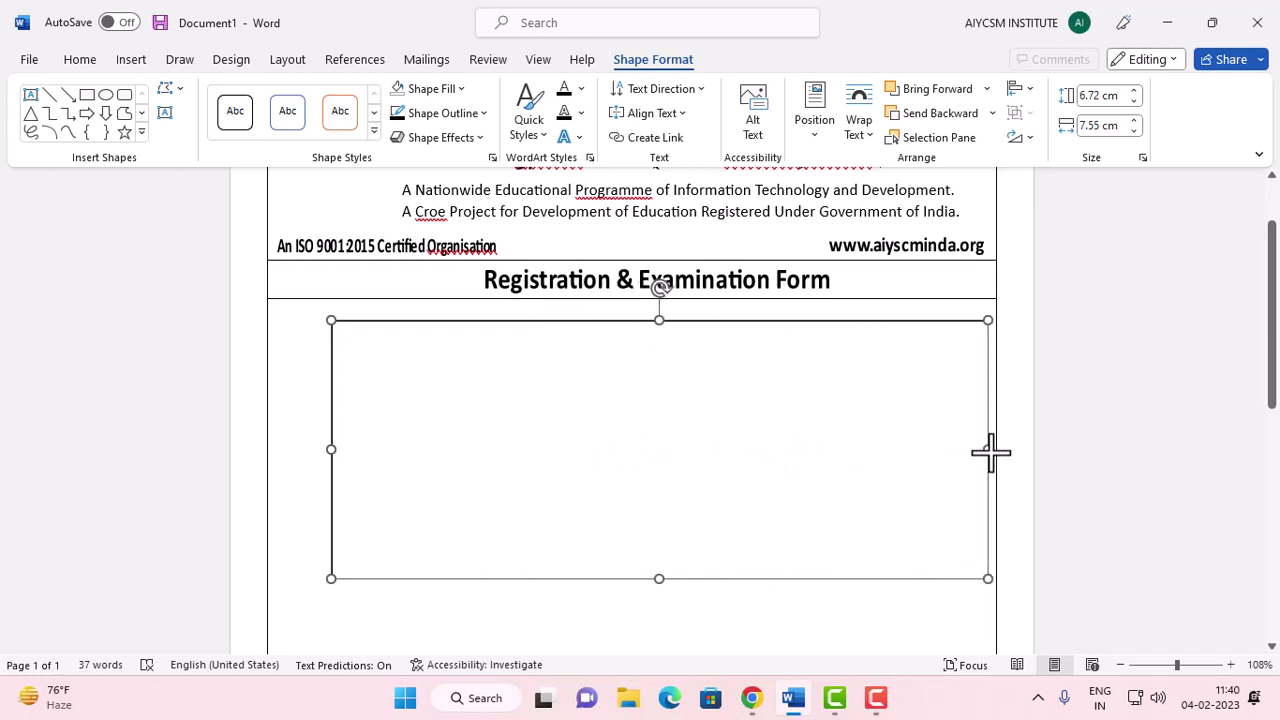
left_click_drag(990, 452, 996, 452)
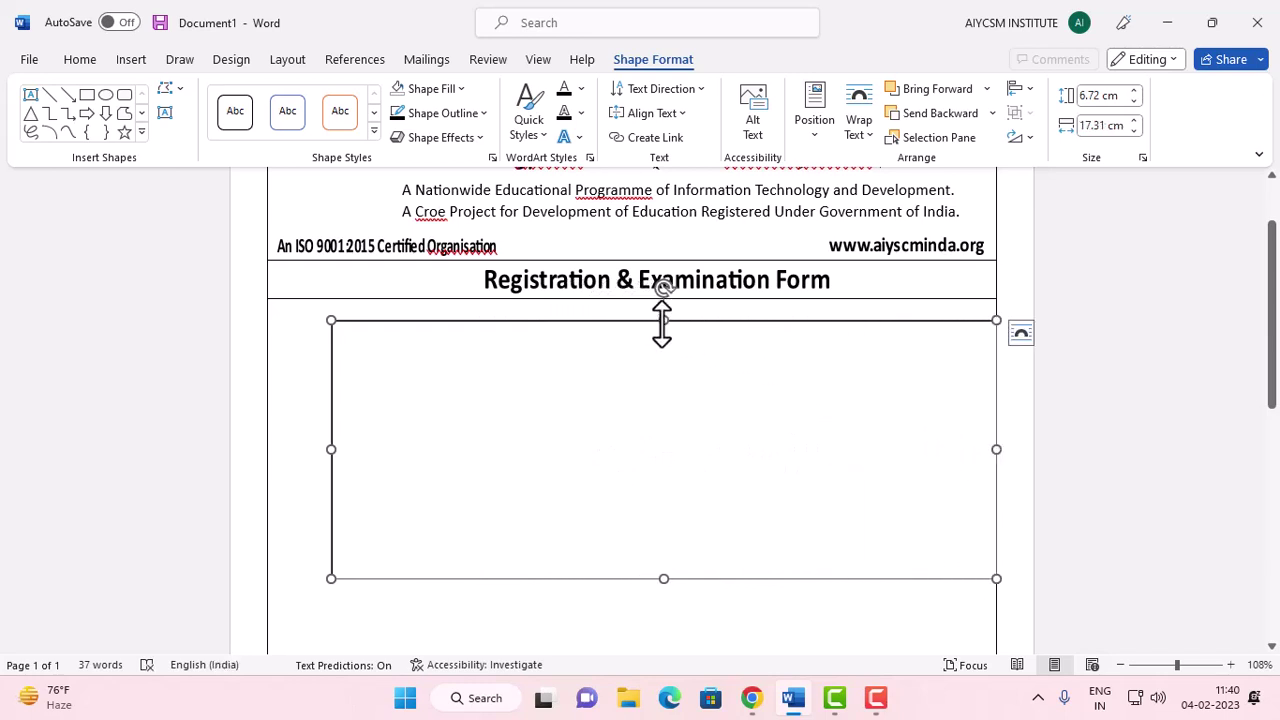
left_click_drag(662, 320, 663, 298)
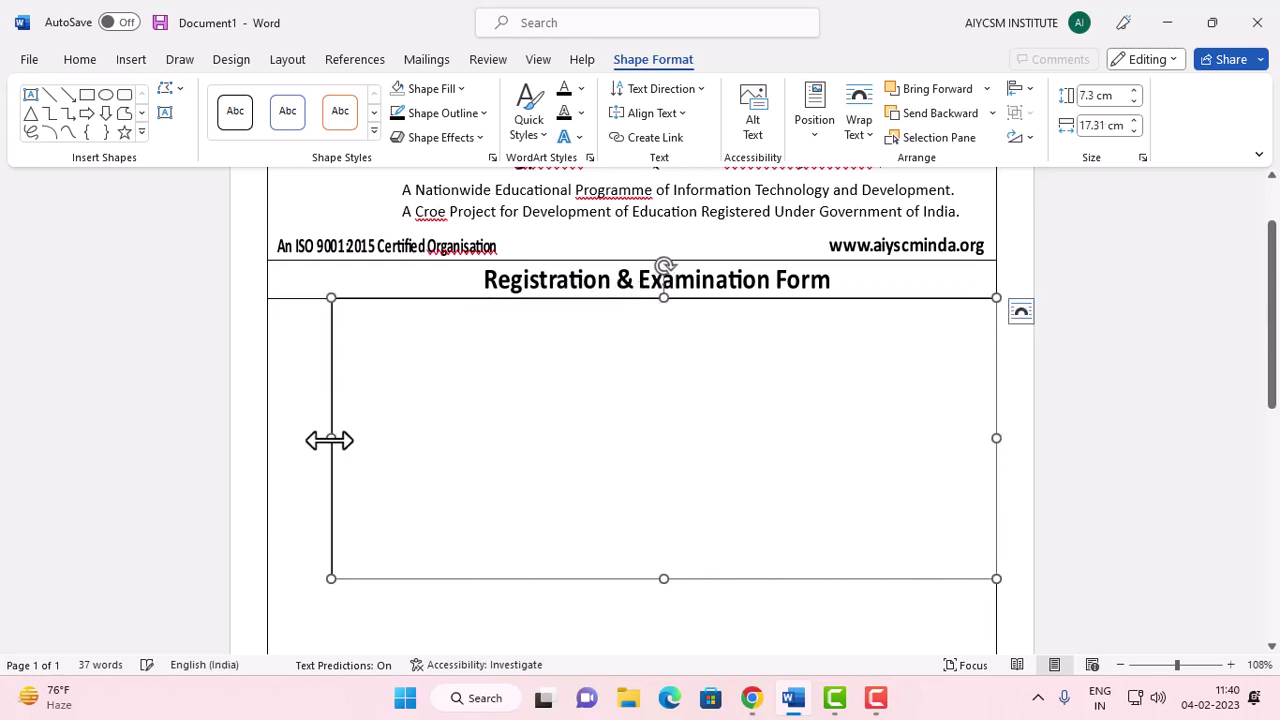
left_click_drag(330, 440, 268, 440)
scroll(652, 460, "down", 3)
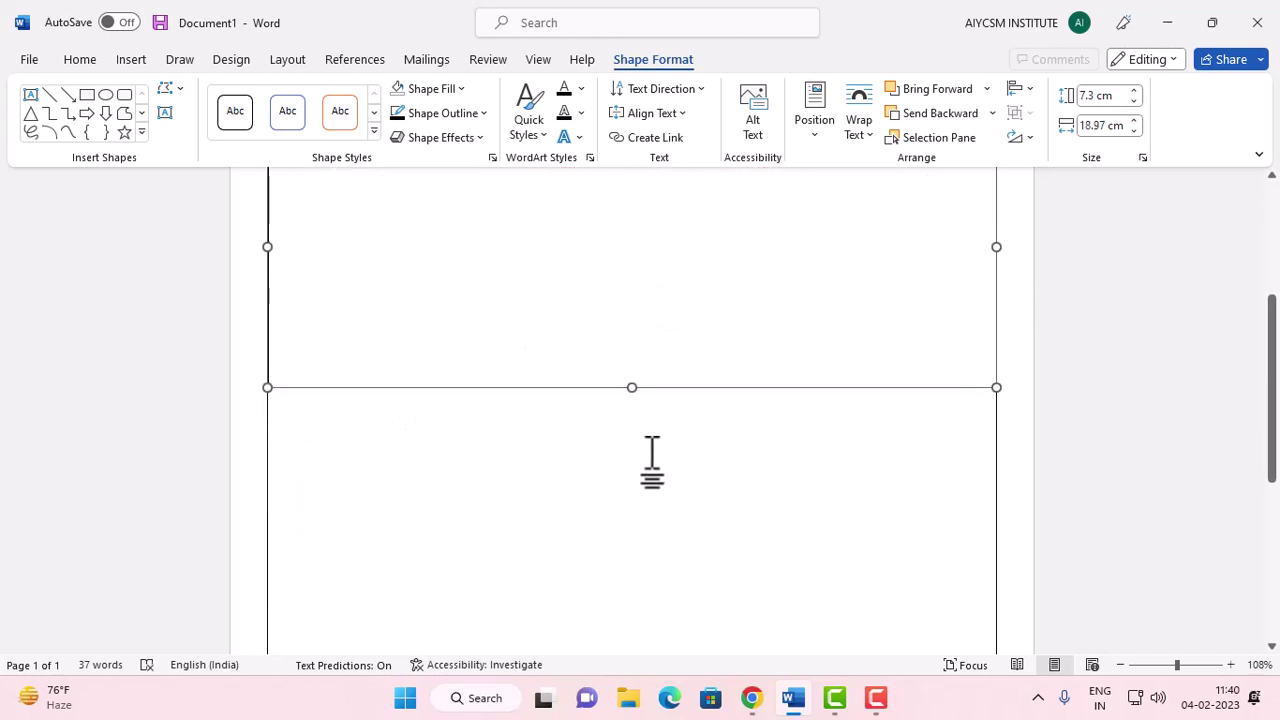
left_click_drag(632, 388, 640, 652)
scroll(639, 590, "down", 3)
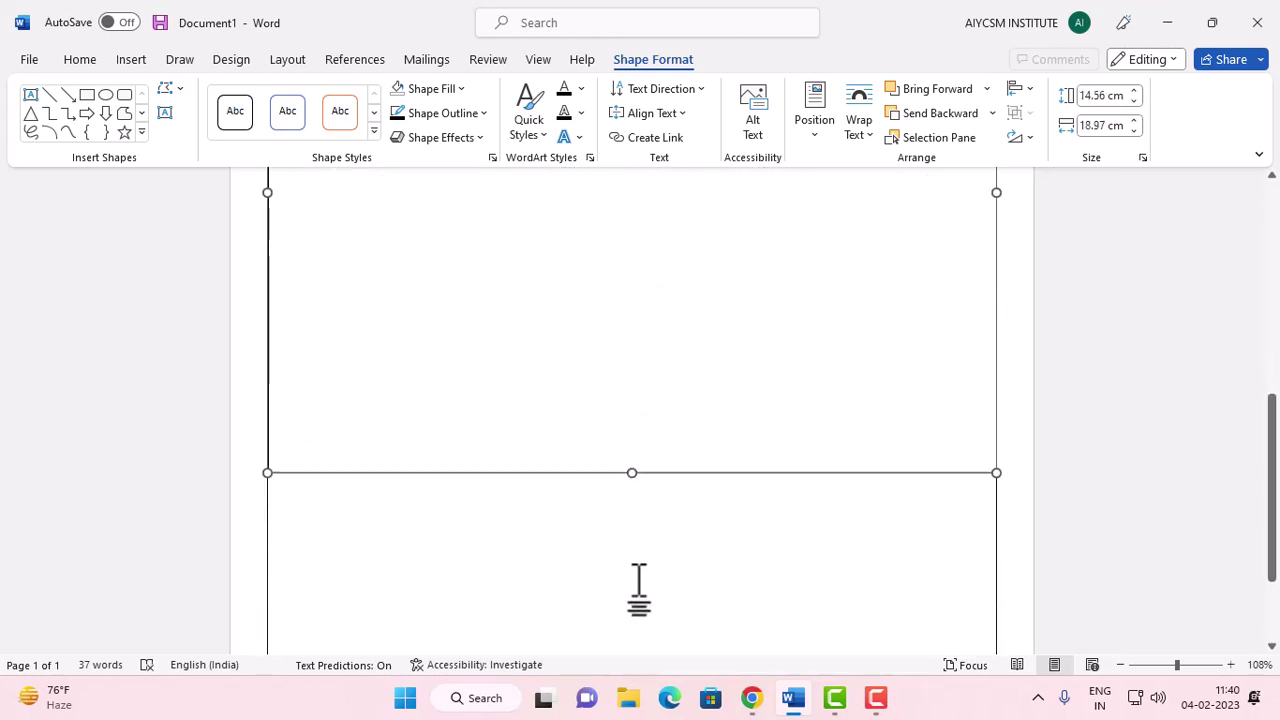
scroll(639, 590, "down", 3)
left_click_drag(632, 266, 643, 597)
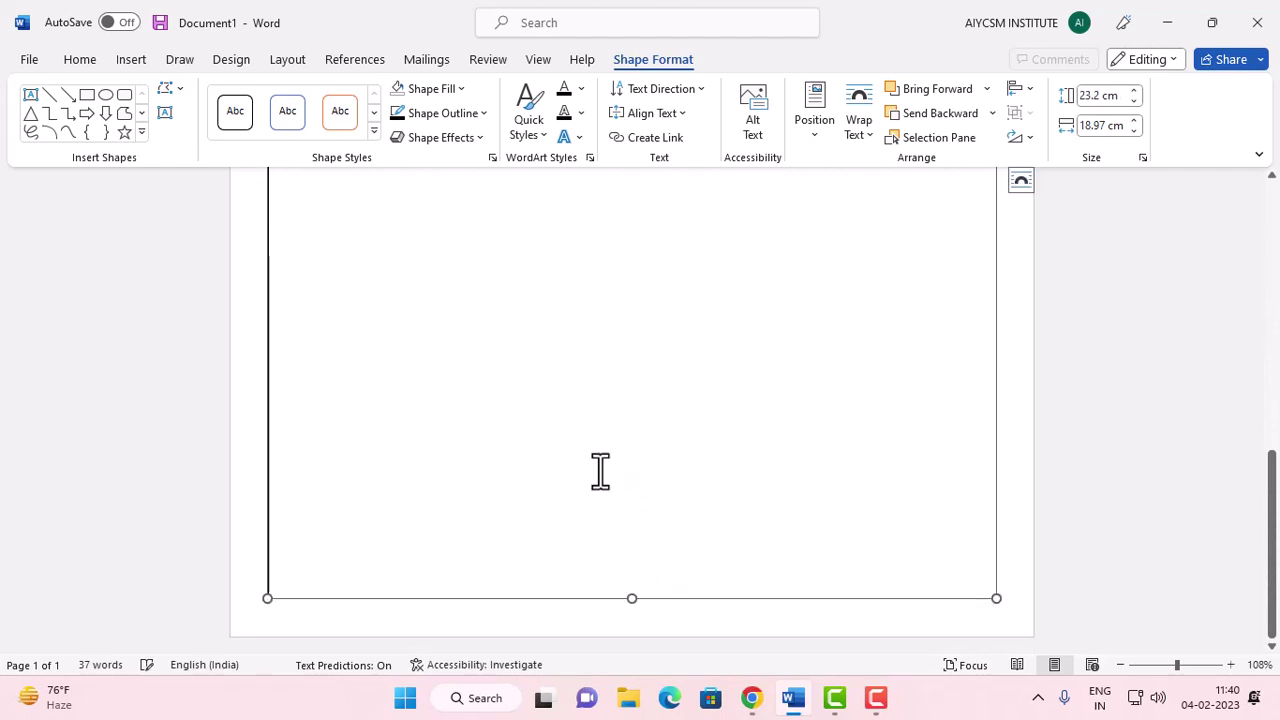
scroll(600, 472, "up", 3)
scroll(563, 403, "up", 8)
- Set the box to No Fill and No Outline
left_click(324, 480)
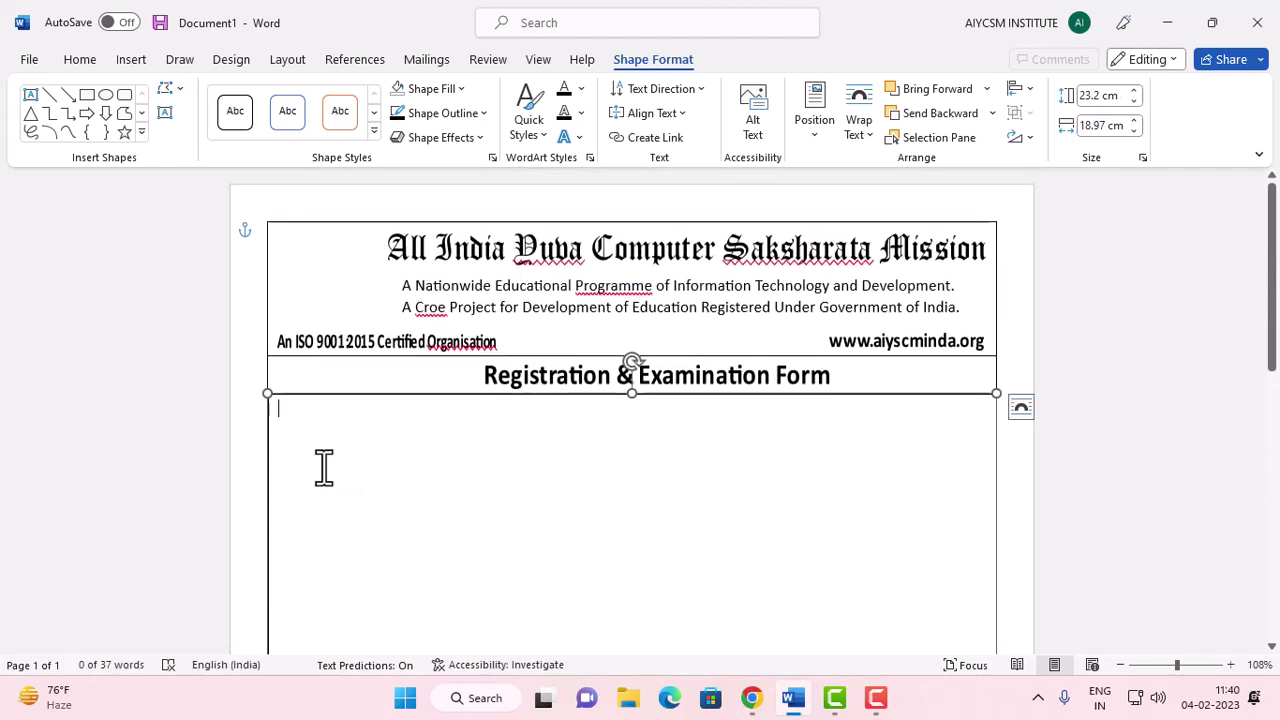
left_click(449, 88)
left_click(443, 290)
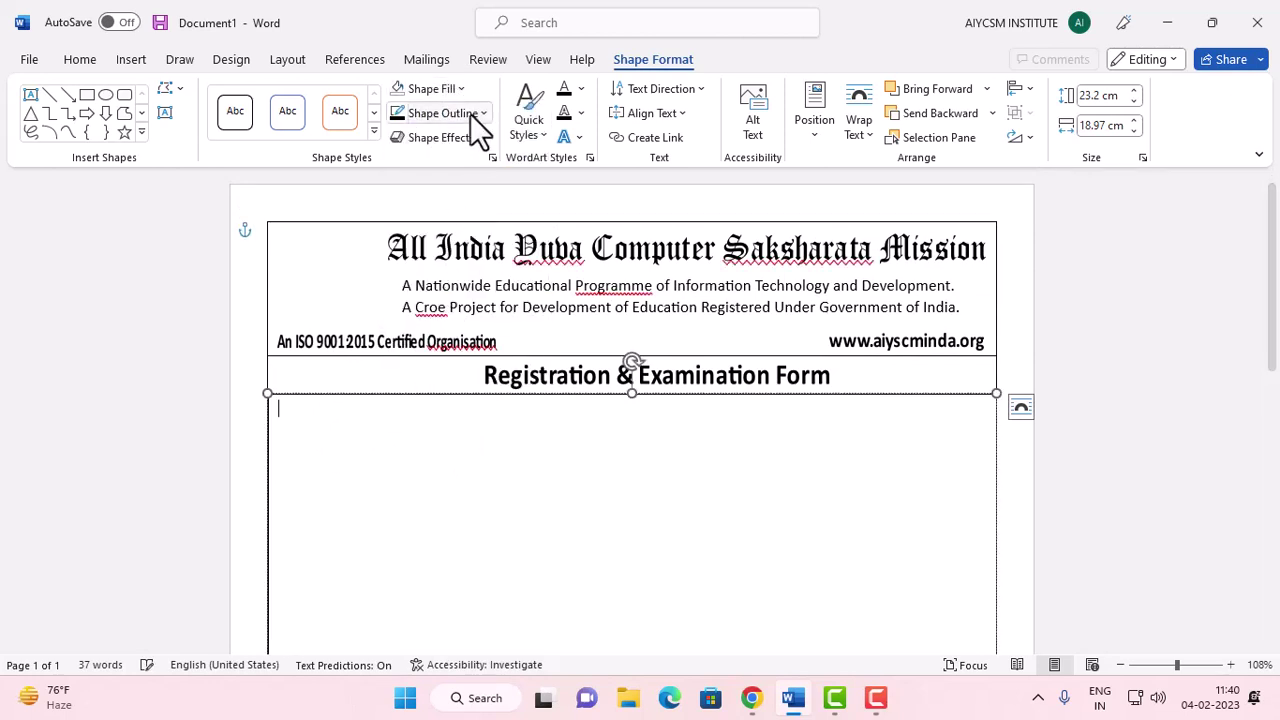
left_click(472, 113)
left_click(452, 317)
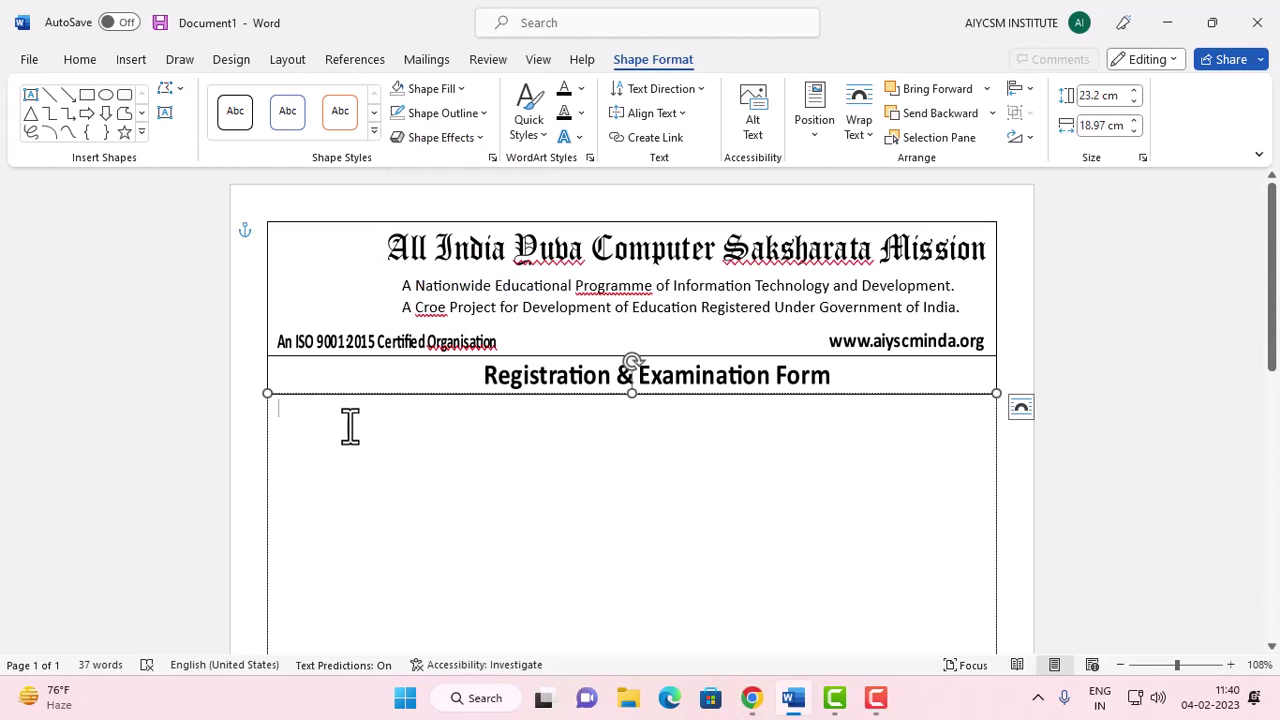
- Type a bold italic '(Fill up in Block Letter)' note, then switch bold and italic off
left_click(80, 60)
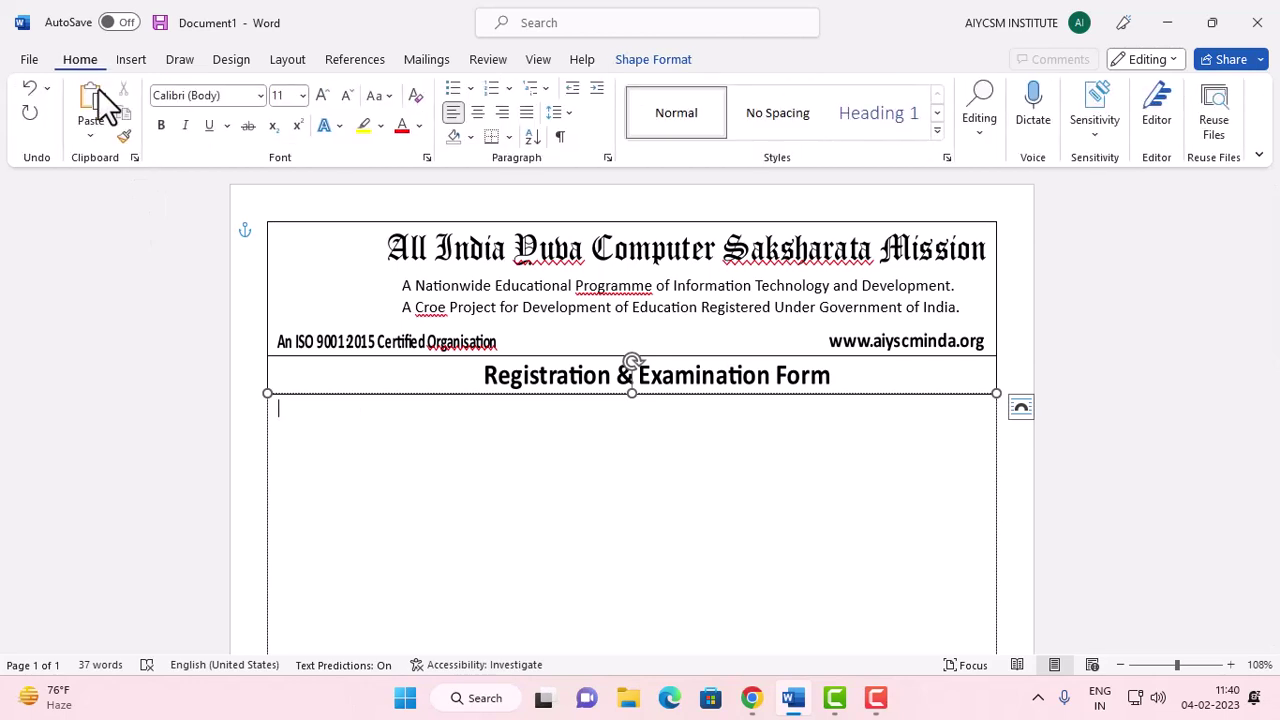
left_click(163, 126)
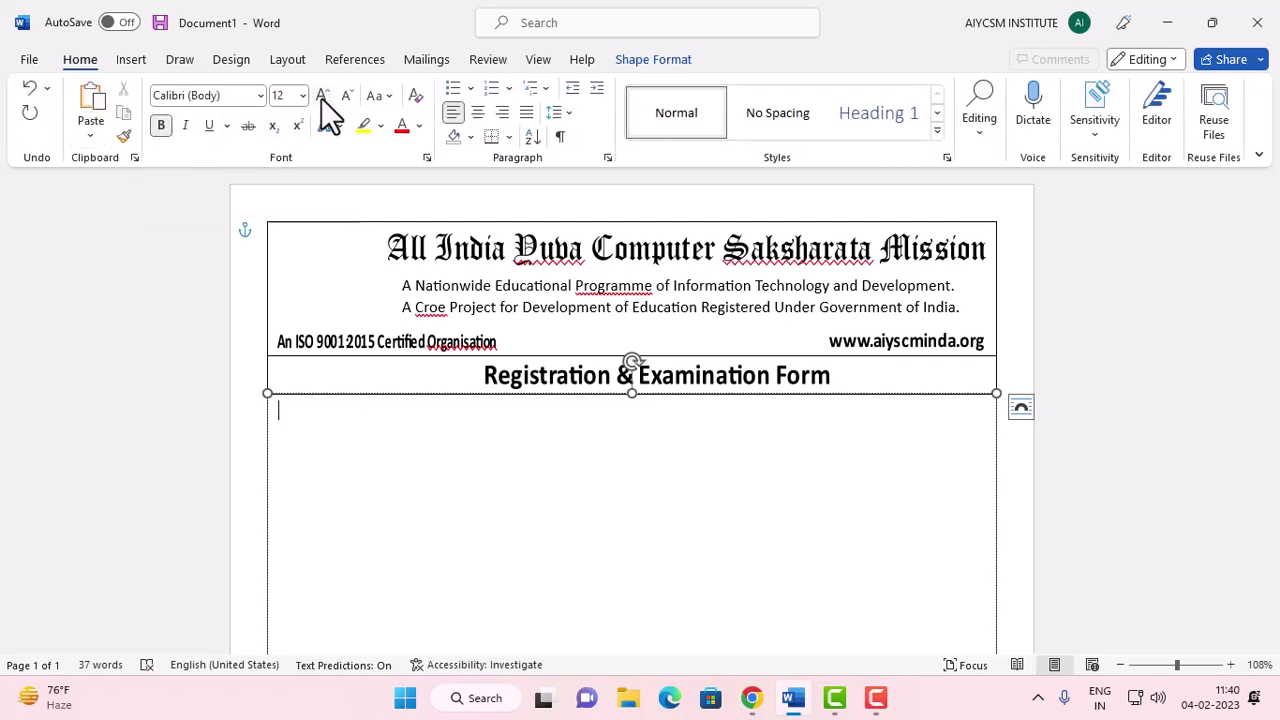
left_click(186, 128)
type("(Fill up in Block Letter)")
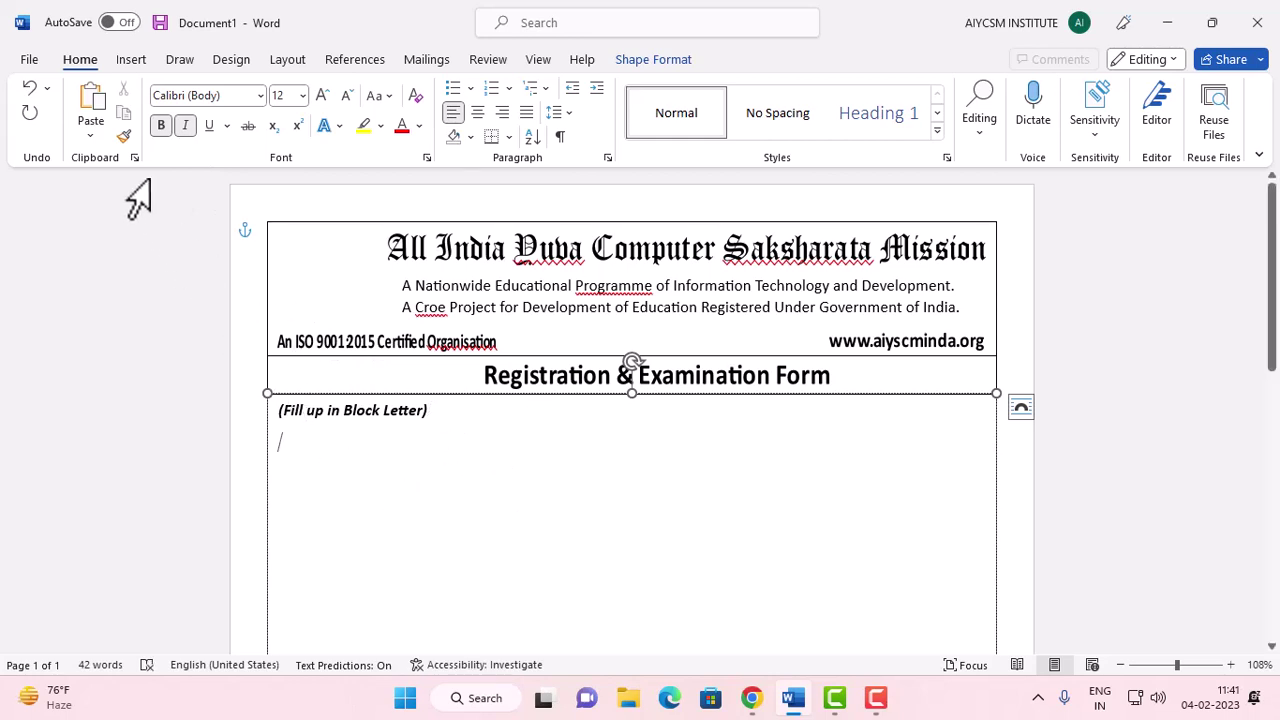
left_click(155, 133)
left_click(185, 125)
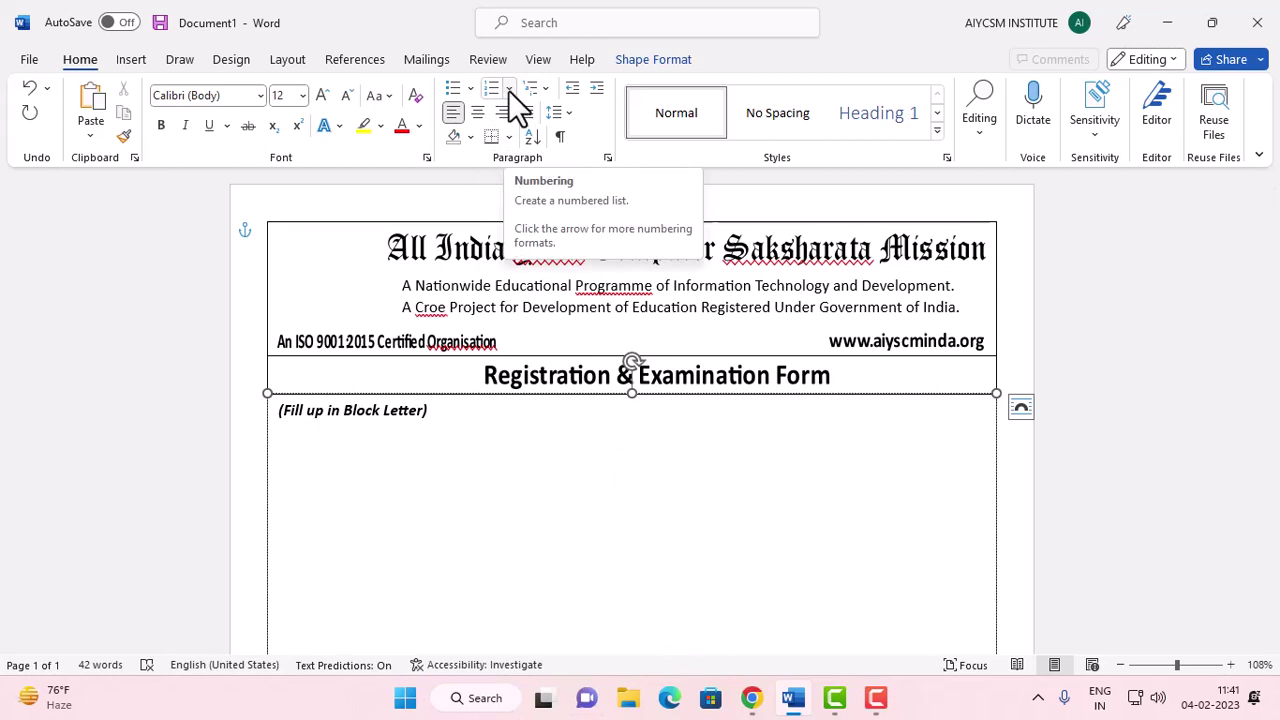
- Start a 1. 2. 3. numbered list at the left margin with 1.5 line spacing
left_click(508, 90)
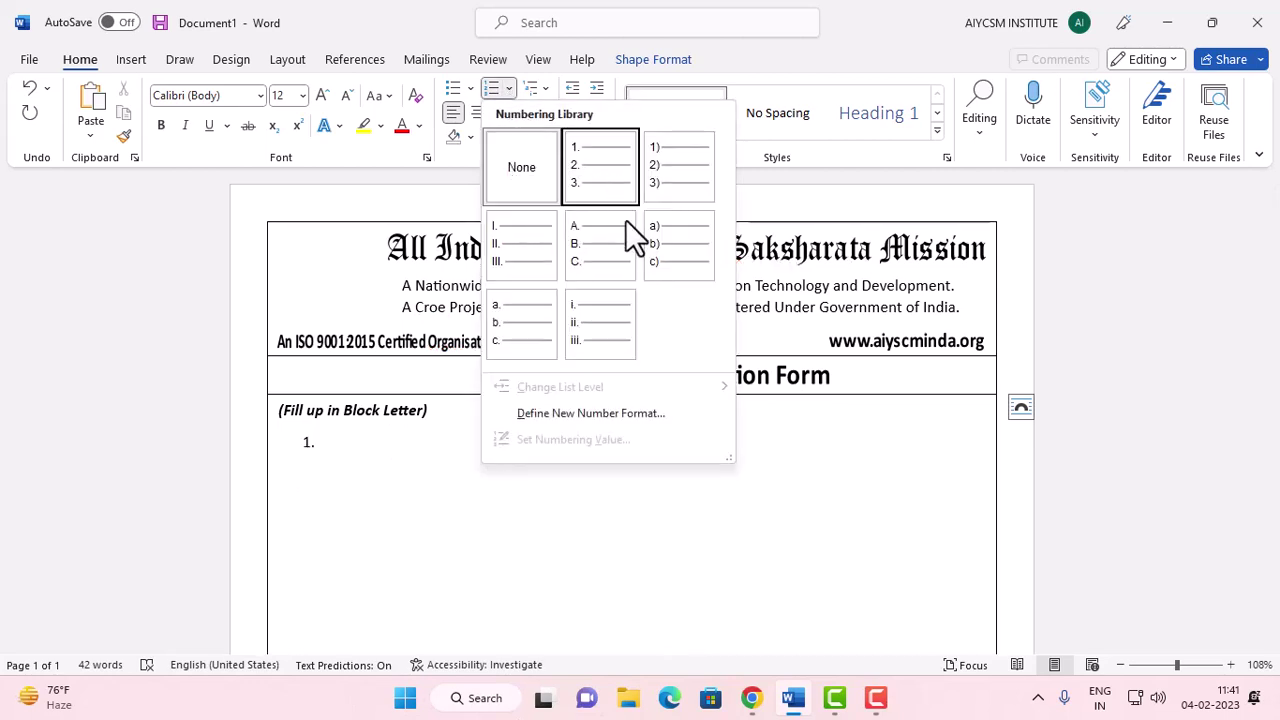
left_click(590, 178)
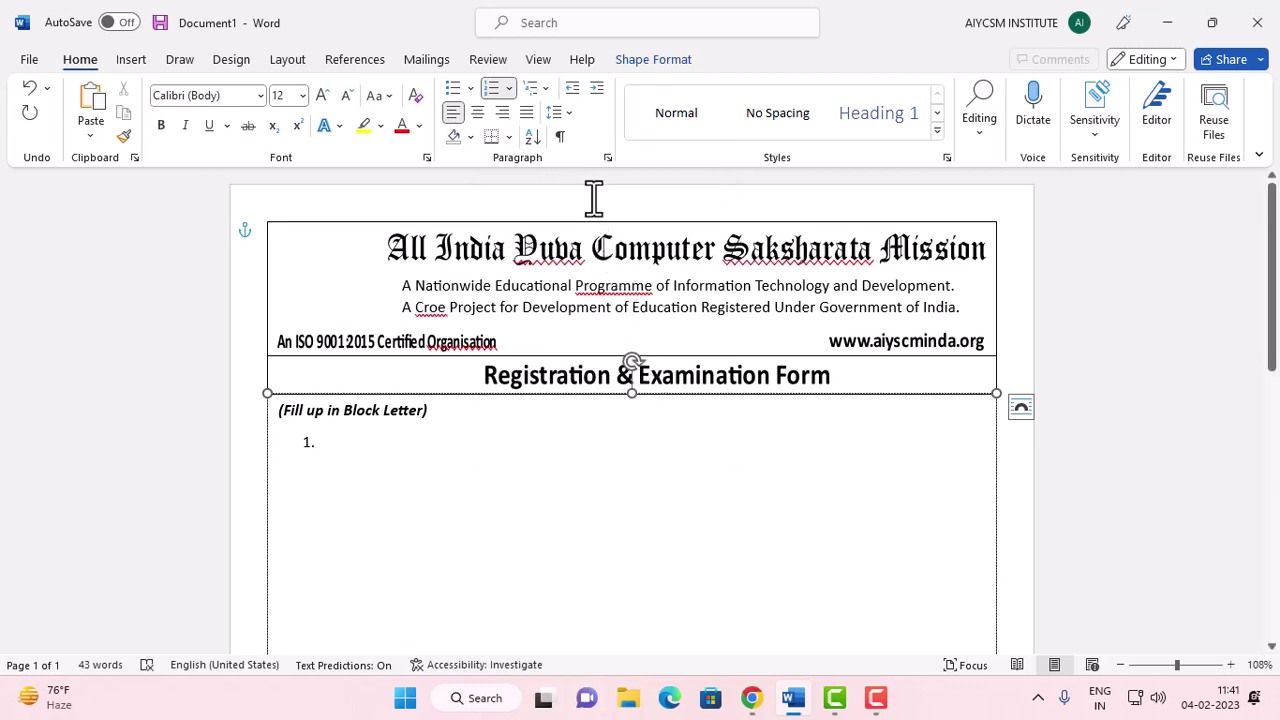
left_click(571, 93)
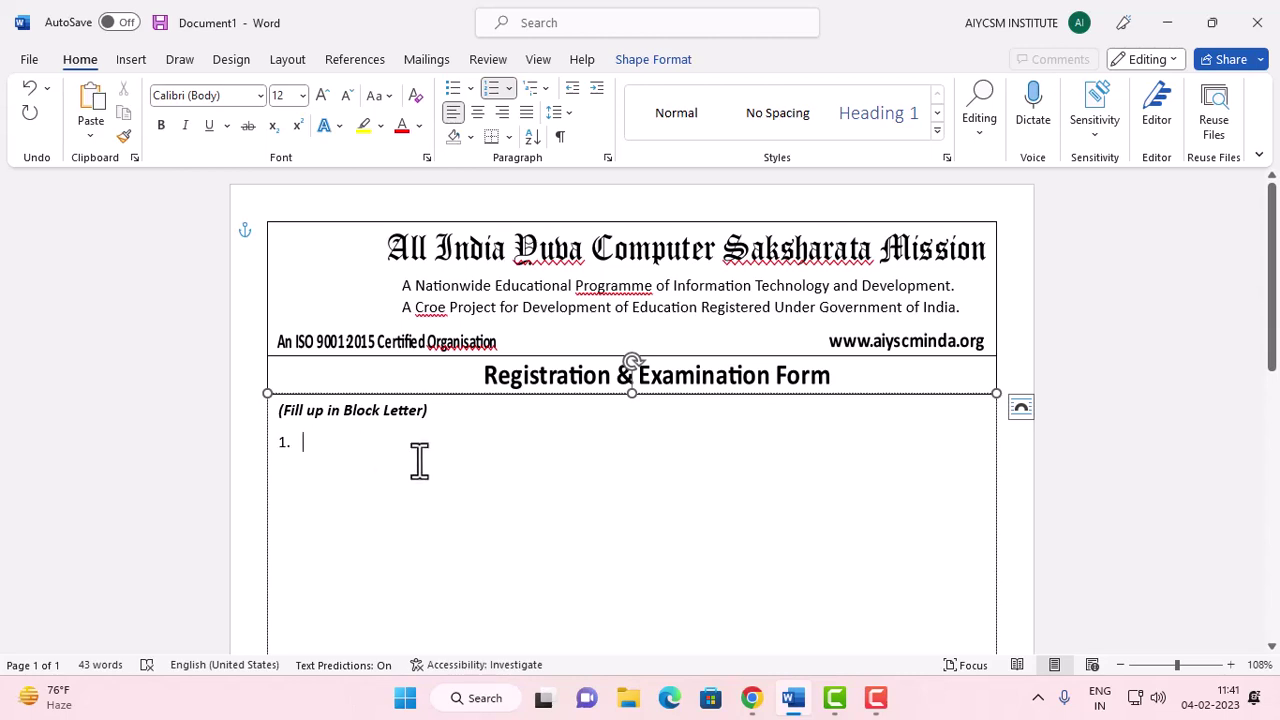
left_click(566, 114)
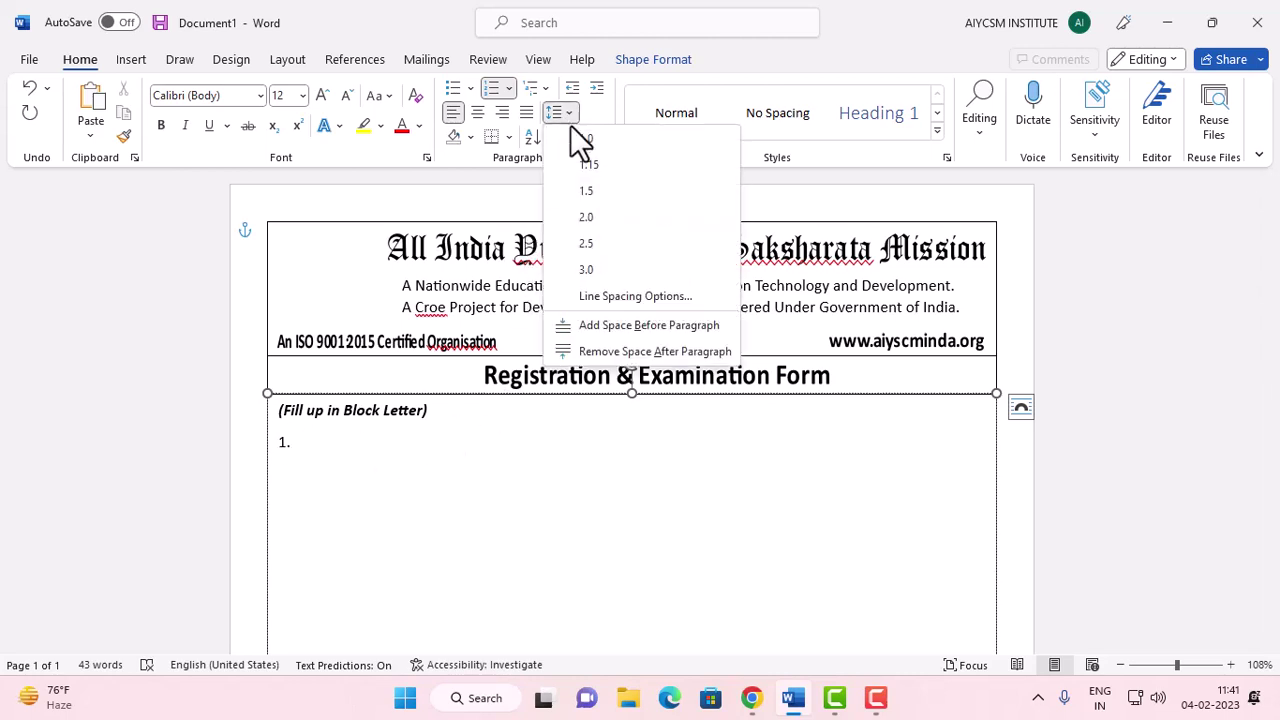
left_click(604, 196)
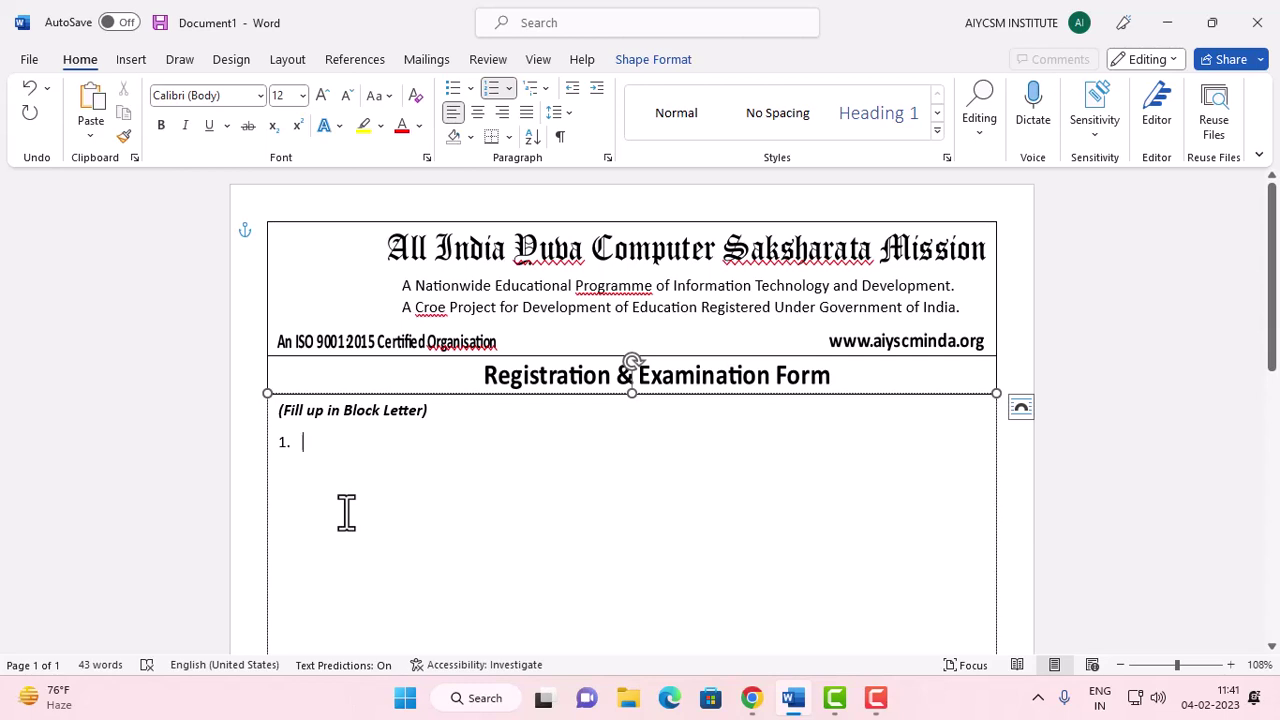
- Enter the twelve field labels from Course Name to Address, with colons after all but Category
type("Course Name :")
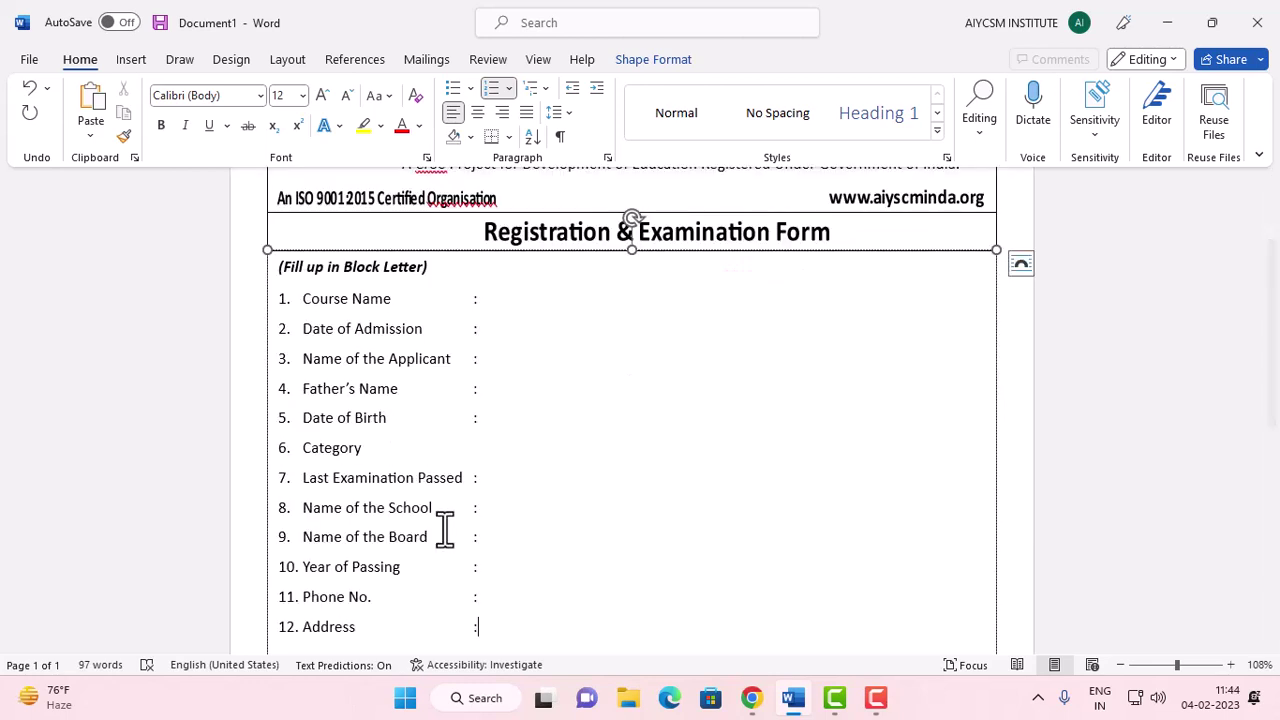
scroll(434, 460, "down", 1)
- Double-space the numbered form fields at 2.0 line spacing
scroll(434, 463, "down", 1)
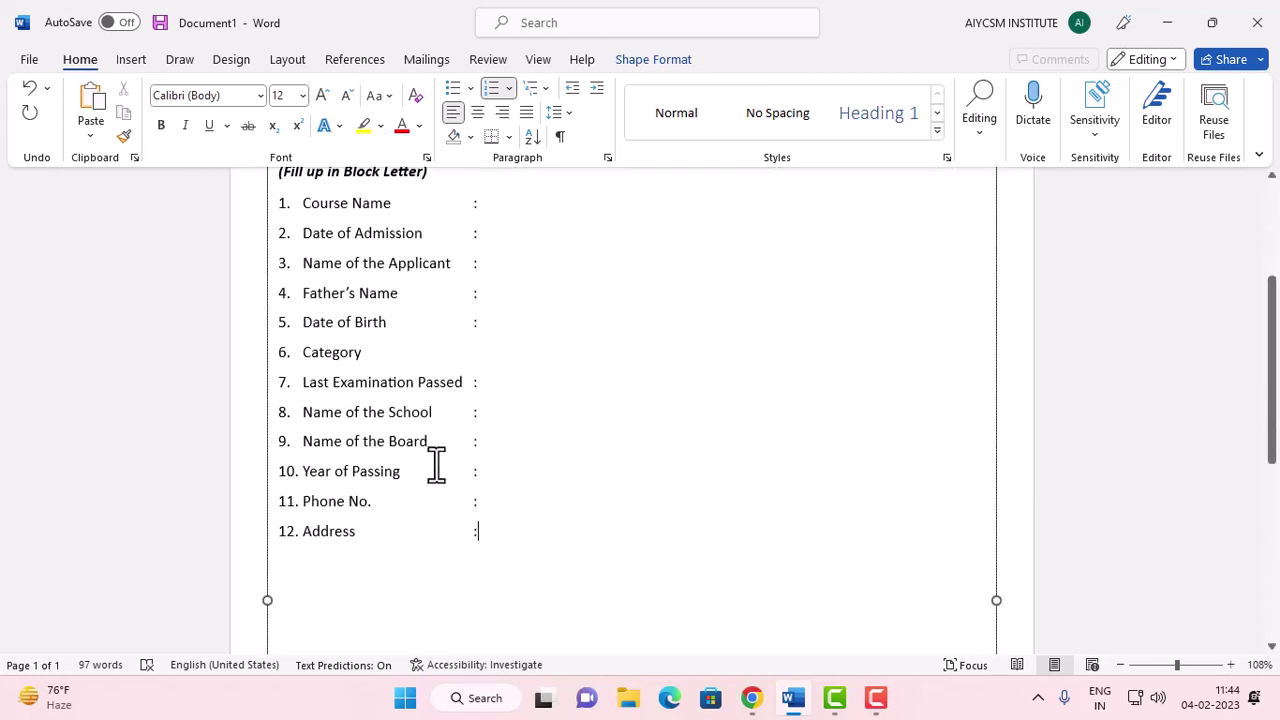
scroll(400, 412, "up", 1)
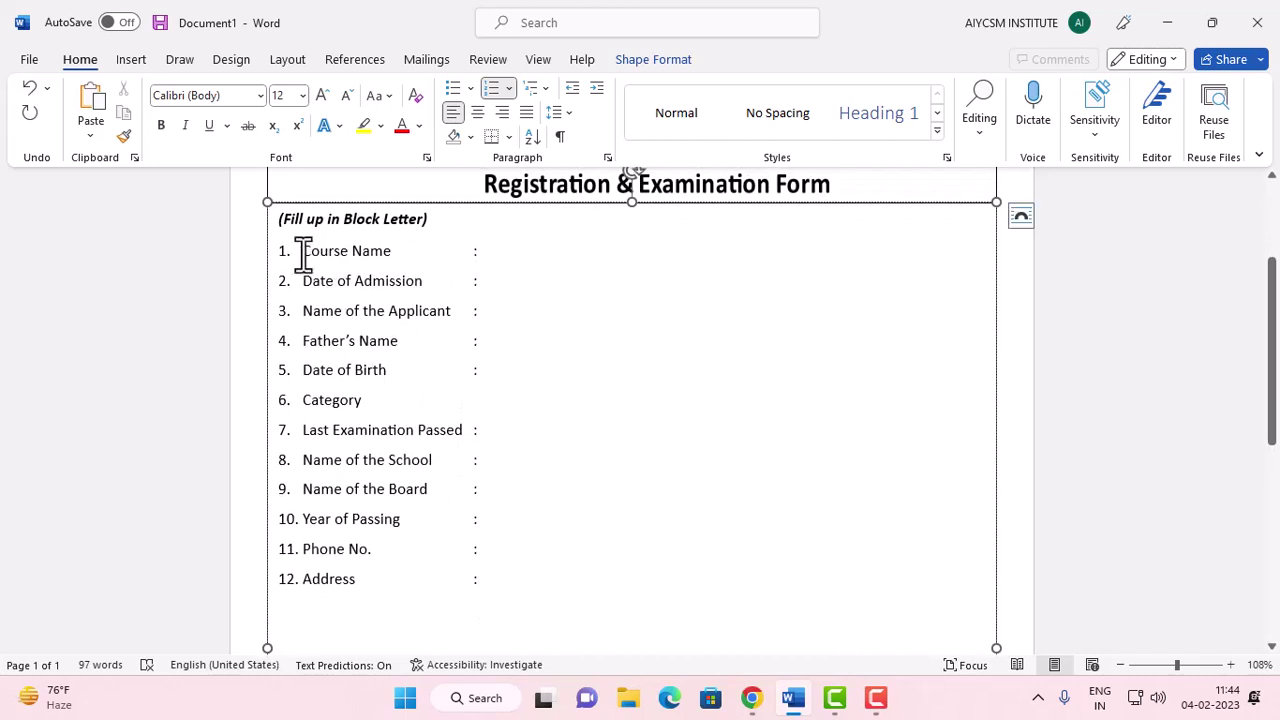
left_click_drag(303, 252, 500, 590)
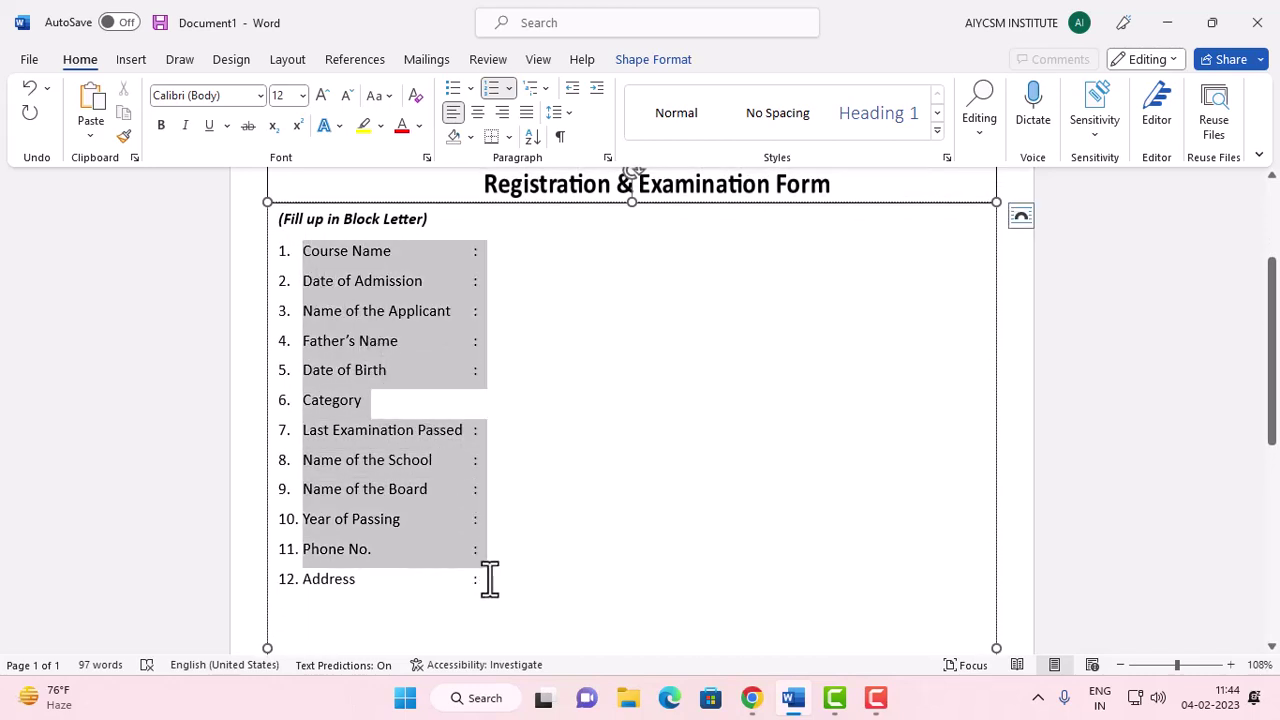
left_click(566, 108)
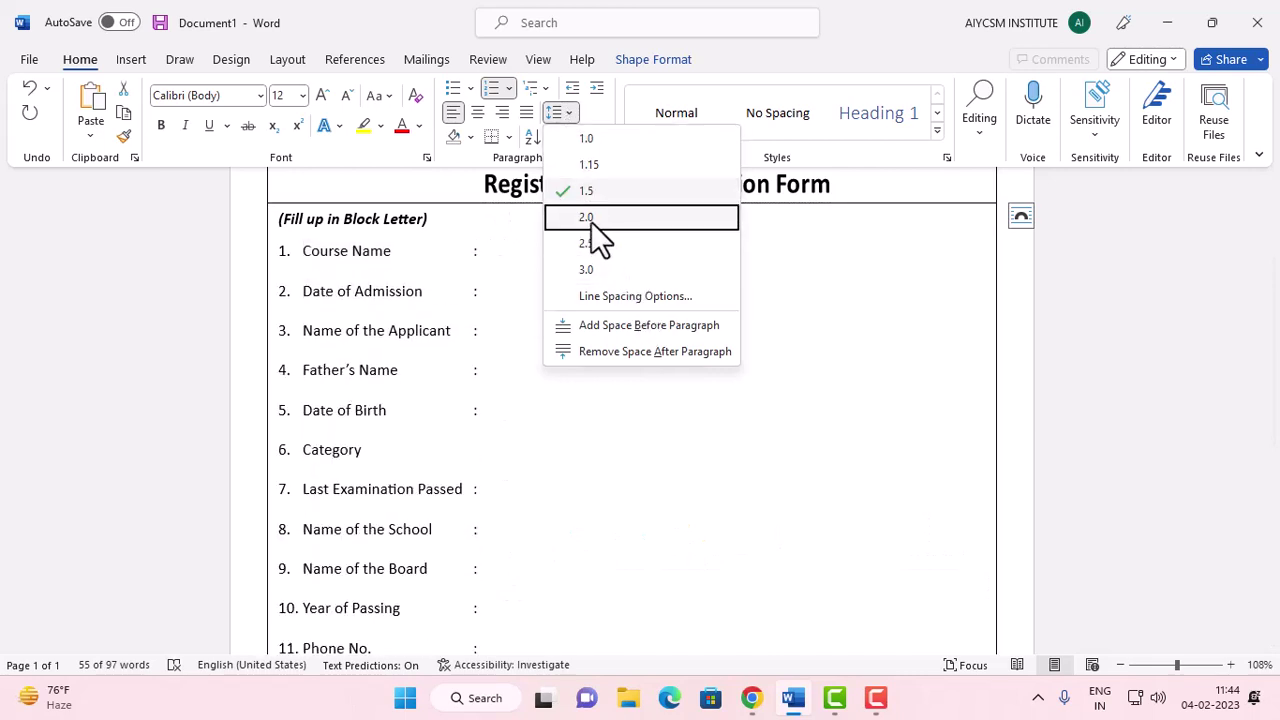
left_click(591, 221)
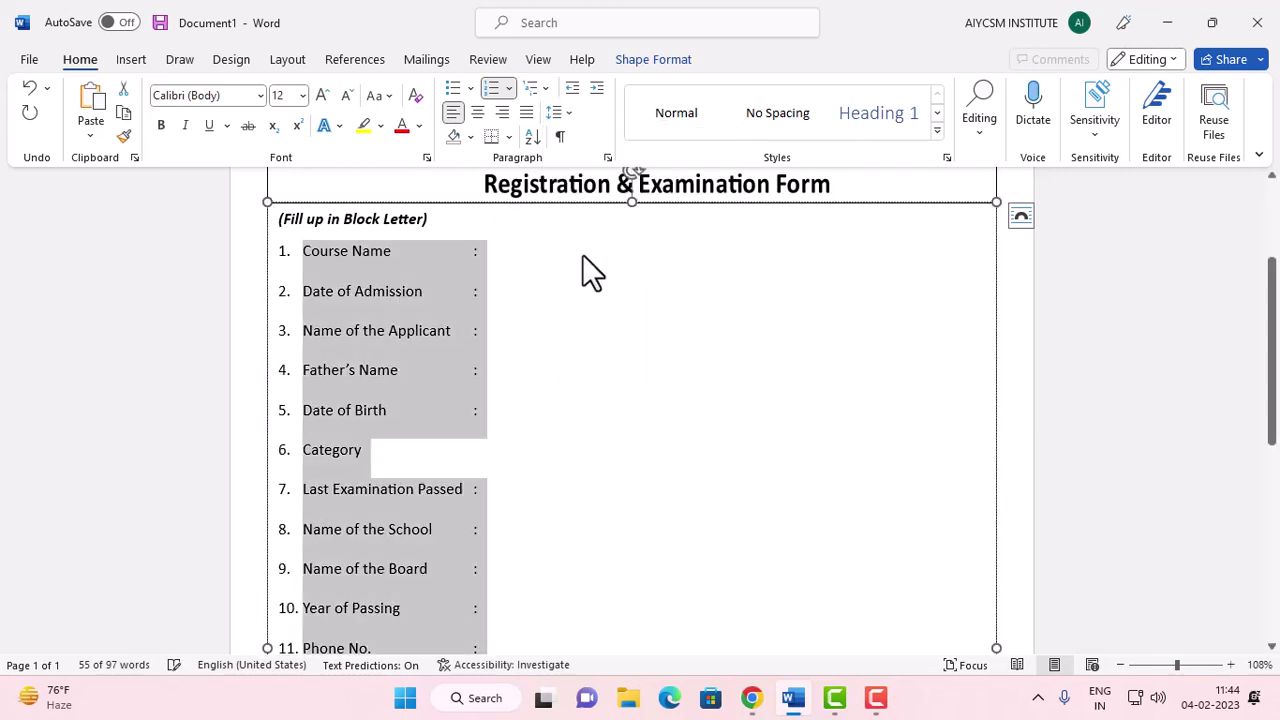
- Start an empty item 13 below the Address field
scroll(558, 500, "down", 5)
scroll(559, 501, "down", 2)
scroll(560, 501, "down", 2)
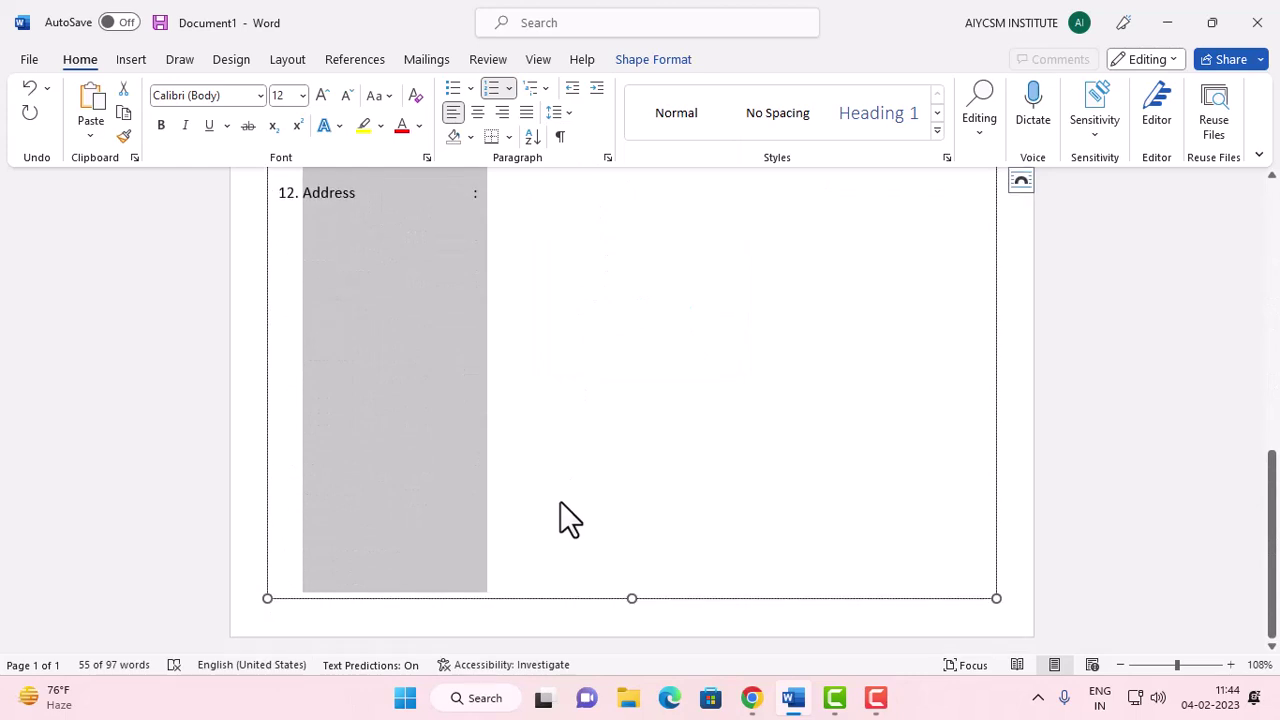
scroll(560, 501, "up", 2)
scroll(560, 501, "up", 3)
left_click(585, 530)
key("Return")
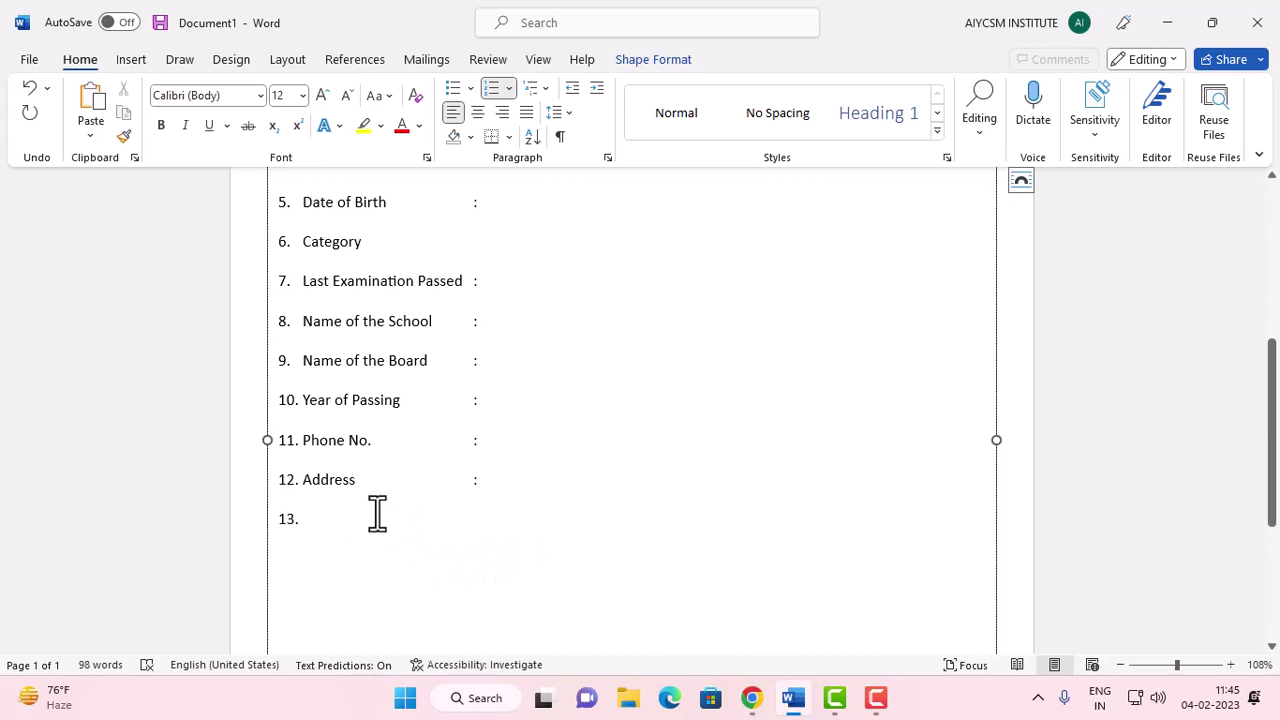
- Add an unnumbered 'Documents Required' line and start a round-bulleted list beneath it
key("Return")
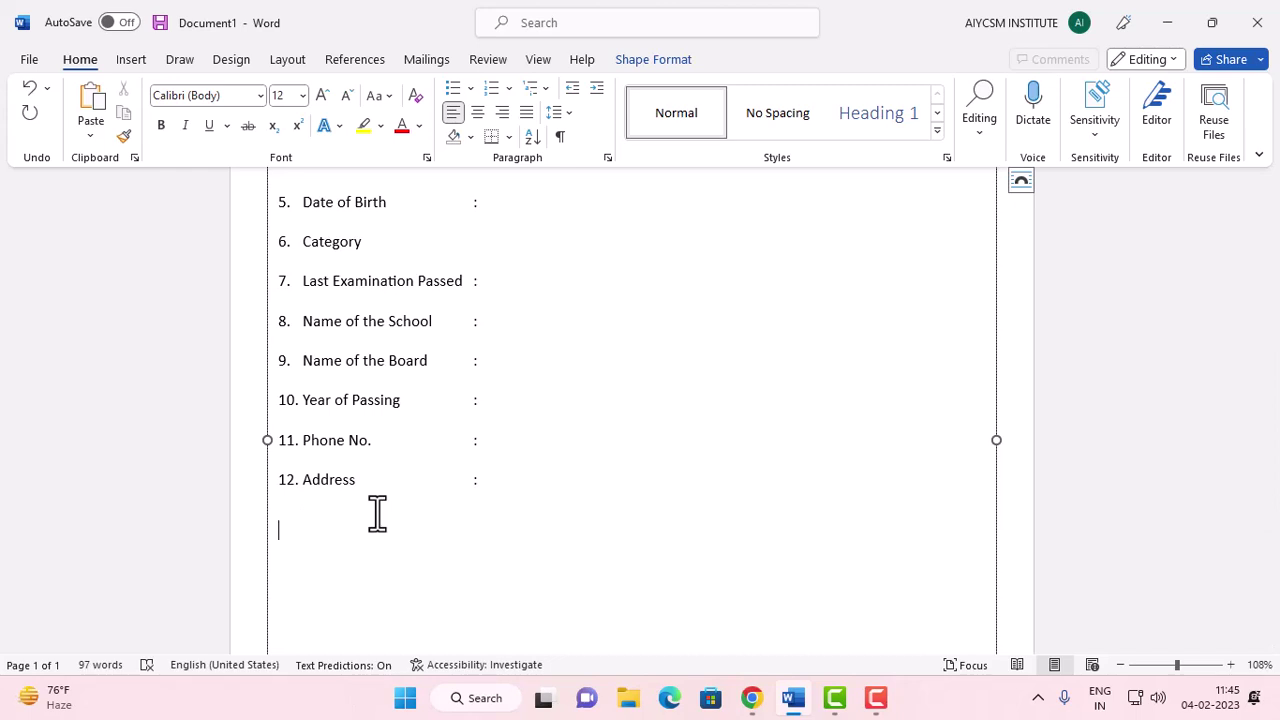
type("Documents Required")
scroll(434, 495, "down", 1)
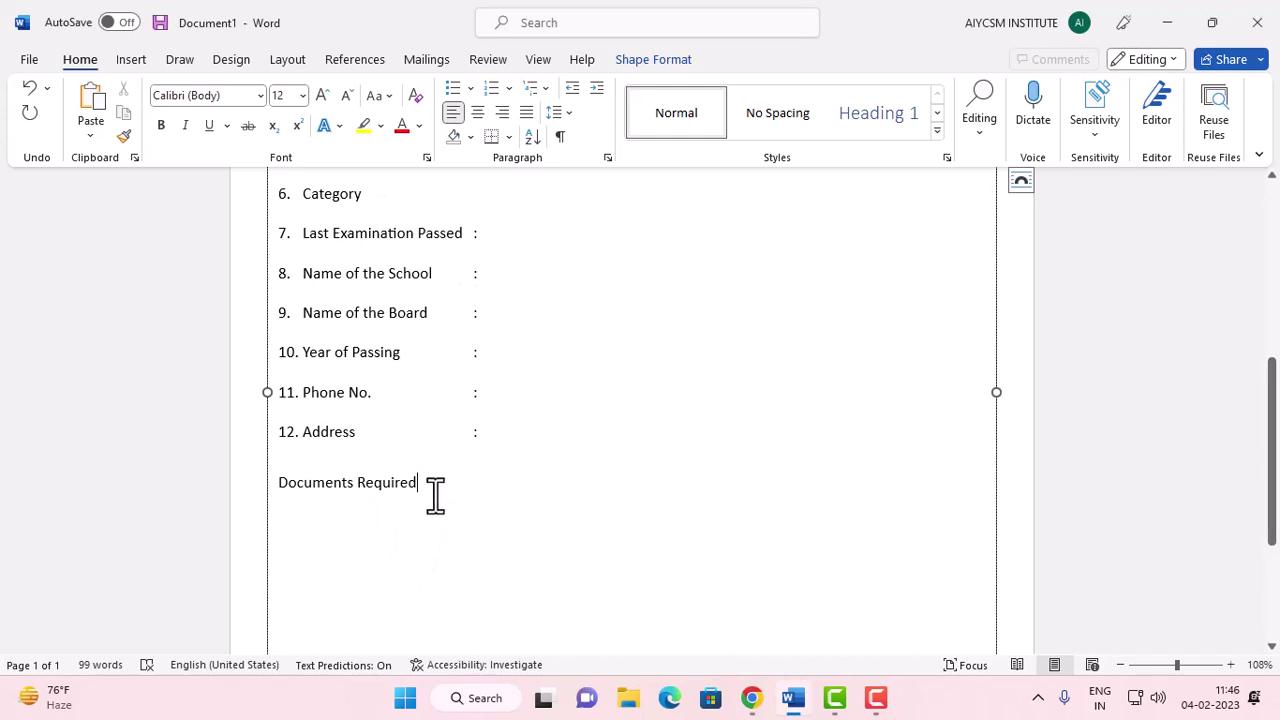
key("Return")
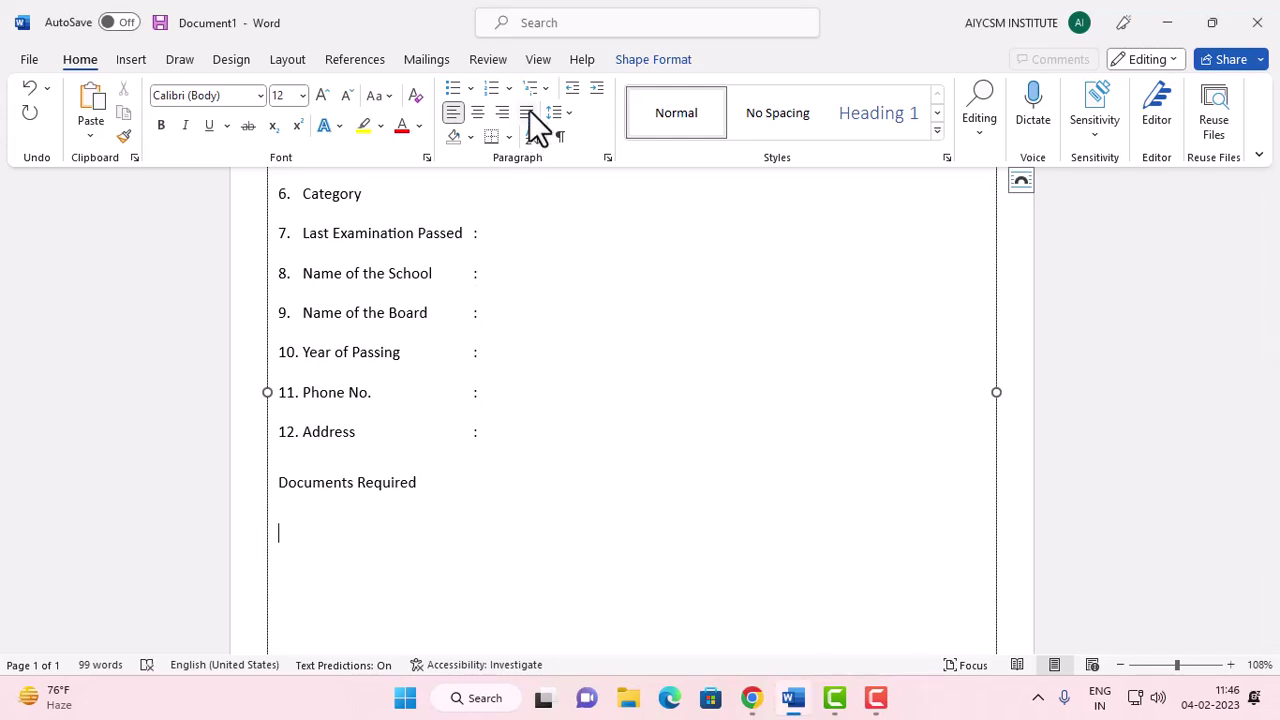
left_click(470, 90)
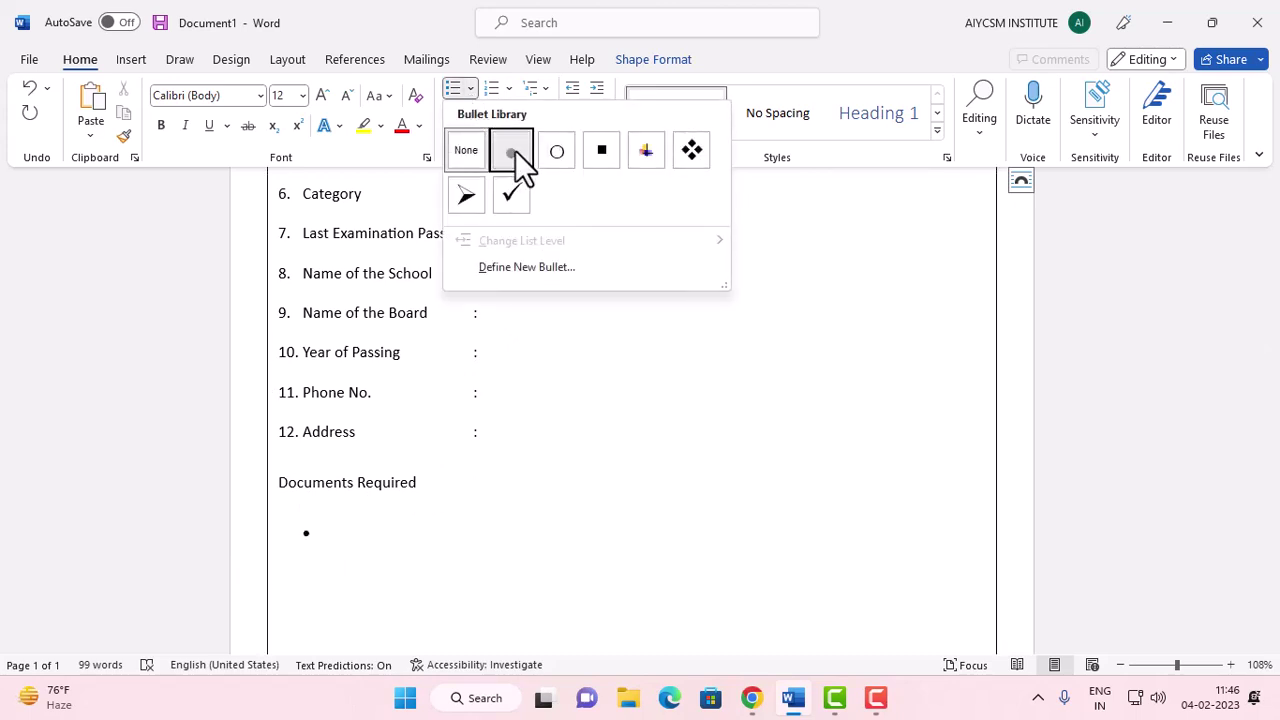
left_click(515, 150)
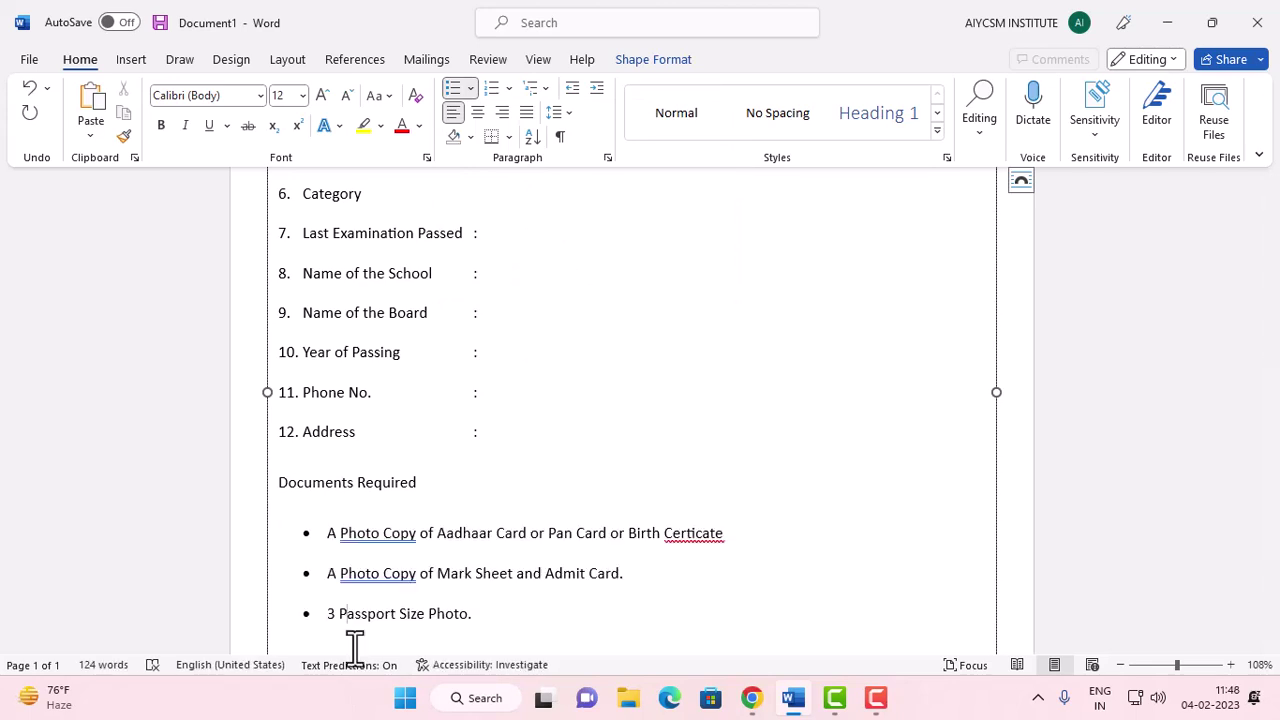
scroll(355, 645, "down", 2)
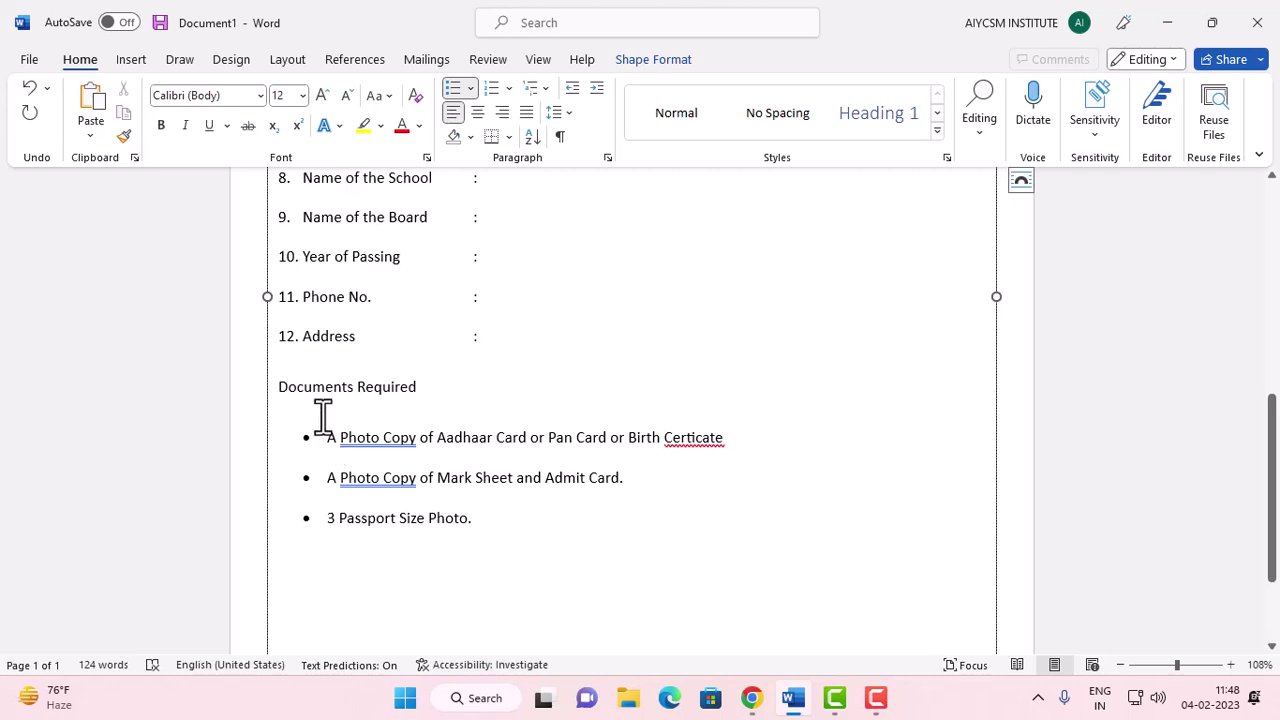
- Set the Documents Required heading and its bullets to 1.5 line spacing
left_click_drag(281, 387, 495, 517)
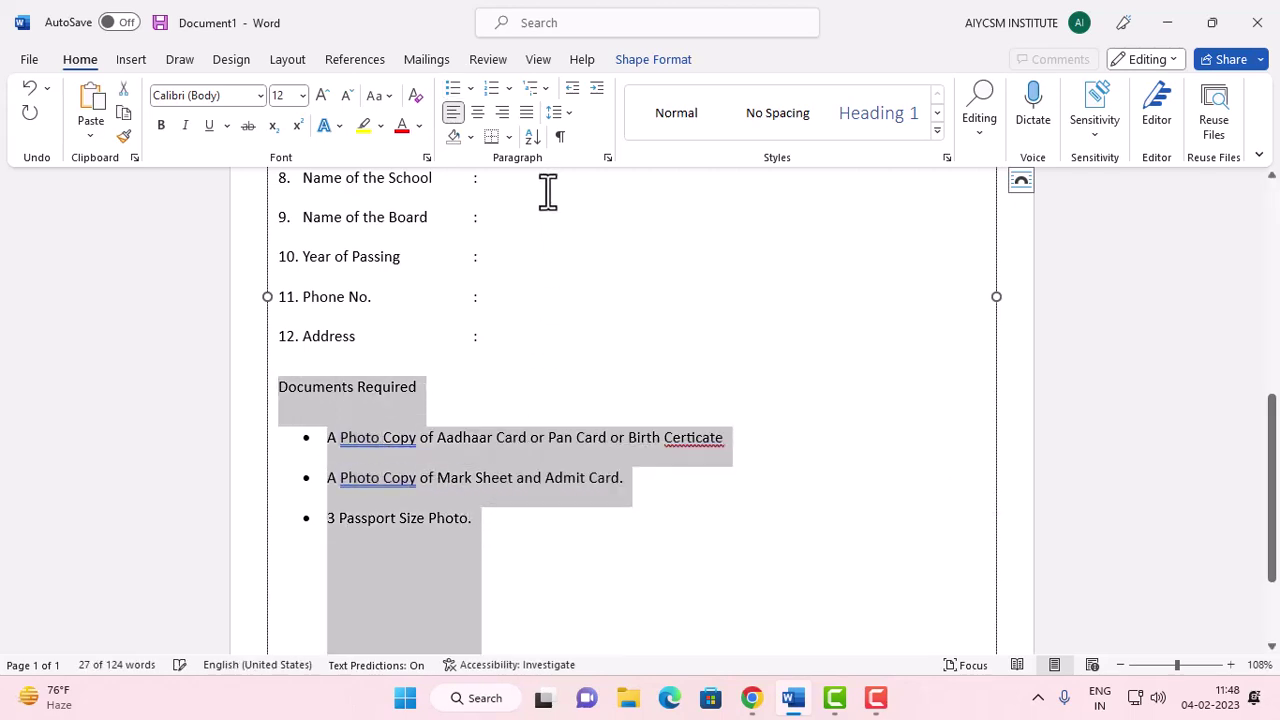
left_click(568, 121)
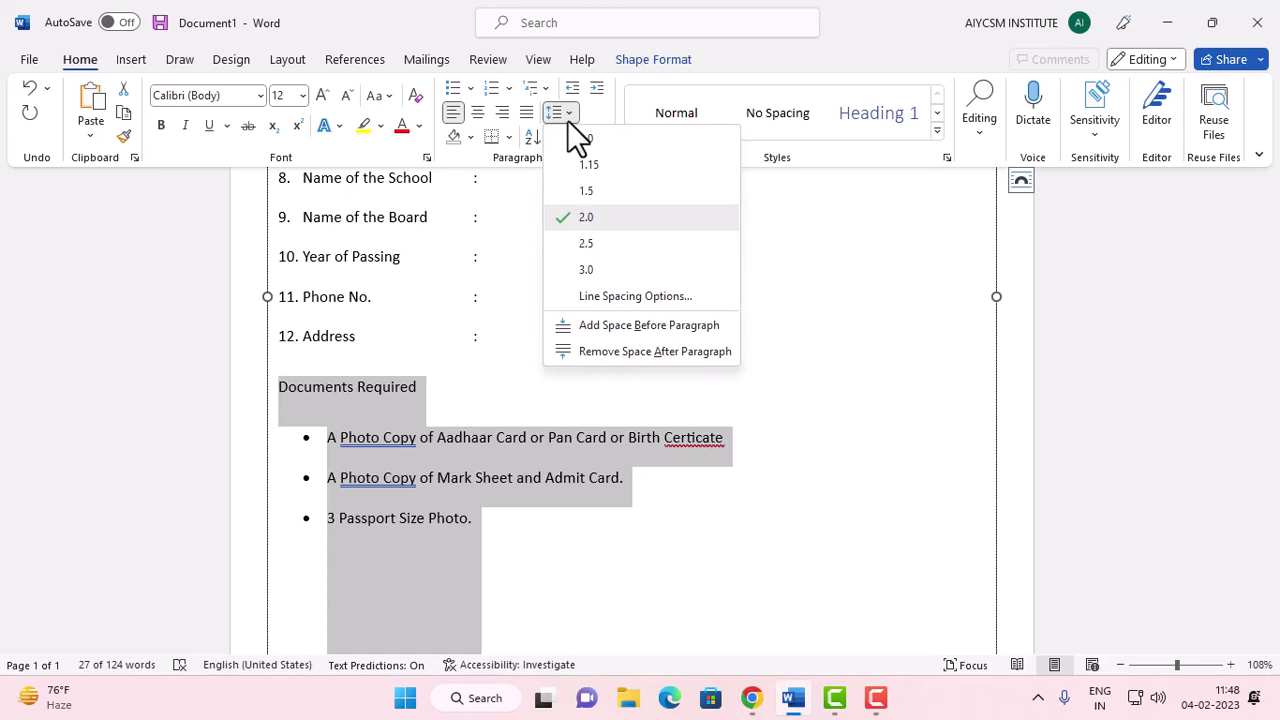
left_click(587, 168)
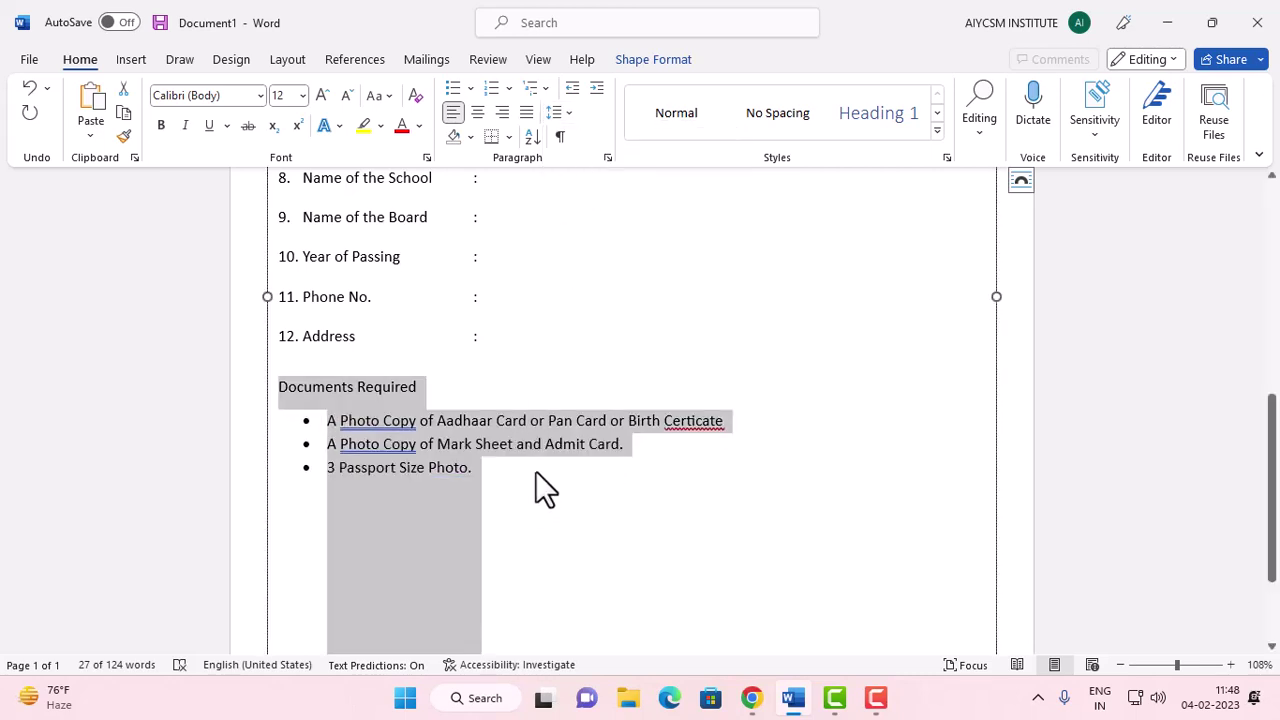
left_click(542, 93)
left_click(540, 94)
left_click(560, 115)
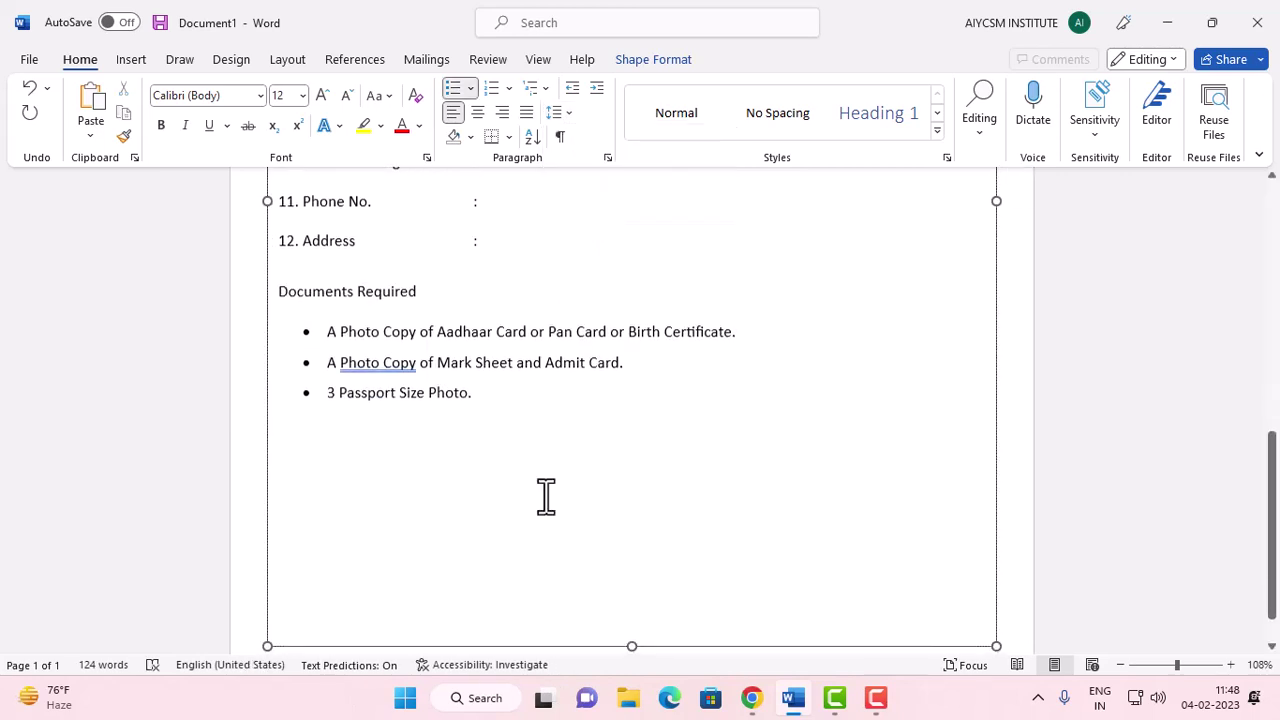
left_click(489, 400)
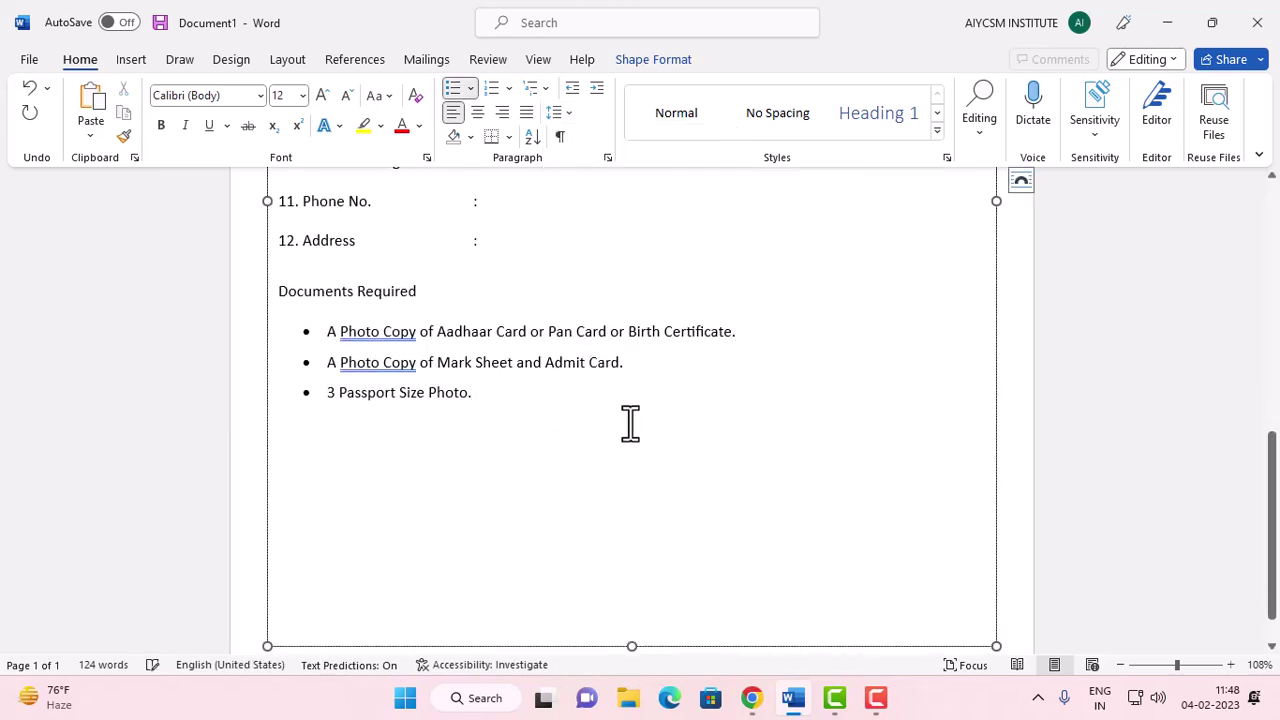
- Bold the heading, then add an unbulleted bold 'Declaration of the Applicant /Student /Candidate' line
left_click_drag(424, 290, 292, 288)
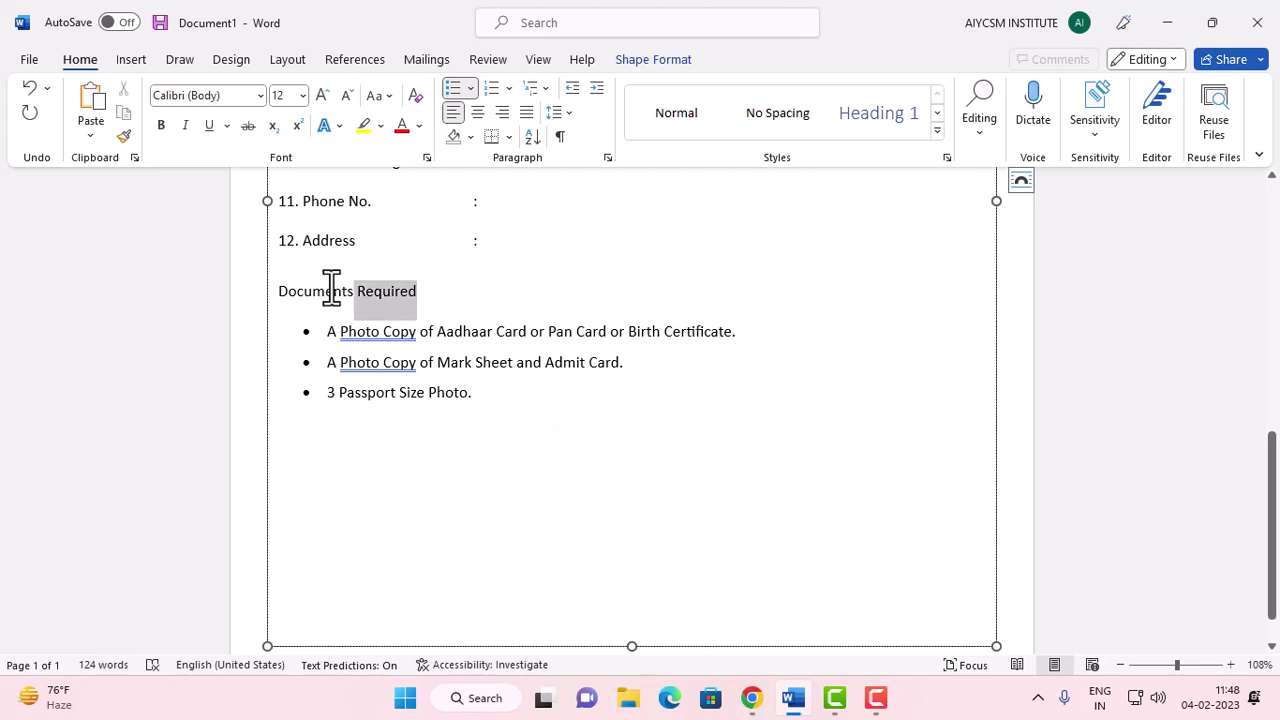
left_click(160, 126)
left_click(490, 400)
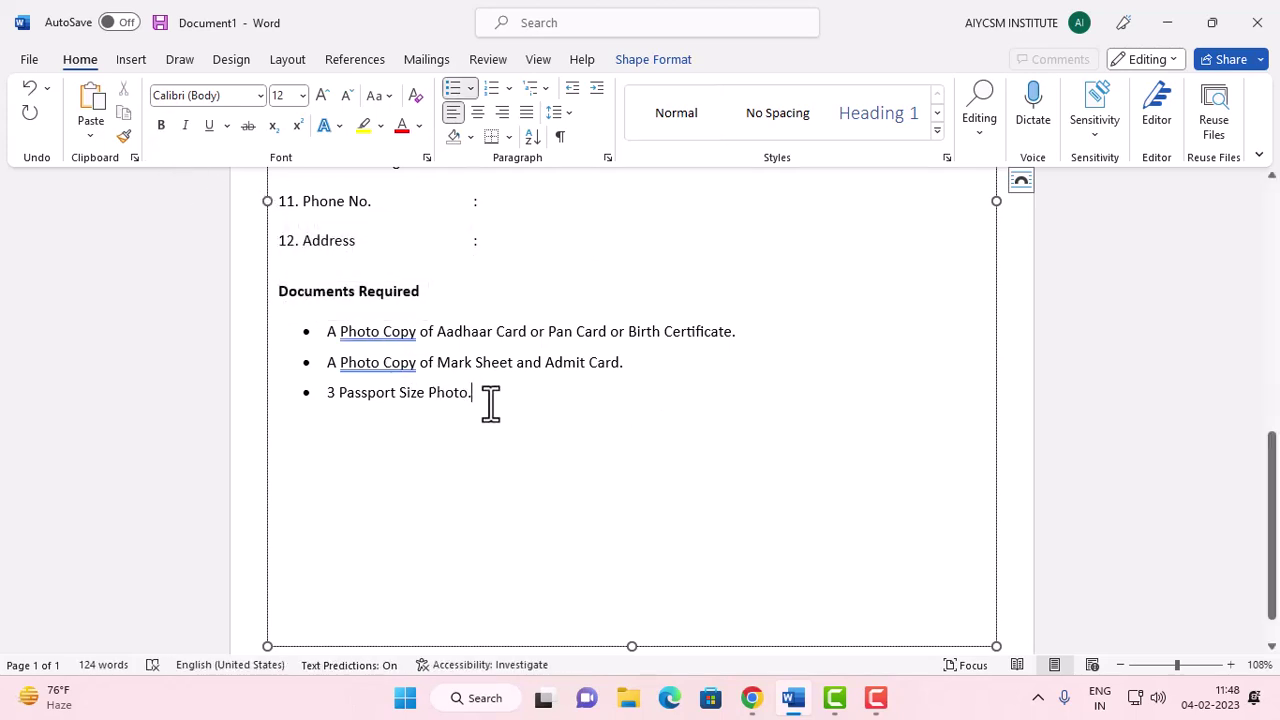
key("Return")
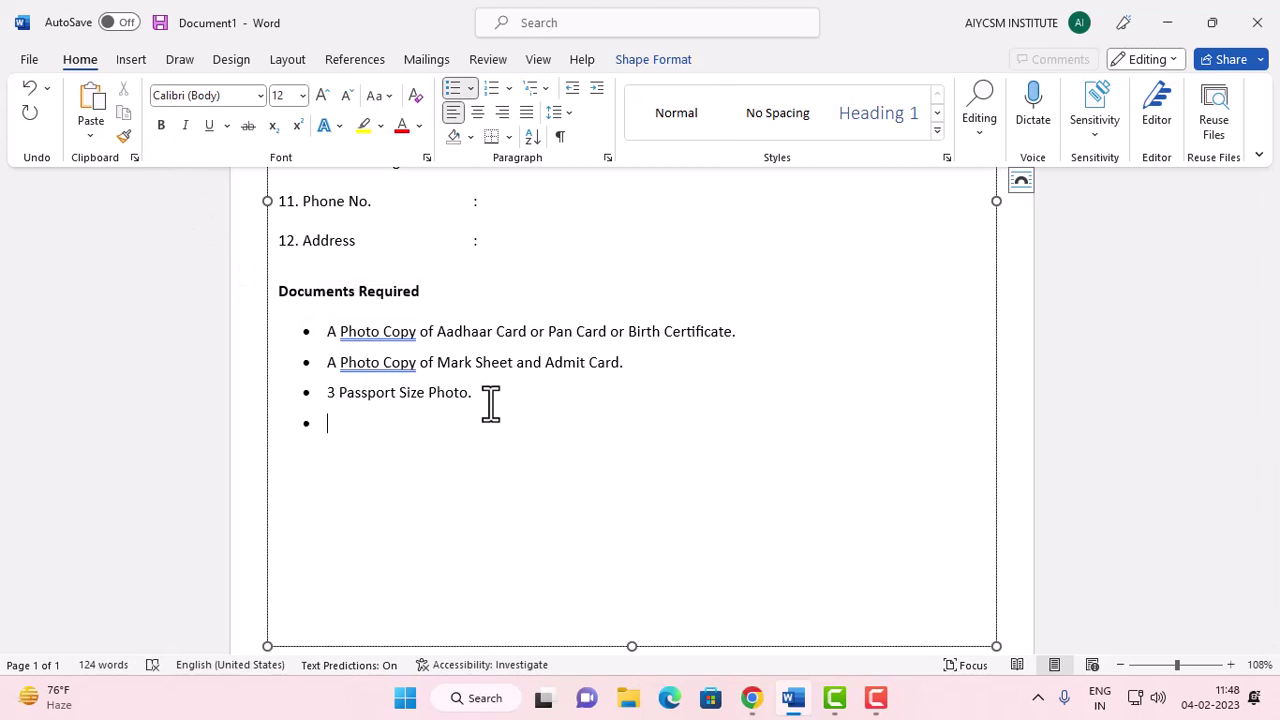
key("Return")
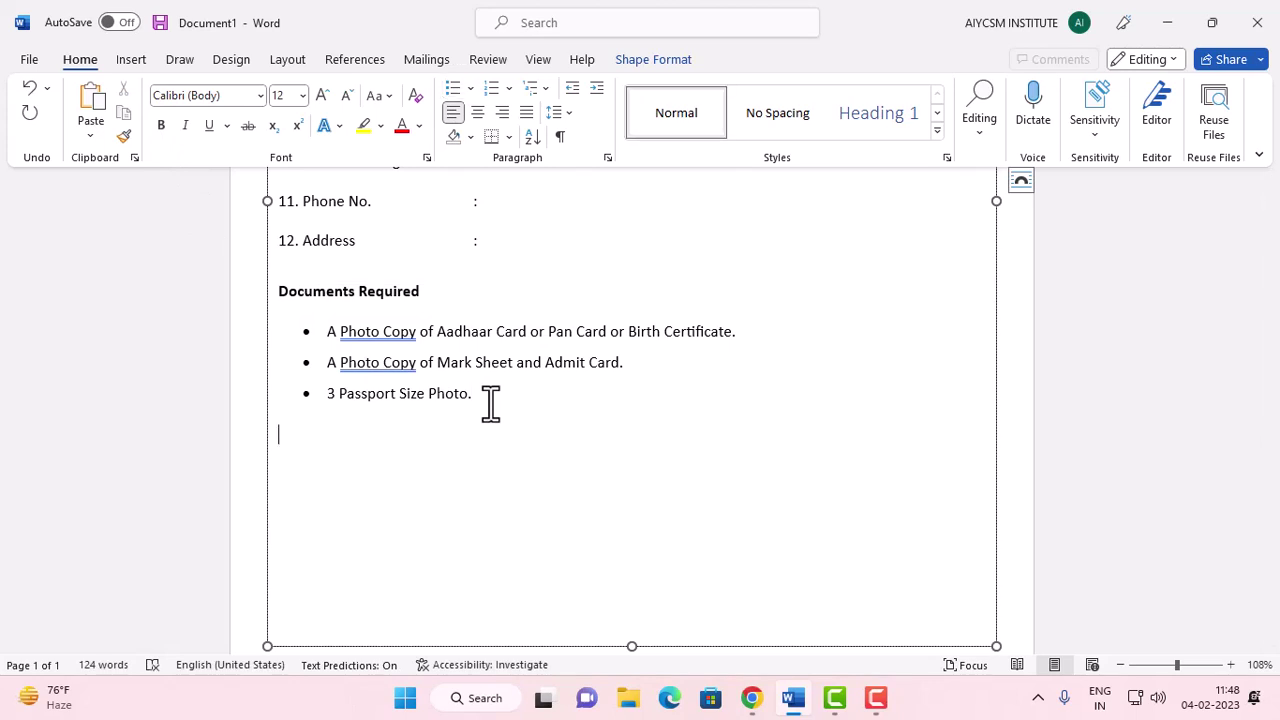
key("ctrl+b")
type("Declaration of the Applicant /Student /Candidate")
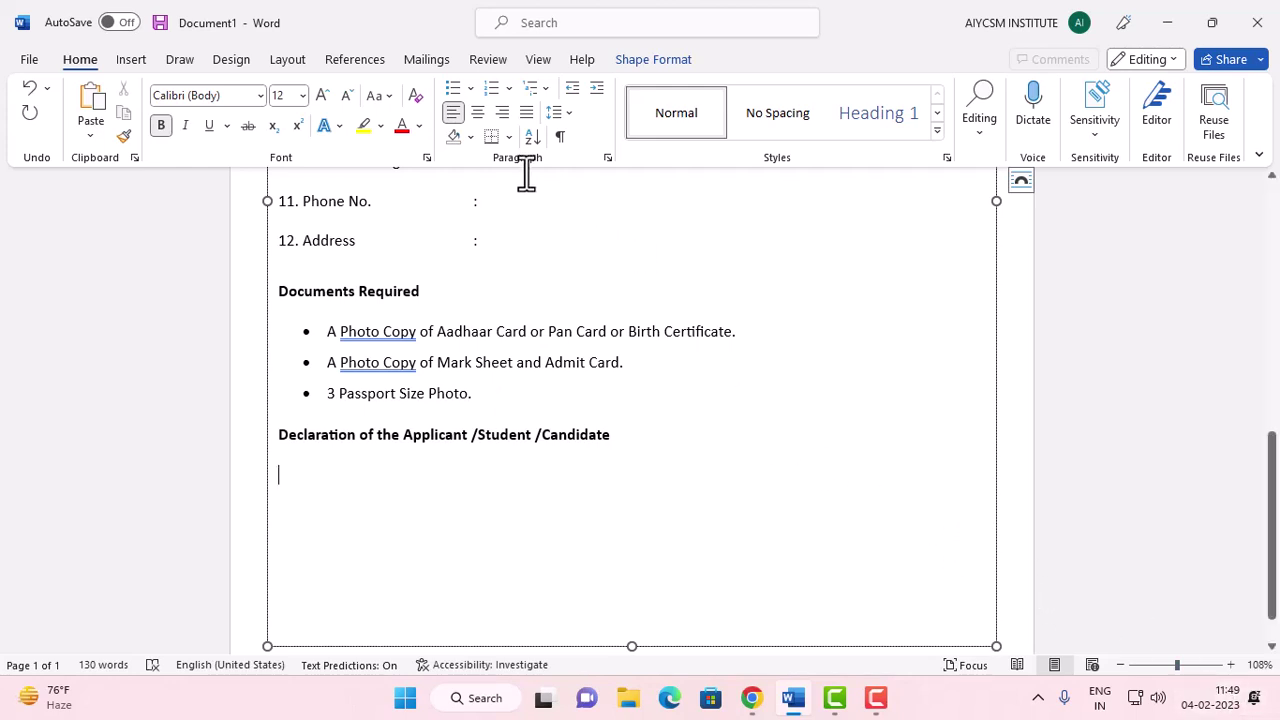
- Write the declaration paragraph in regular text and remove the space after its heading
left_click(165, 130)
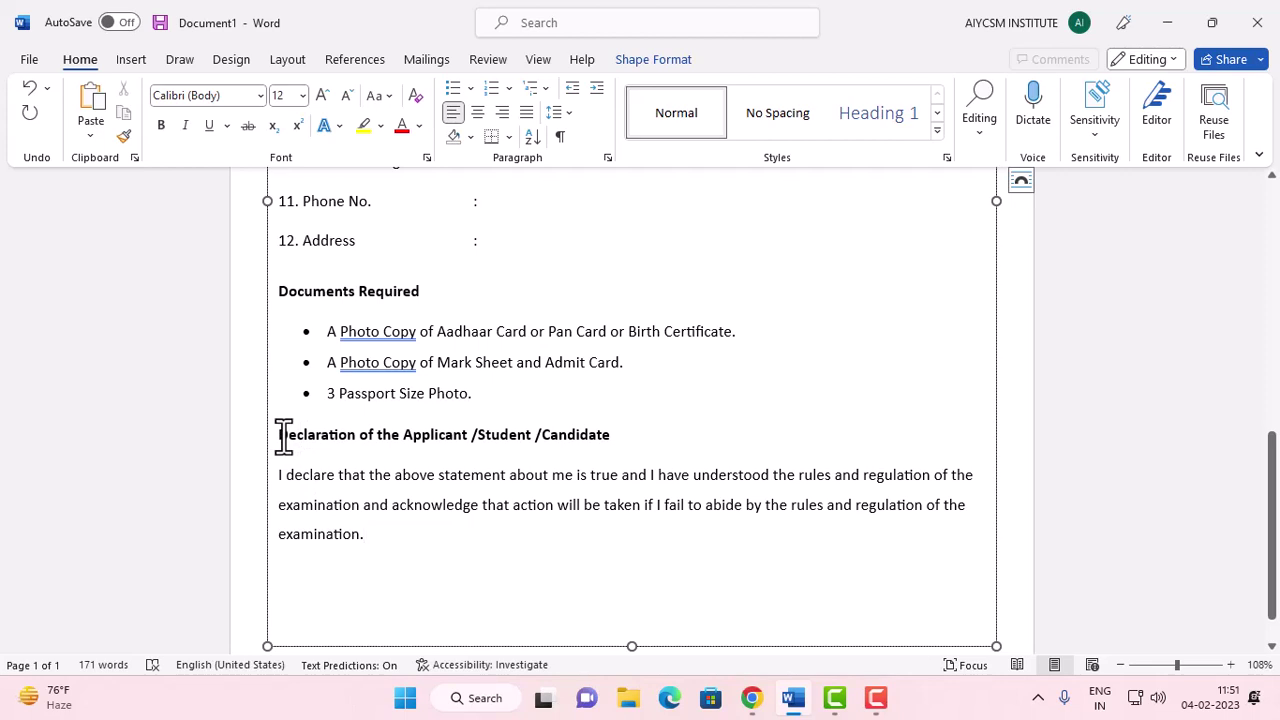
left_click_drag(284, 436, 322, 445)
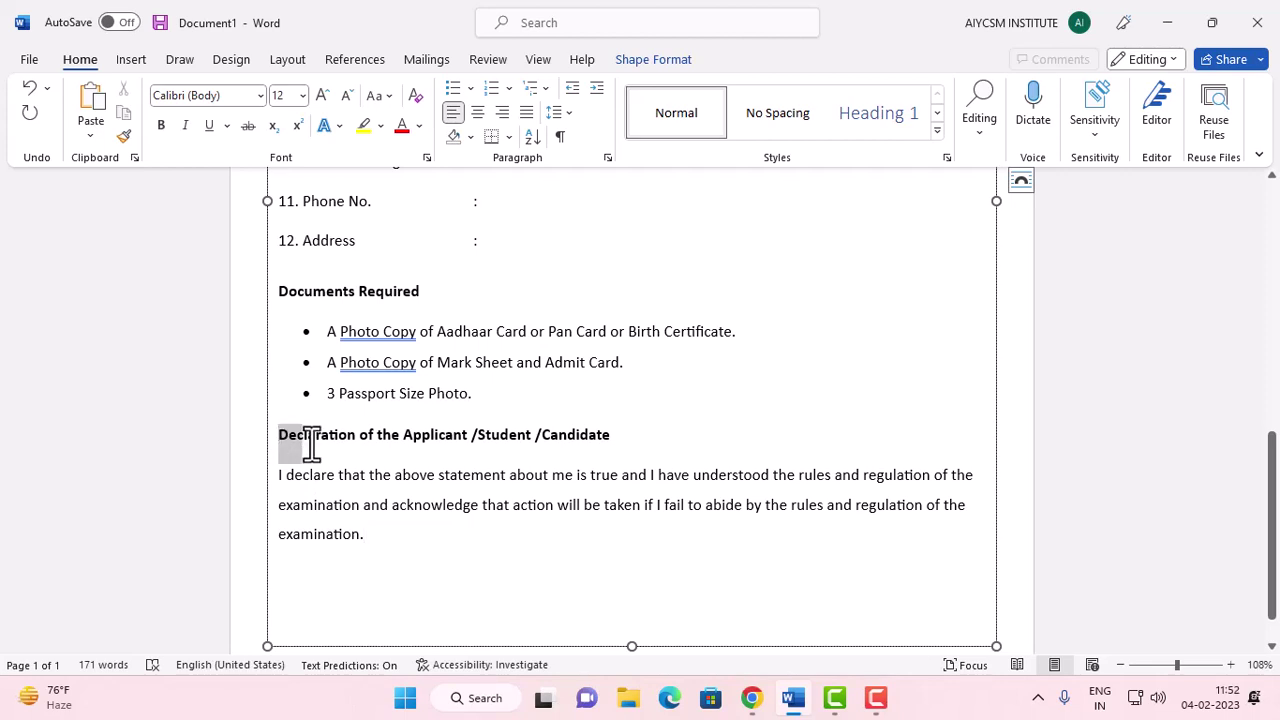
left_click(566, 113)
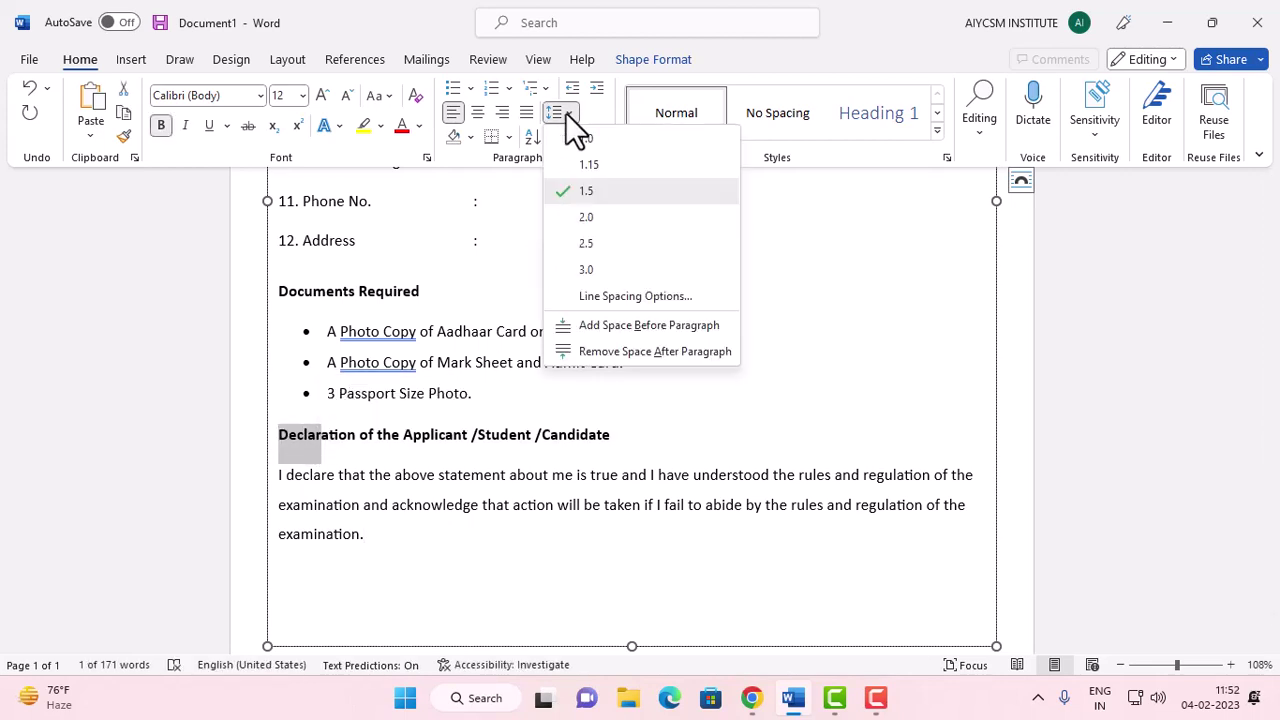
left_click(600, 352)
left_click(411, 528)
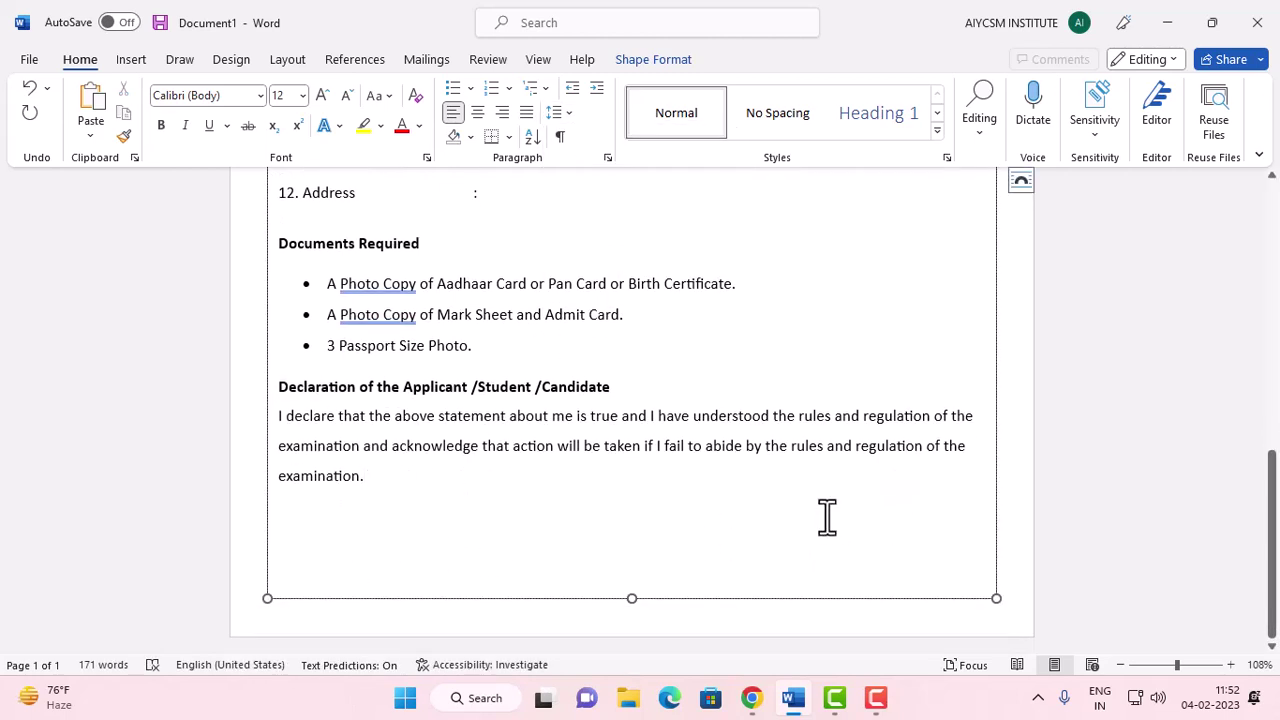
- Draw a text box below the declaration with No Fill and No Outline
left_click(133, 62)
left_click(264, 92)
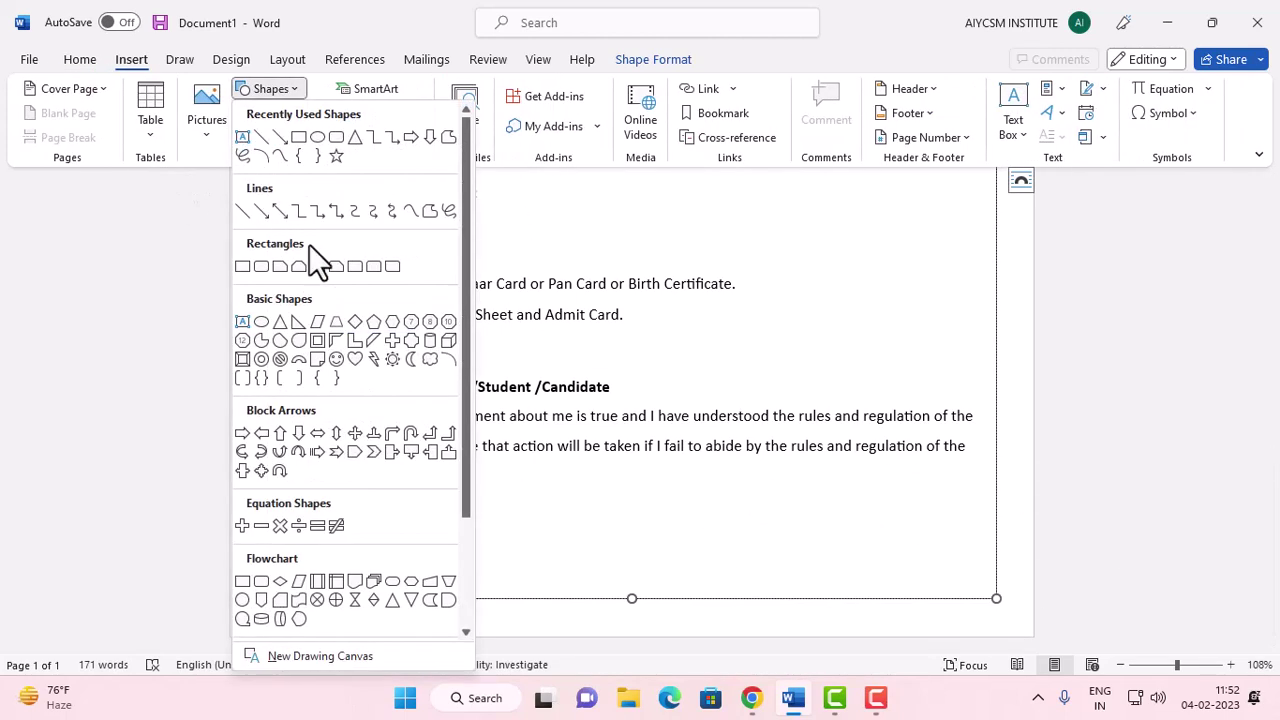
left_click(243, 134)
left_click_drag(417, 470, 721, 572)
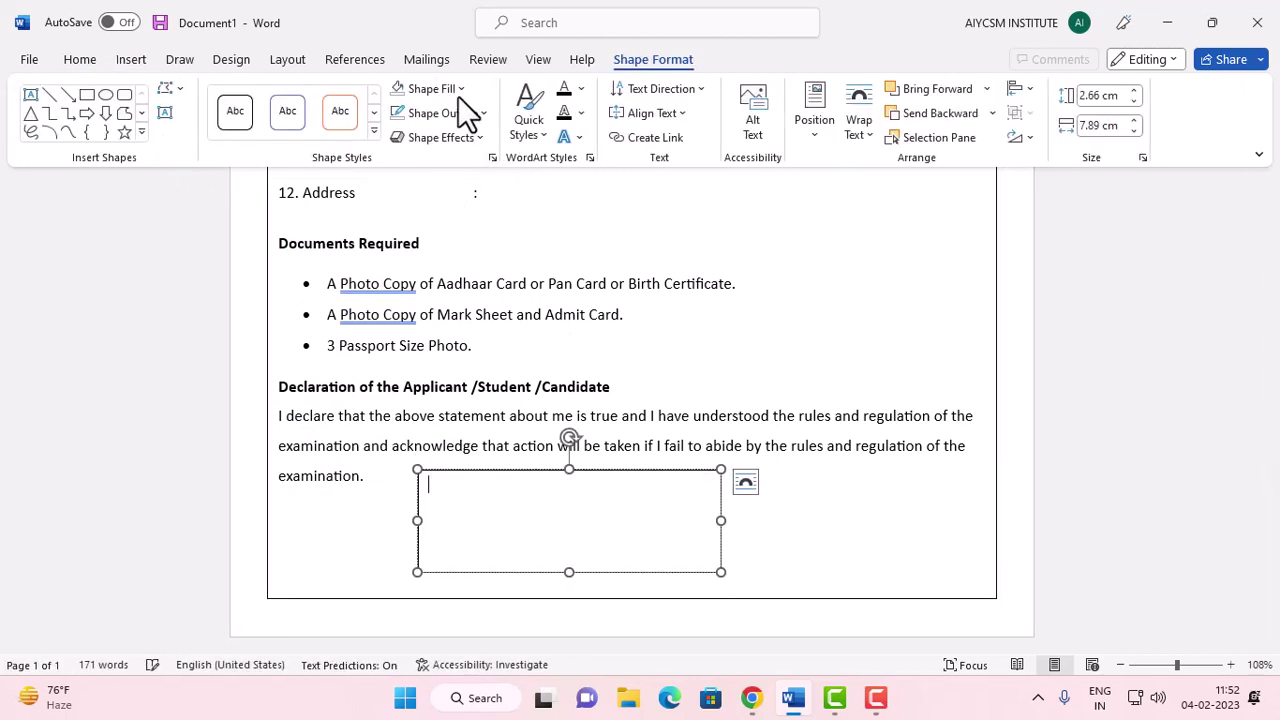
left_click(450, 89)
left_click(442, 296)
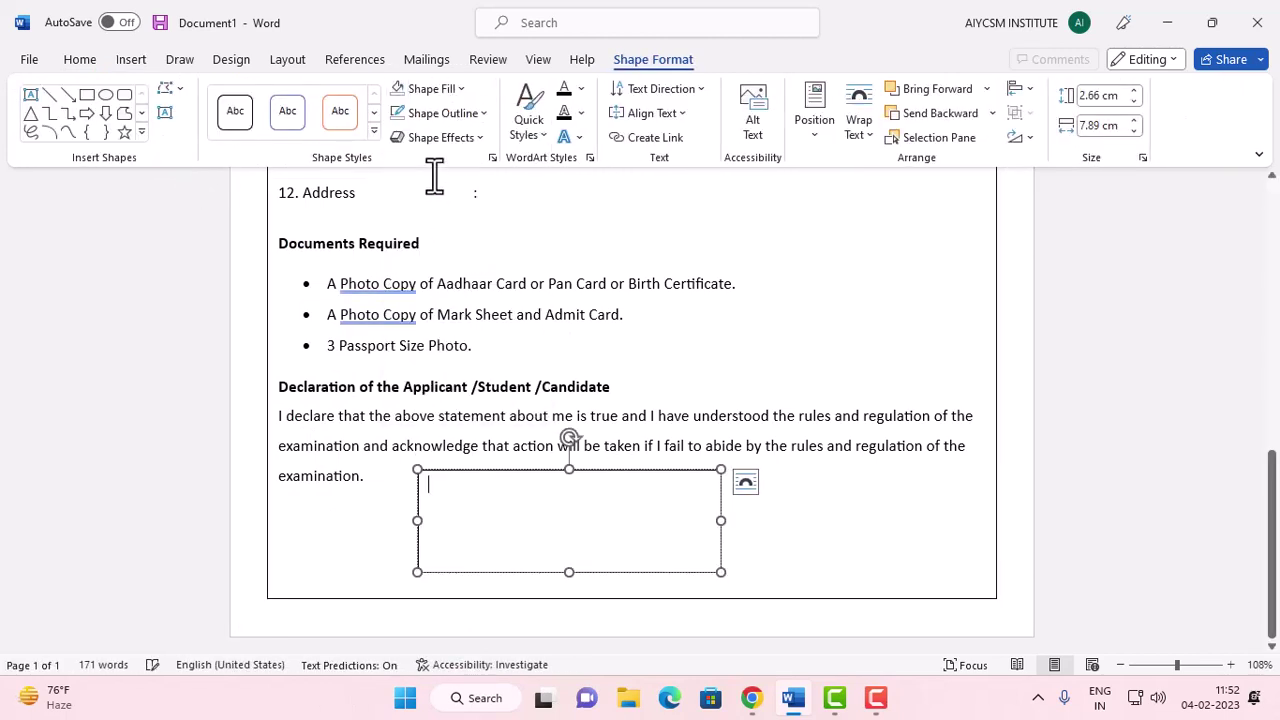
left_click(430, 114)
left_click(439, 321)
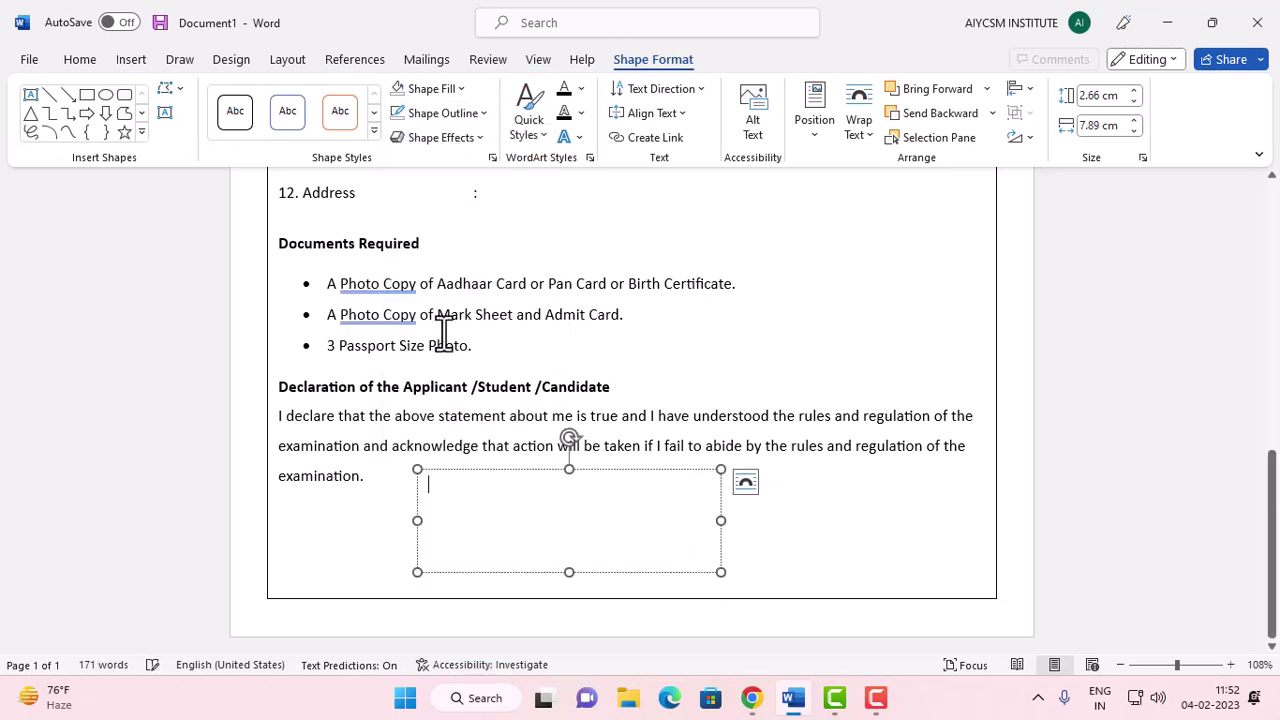
- Label it 'Signature of the Student', add a top border line, and move it down-left
type("Signature of the Student")
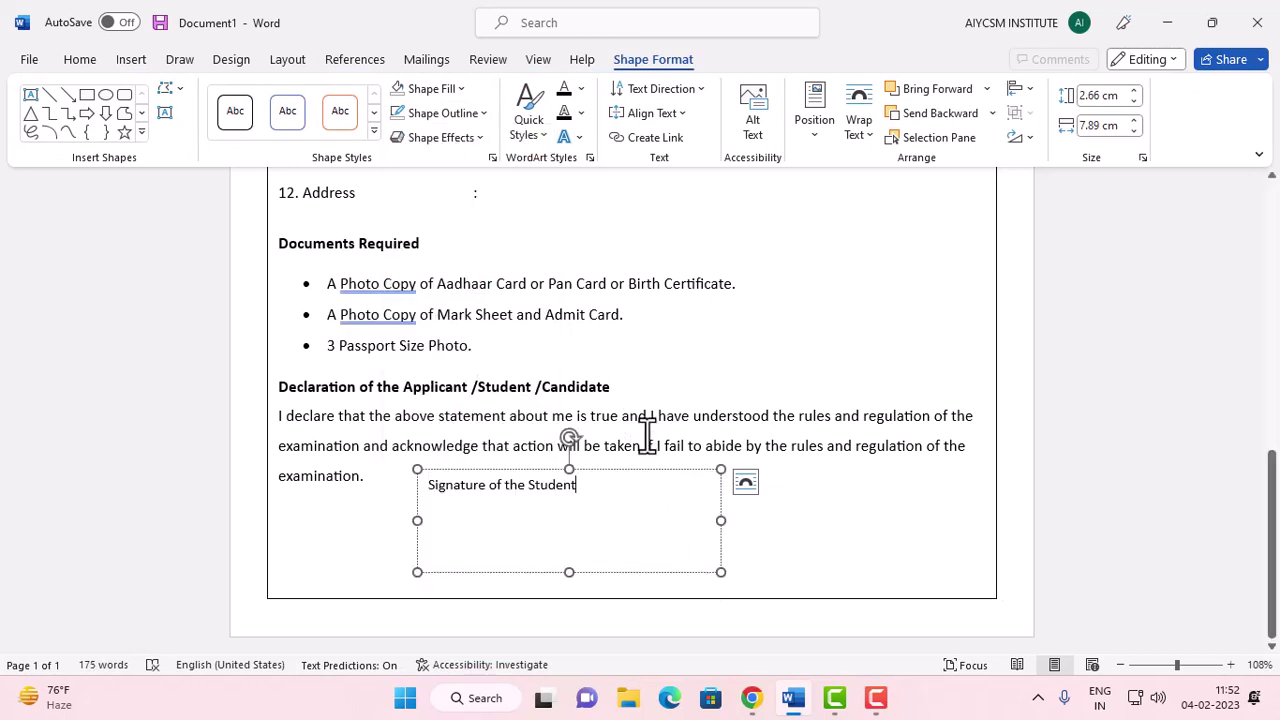
left_click_drag(719, 524, 590, 521)
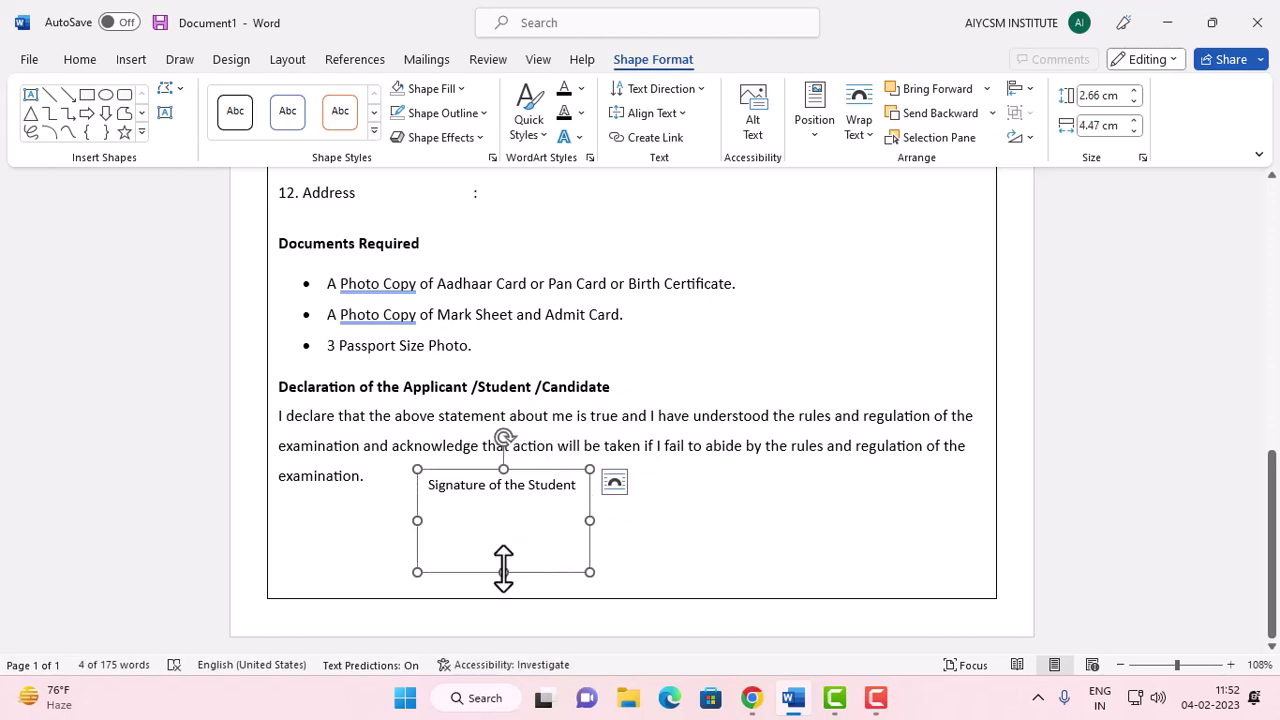
left_click_drag(503, 572, 500, 512)
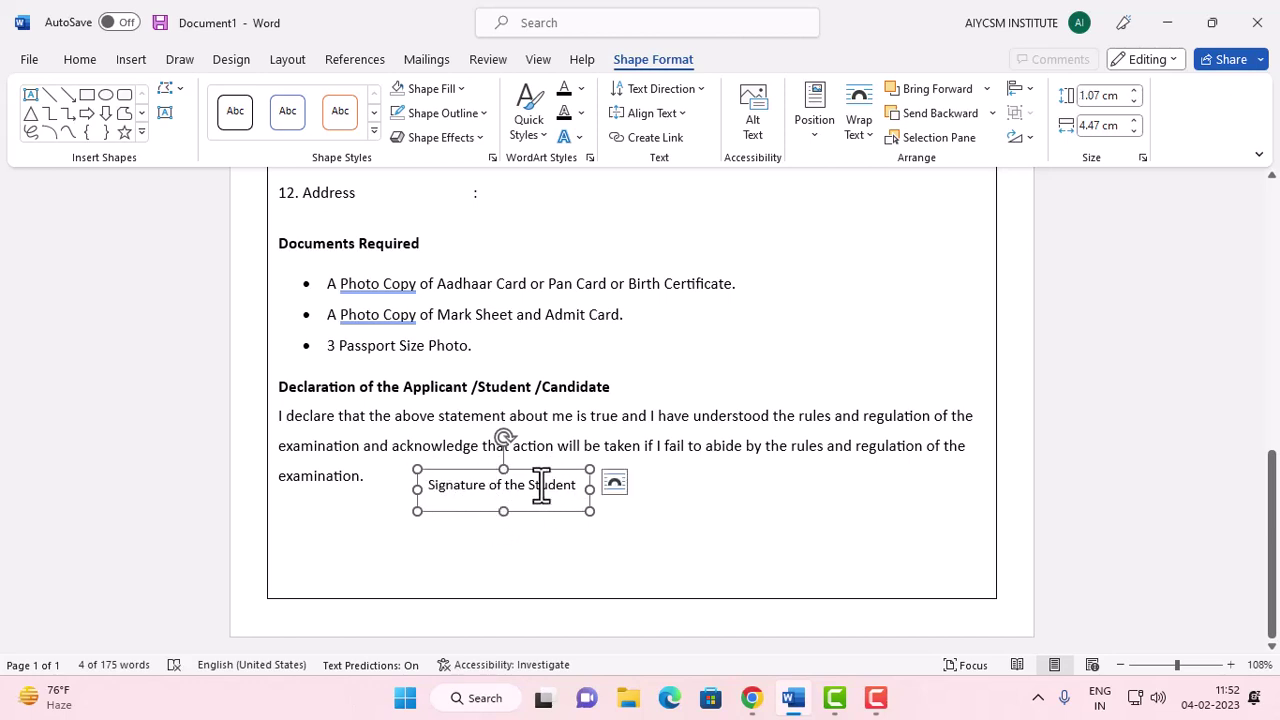
left_click(75, 66)
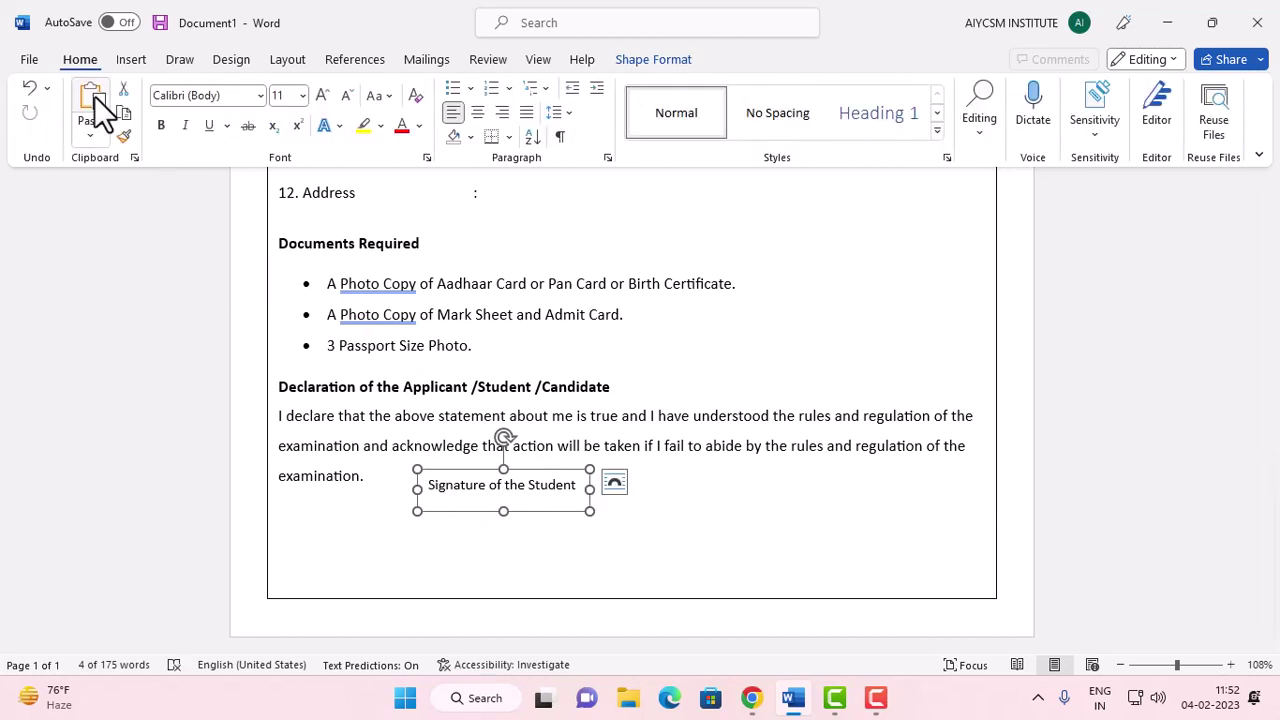
left_click(508, 139)
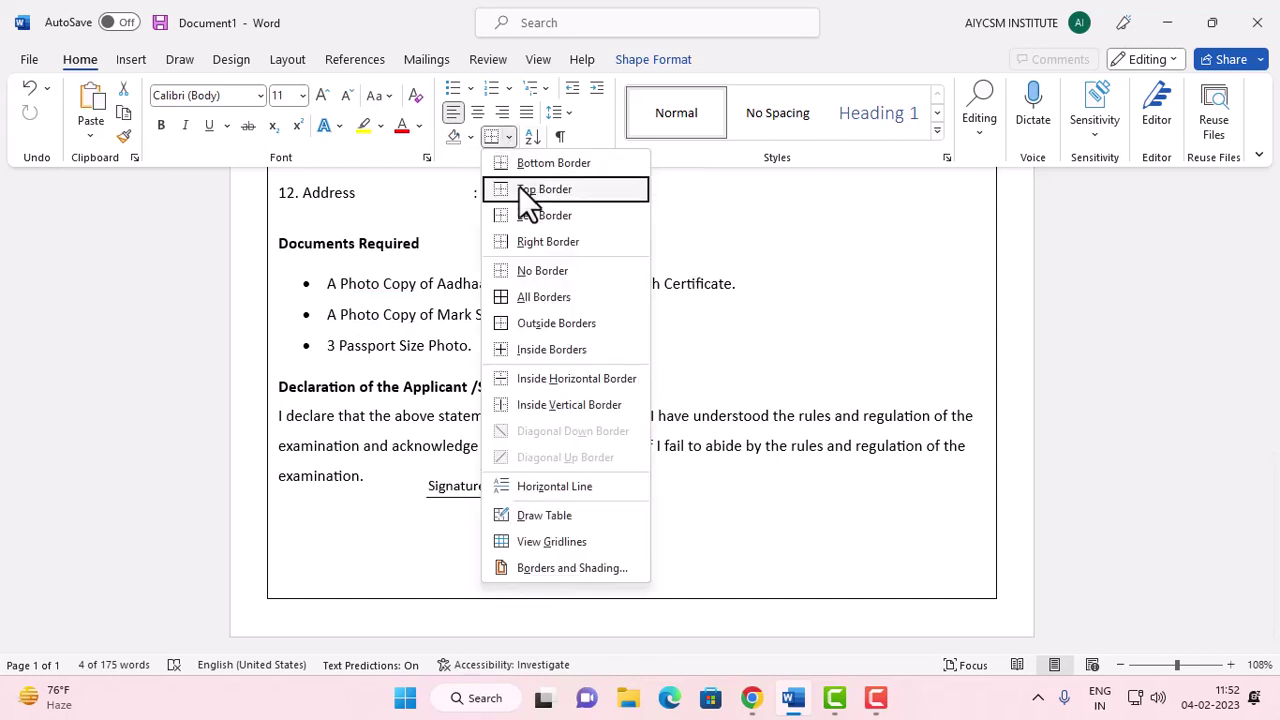
left_click(548, 188)
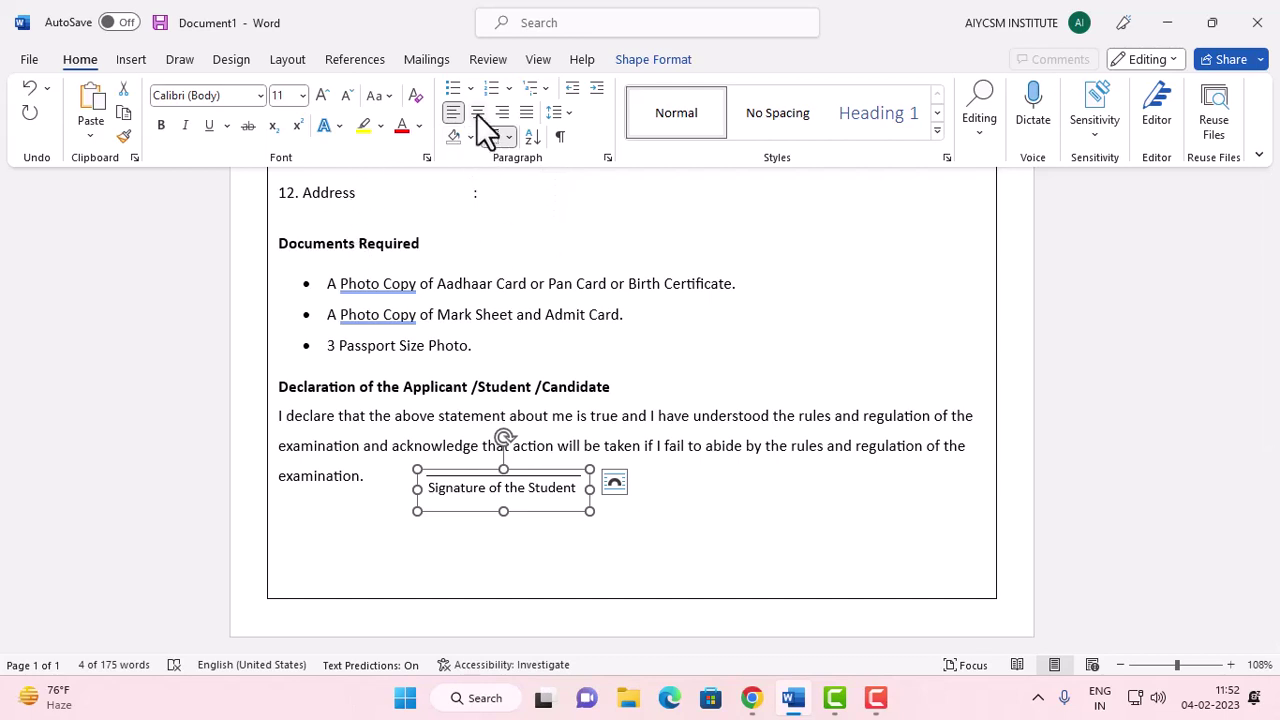
left_click_drag(532, 516, 396, 596)
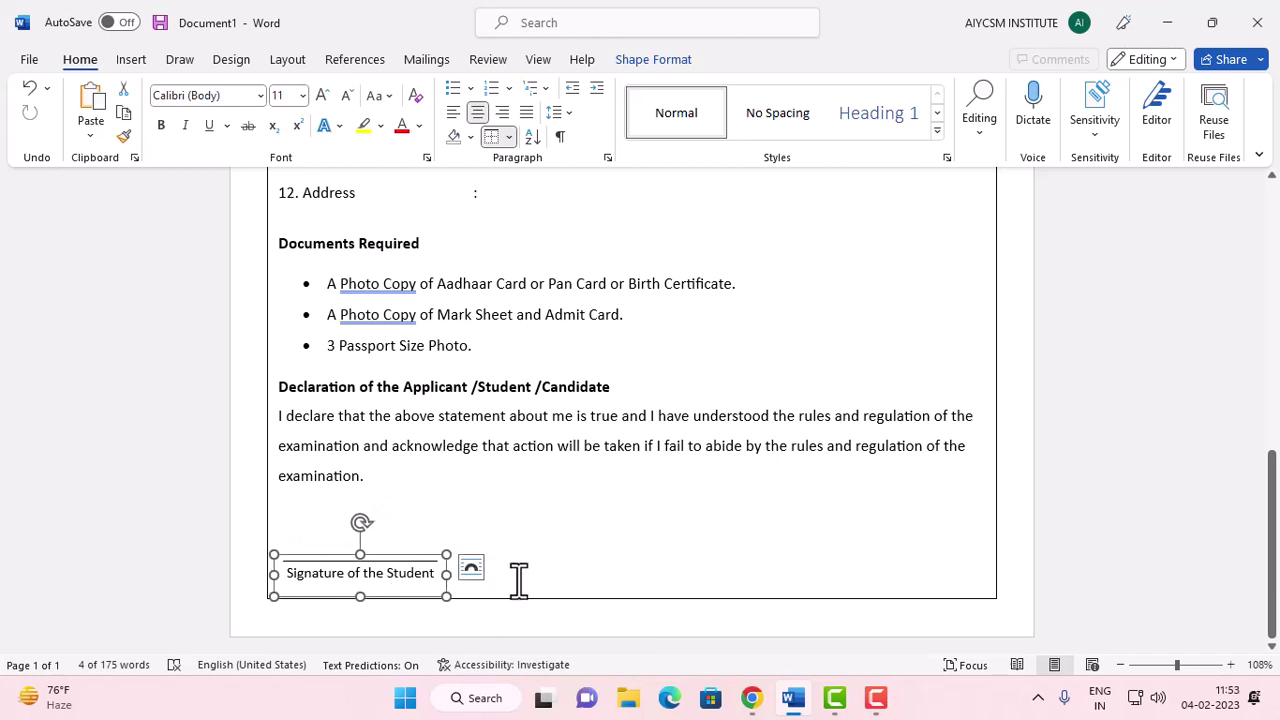
- Duplicate the student signature box as Signature of the Center Head at bottom right, widened and aligned
key("ctrl+c")
key("ctrl+v")
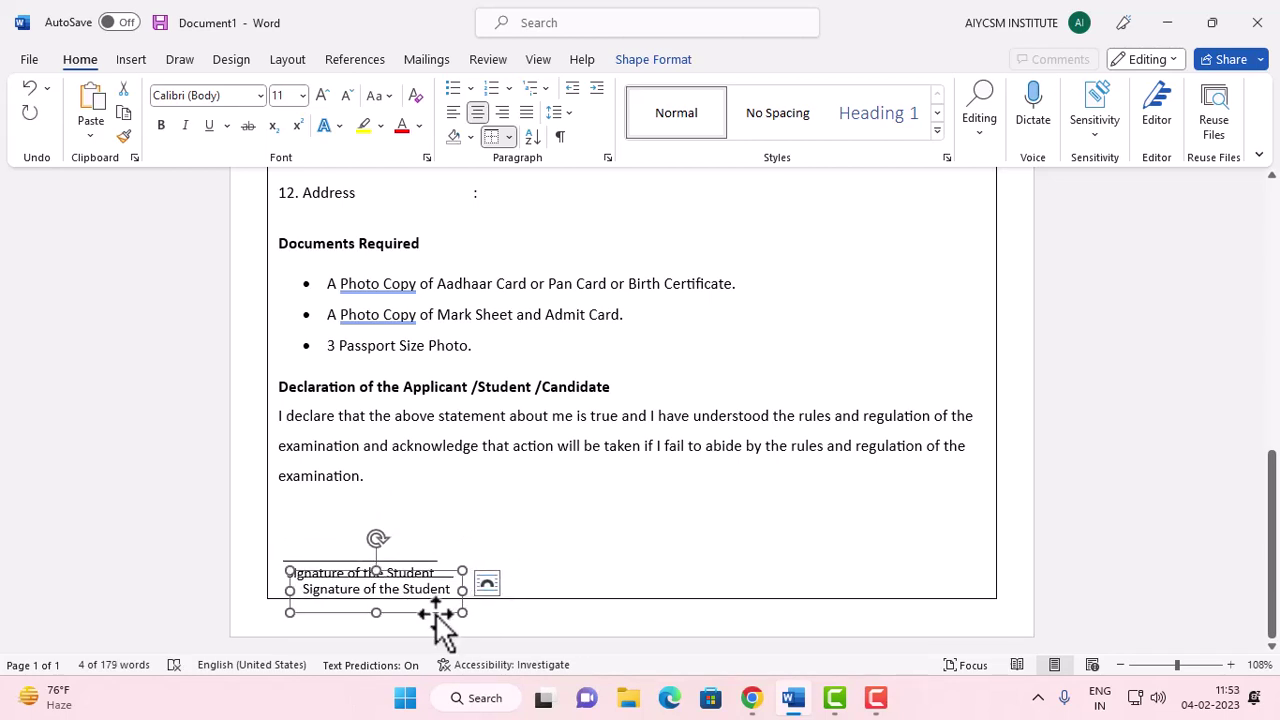
left_click_drag(445, 610, 944, 605)
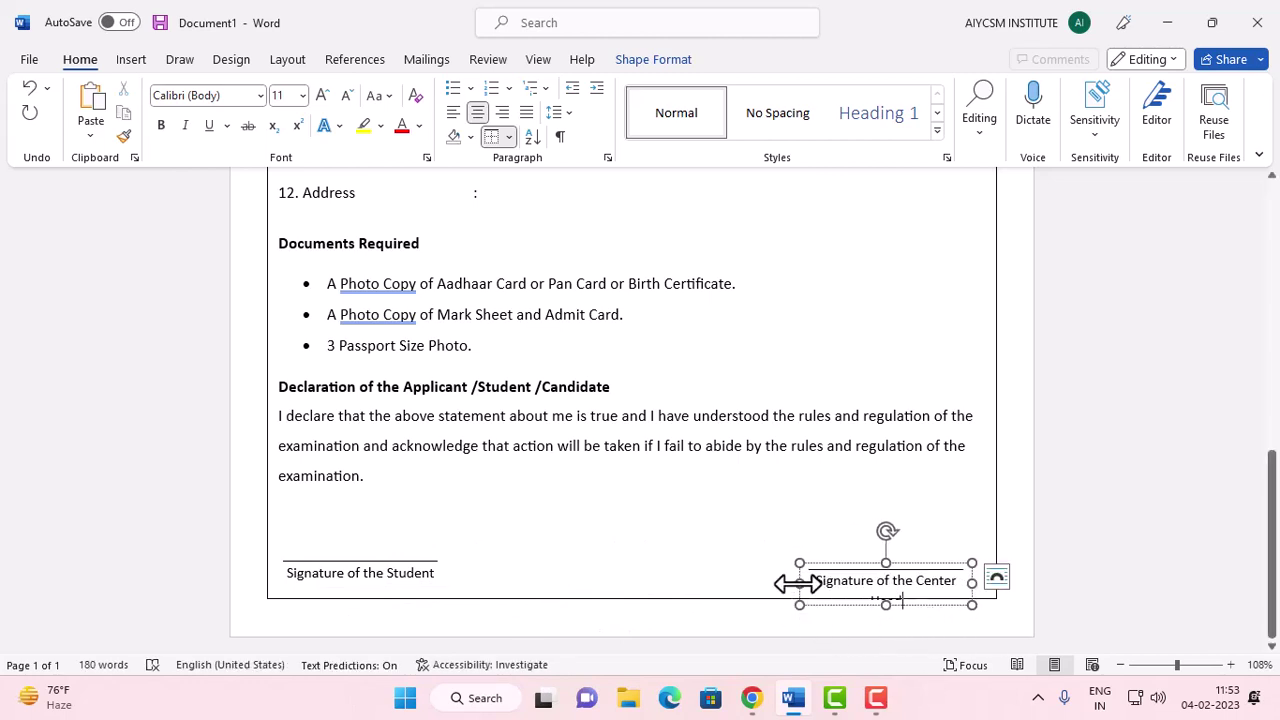
left_click_drag(799, 583, 764, 583)
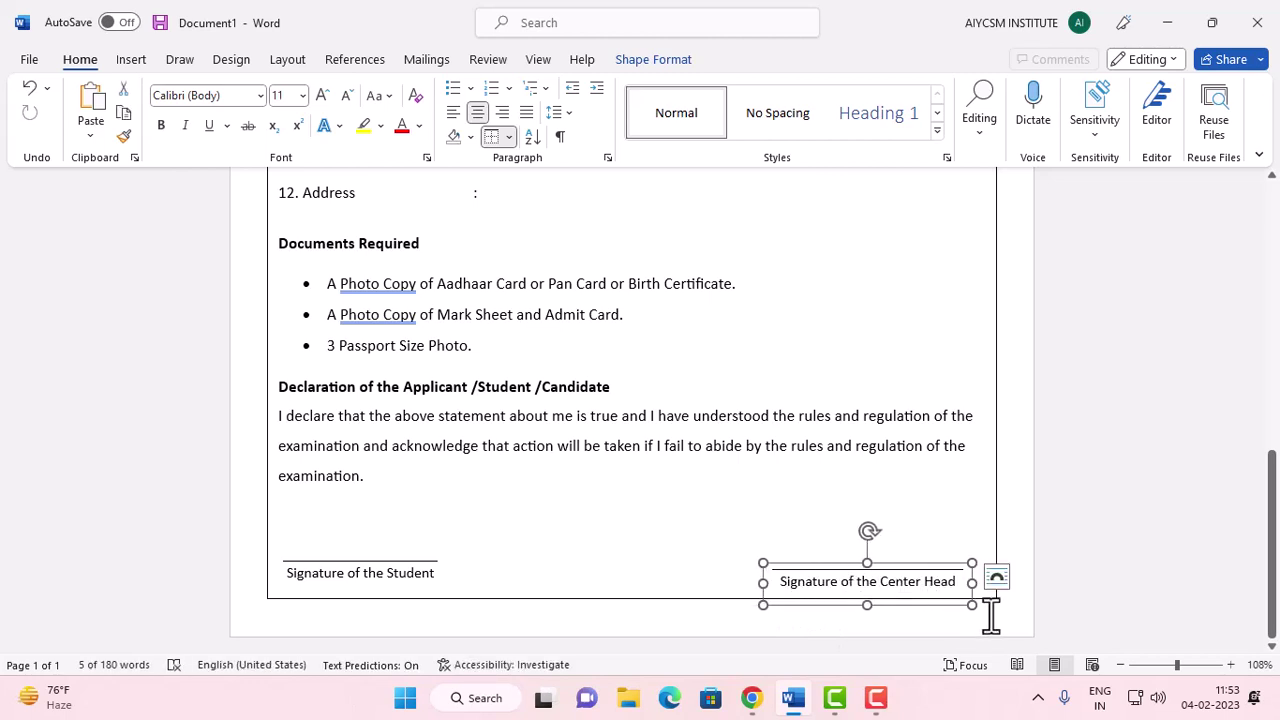
key("Up")
key("Up")
key("Up")
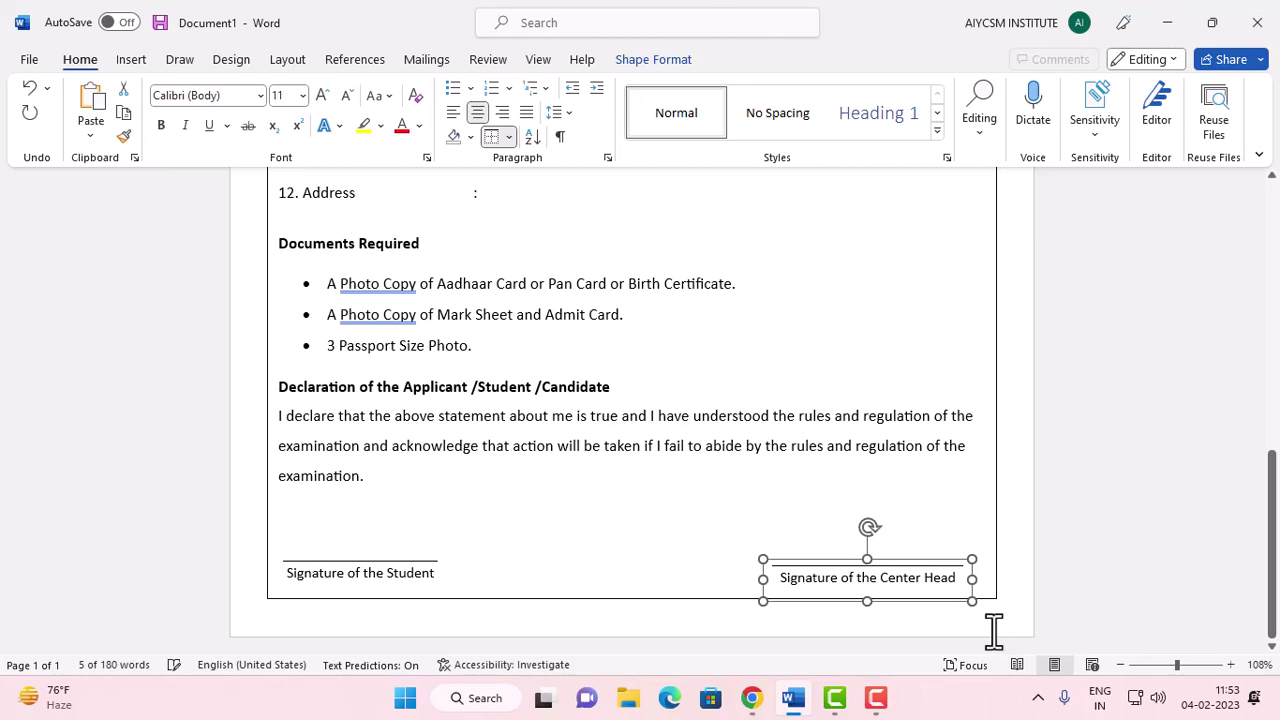
key("Up")
key("Up")
key("Up")
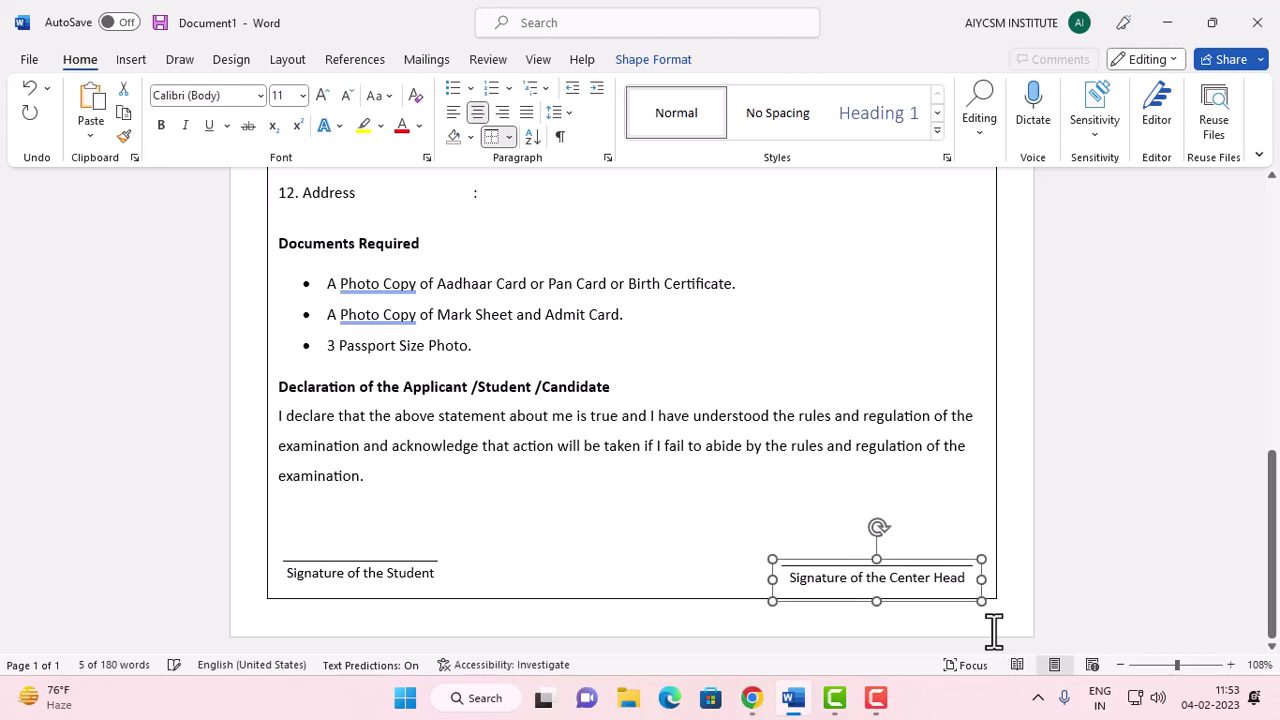
scroll(738, 480, "up", 8)
left_click(738, 480)
scroll(738, 480, "down", 4)
- Draw an oval shape as a circle in the middle of the form
scroll(738, 480, "up", 6)
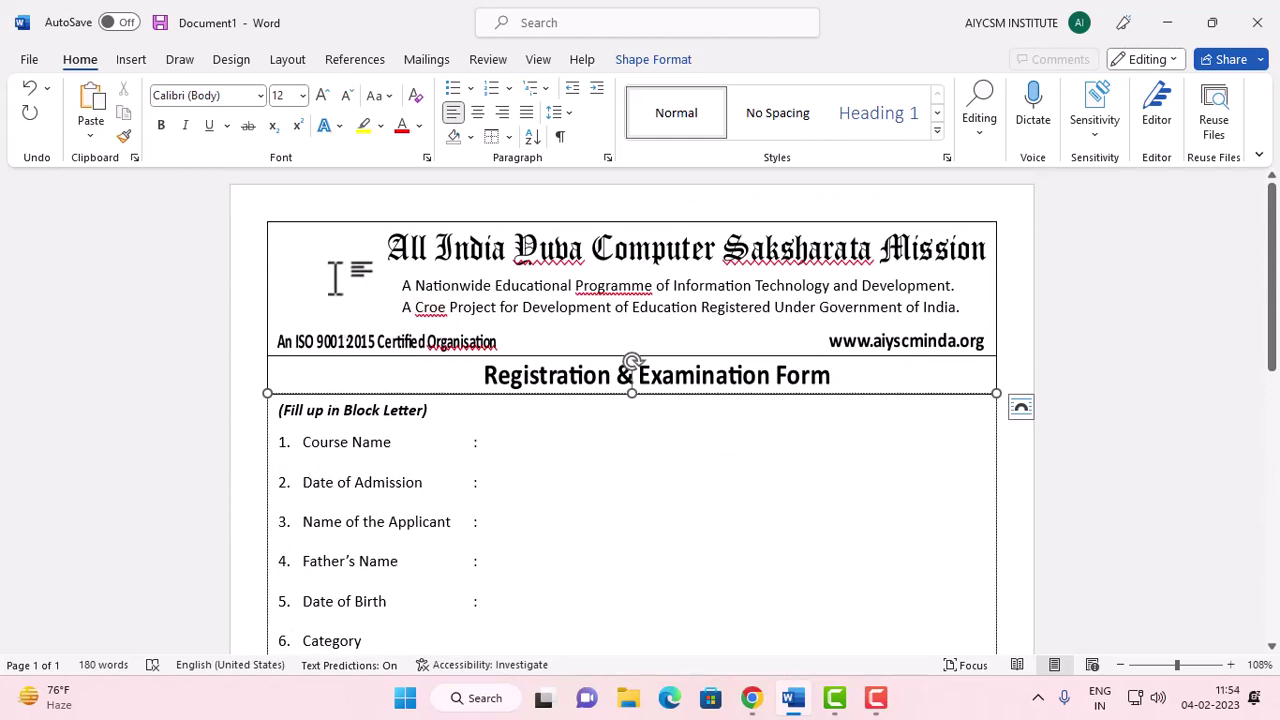
left_click(133, 66)
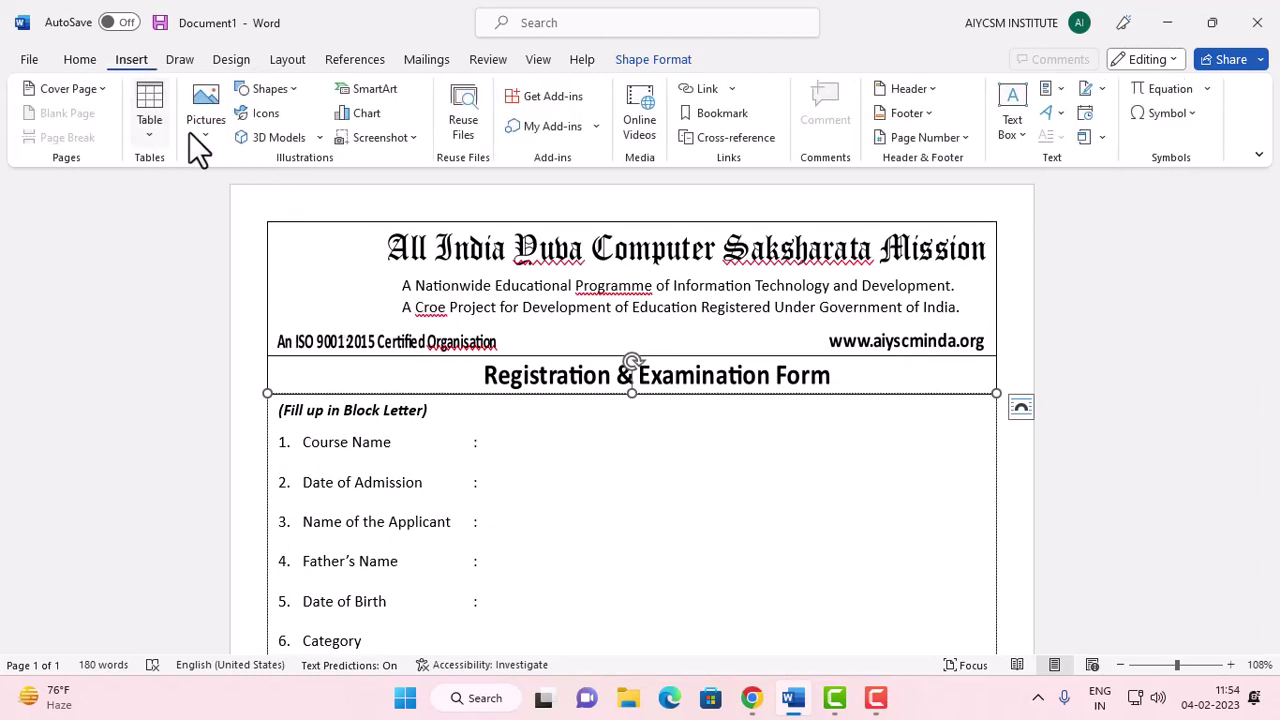
left_click(267, 91)
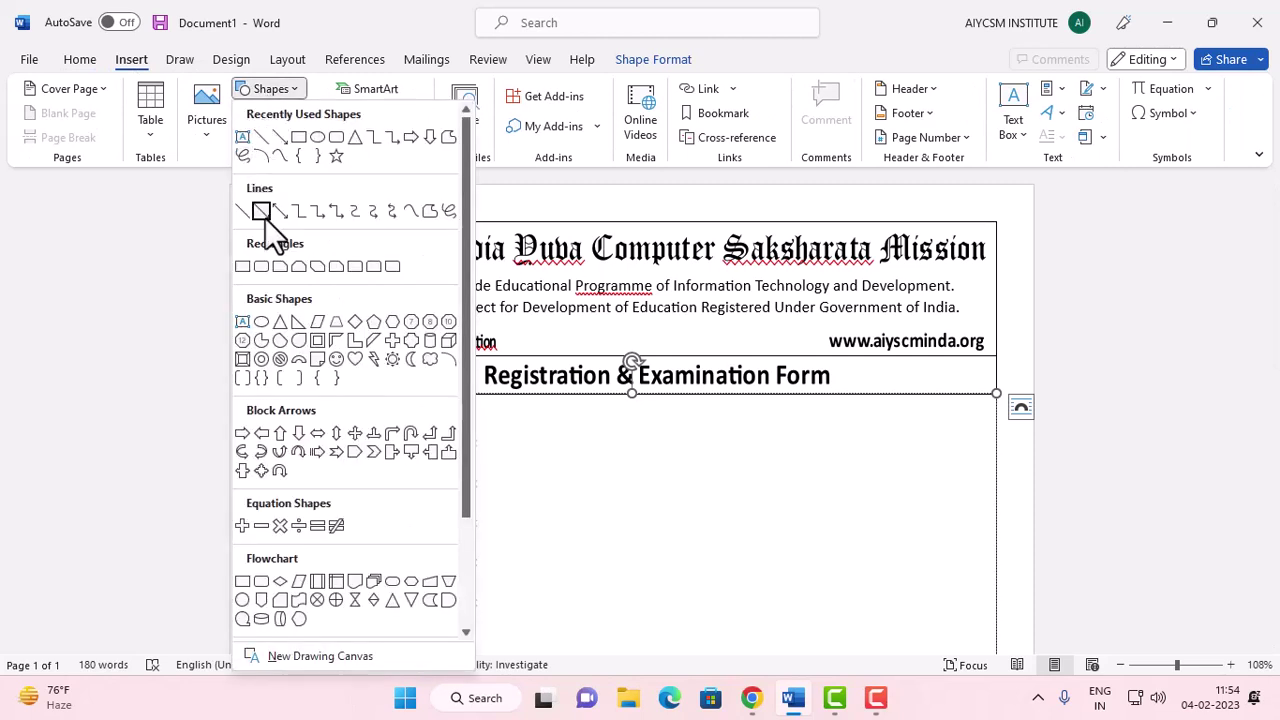
left_click(320, 147)
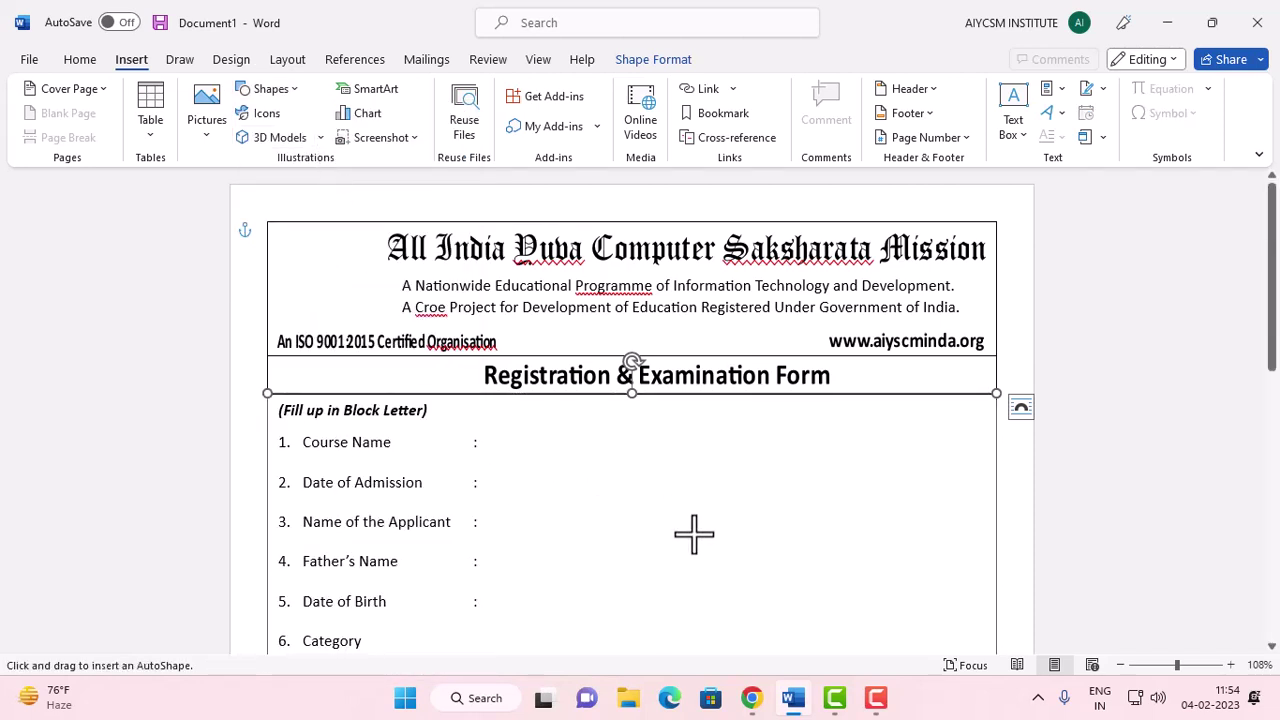
left_click_drag(622, 502, 743, 583)
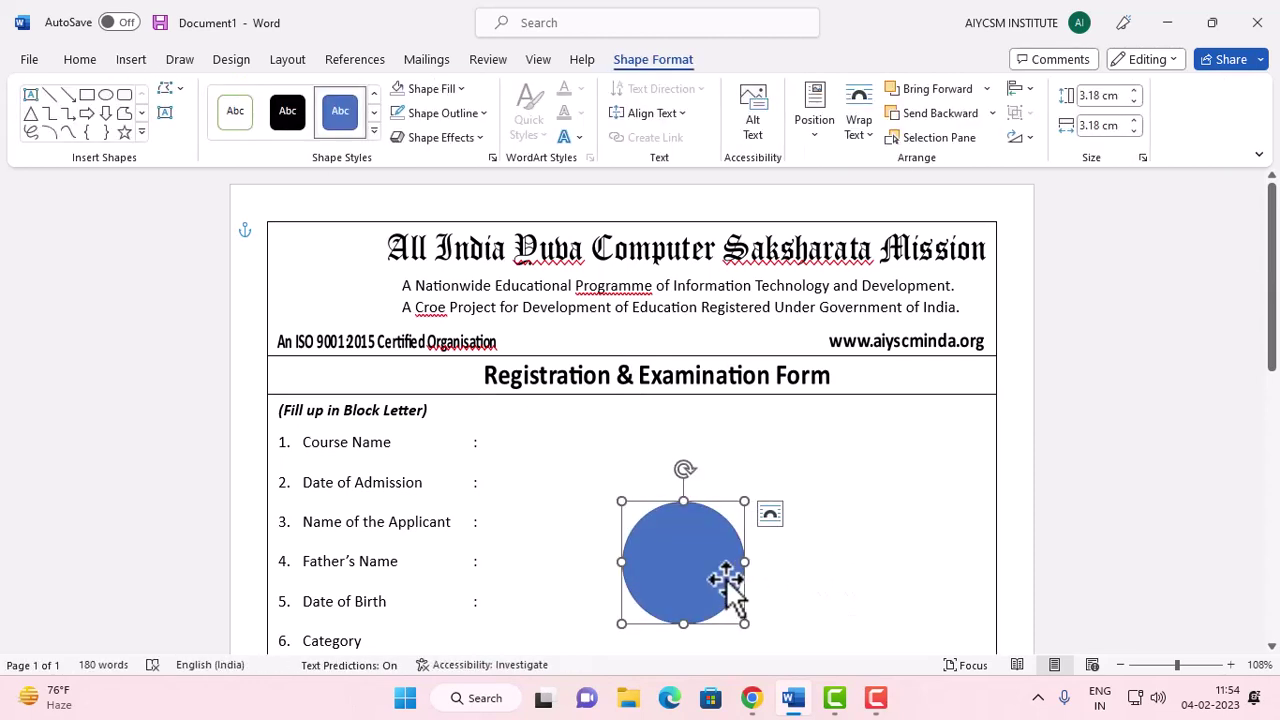
- Move the circle to the header's top-left corner and shrink it to 2.61 cm across
left_click_drag(689, 583, 337, 295)
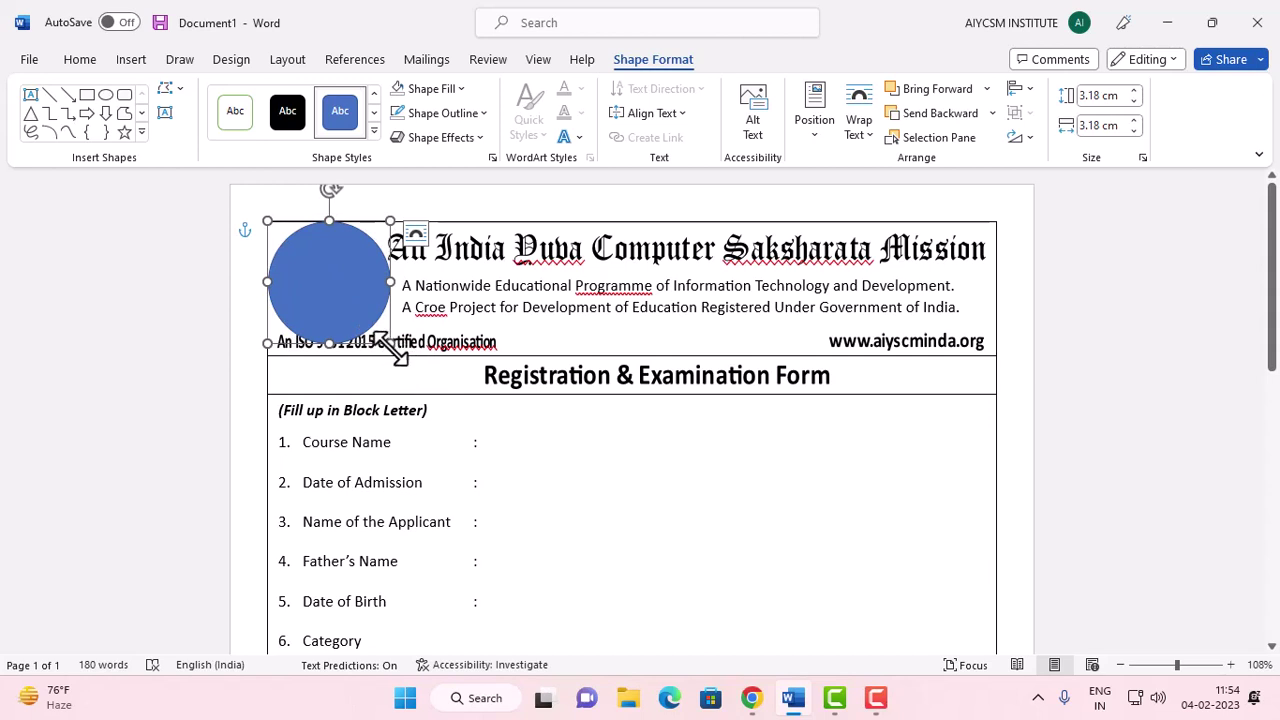
left_click_drag(390, 344, 370, 318)
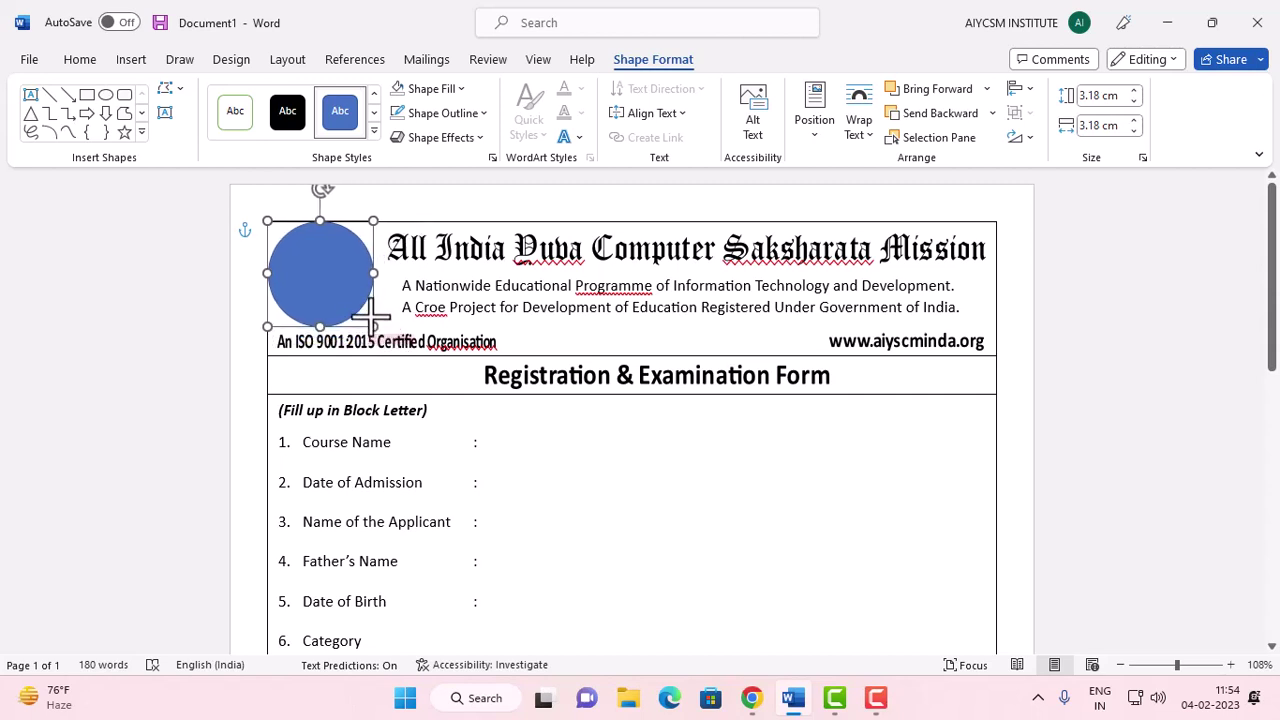
left_click_drag(372, 318, 340, 294)
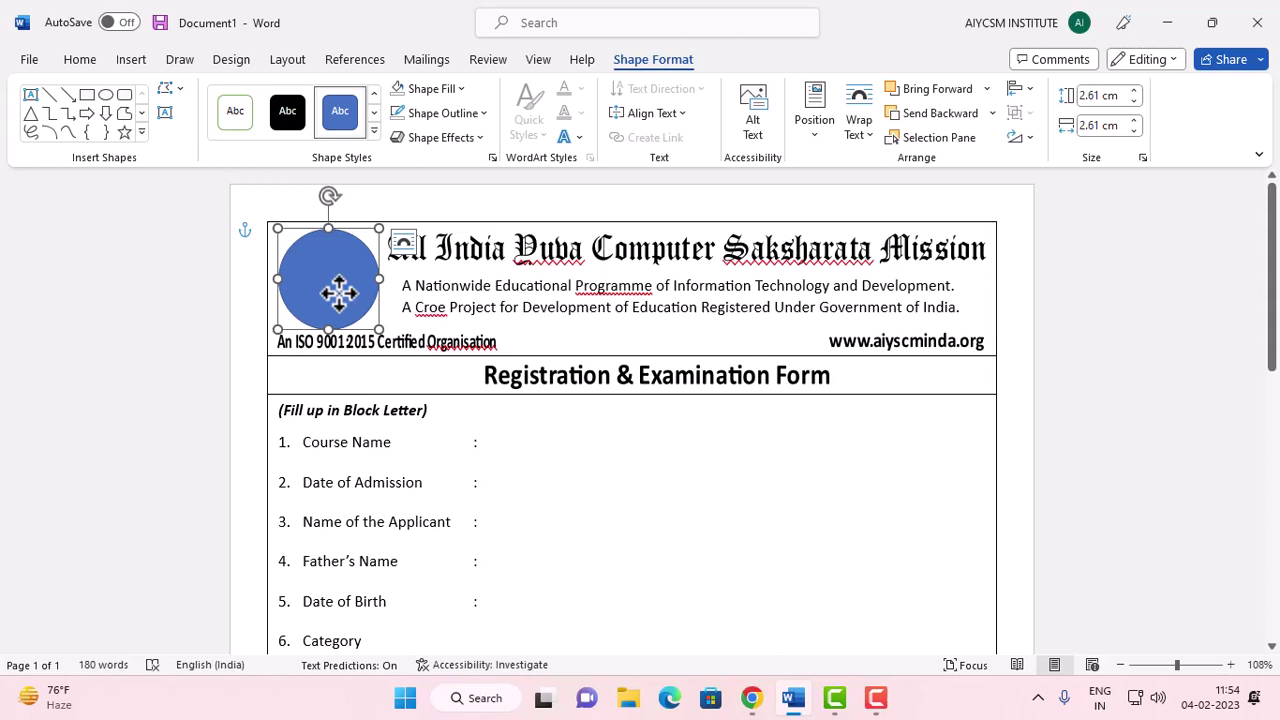
key("Up")
key("Left")
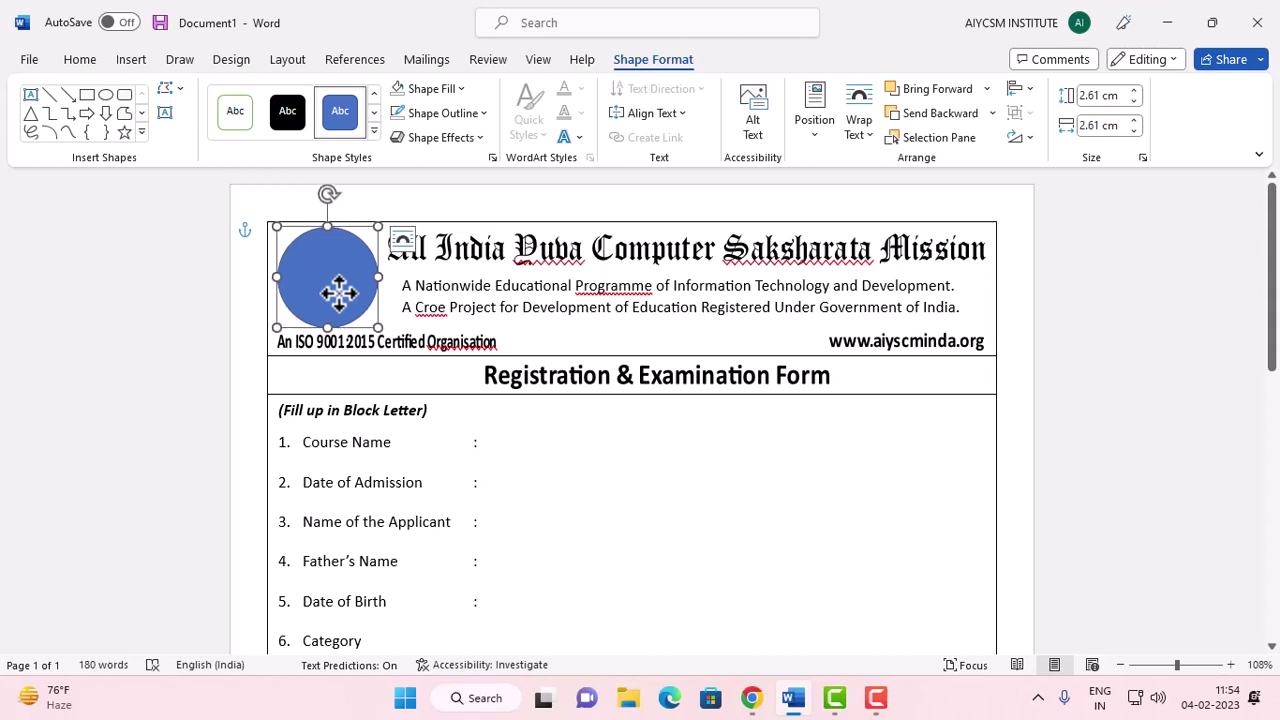
left_click(474, 371)
left_click(340, 285)
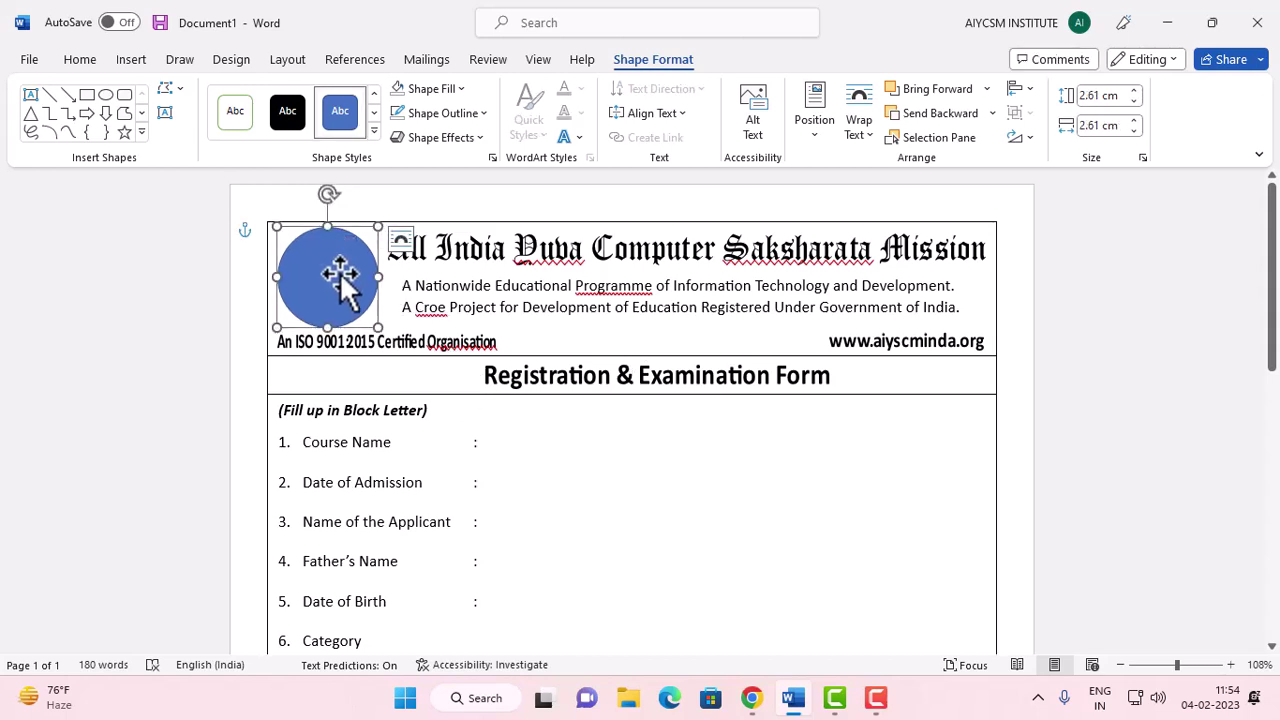
- Browse to the E:\AIYCSM STUDENT PHOTO folder to choose a picture fill for the circle
left_click(441, 90)
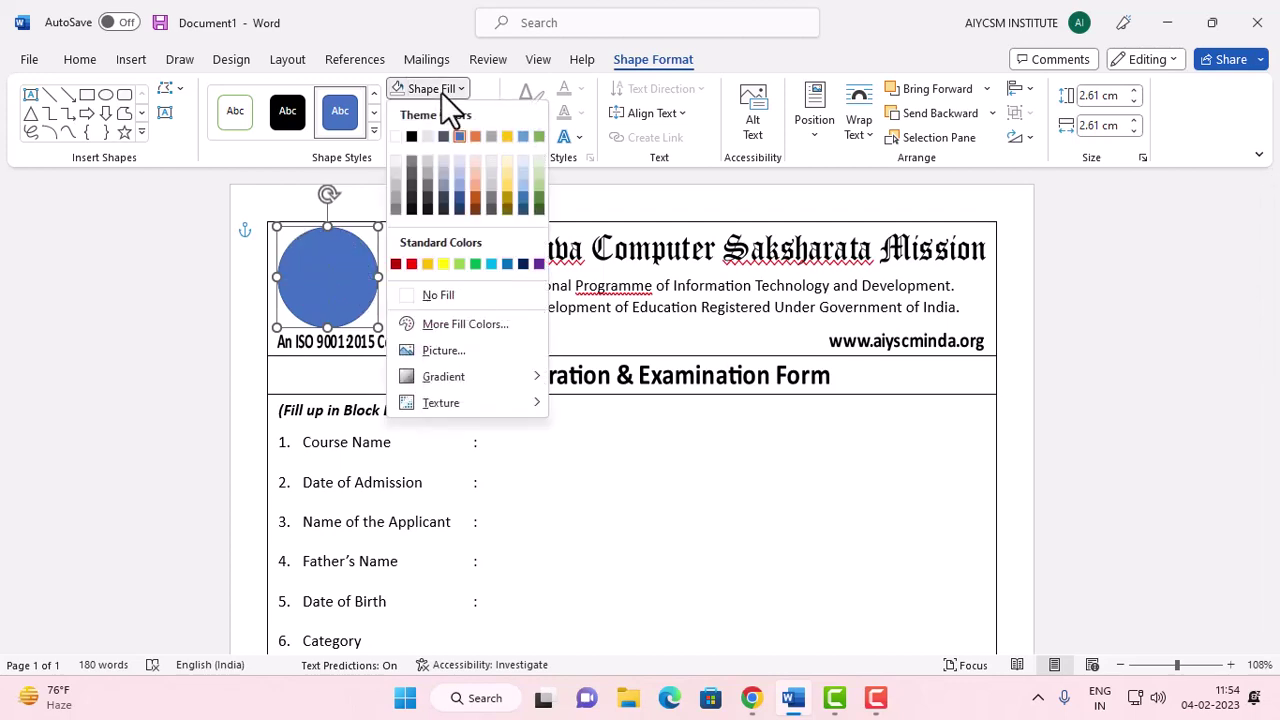
left_click(446, 352)
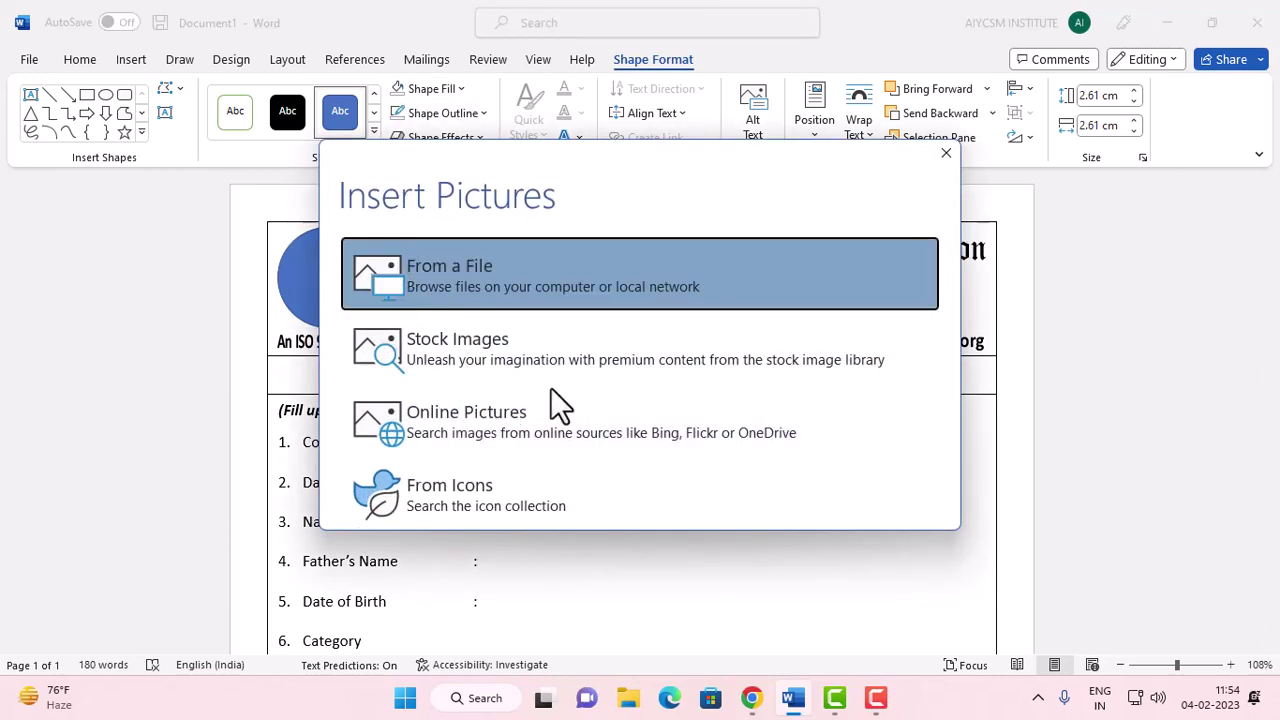
left_click(502, 297)
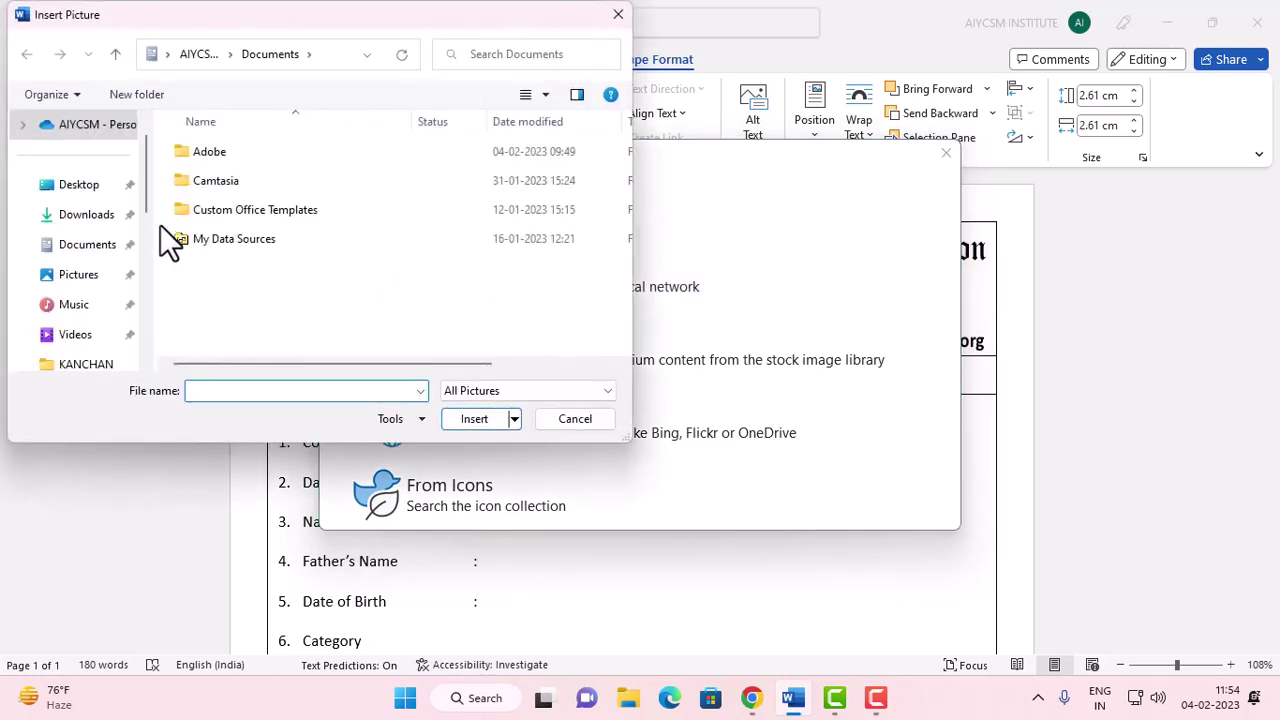
left_click_drag(147, 190, 149, 284)
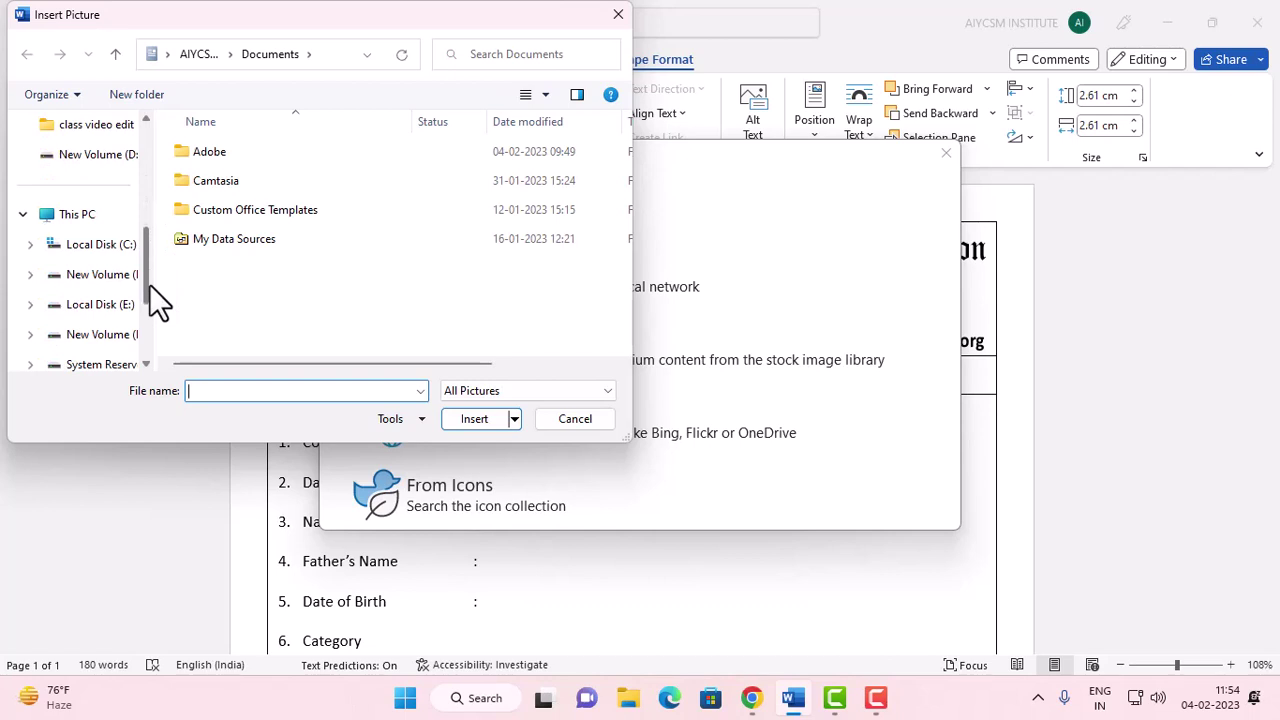
left_click(112, 304)
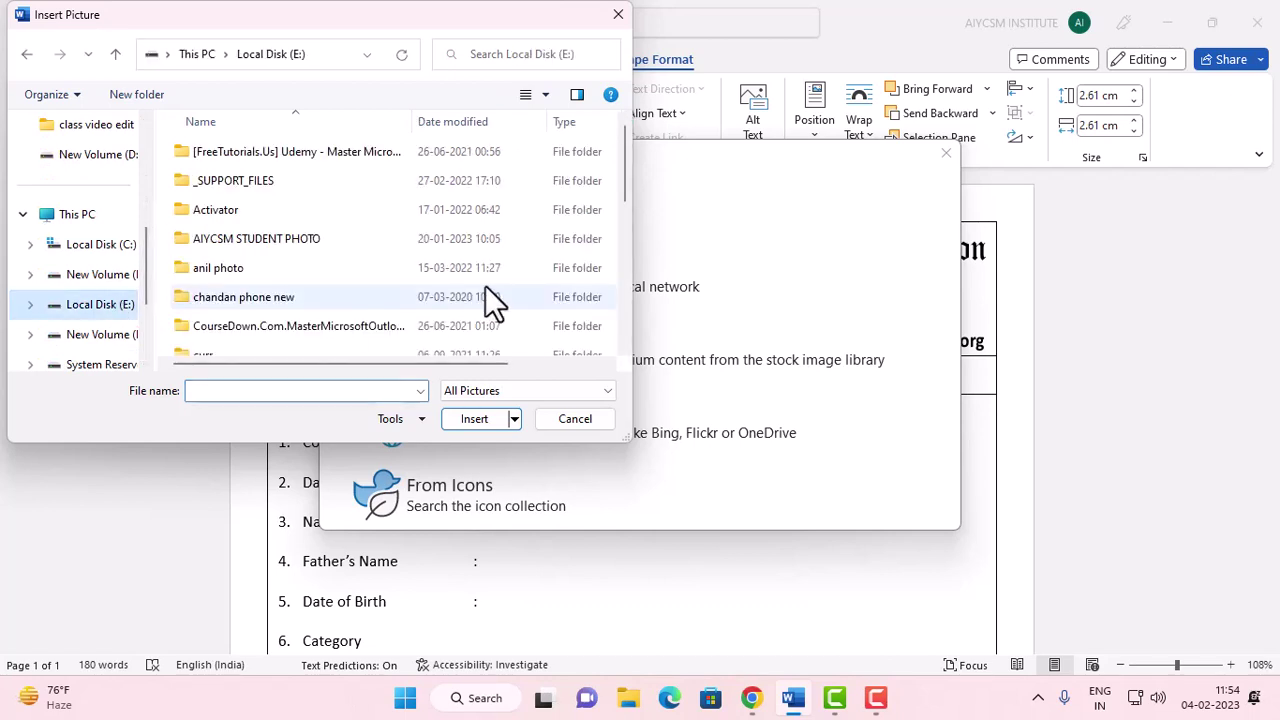
double_click(318, 248)
scroll(329, 262, "down", 10)
scroll(329, 265, "down", 10)
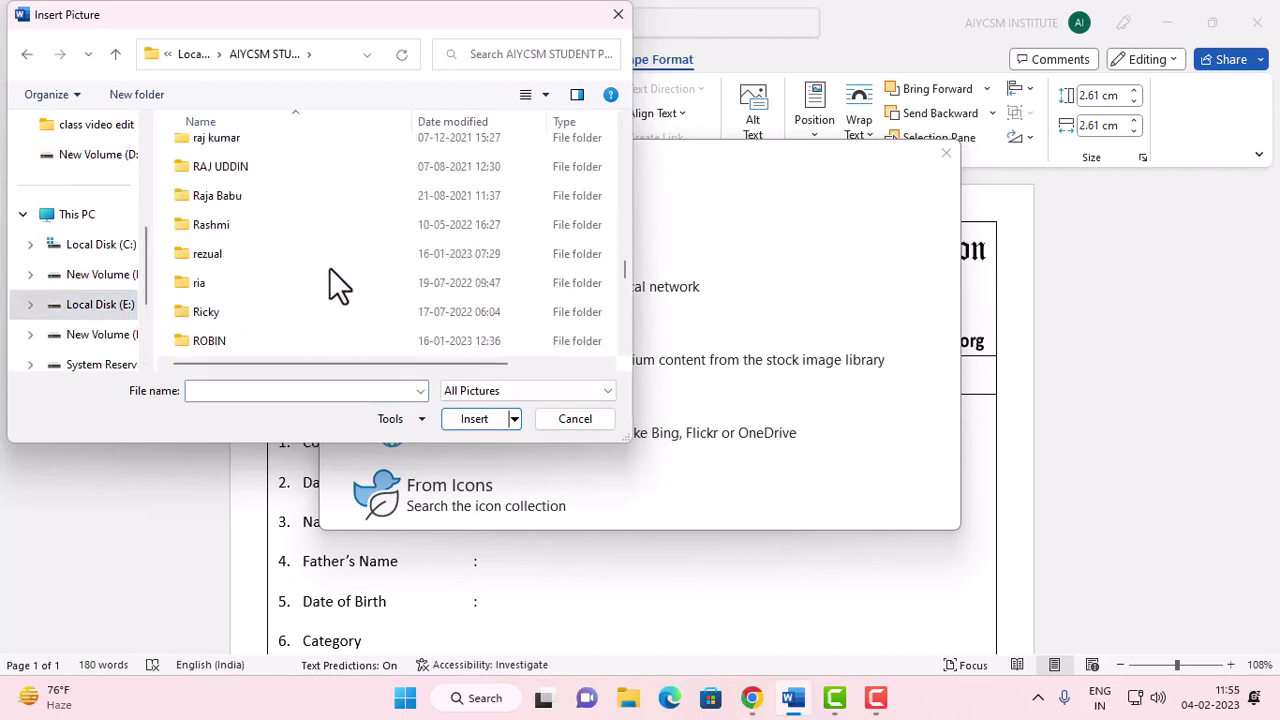
scroll(329, 267, "down", 5)
scroll(328, 267, "down", 1)
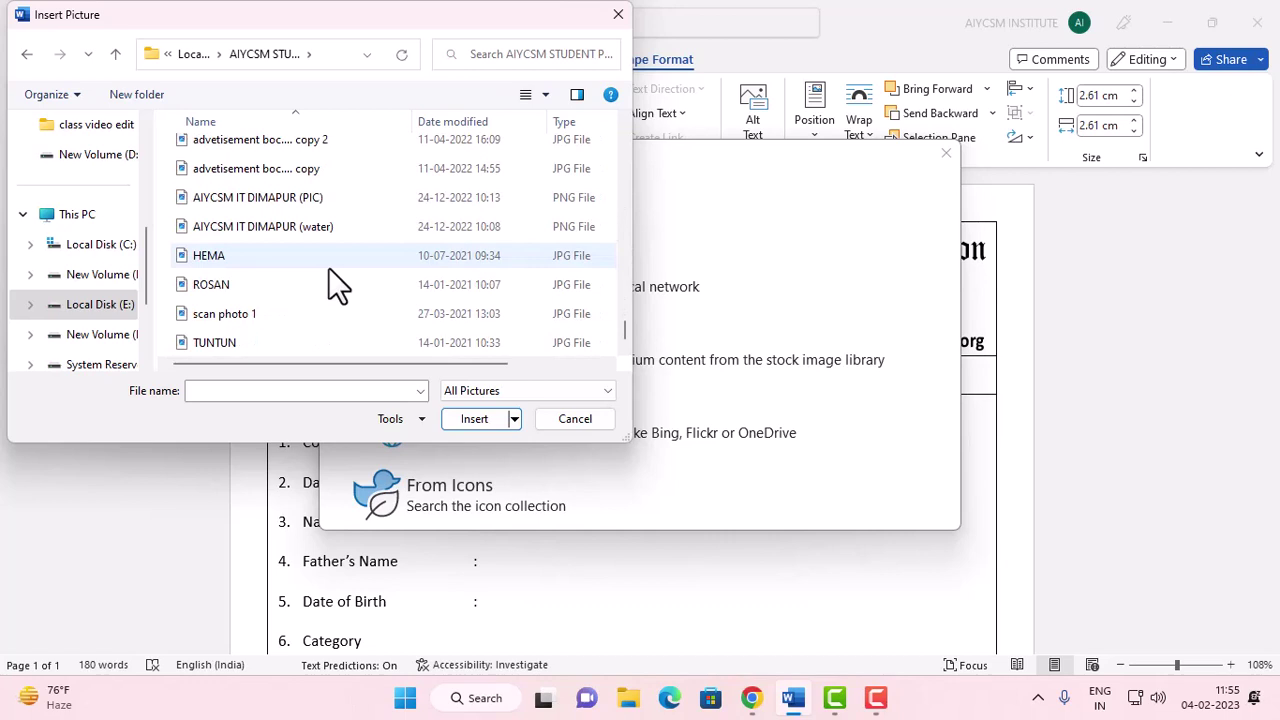
- Fill the circle with the AIYCSM IT DIMAPUR (PIC) image, found via large thumbnails
left_click(546, 94)
left_click(613, 53)
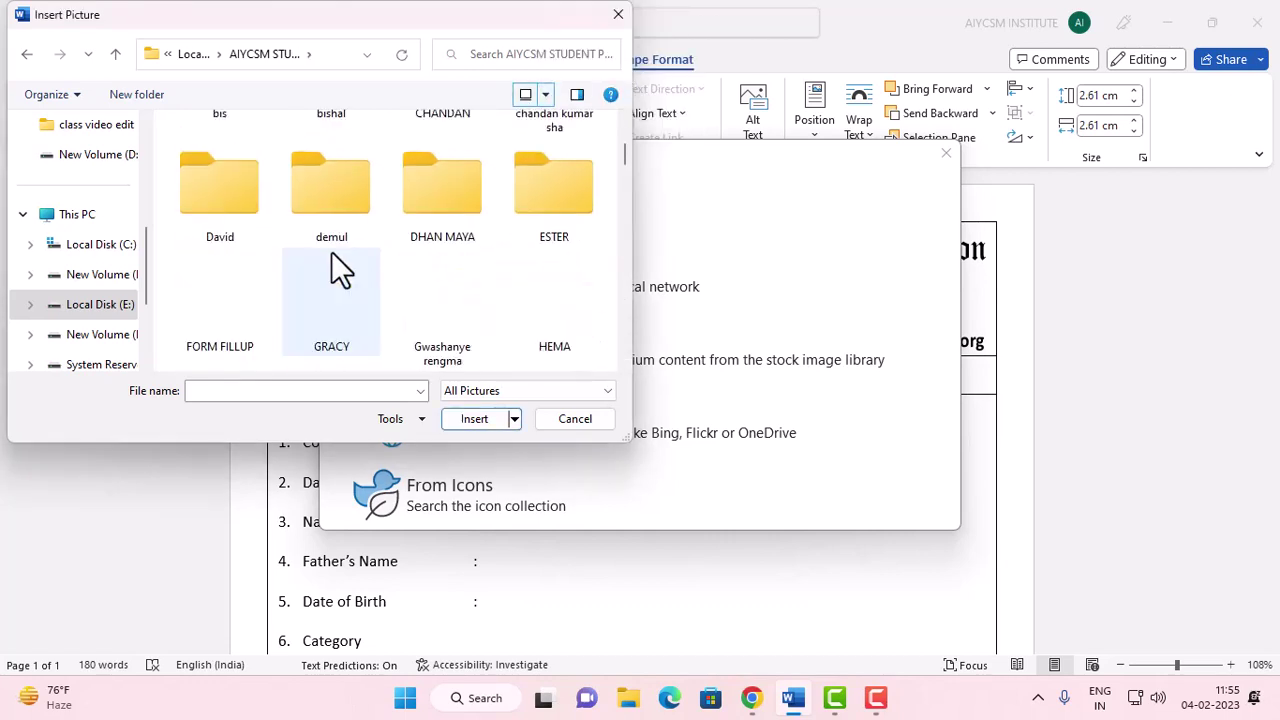
scroll(330, 250, "down", 5)
scroll(329, 248, "down", 3)
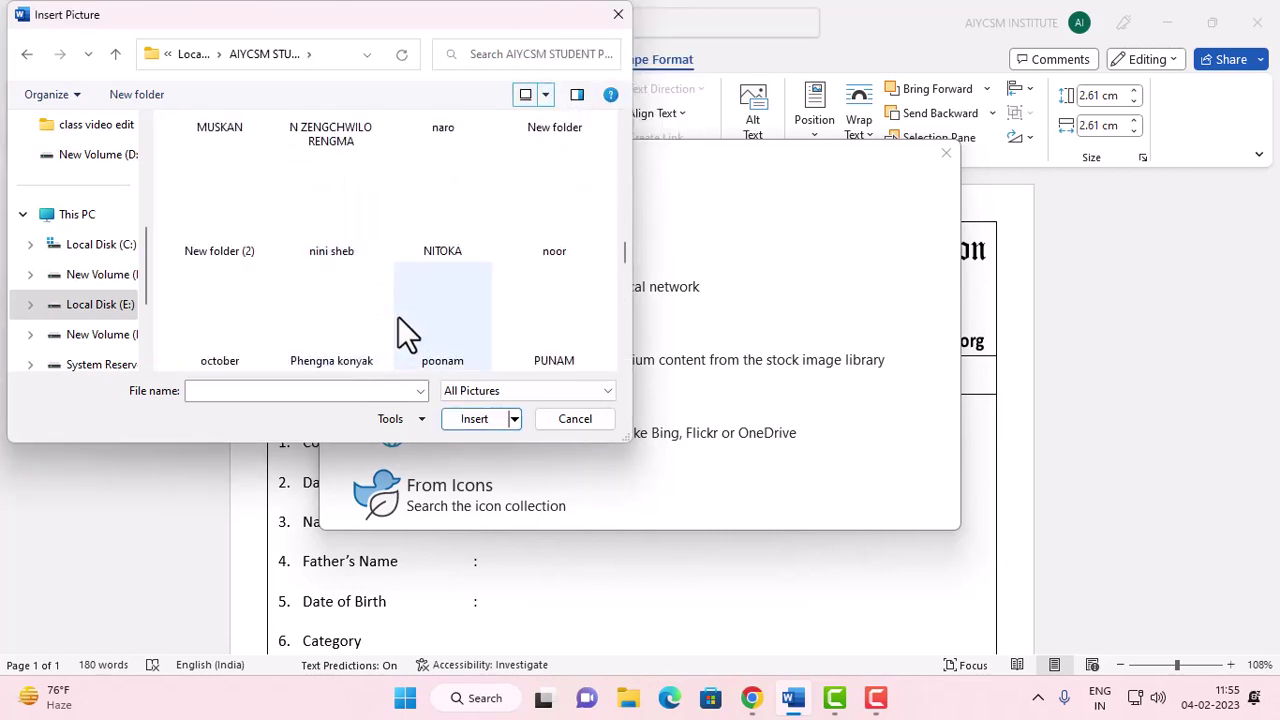
scroll(405, 334, "up", 3)
scroll(366, 263, "down", 3)
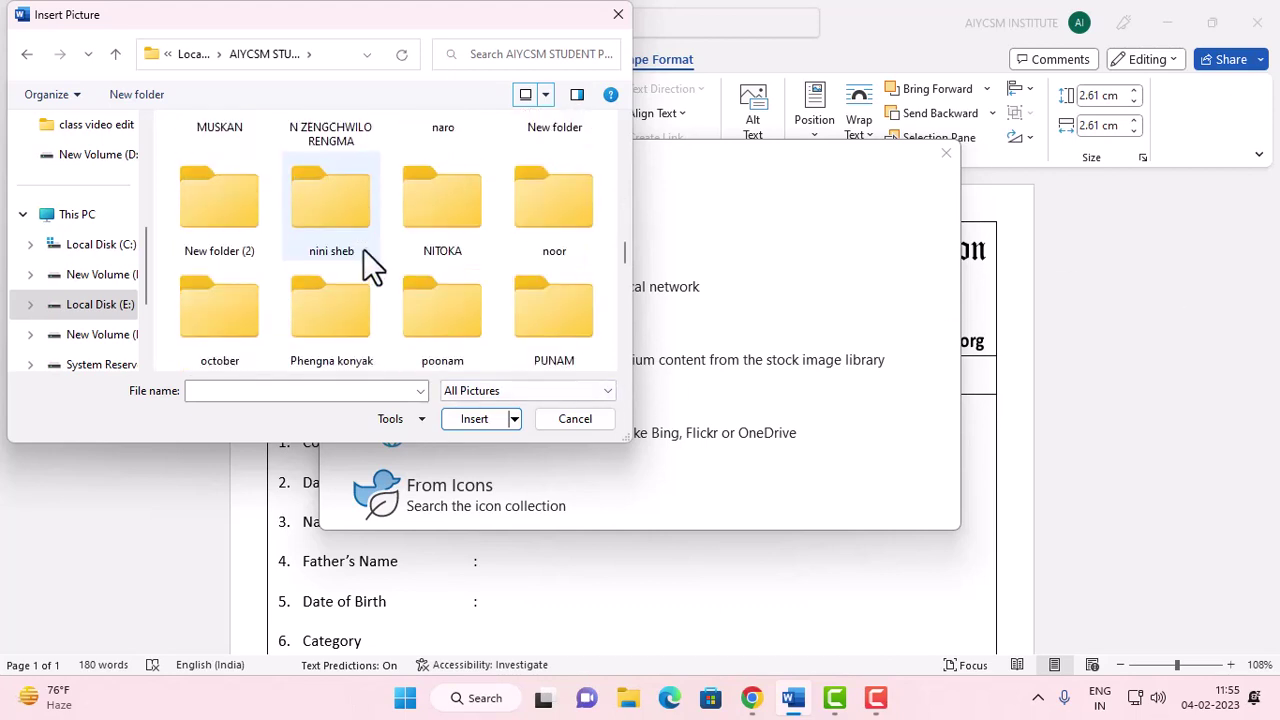
scroll(363, 249, "down", 5)
scroll(363, 249, "down", 5)
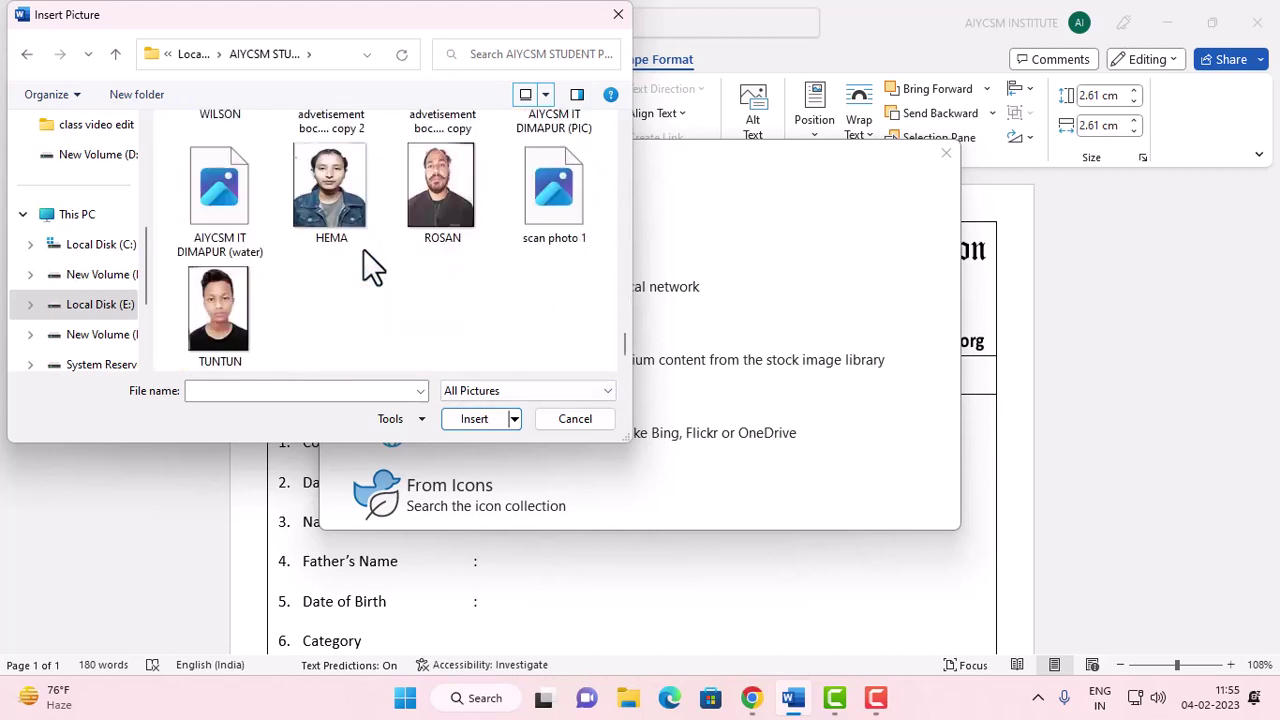
scroll(363, 249, "up", 5)
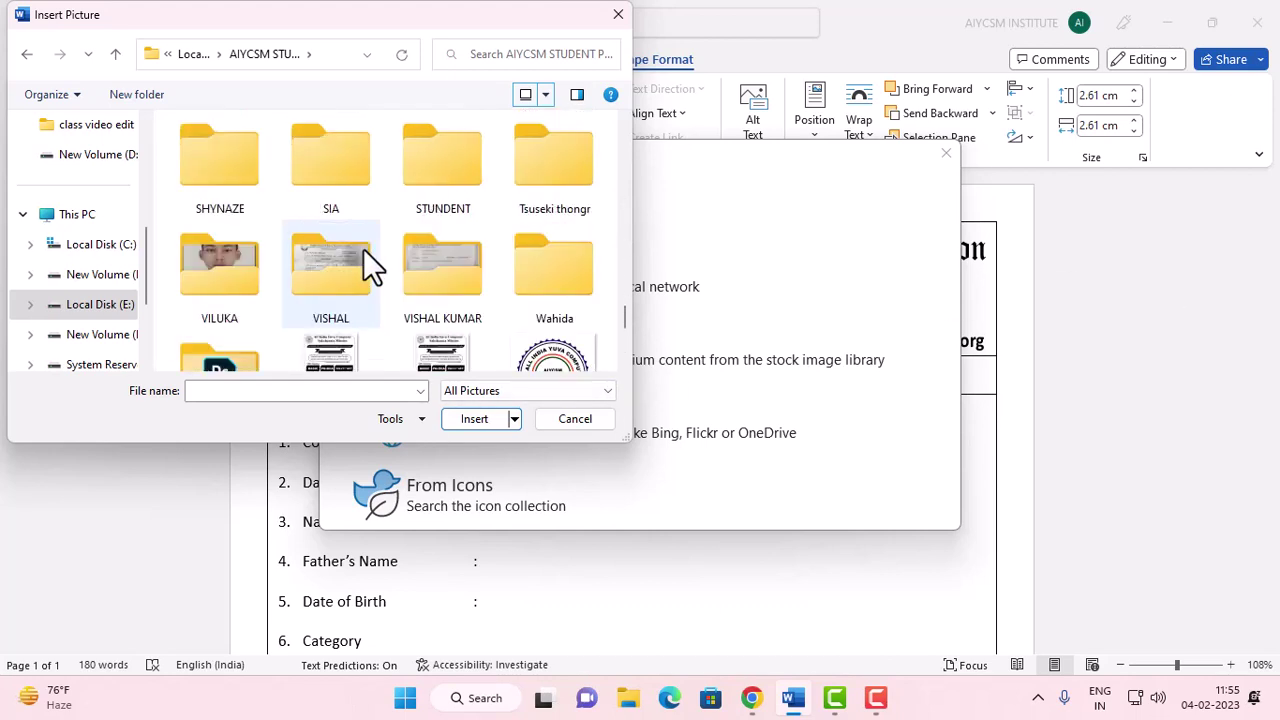
left_click(549, 358)
left_click(479, 419)
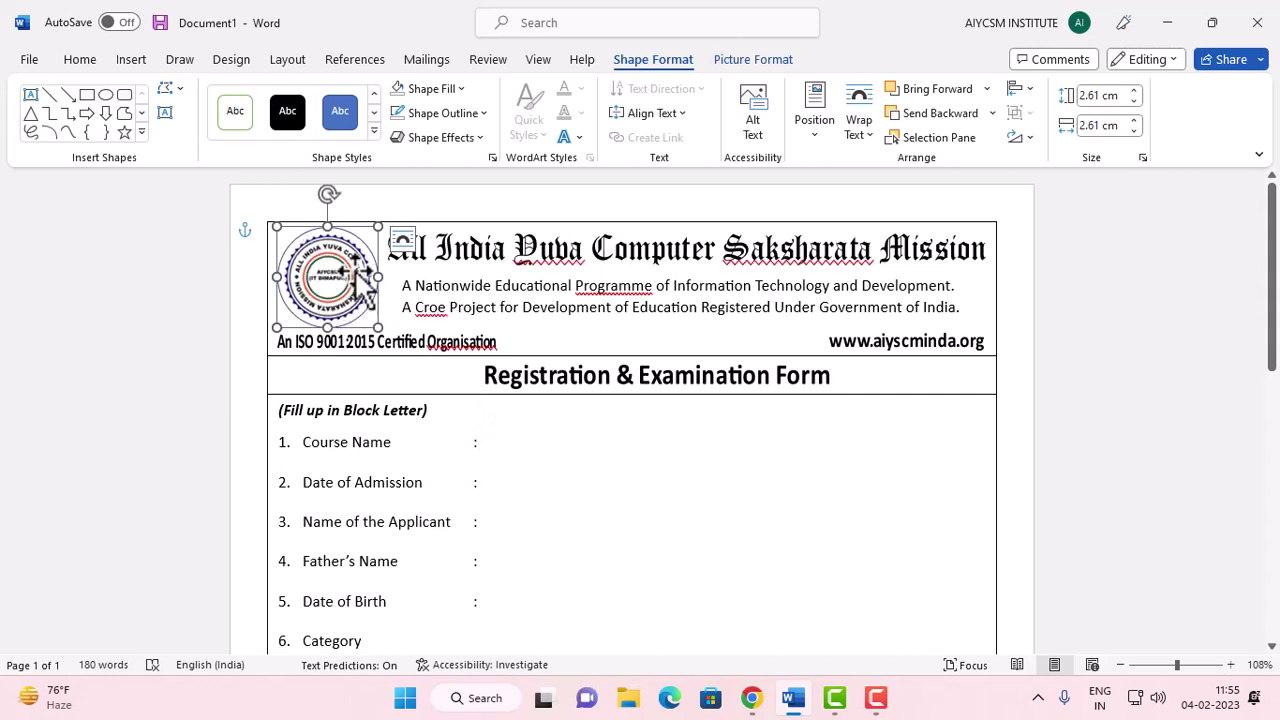
- Remove the outline from the logo circle
left_click(439, 118)
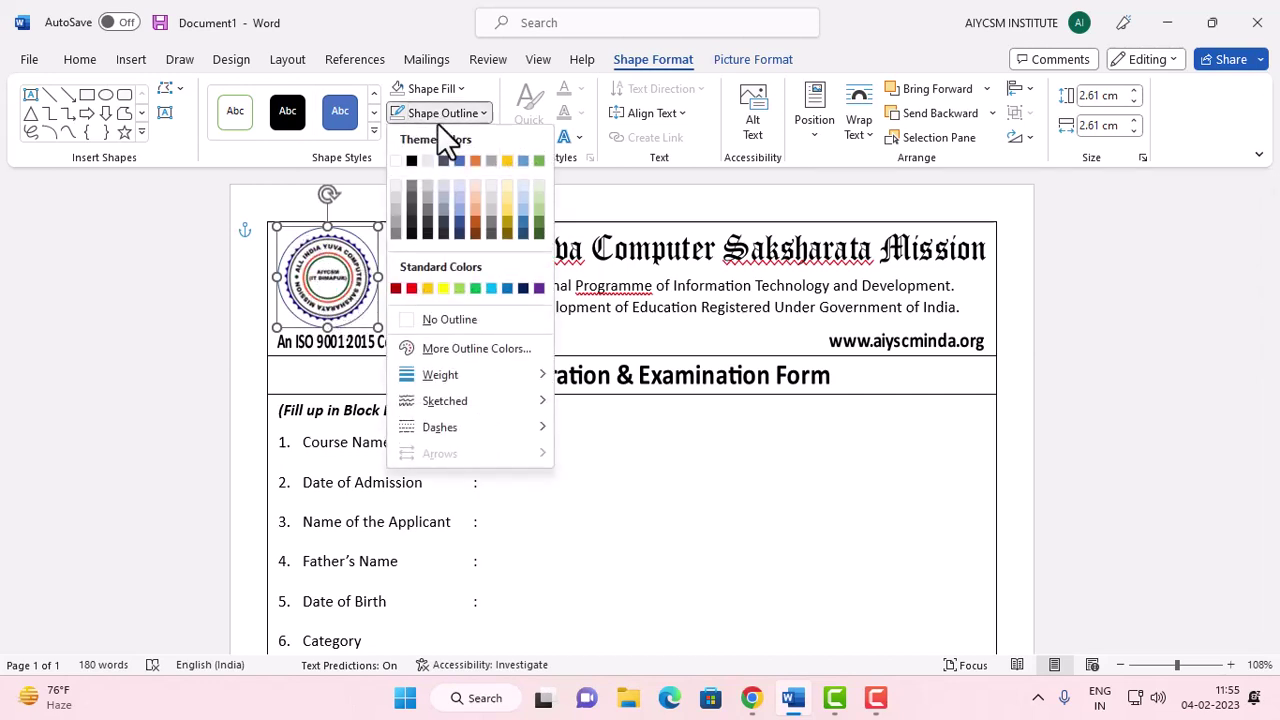
left_click(458, 317)
left_click(368, 290)
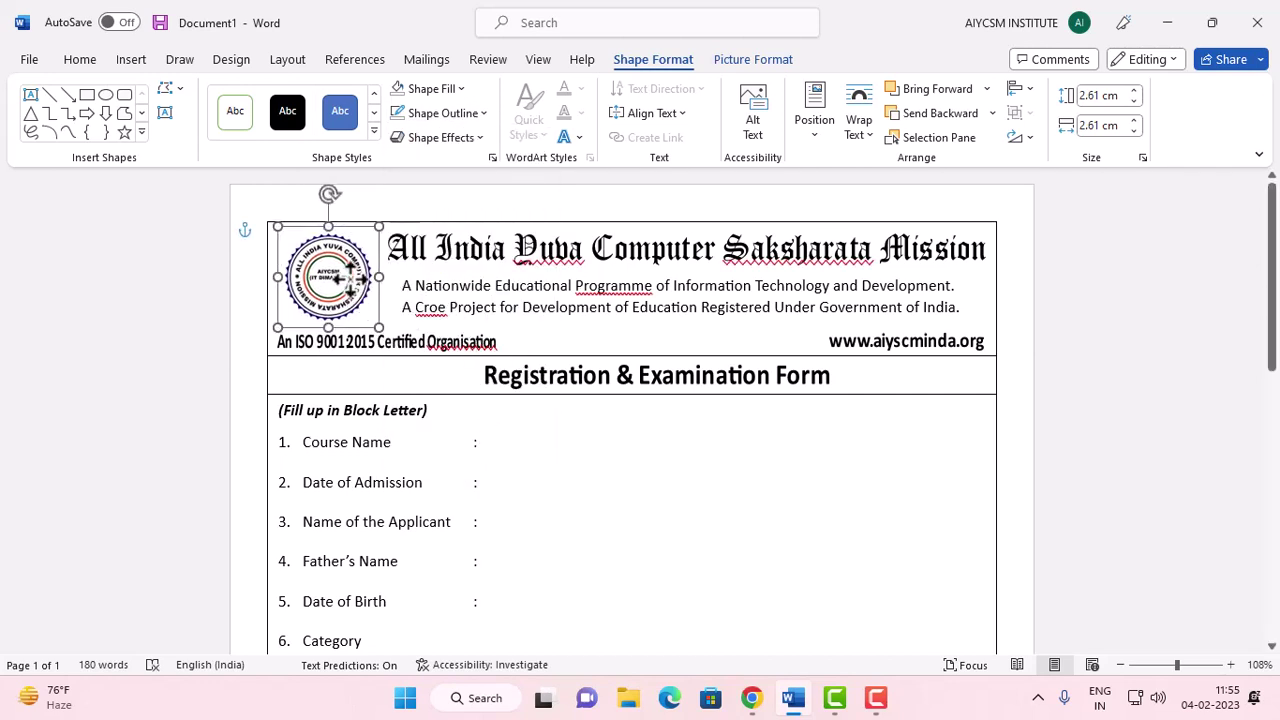
left_click(577, 451)
- Add a colon and the options Gen, SC, ST and OBC, tab-spaced, after Category
scroll(580, 455, "down", 3)
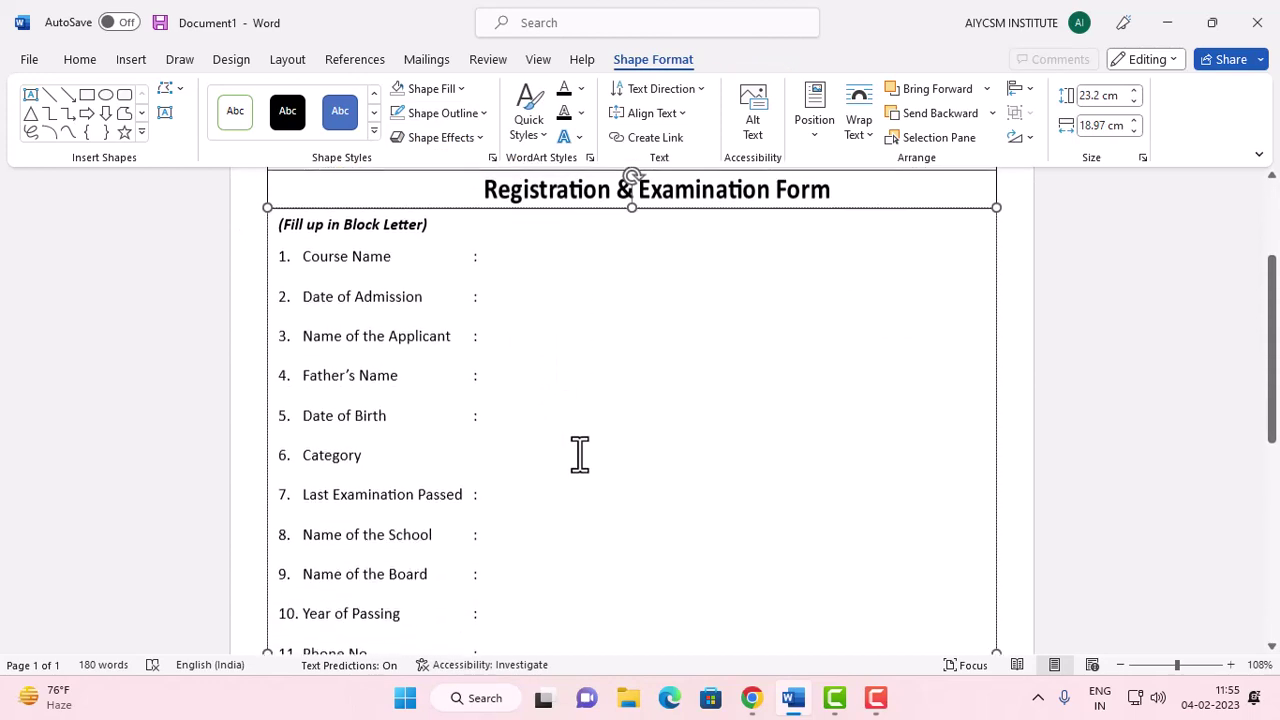
scroll(580, 455, "down", 2)
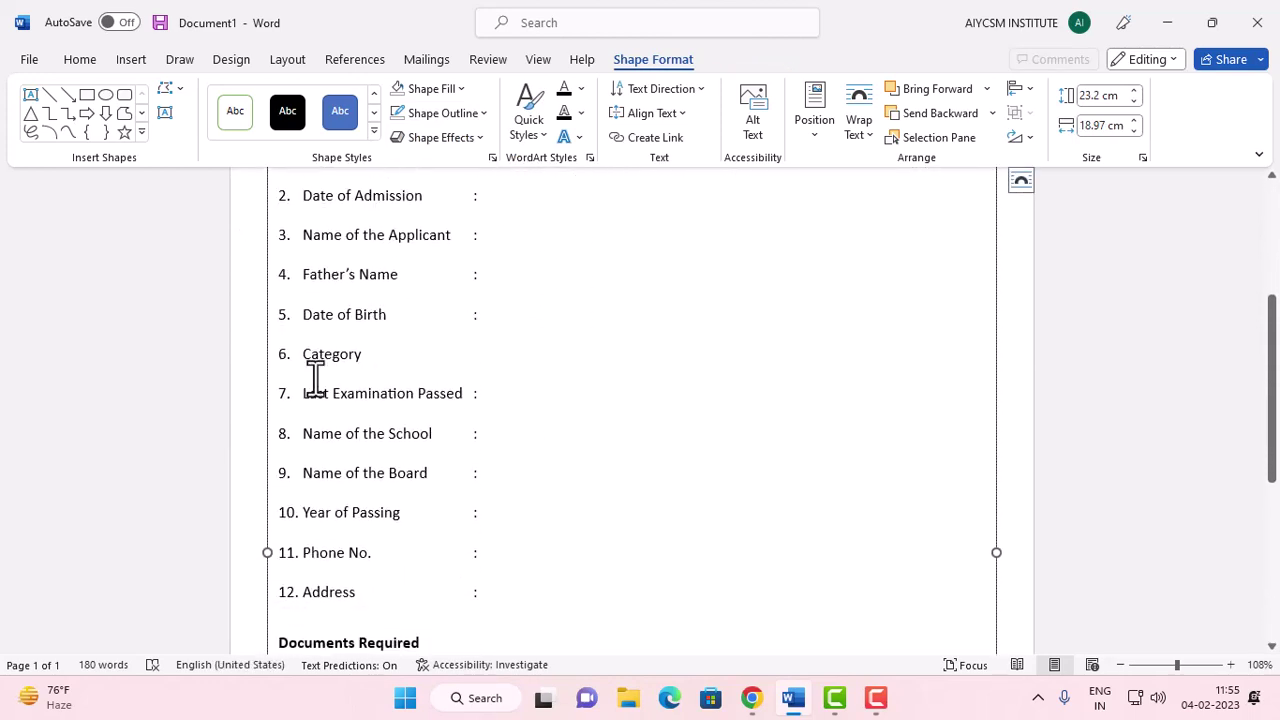
left_click(397, 354)
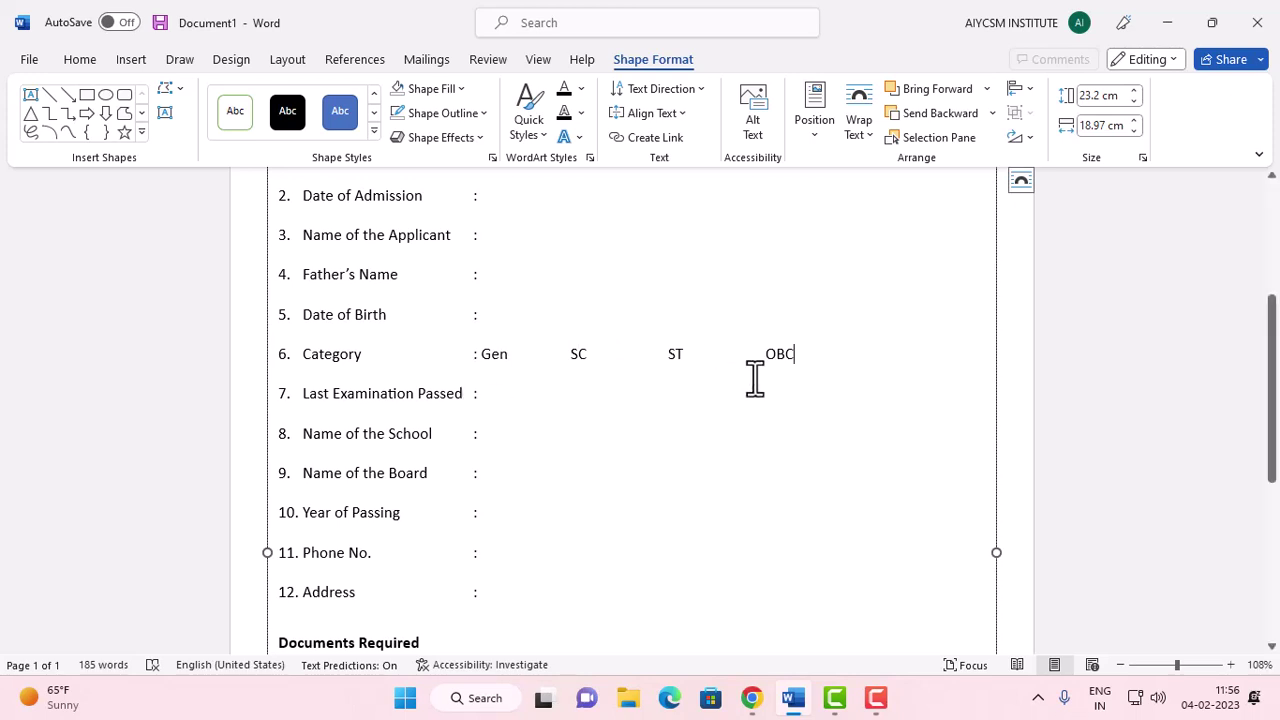
left_click(120, 62)
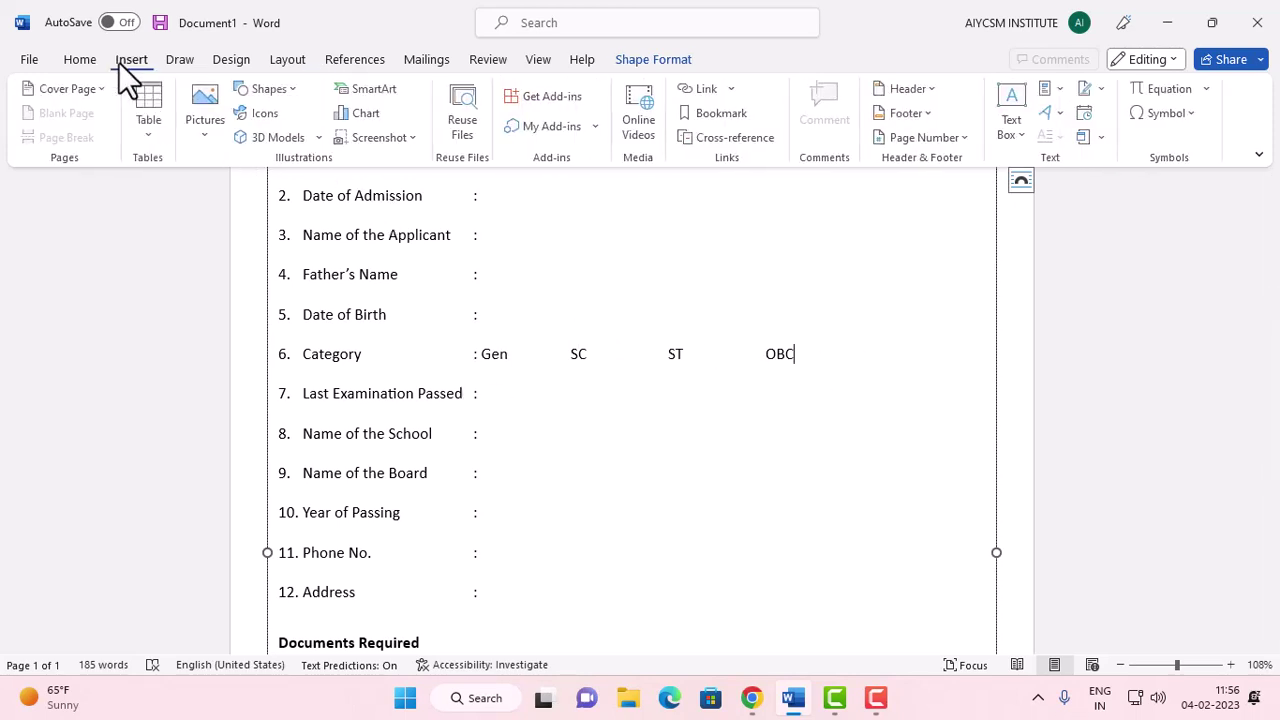
- Draw a small rectangle with no fill and a black outline
left_click(280, 95)
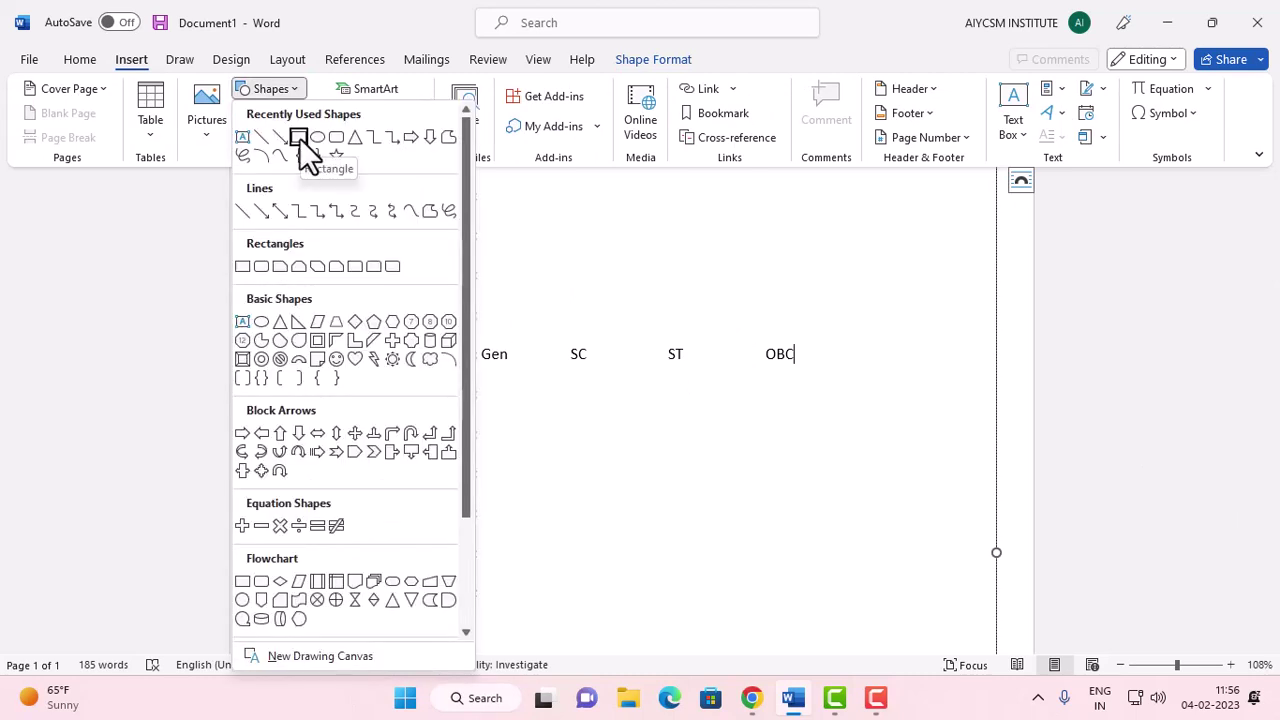
left_click(301, 139)
left_click_drag(513, 394, 542, 415)
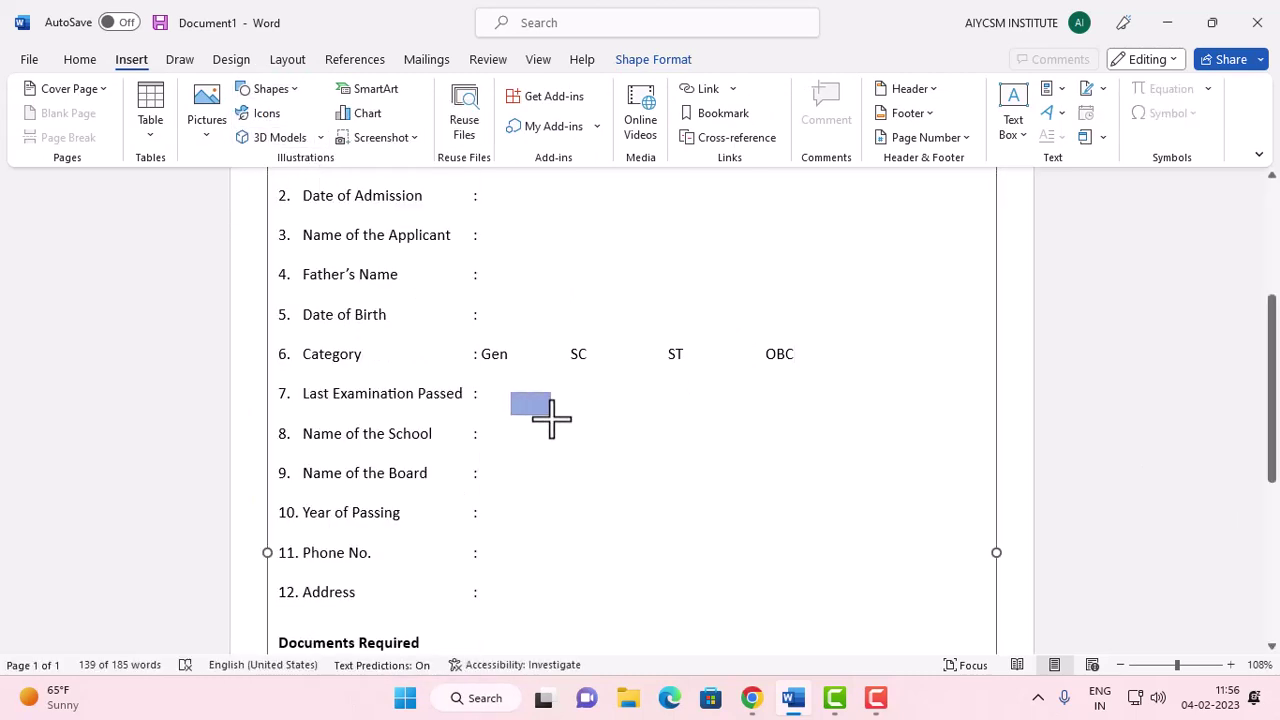
left_click(442, 93)
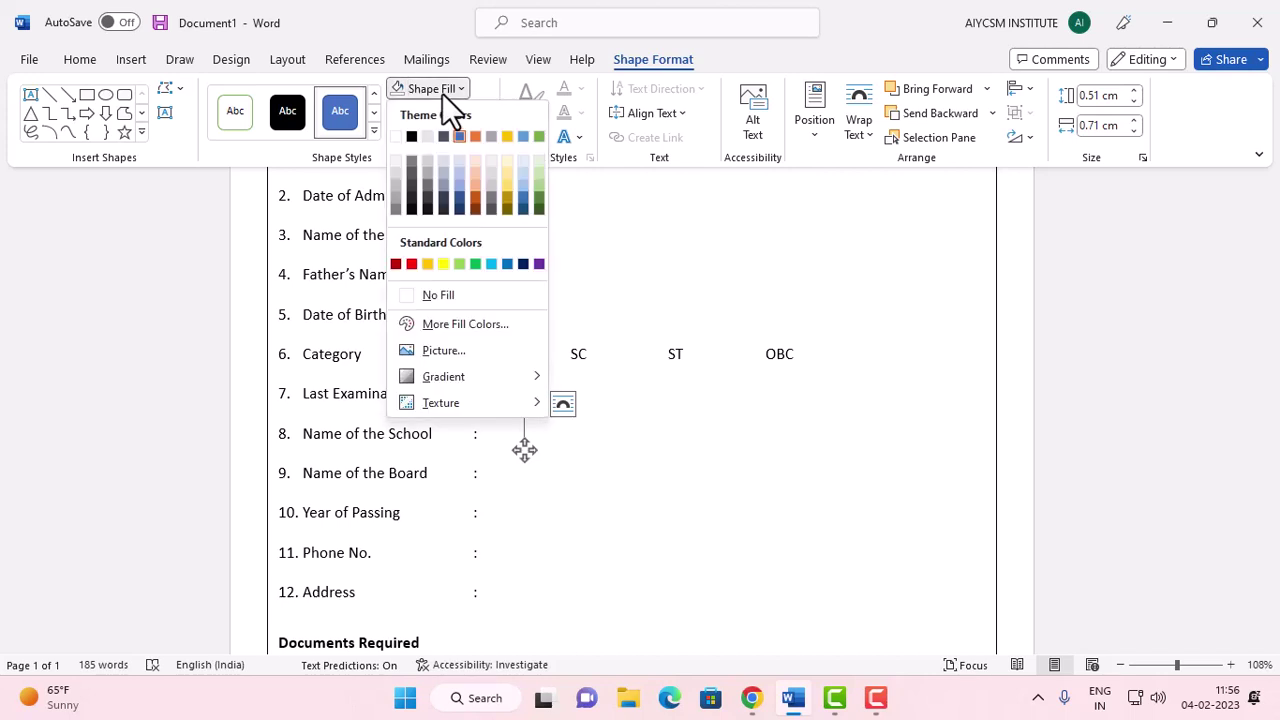
left_click(463, 287)
left_click(445, 114)
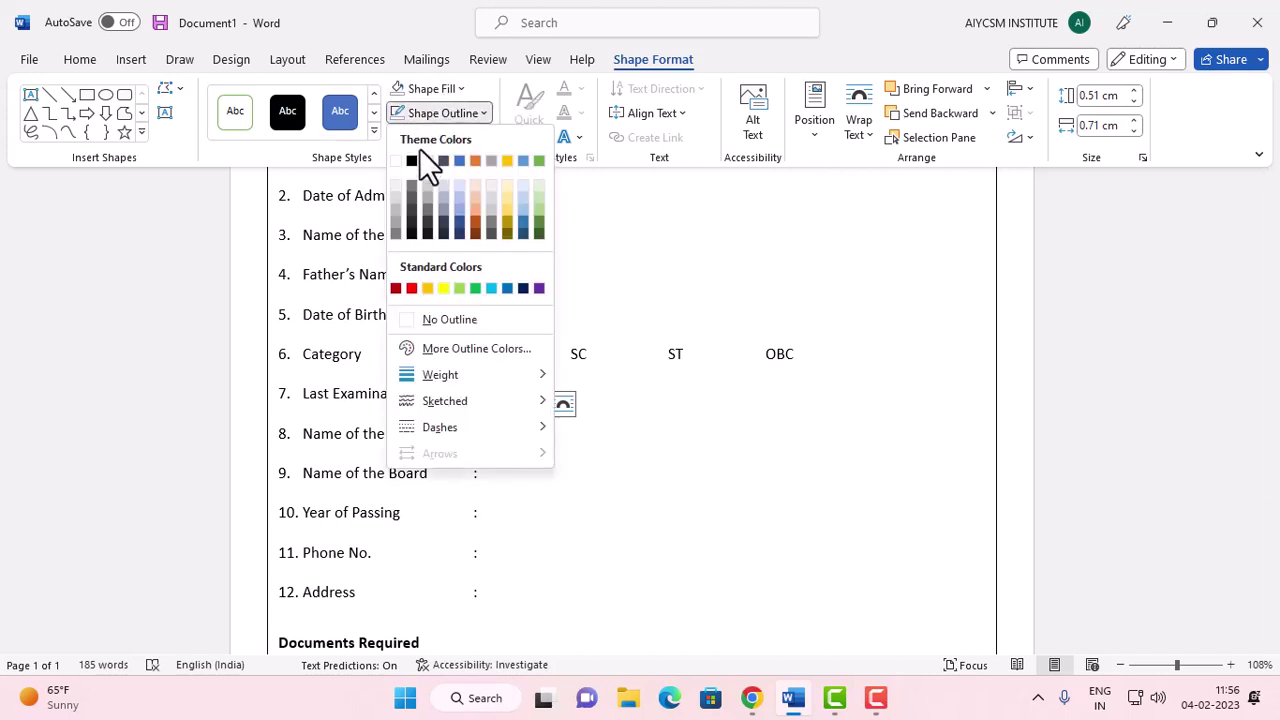
left_click(412, 161)
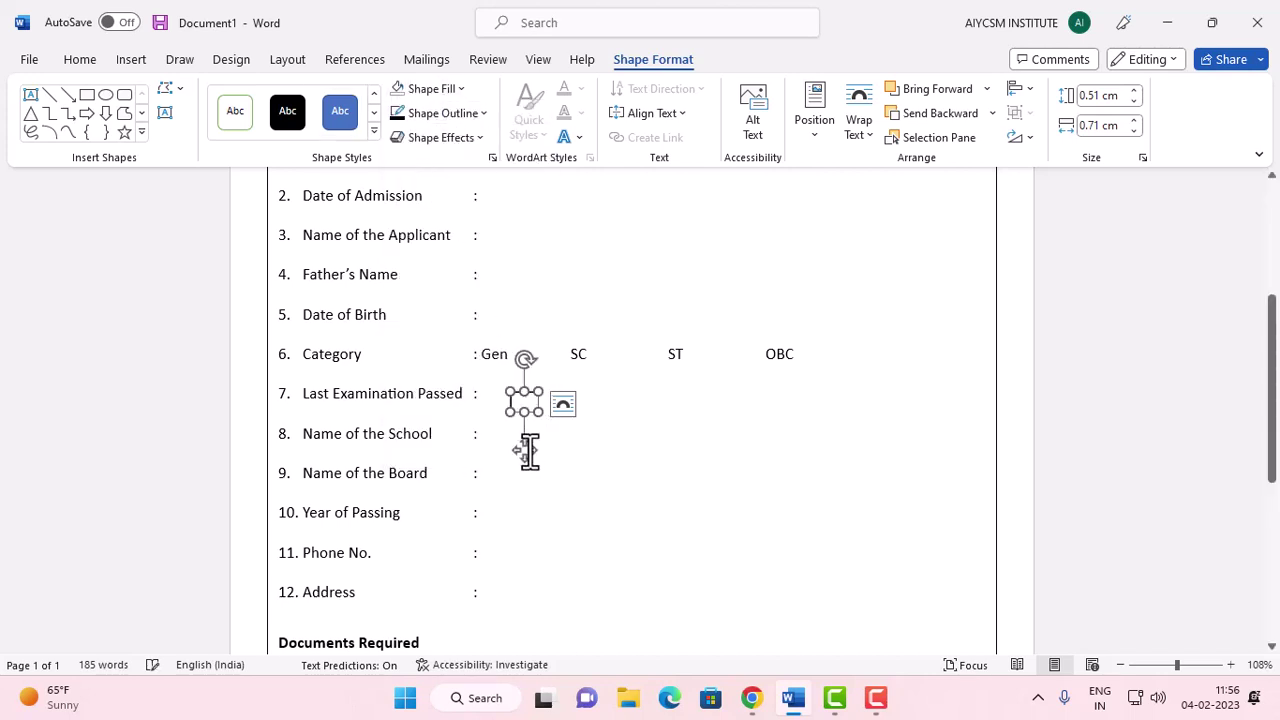
- Place the box beside Gen and copies beside SC and ST on the Category line
left_click_drag(526, 448, 530, 404)
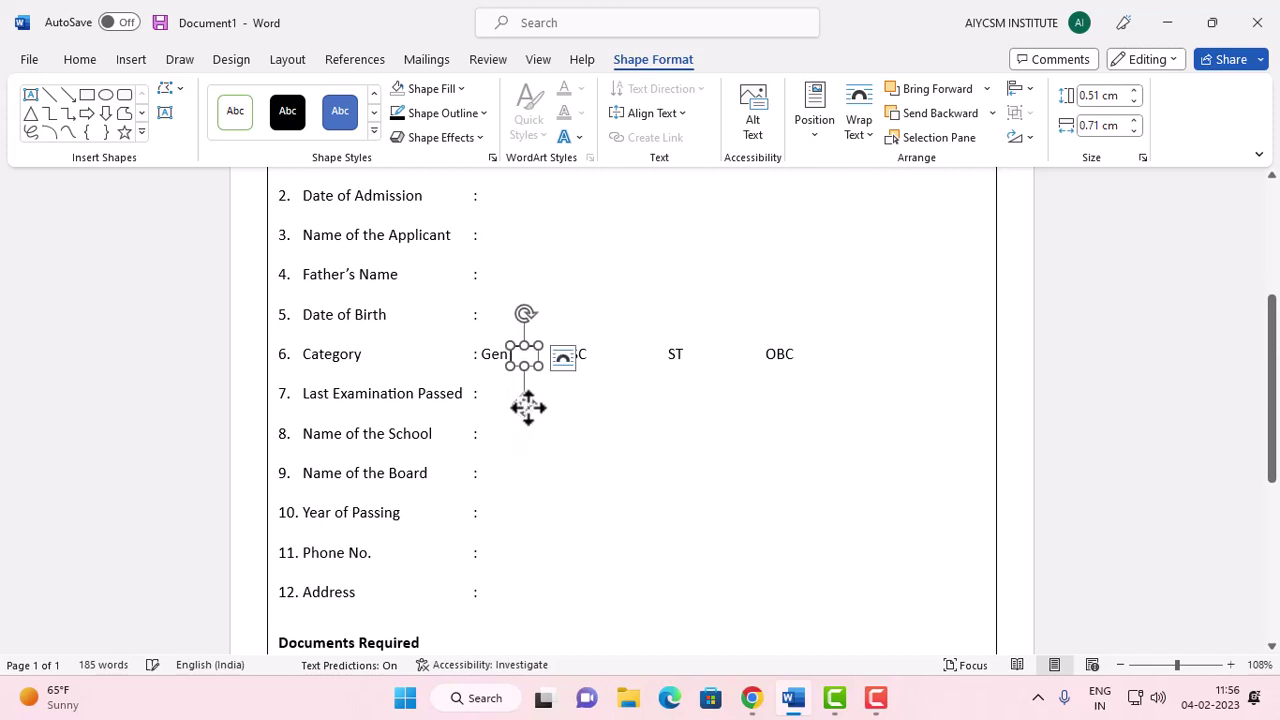
key("Right")
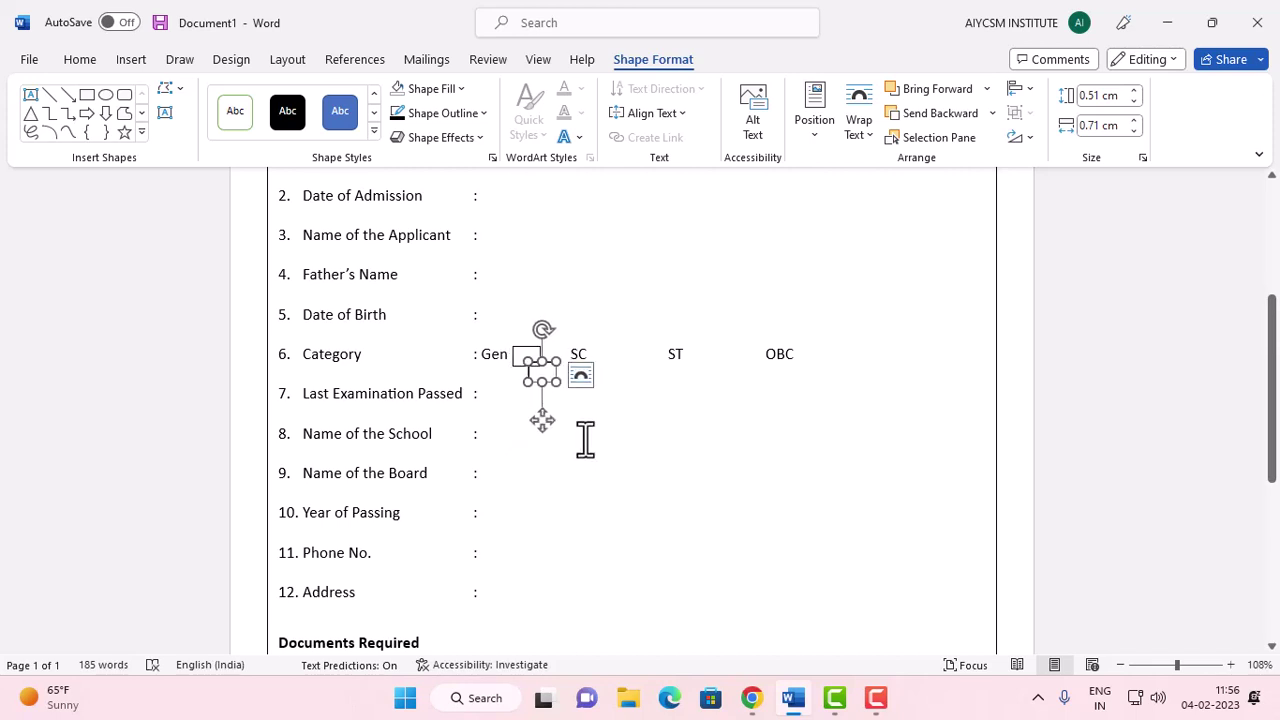
mouse_move(526, 404)
left_mouse_down()
mouse_move(559, 422)
mouse_move(604, 404)
left_mouse_up()
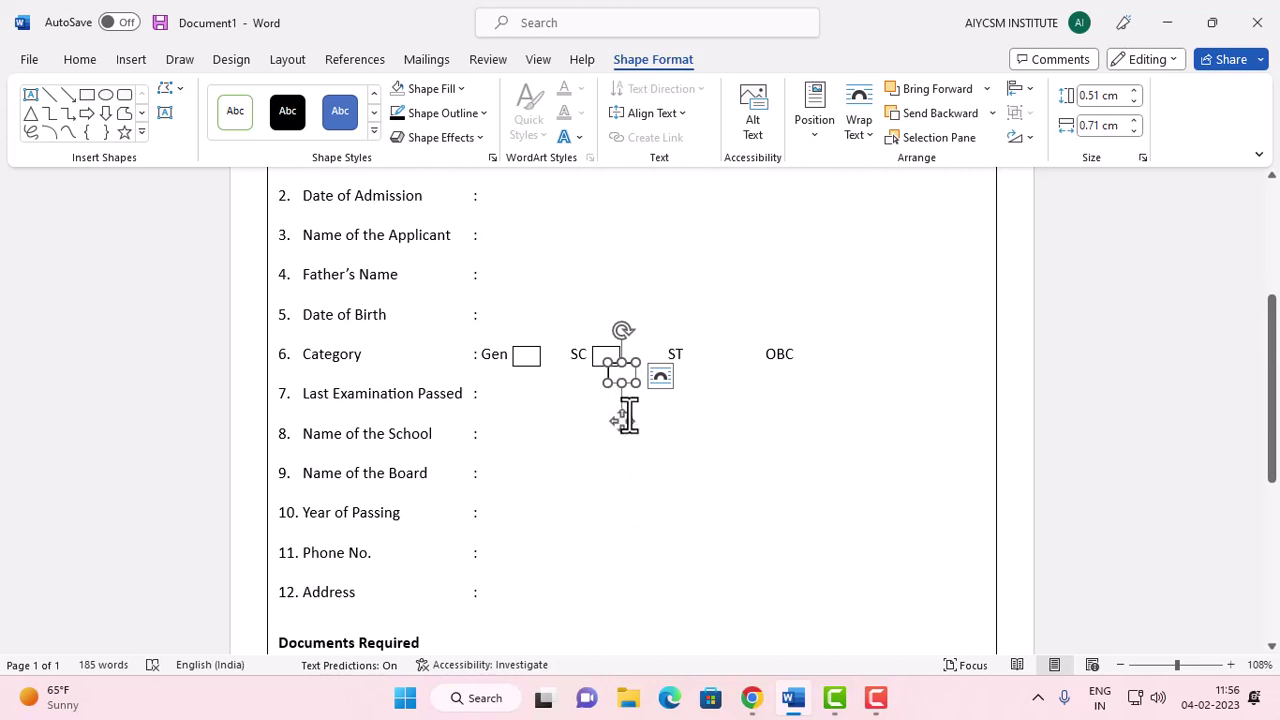
mouse_move(621, 421)
left_mouse_down()
mouse_move(701, 402)
mouse_move(718, 417)
mouse_move(820, 408)
left_mouse_up()
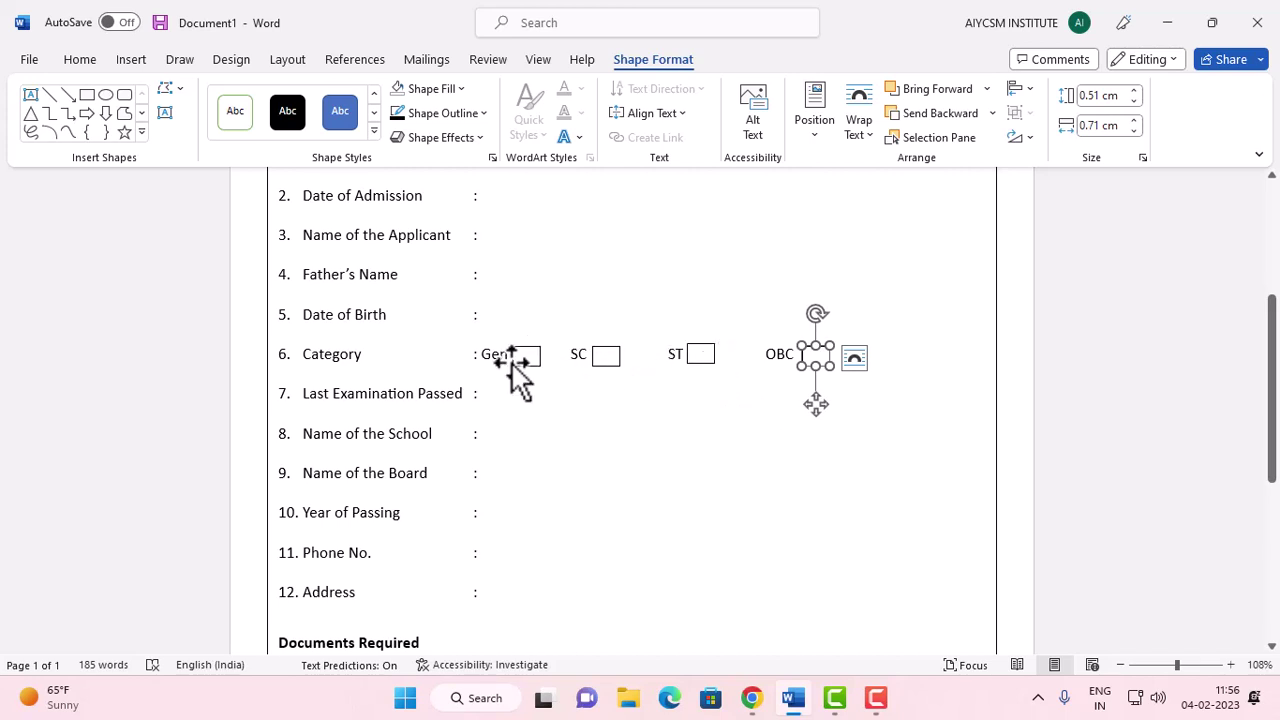
- Top-align the four checkbox squares for Gen, SC, ST and OBC and group them
left_click(699, 356, "shift")
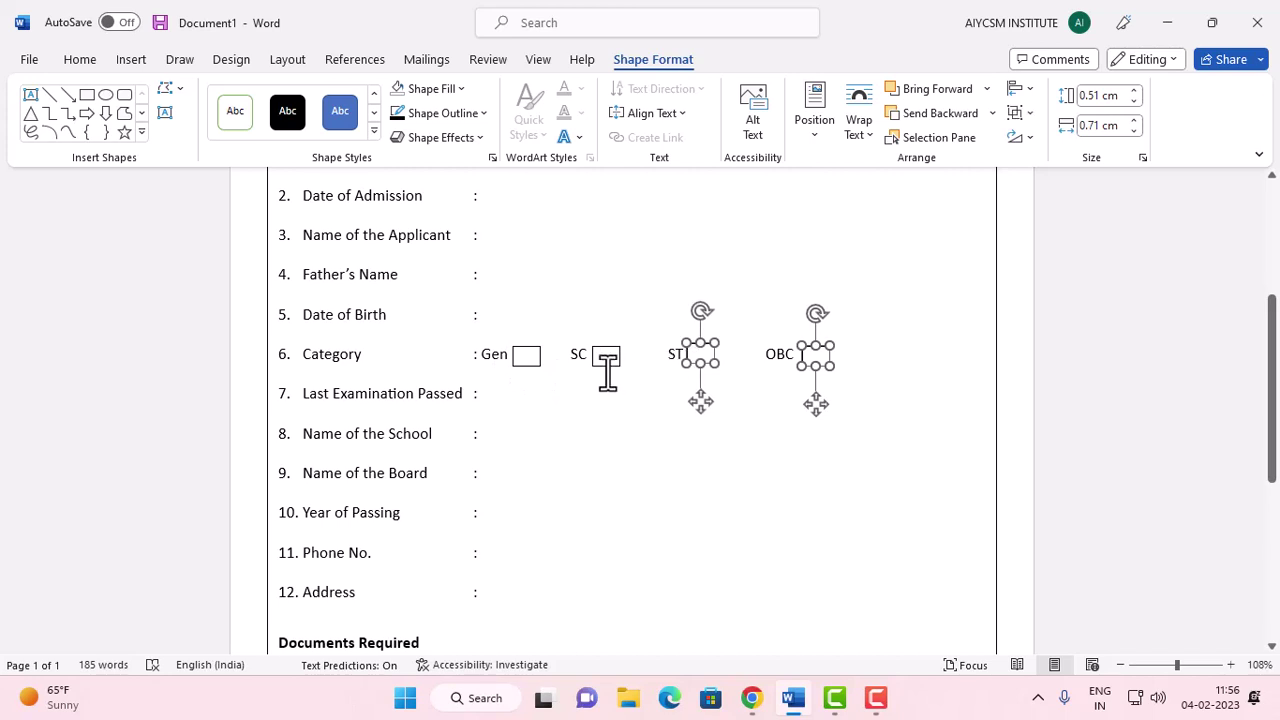
left_click(605, 358, "shift")
left_click(527, 358, "shift")
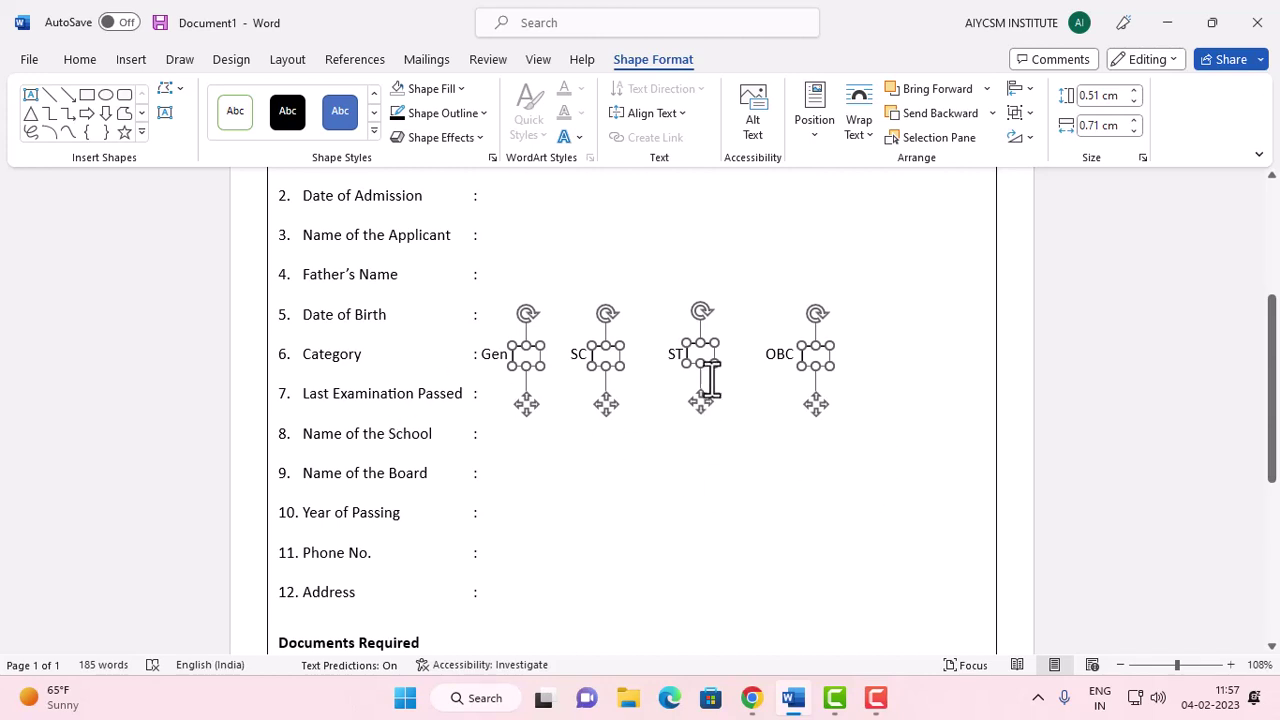
left_click(1026, 86)
left_click(1067, 198)
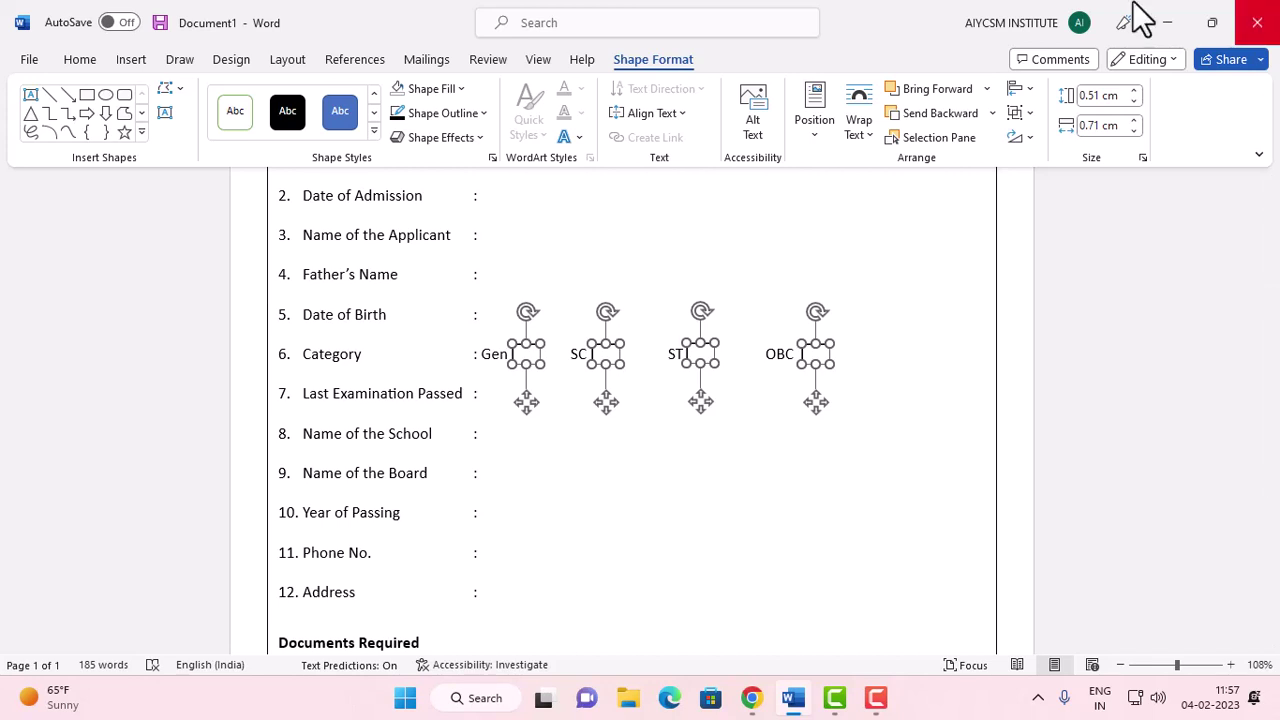
left_click(1026, 112)
left_click(1041, 139)
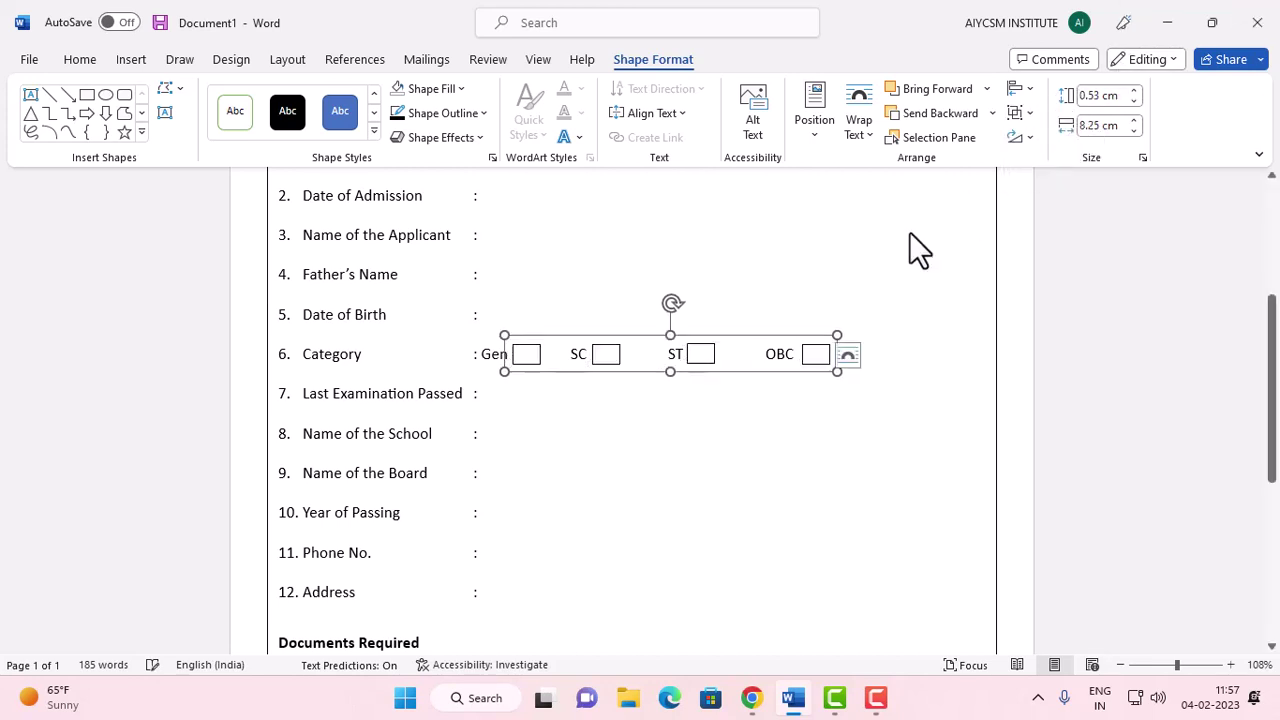
left_click(671, 482)
scroll(760, 480, "down", 3)
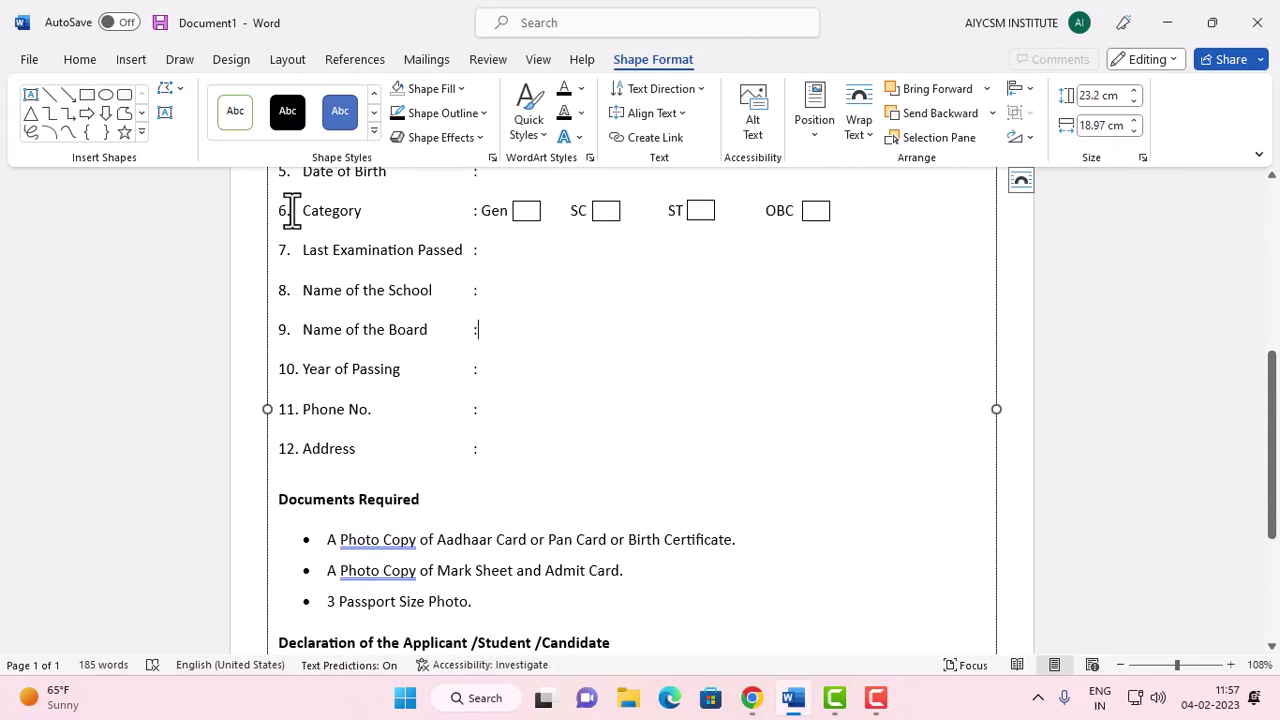
- Draw an unfilled, black-outlined box beside Year of Passing and narrow it slightly
left_click(86, 96)
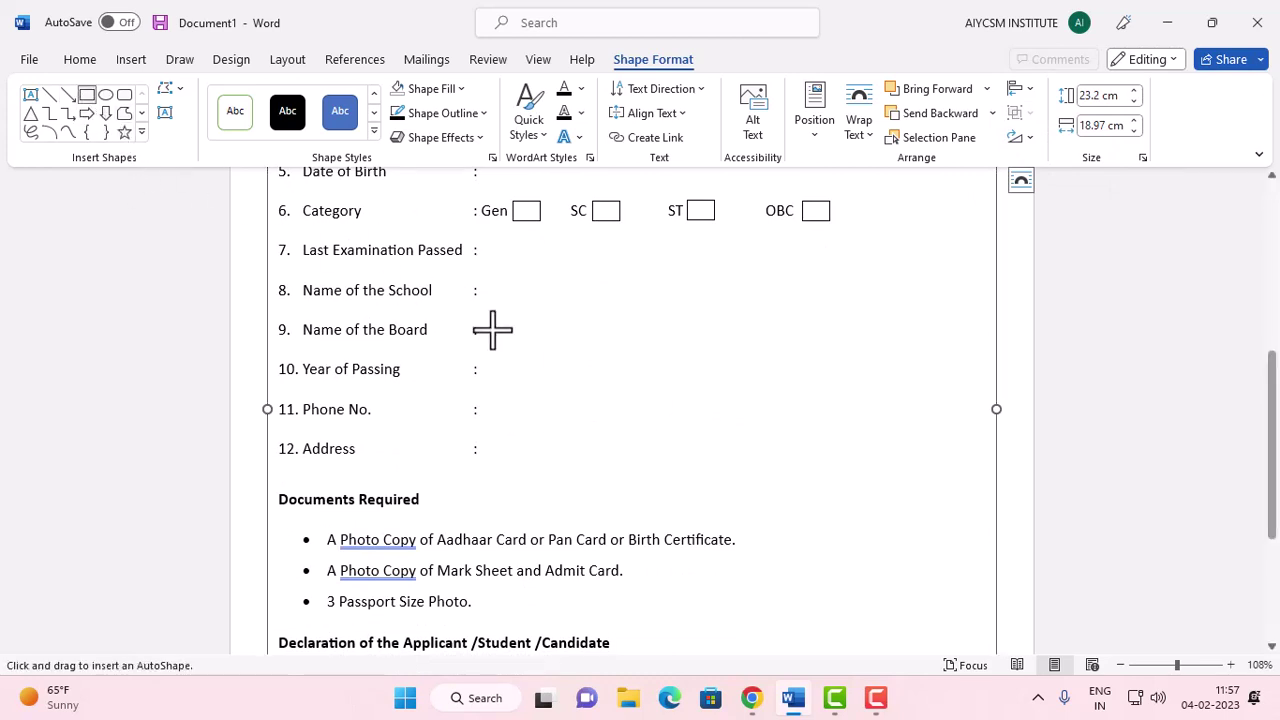
mouse_move(494, 357)
left_mouse_down()
mouse_move(569, 377)
mouse_move(732, 387)
left_mouse_up()
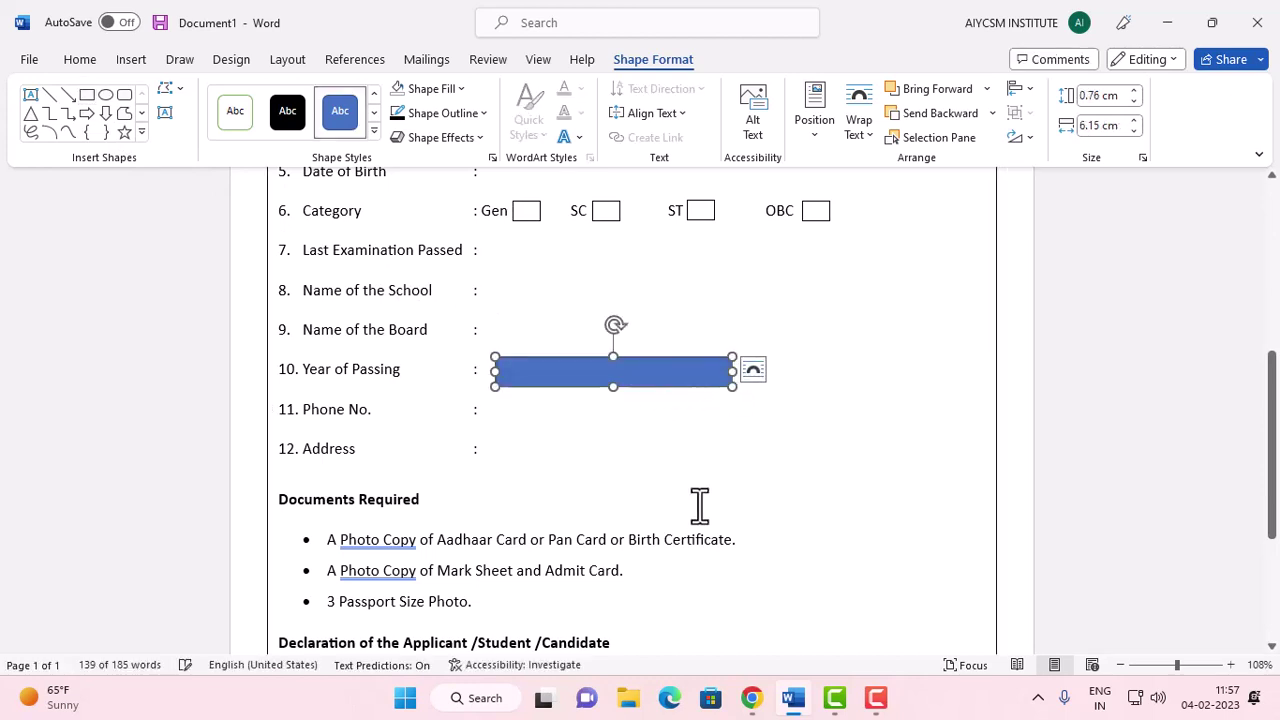
left_click(443, 91)
left_click(440, 295)
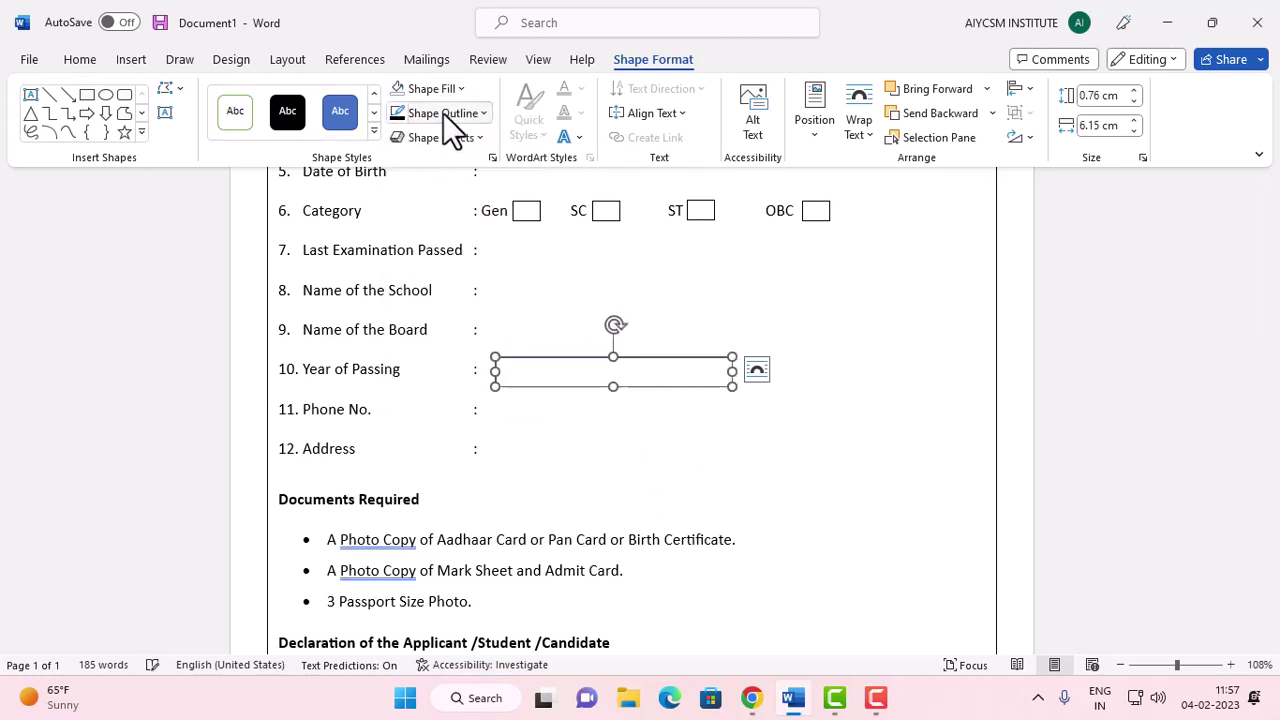
left_click(443, 113)
left_click(411, 160)
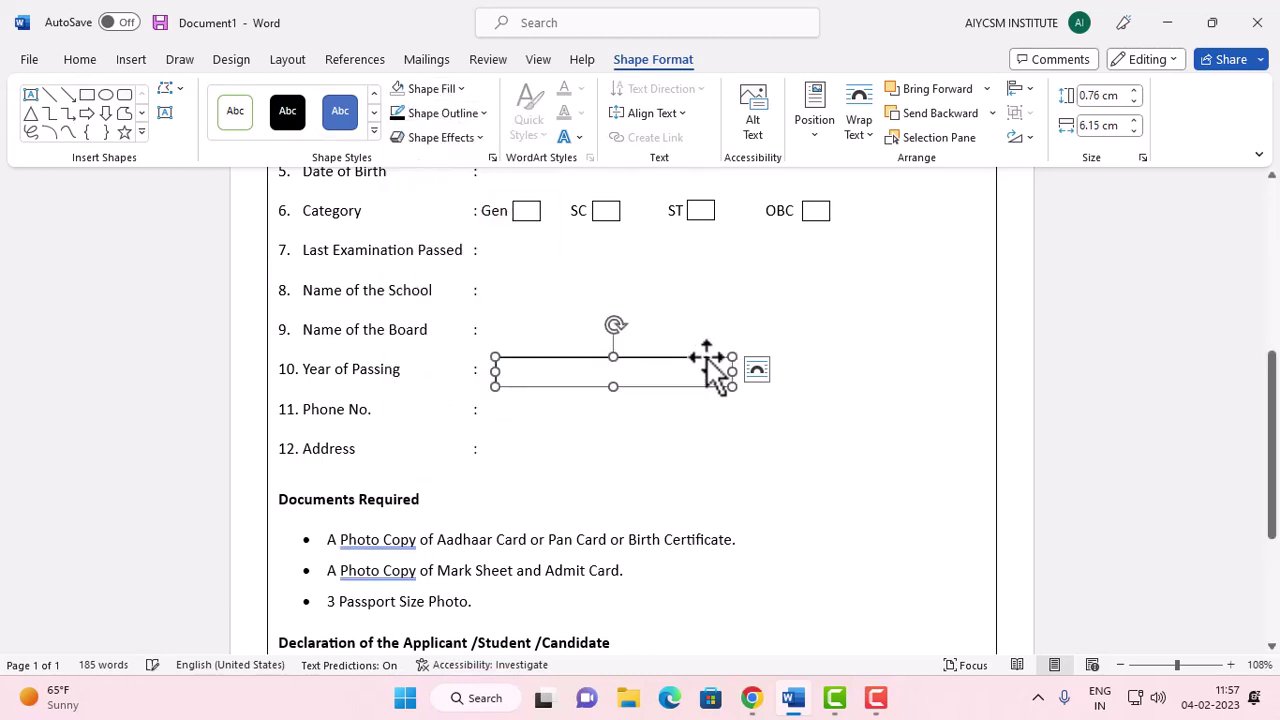
left_click_drag(736, 373, 652, 388)
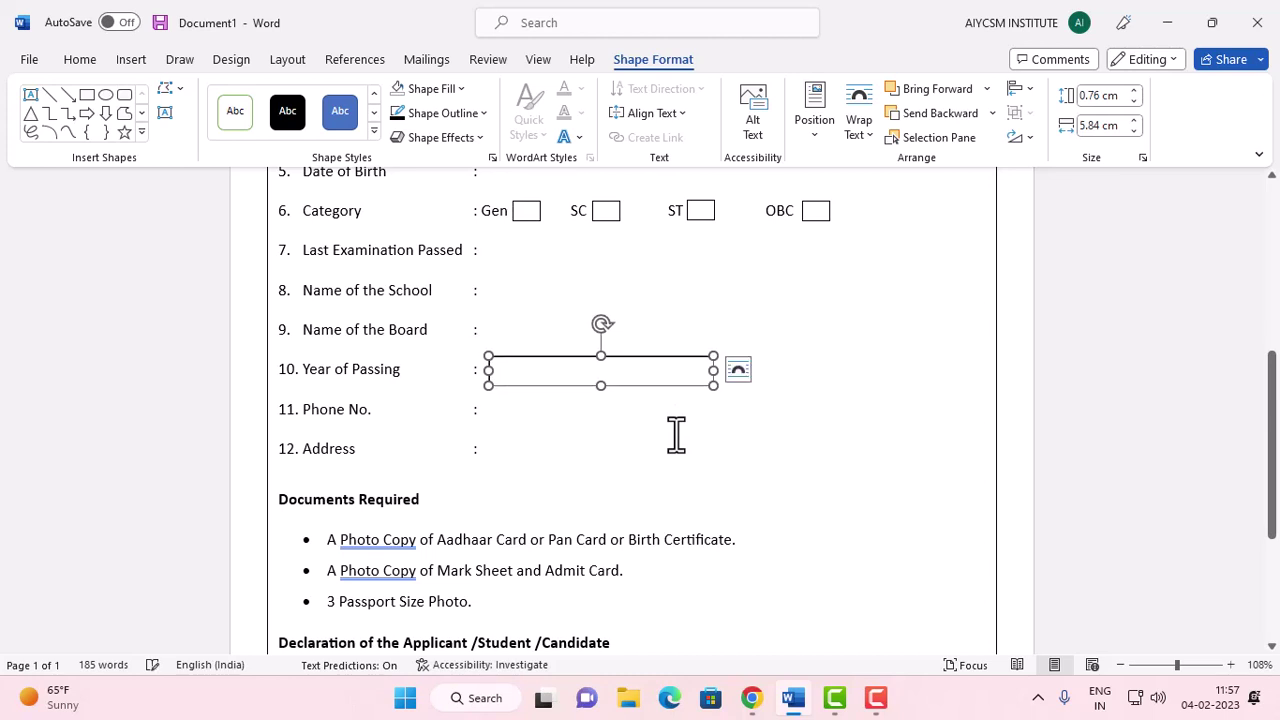
- Add a copy of the box right next to the first and align both boxes' tops
key("ctrl+c")
key("ctrl+v")
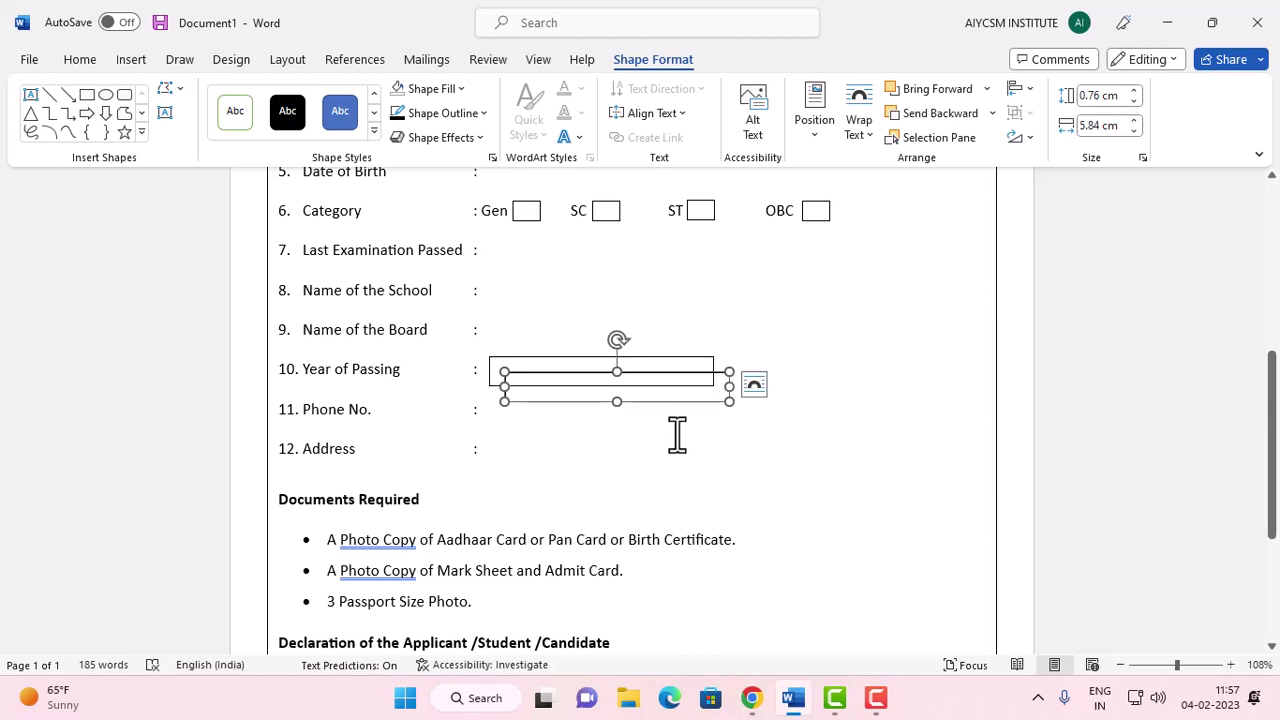
left_click_drag(677, 402, 903, 398)
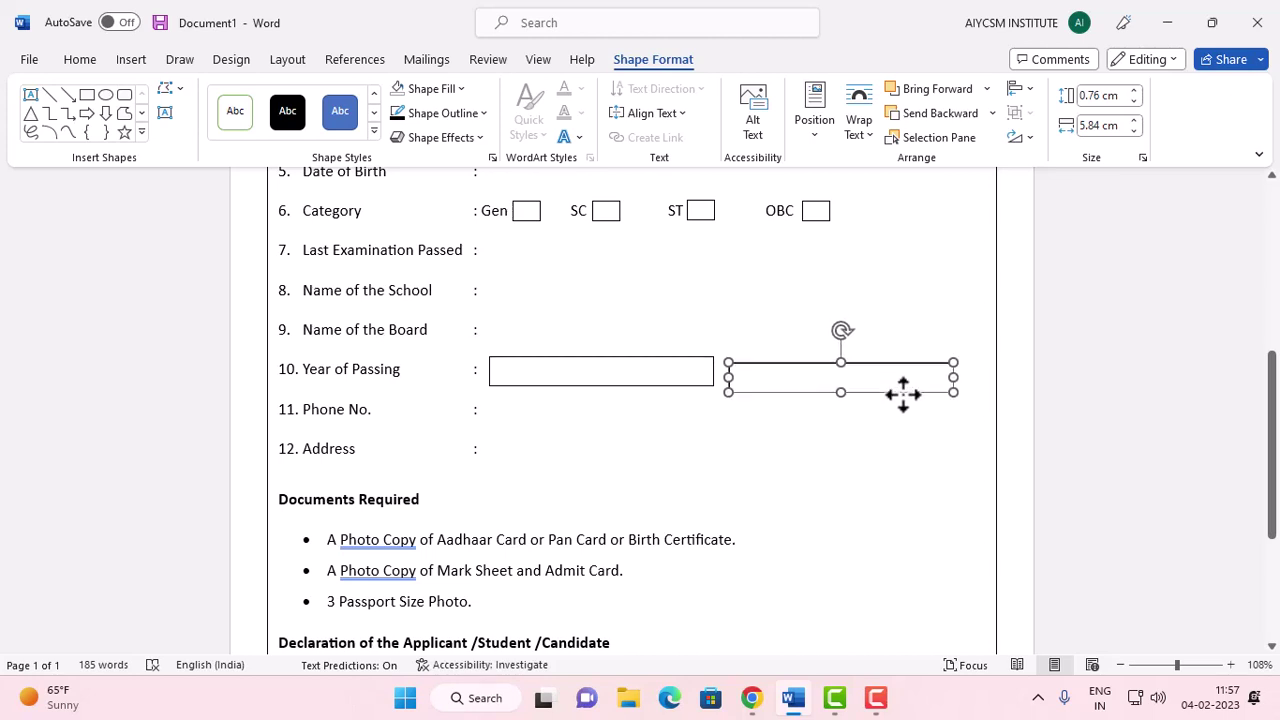
left_click(657, 385, "shift")
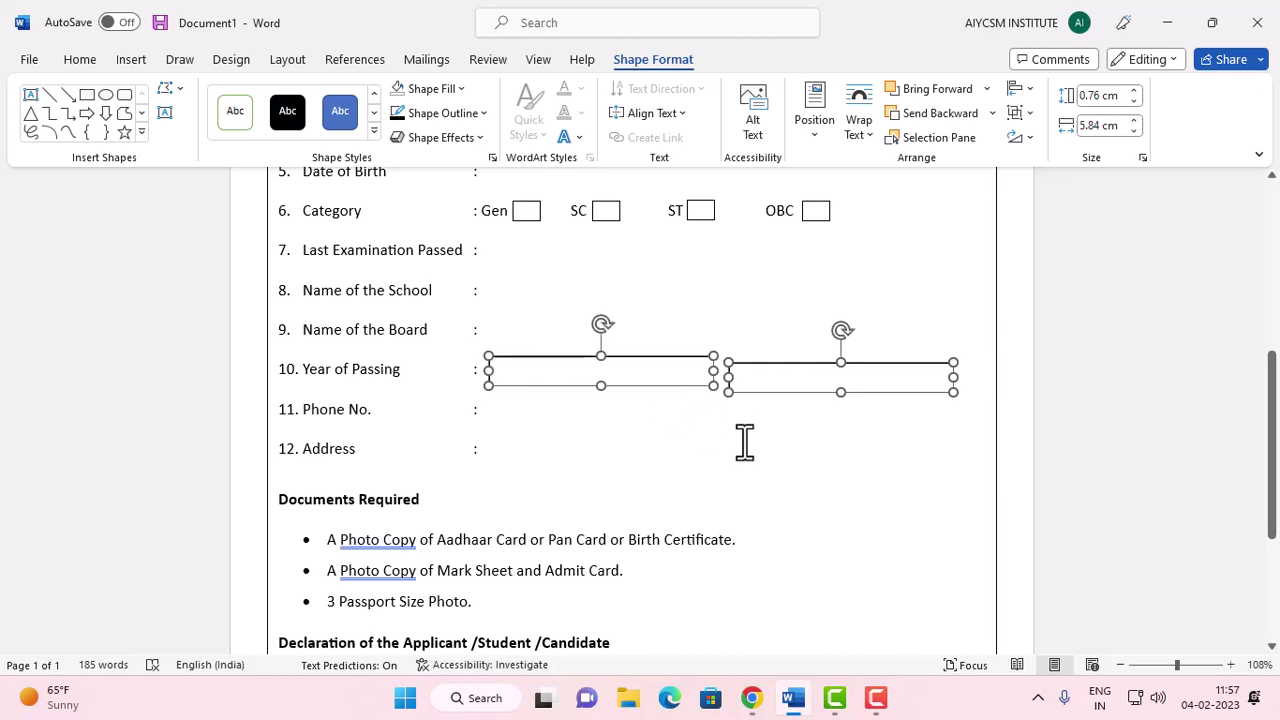
left_click(1027, 92)
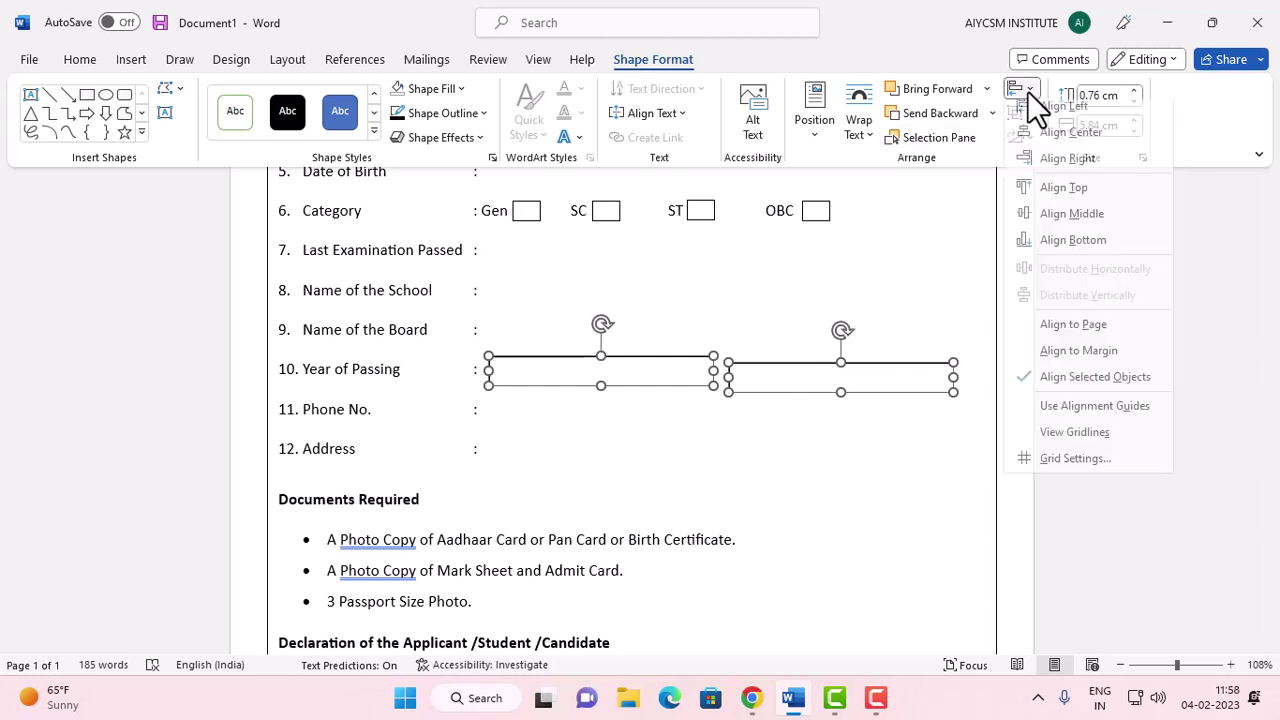
left_click(1086, 196)
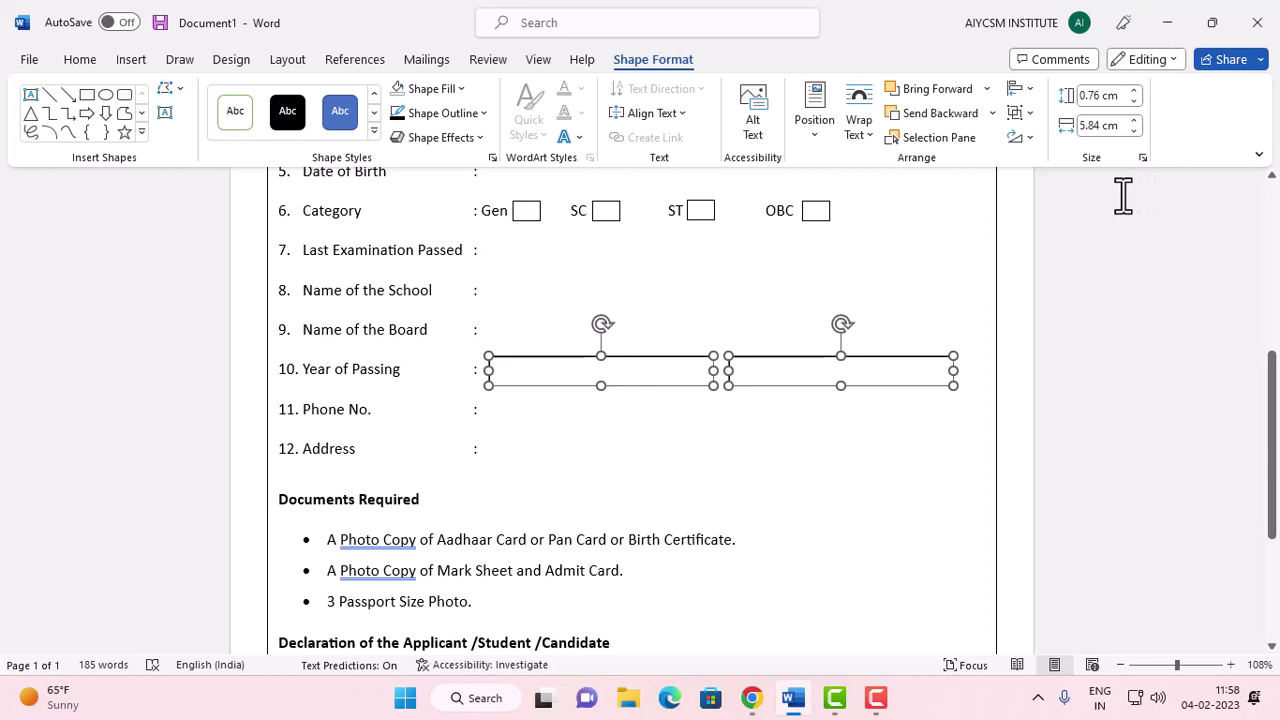
left_click(900, 506)
scroll(870, 480, "down", 3)
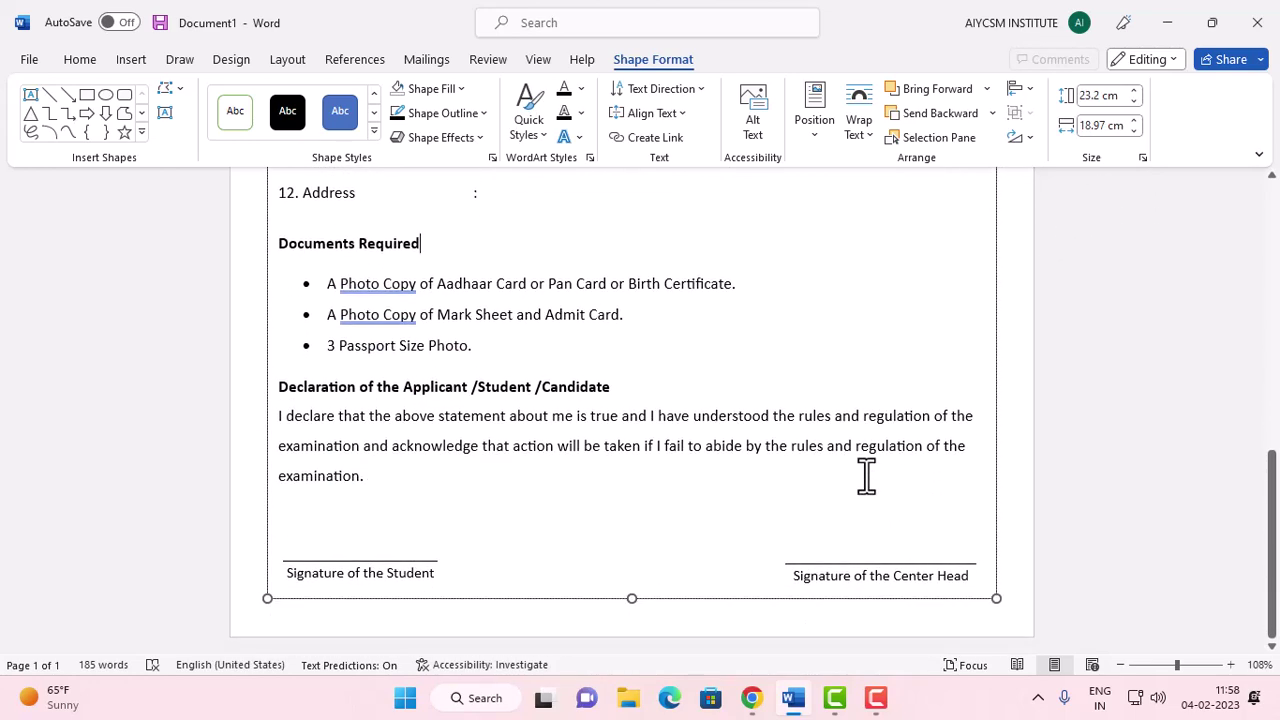
scroll(866, 475, "up", 3)
scroll(866, 475, "up", 5)
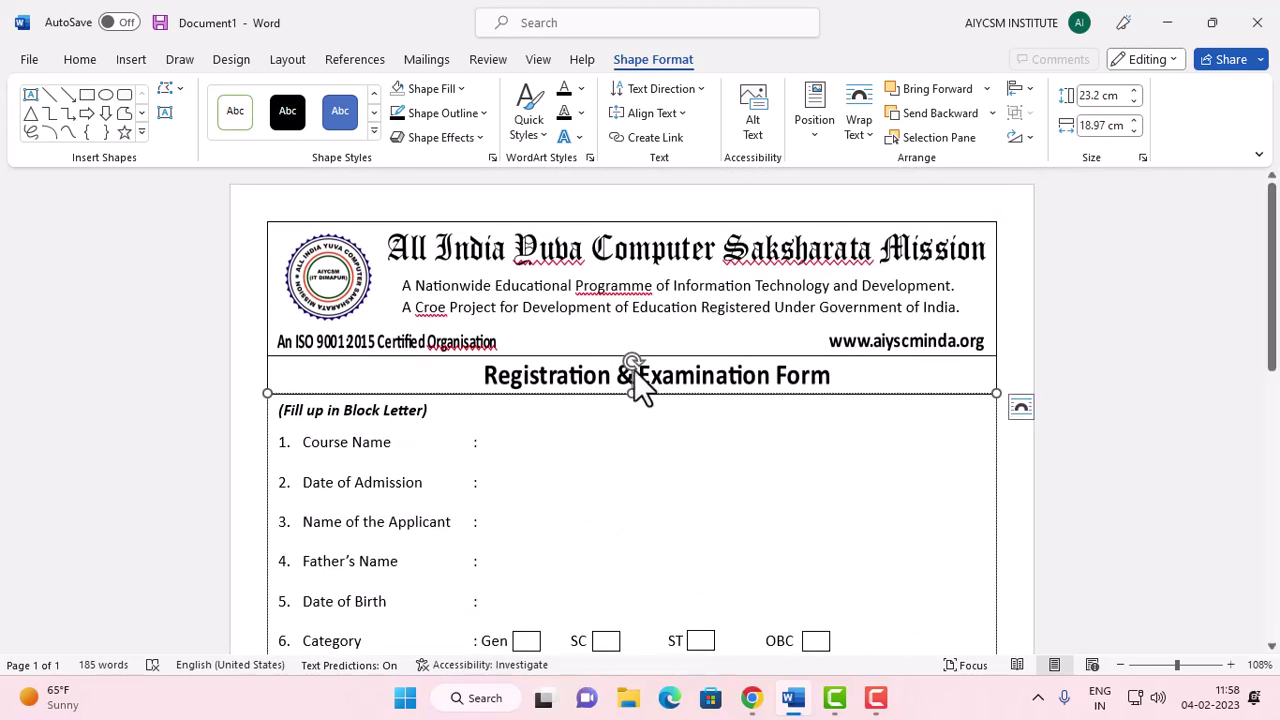
- Export the form as a PDF named FORM, saving it to the Desktop
left_click(29, 60)
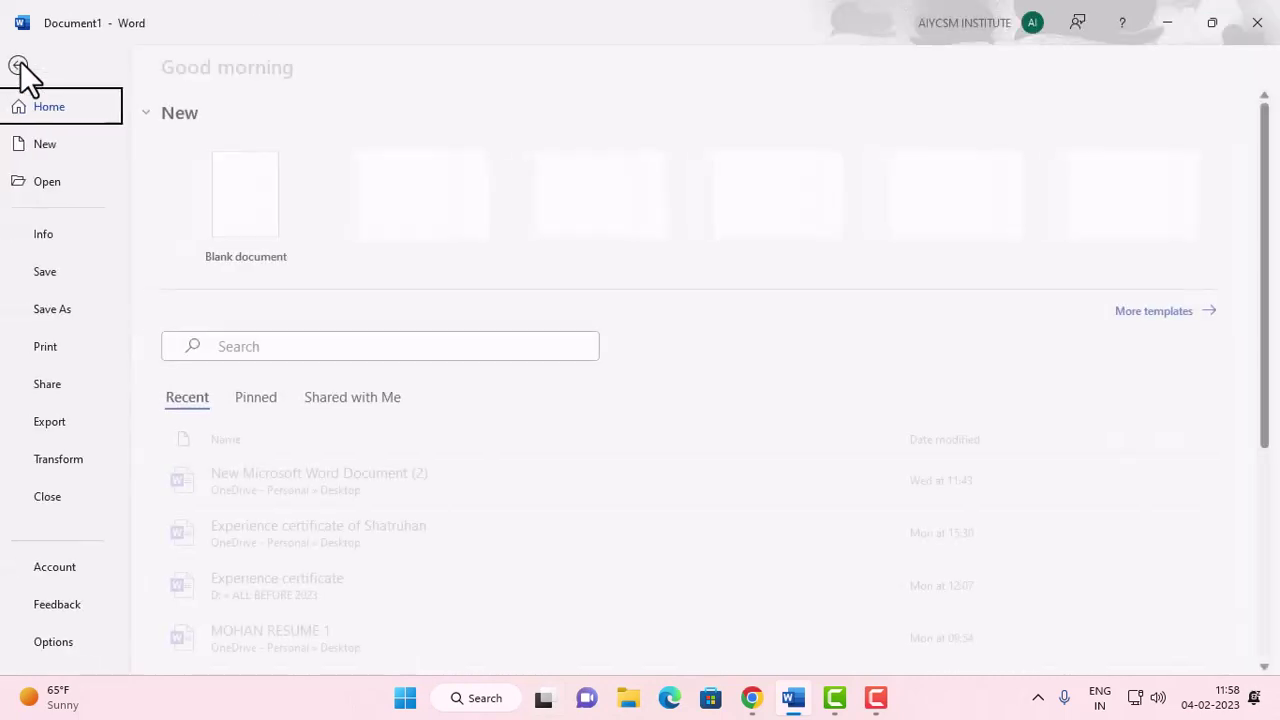
left_click(57, 423)
left_click(528, 285)
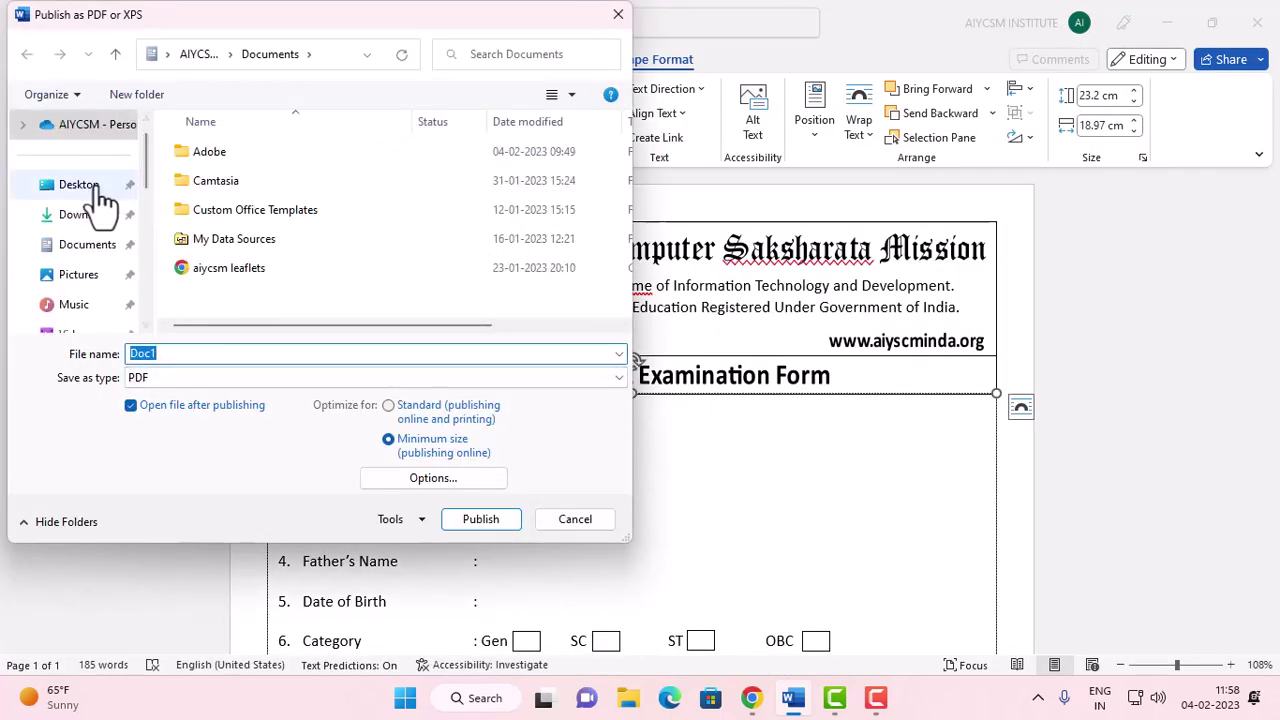
left_click(98, 190)
type("FORM")
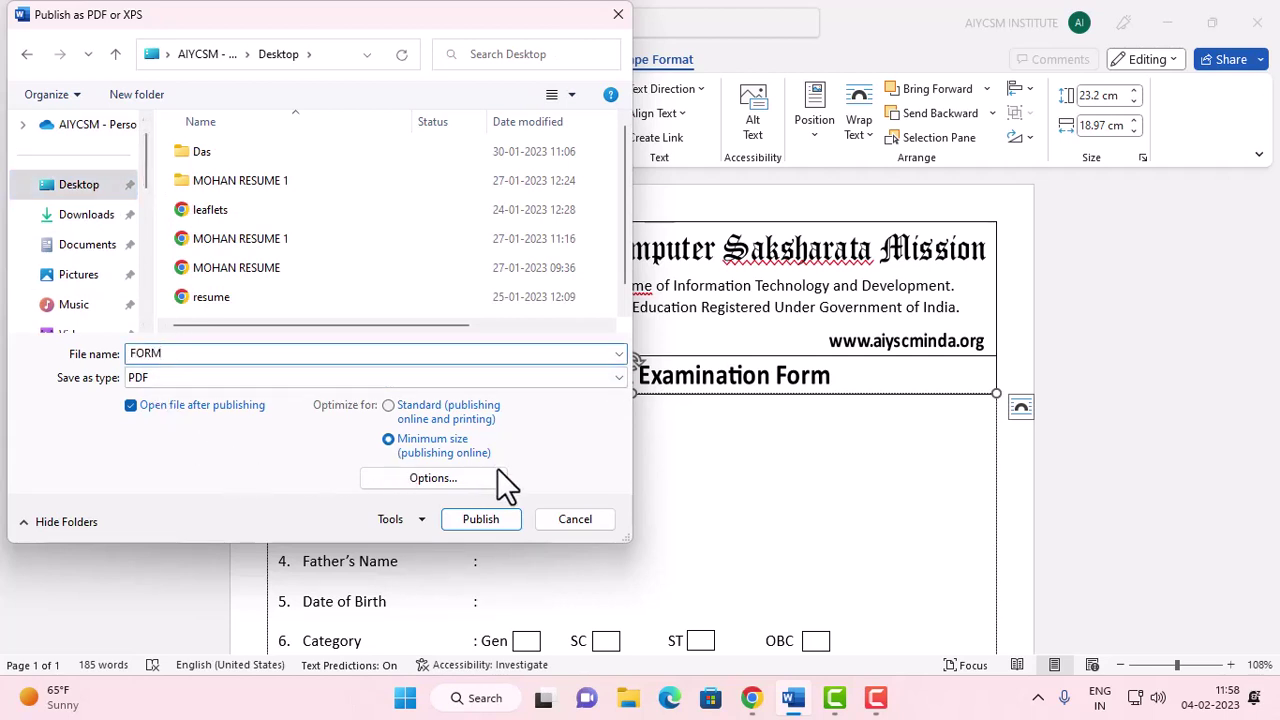
- Publish FORM.pdf and scroll through it in Chrome to check the layout
left_click(477, 520)
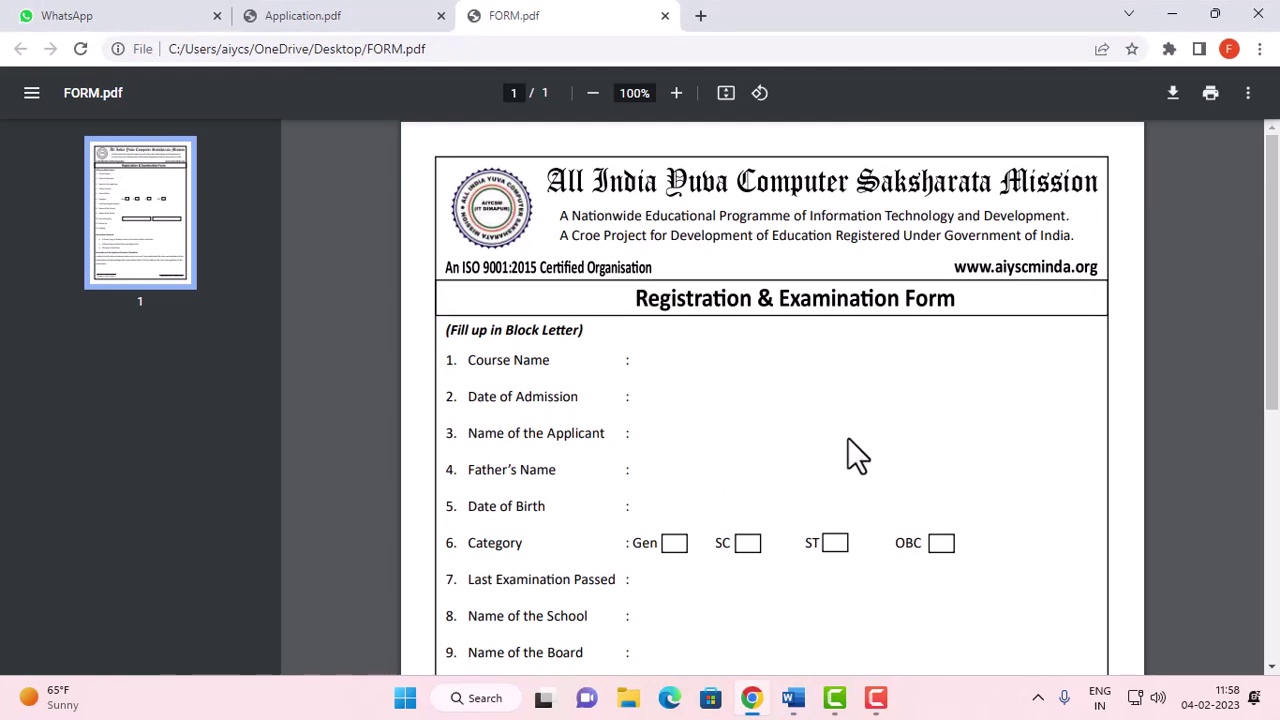
scroll(945, 445, "down", 5)
scroll(945, 438, "up", 3)
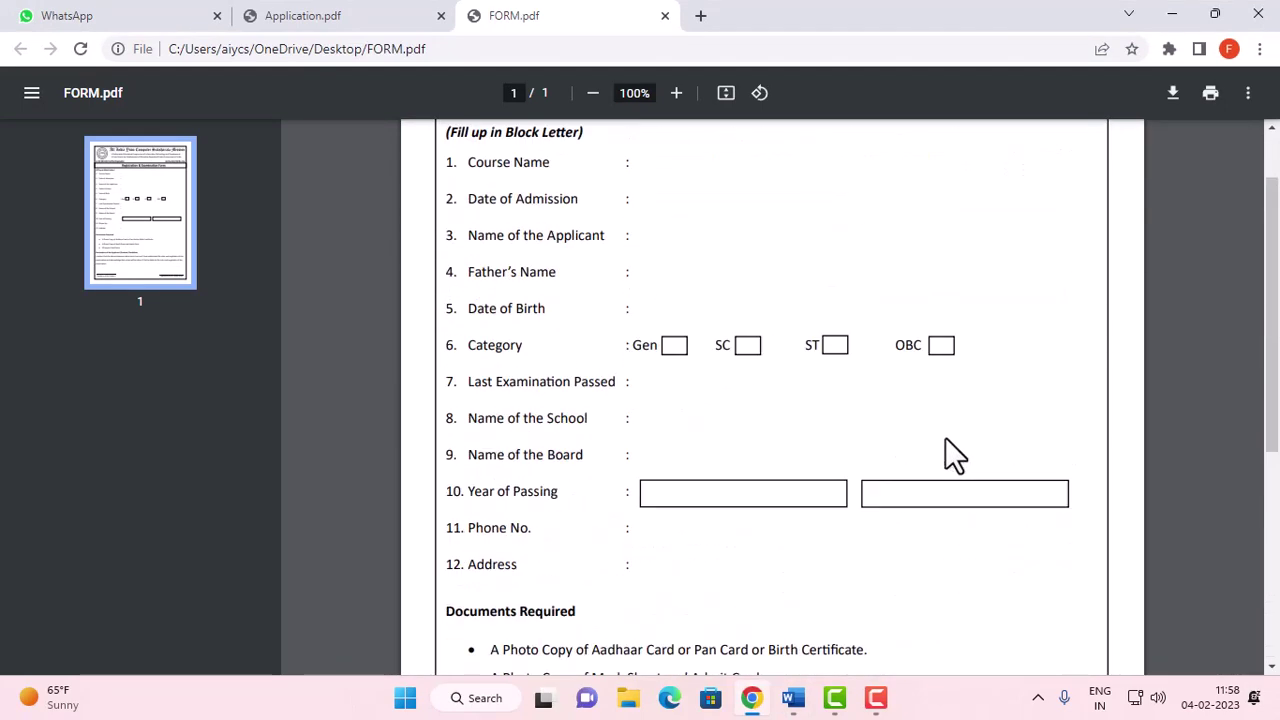